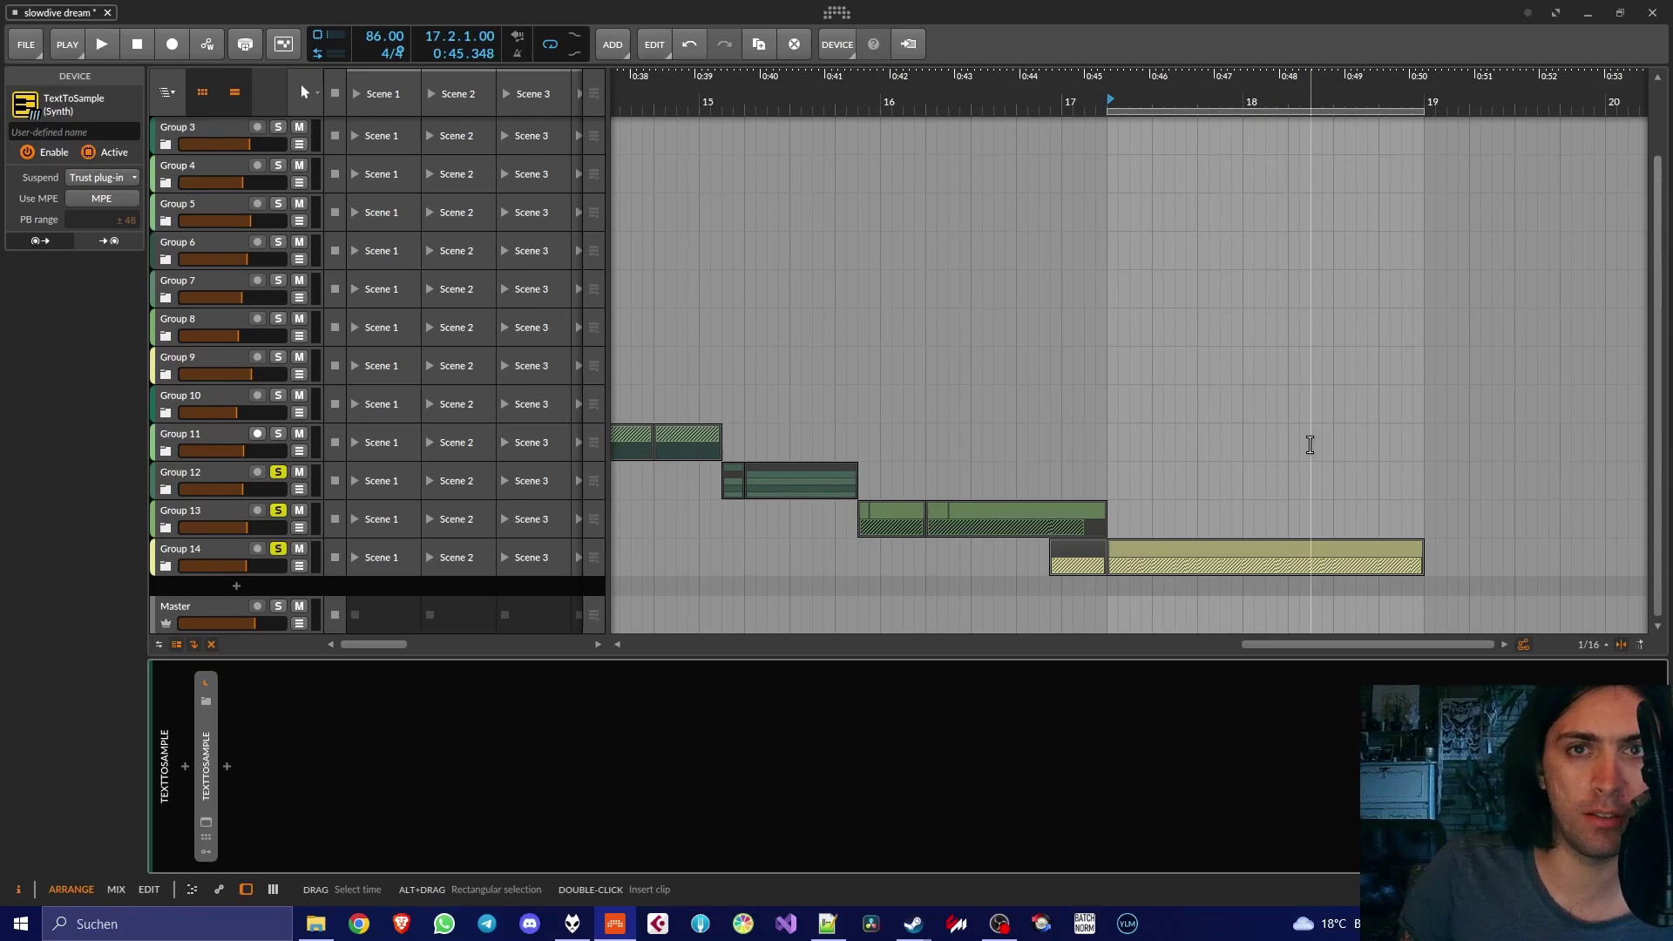
Bounce the Group 14 clip that starts at 17.2 to a new audio track below it
click(1324, 555)
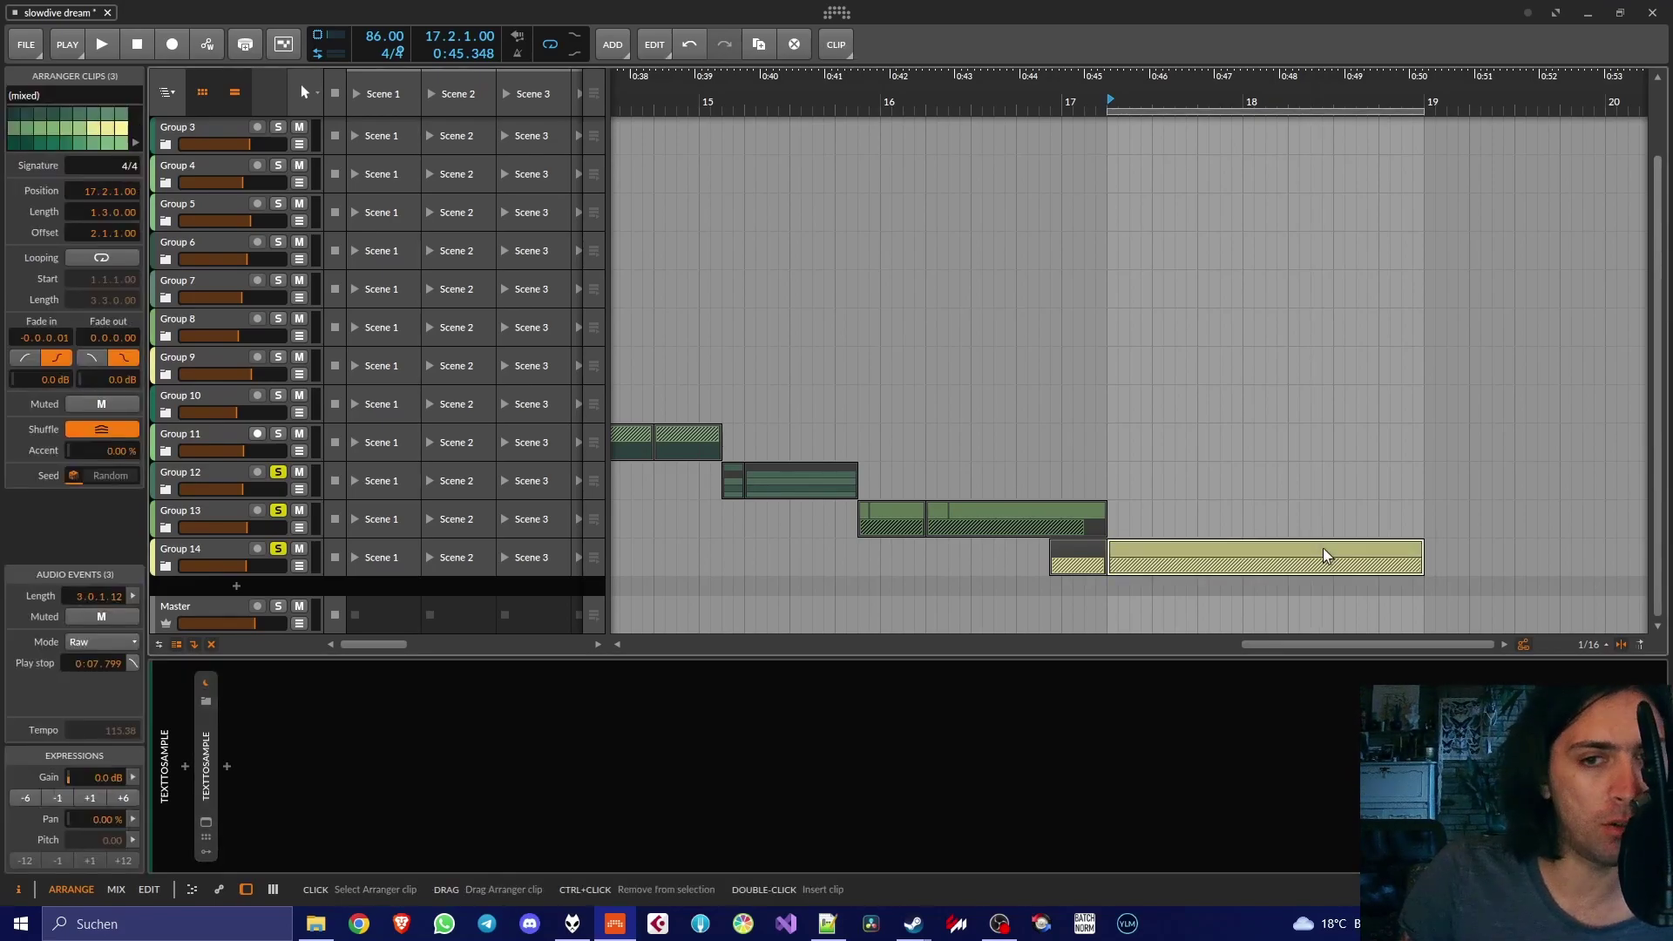
right_click(1324, 555)
click(1198, 558)
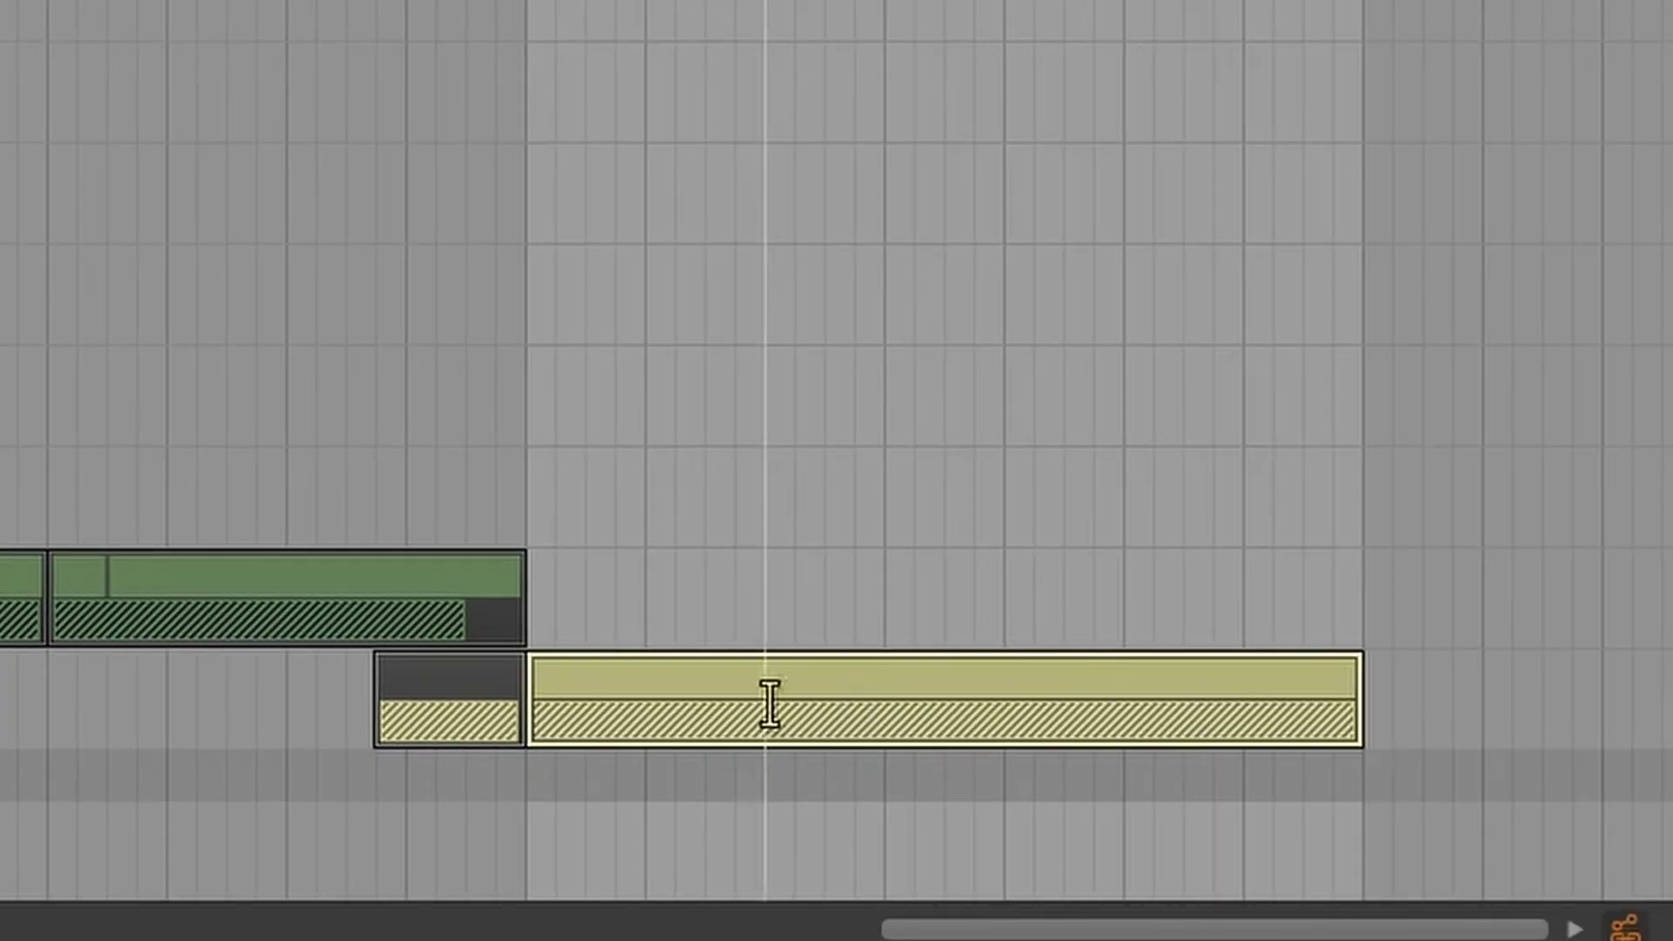
right_click(868, 670)
click(1042, 456)
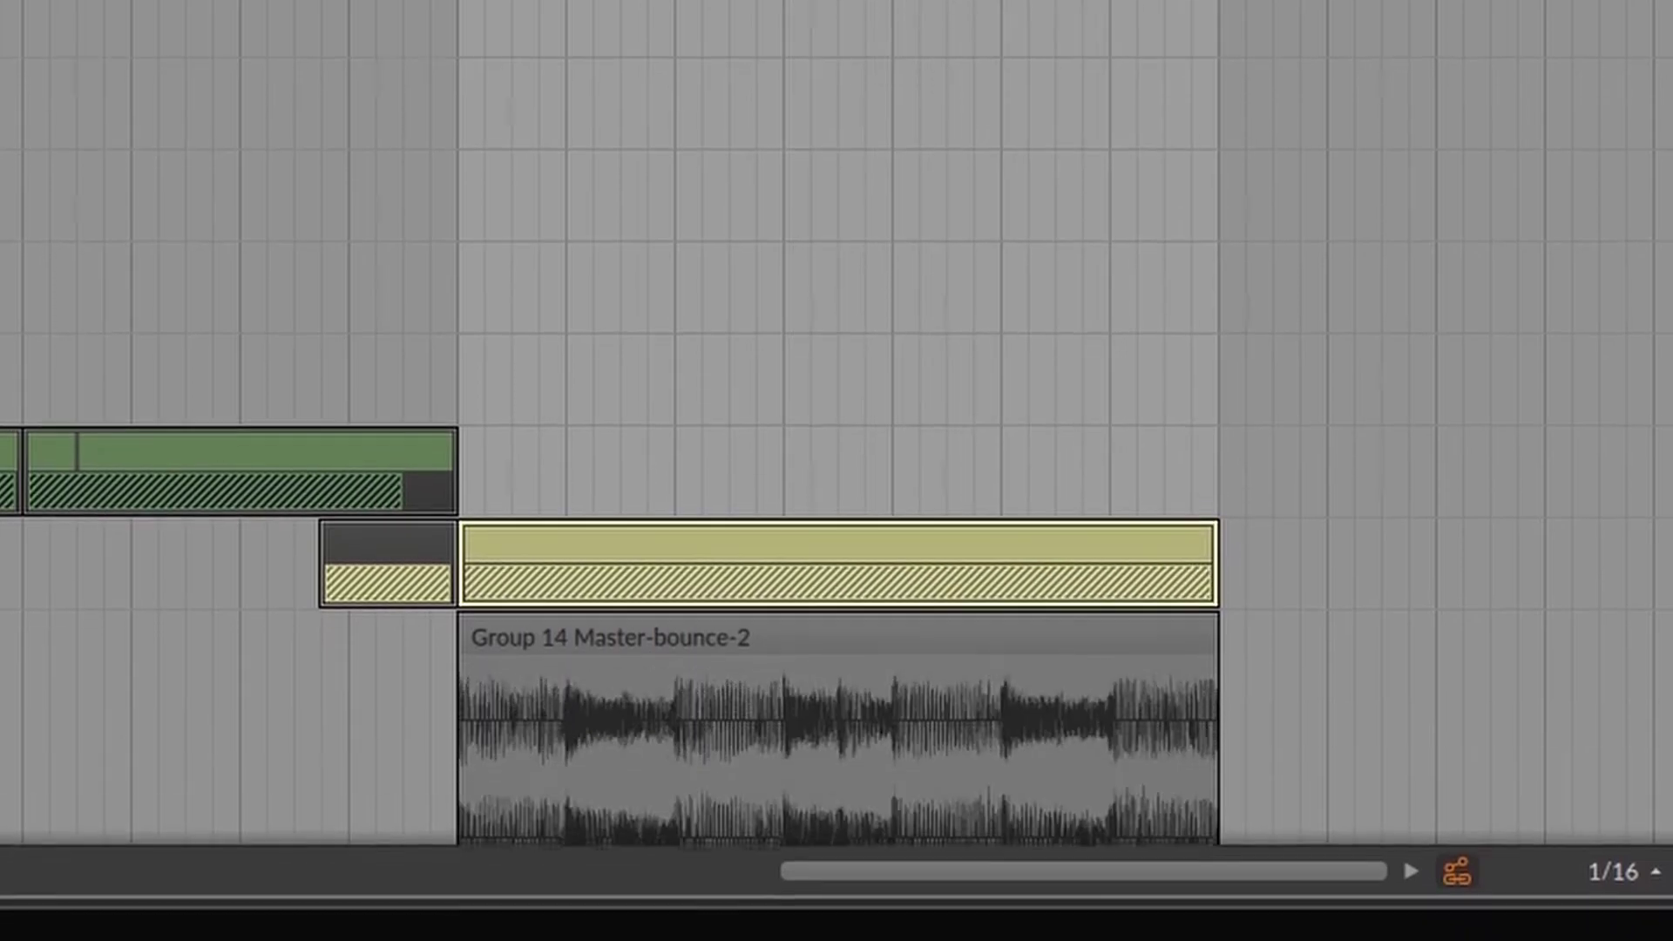
scroll(677, 308, down, 2)
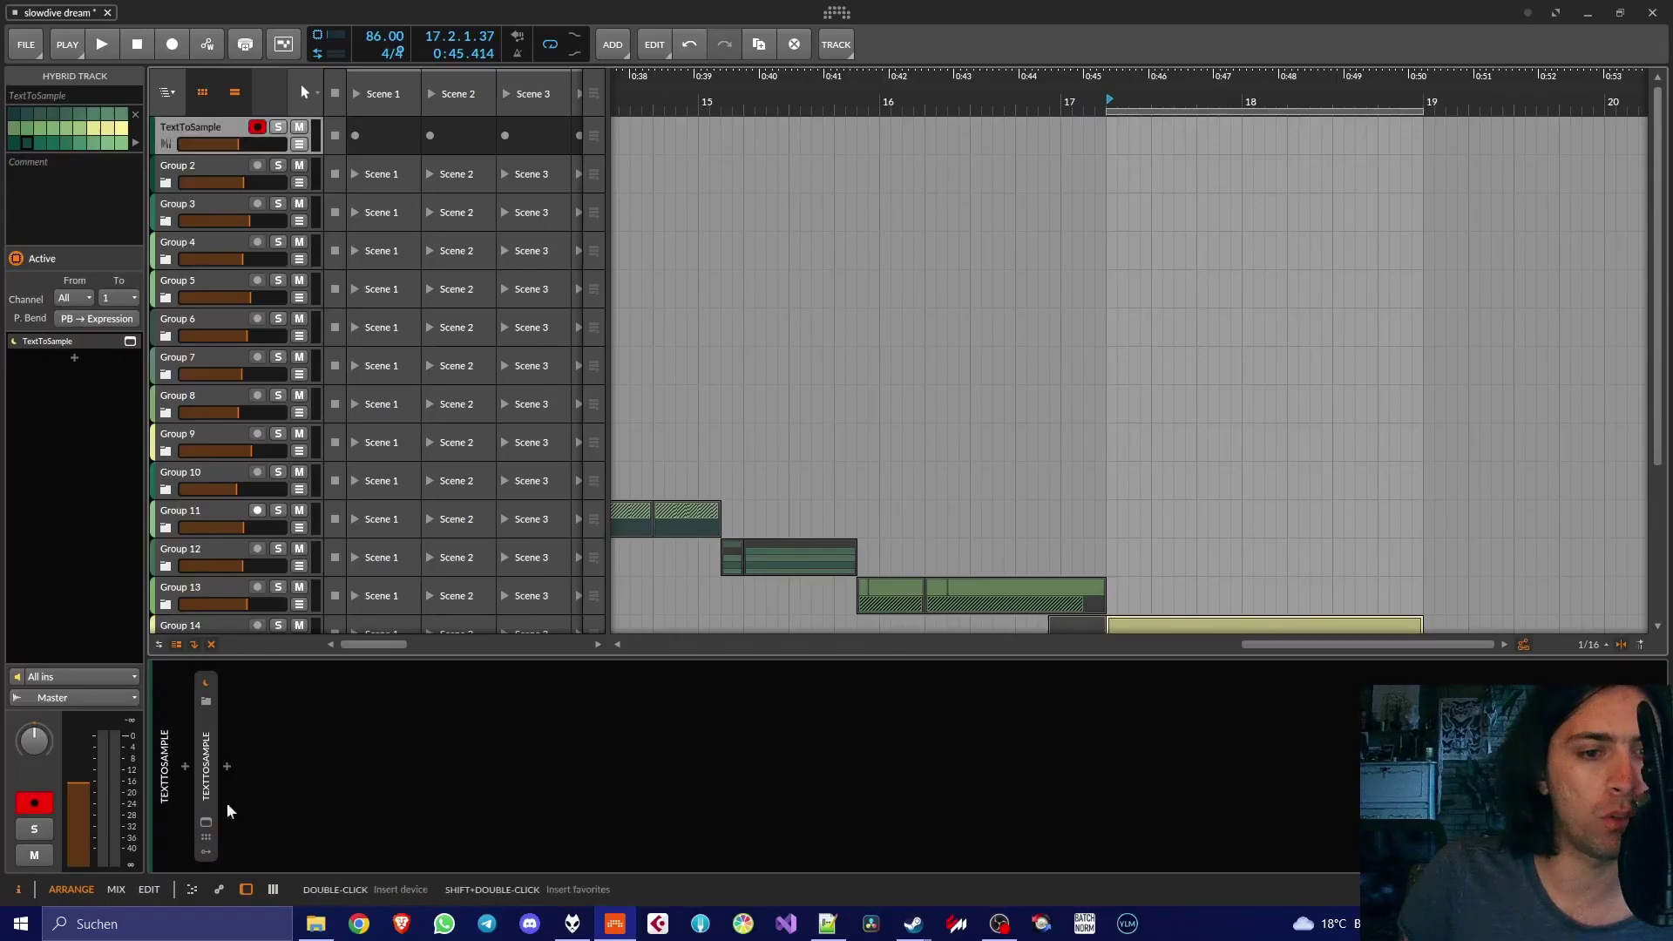
Open the TextToSample plug-in and load the bounced Group 14 audio as the source to continue
click(211, 819)
scroll(1285, 463, down, 4)
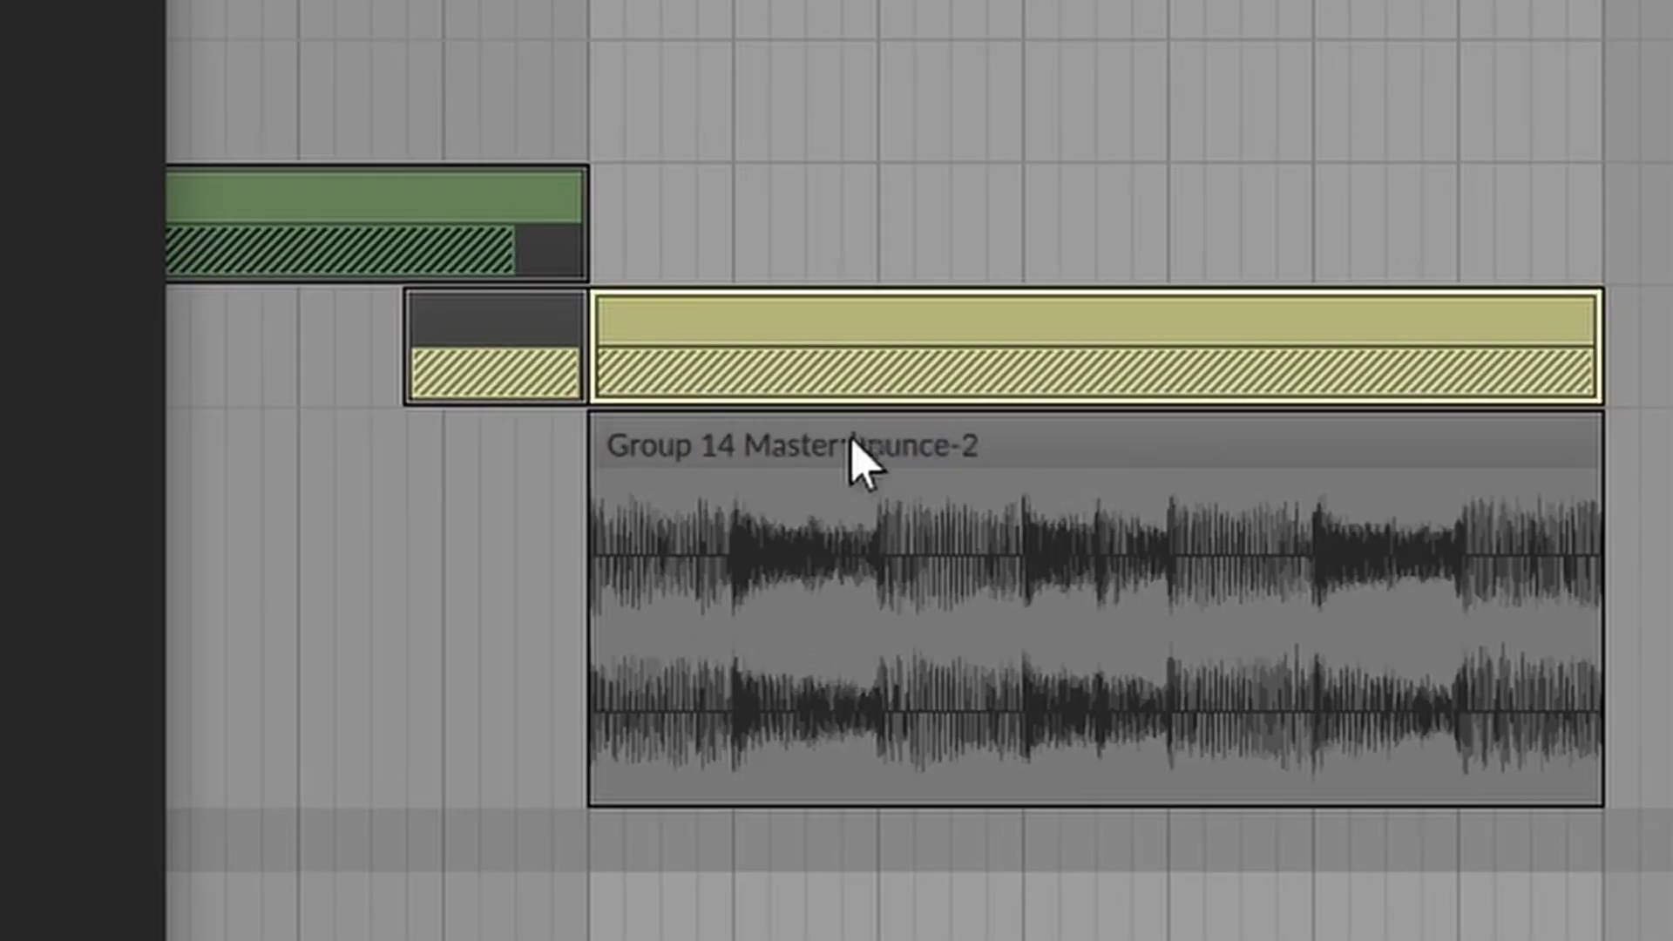
click(1186, 462)
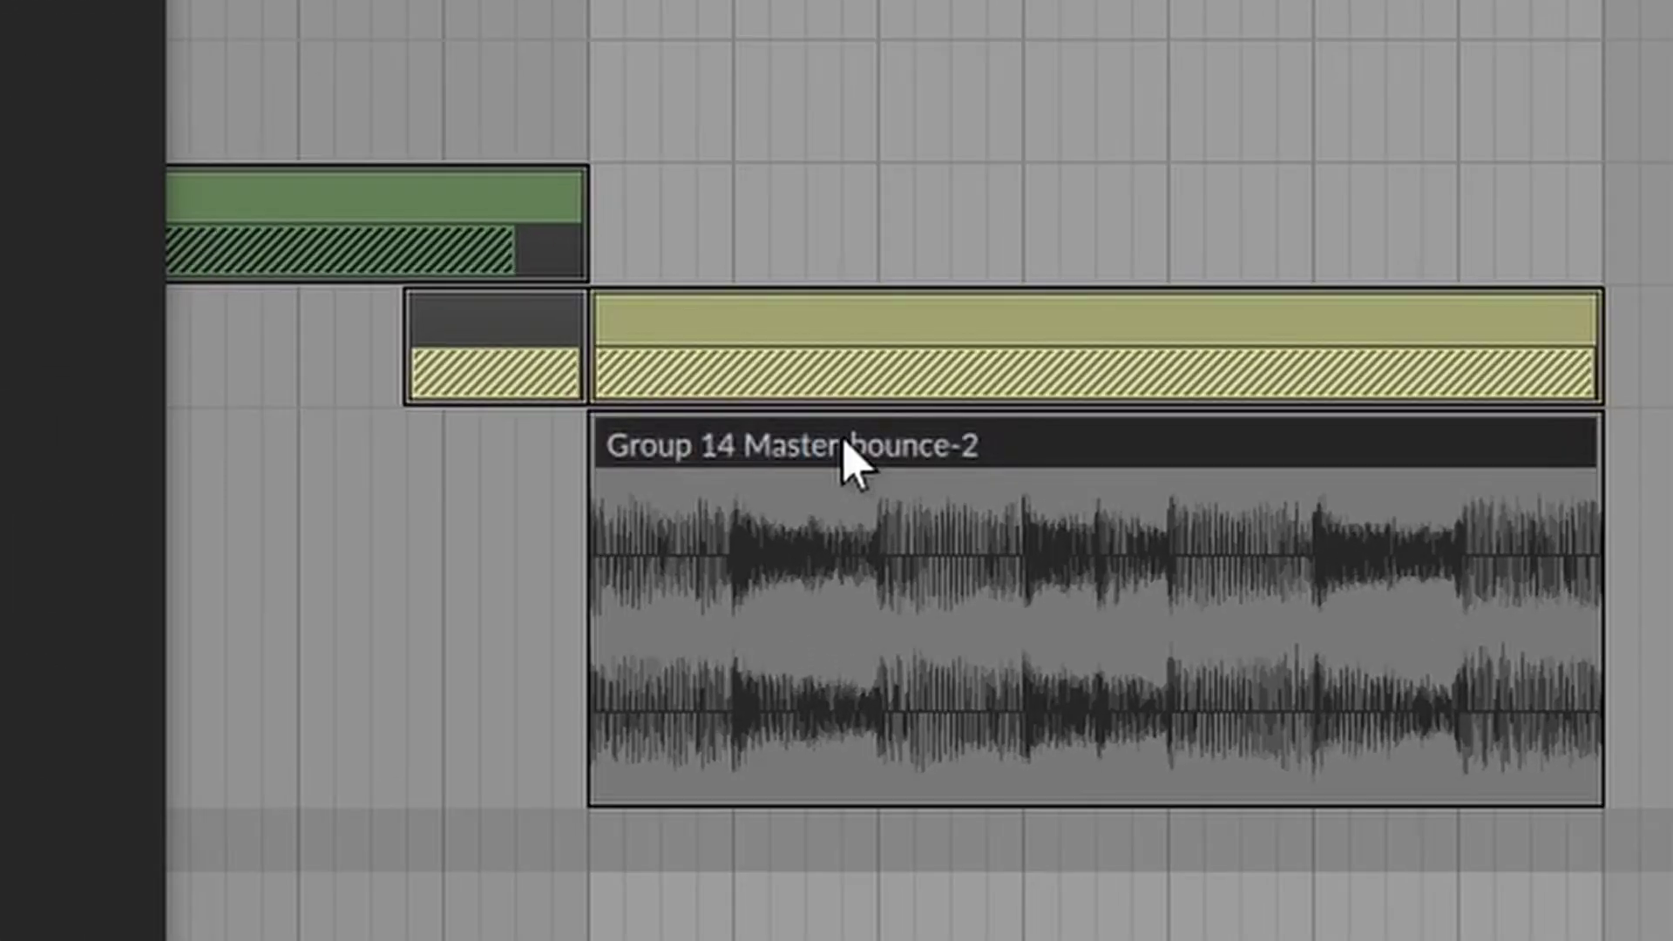
drag(850, 458, 822, 582)
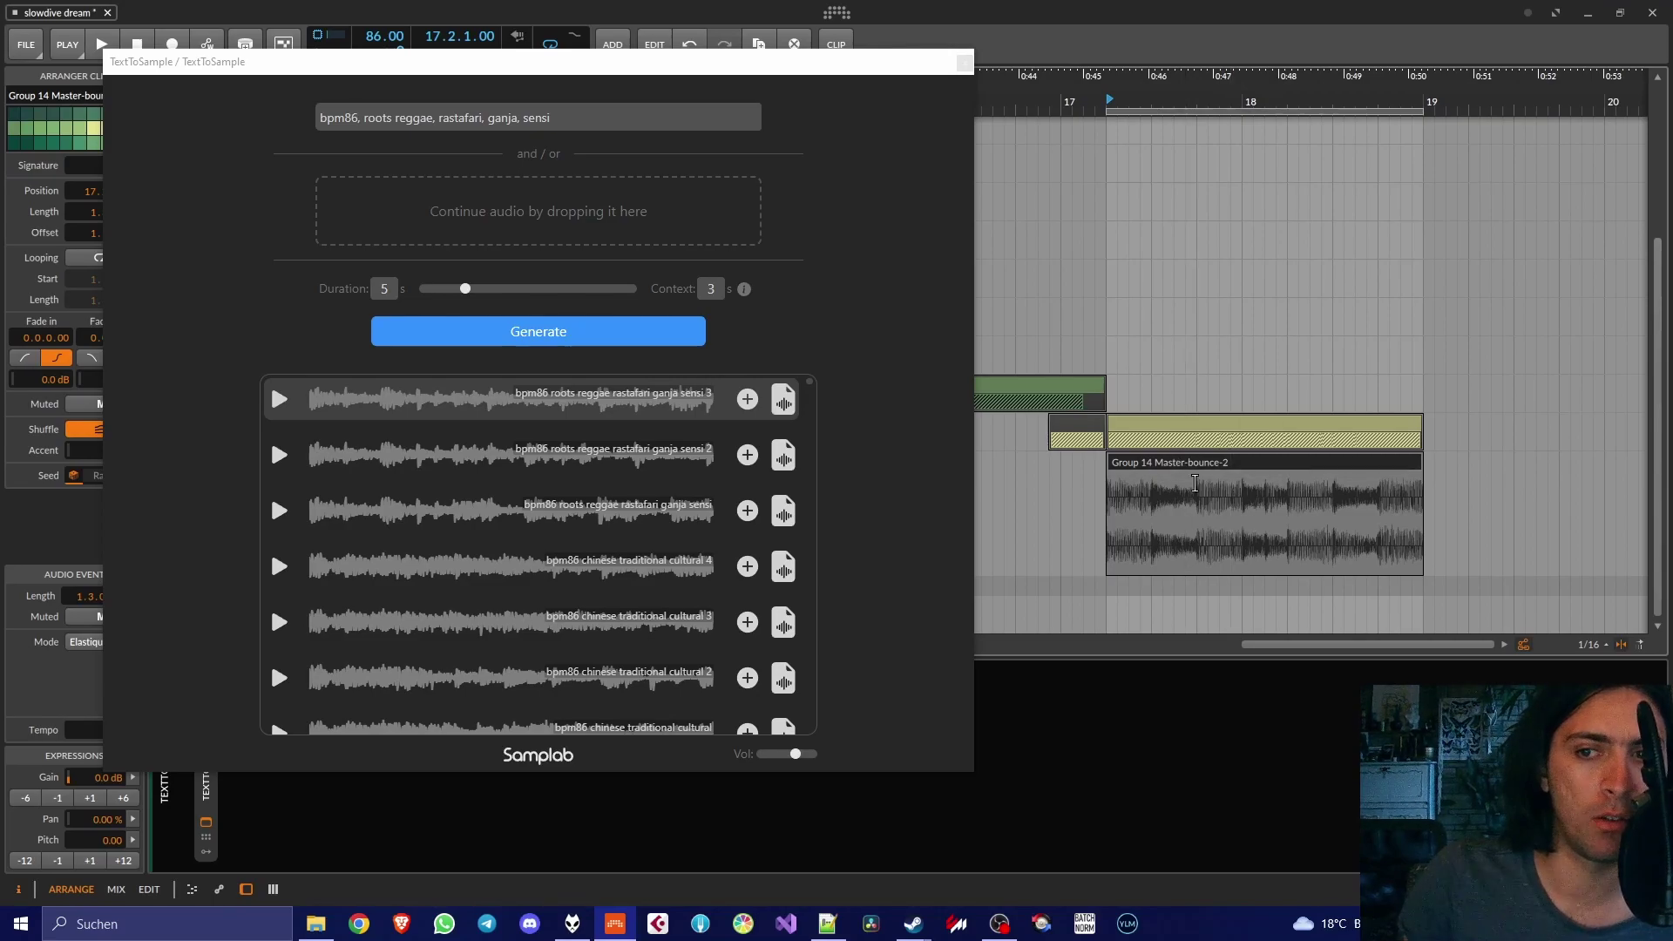
double_click(1271, 462)
click(1241, 666)
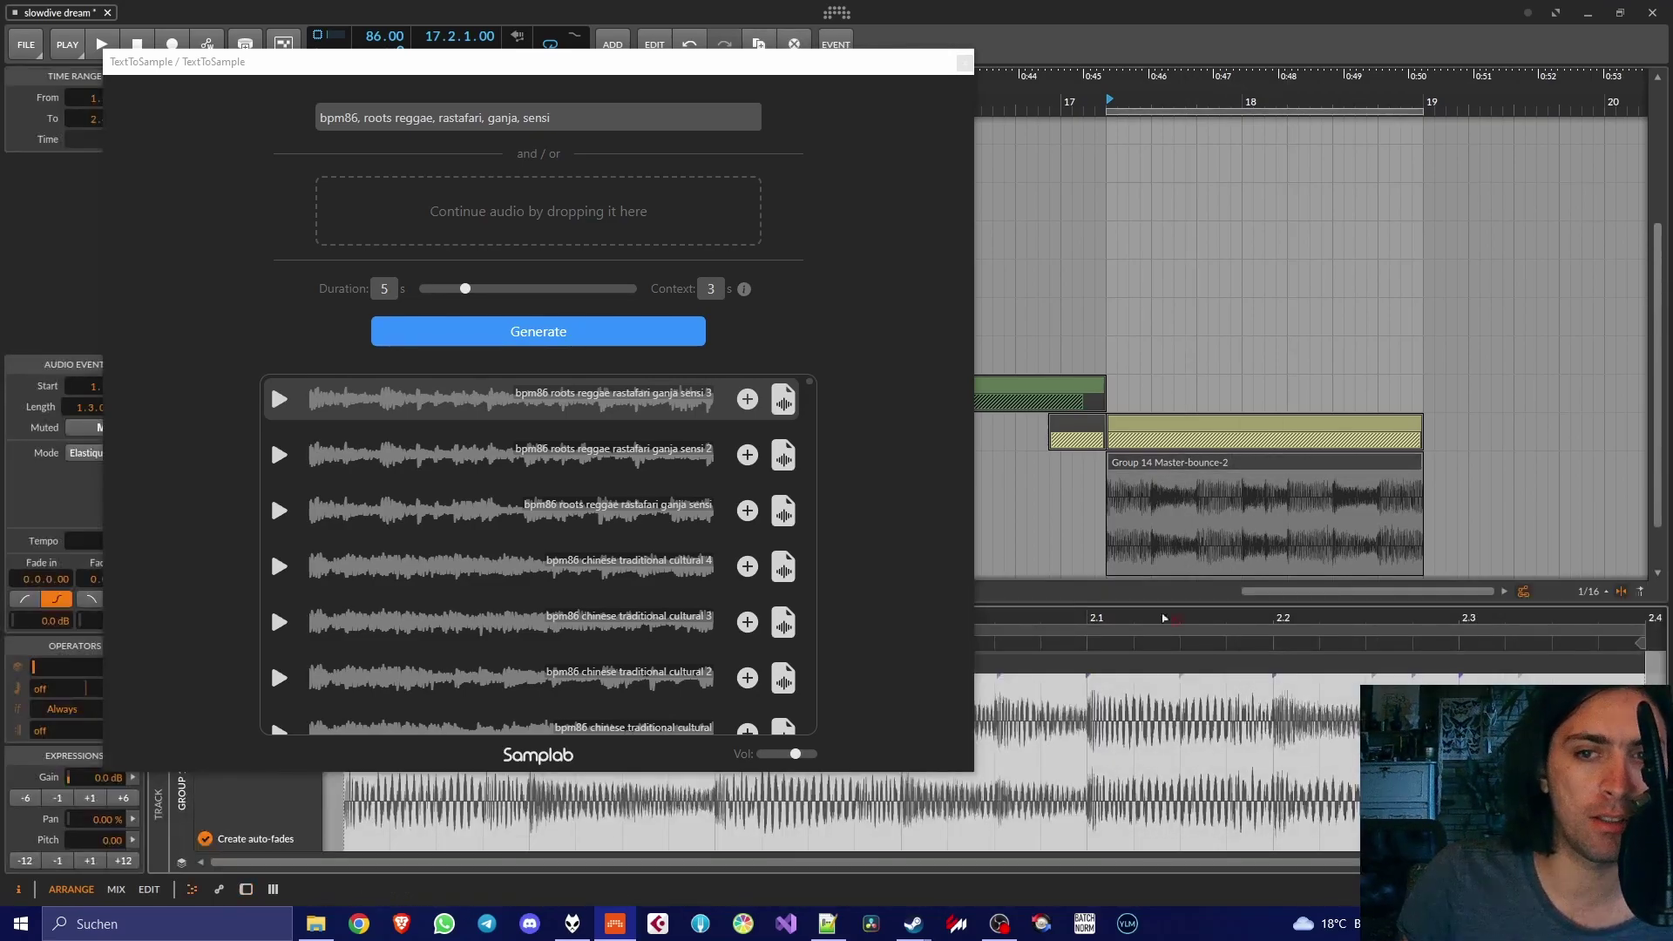
drag(564, 202, 293, 203)
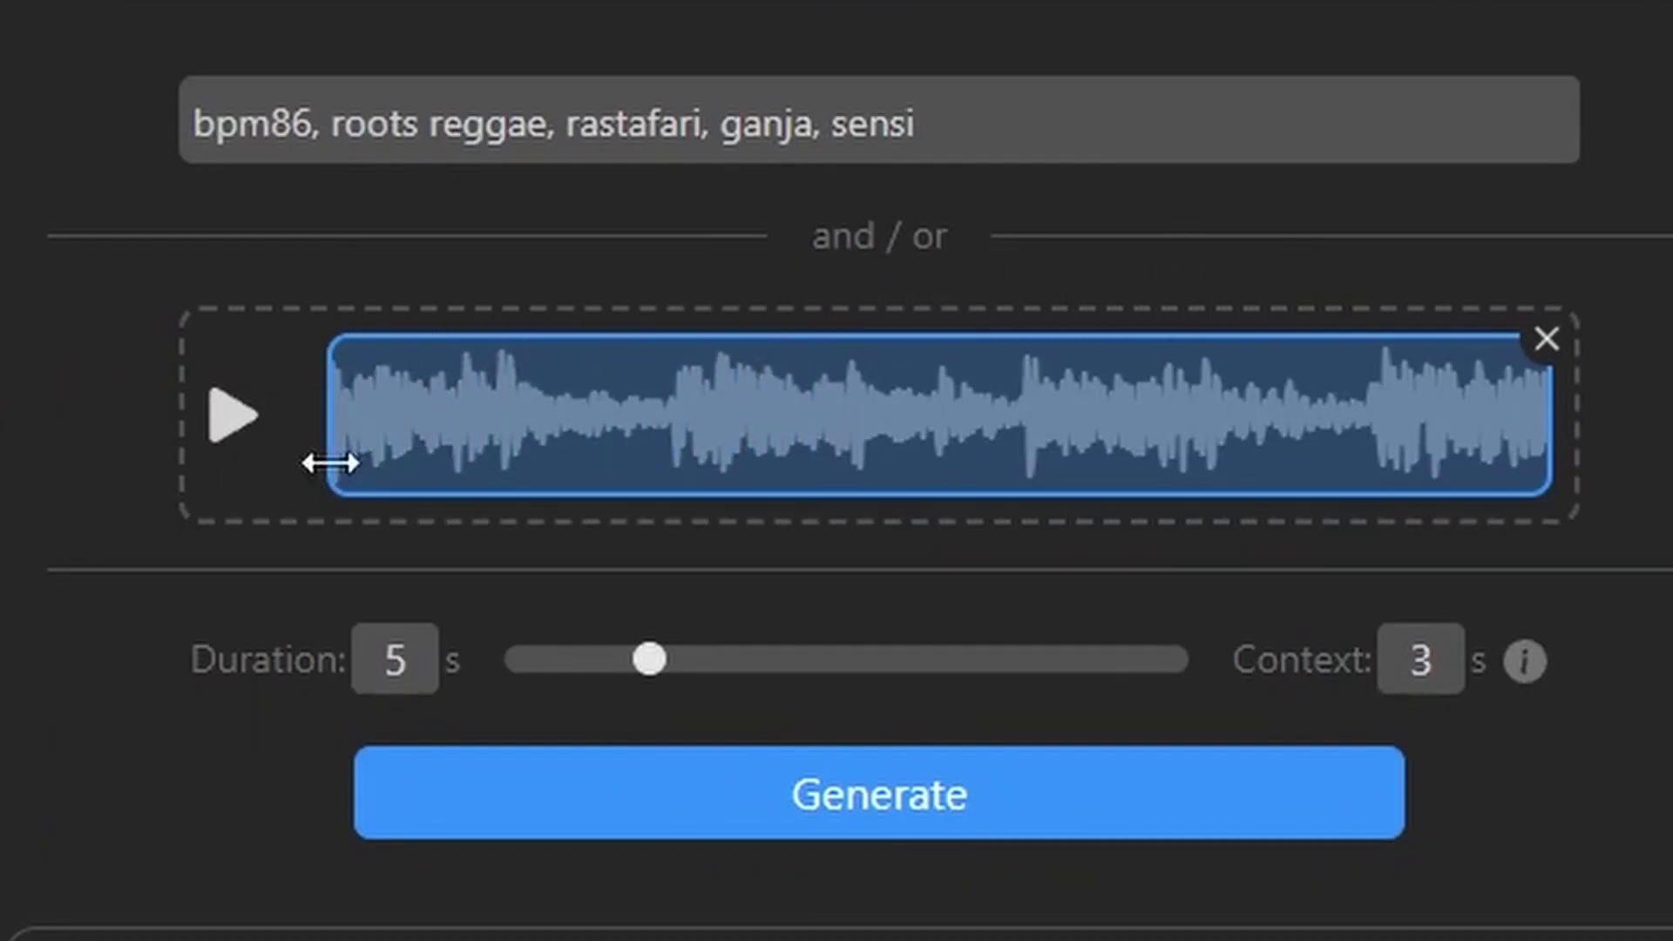
Preview the source audio and generate a continuation with duration and context both set to 1 s
click(233, 431)
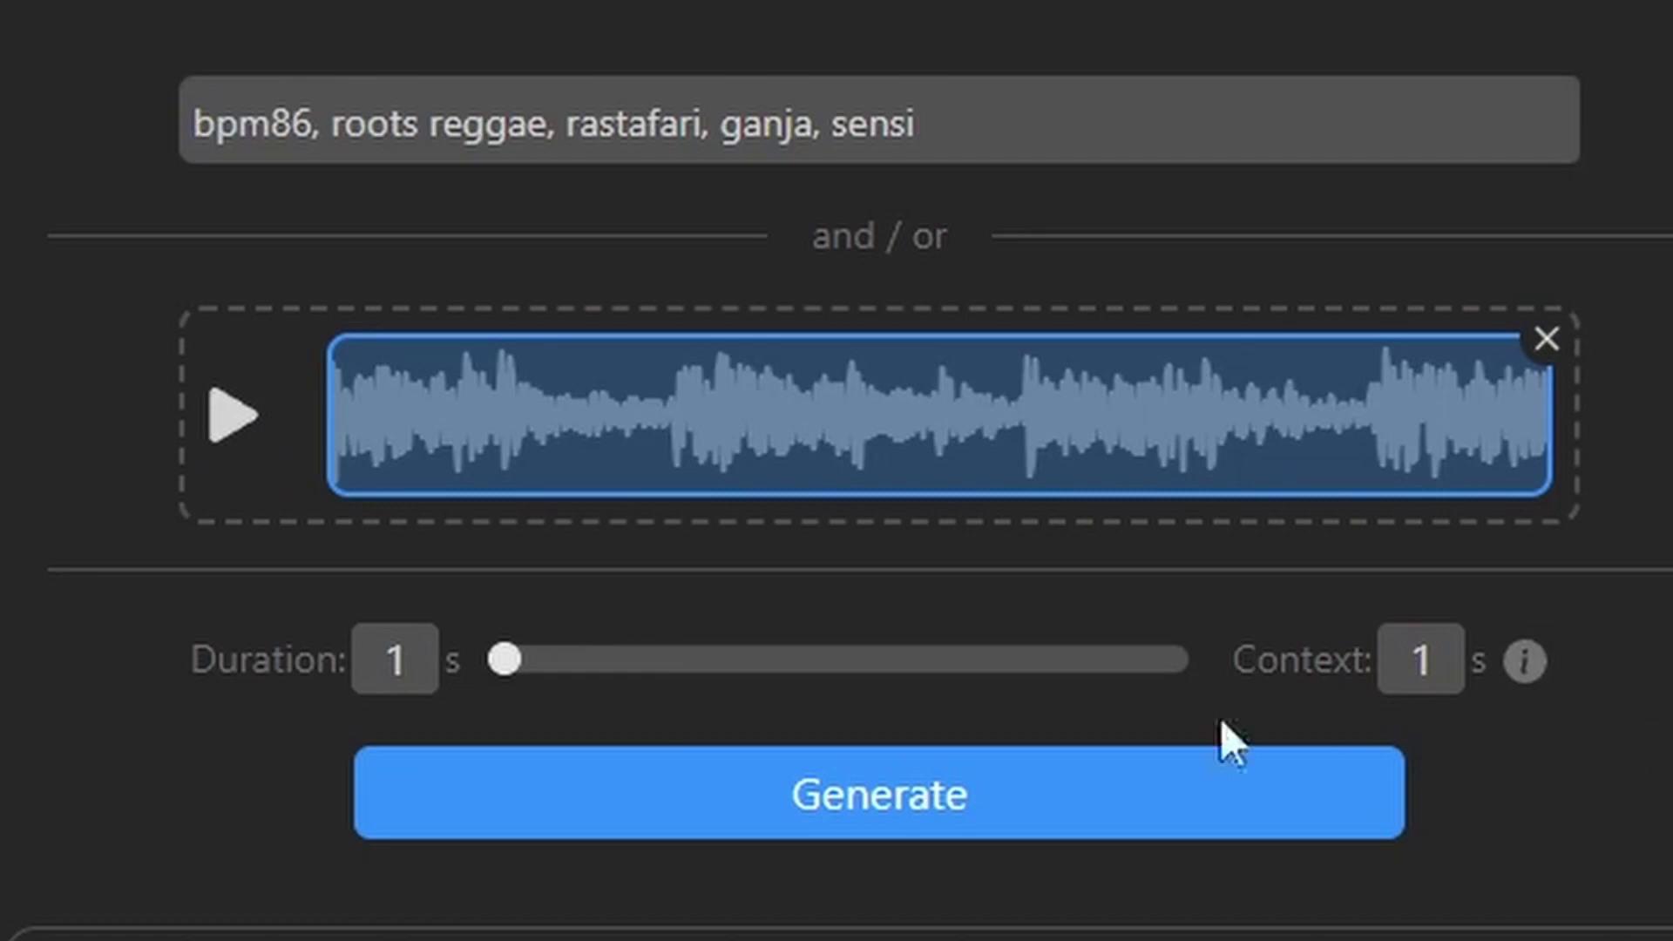
click(842, 806)
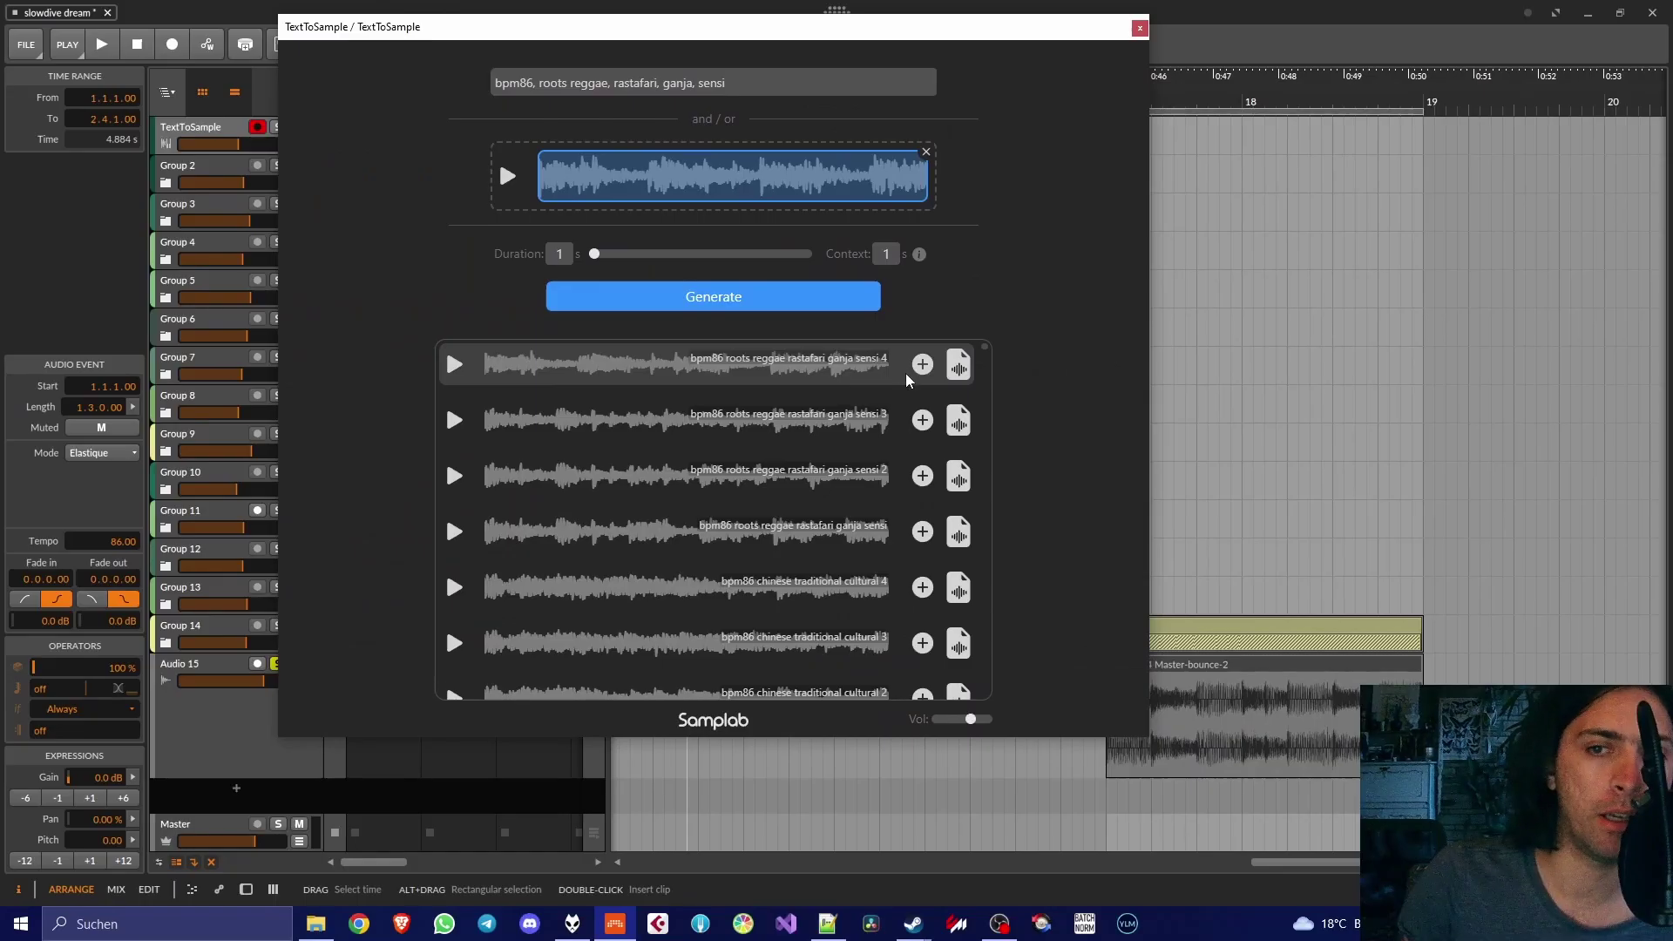
Place the newest generated sample on a new track below the bounced clip and choose its audio stretch mode
drag(959, 366, 1196, 786)
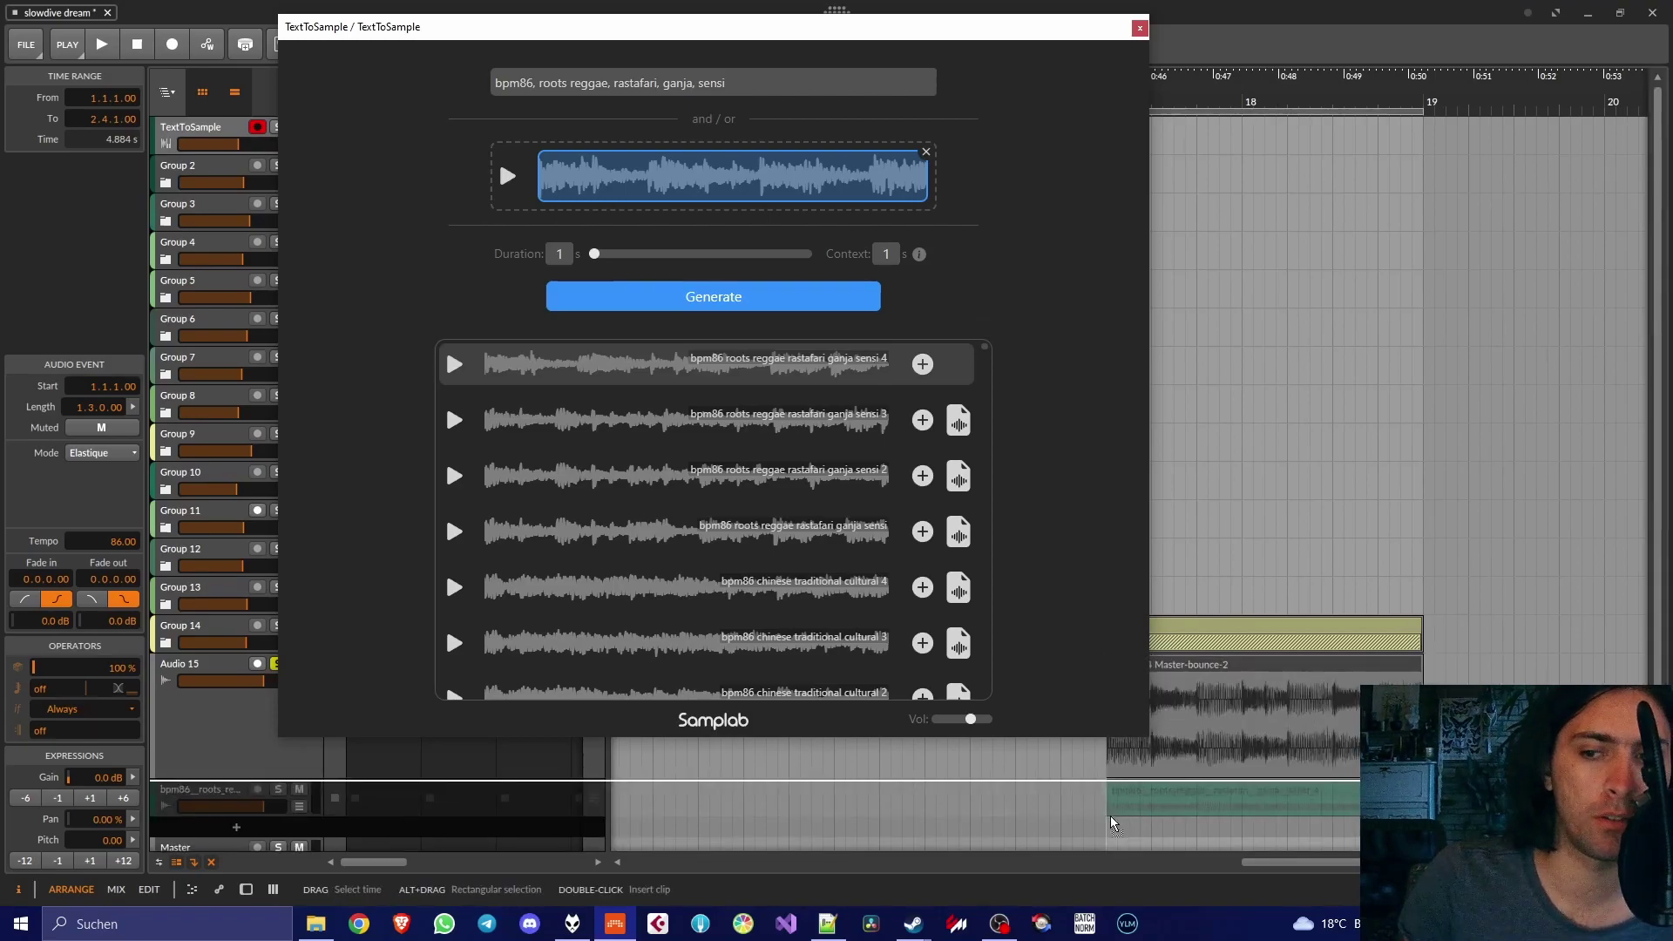
click(1196, 786)
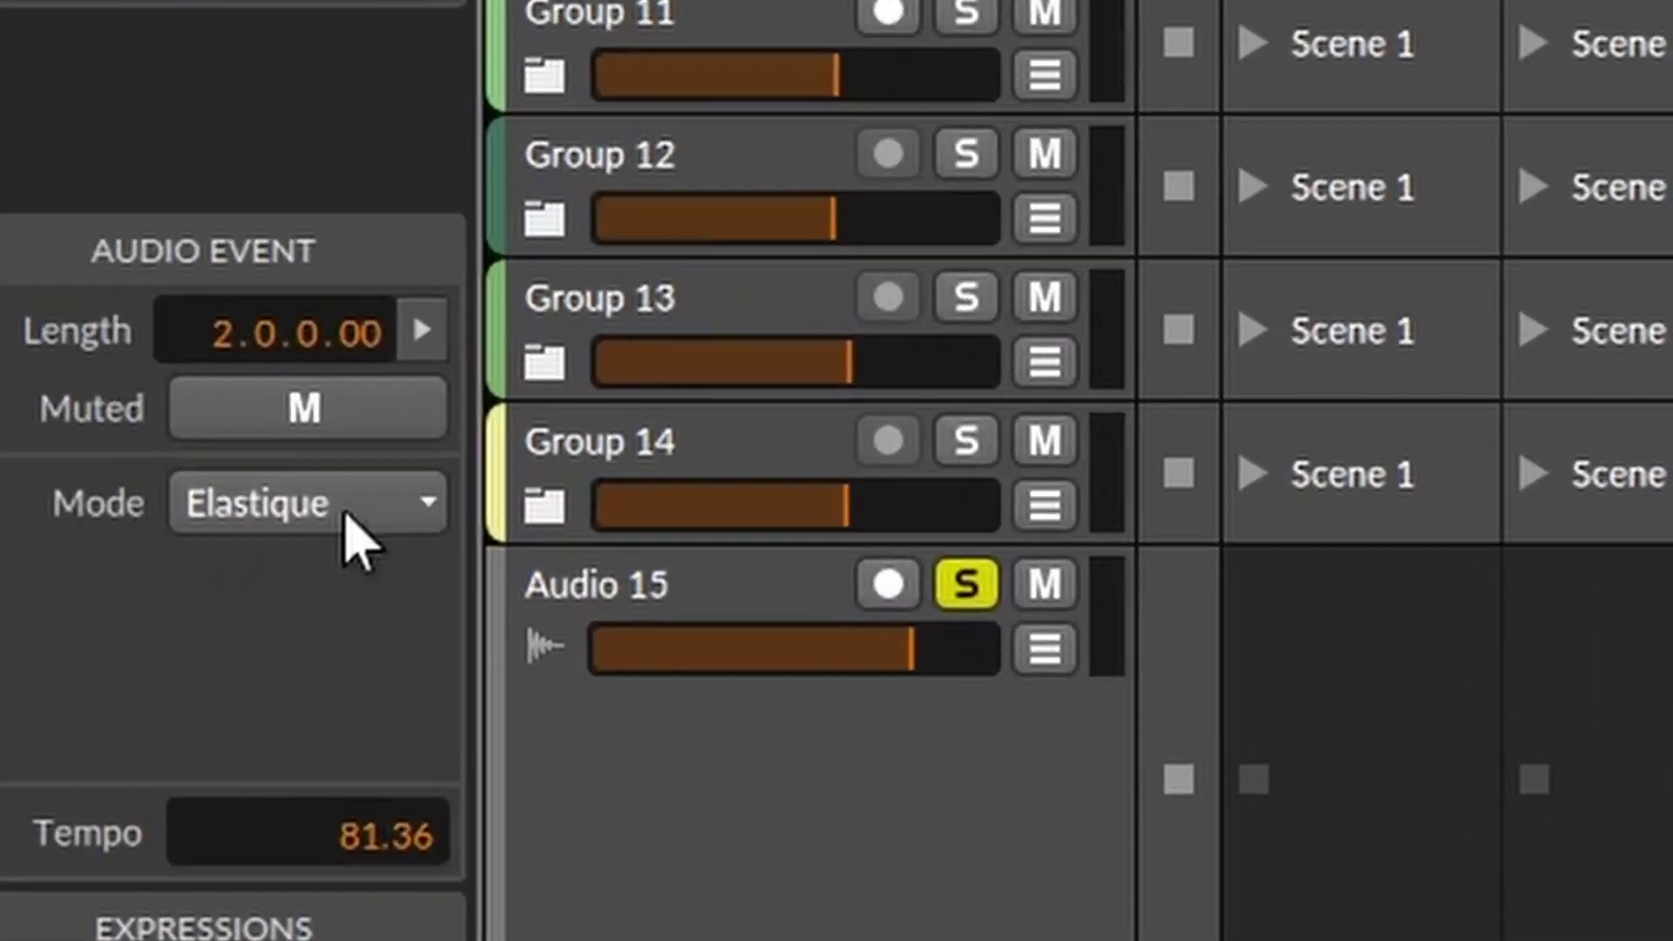
click(112, 643)
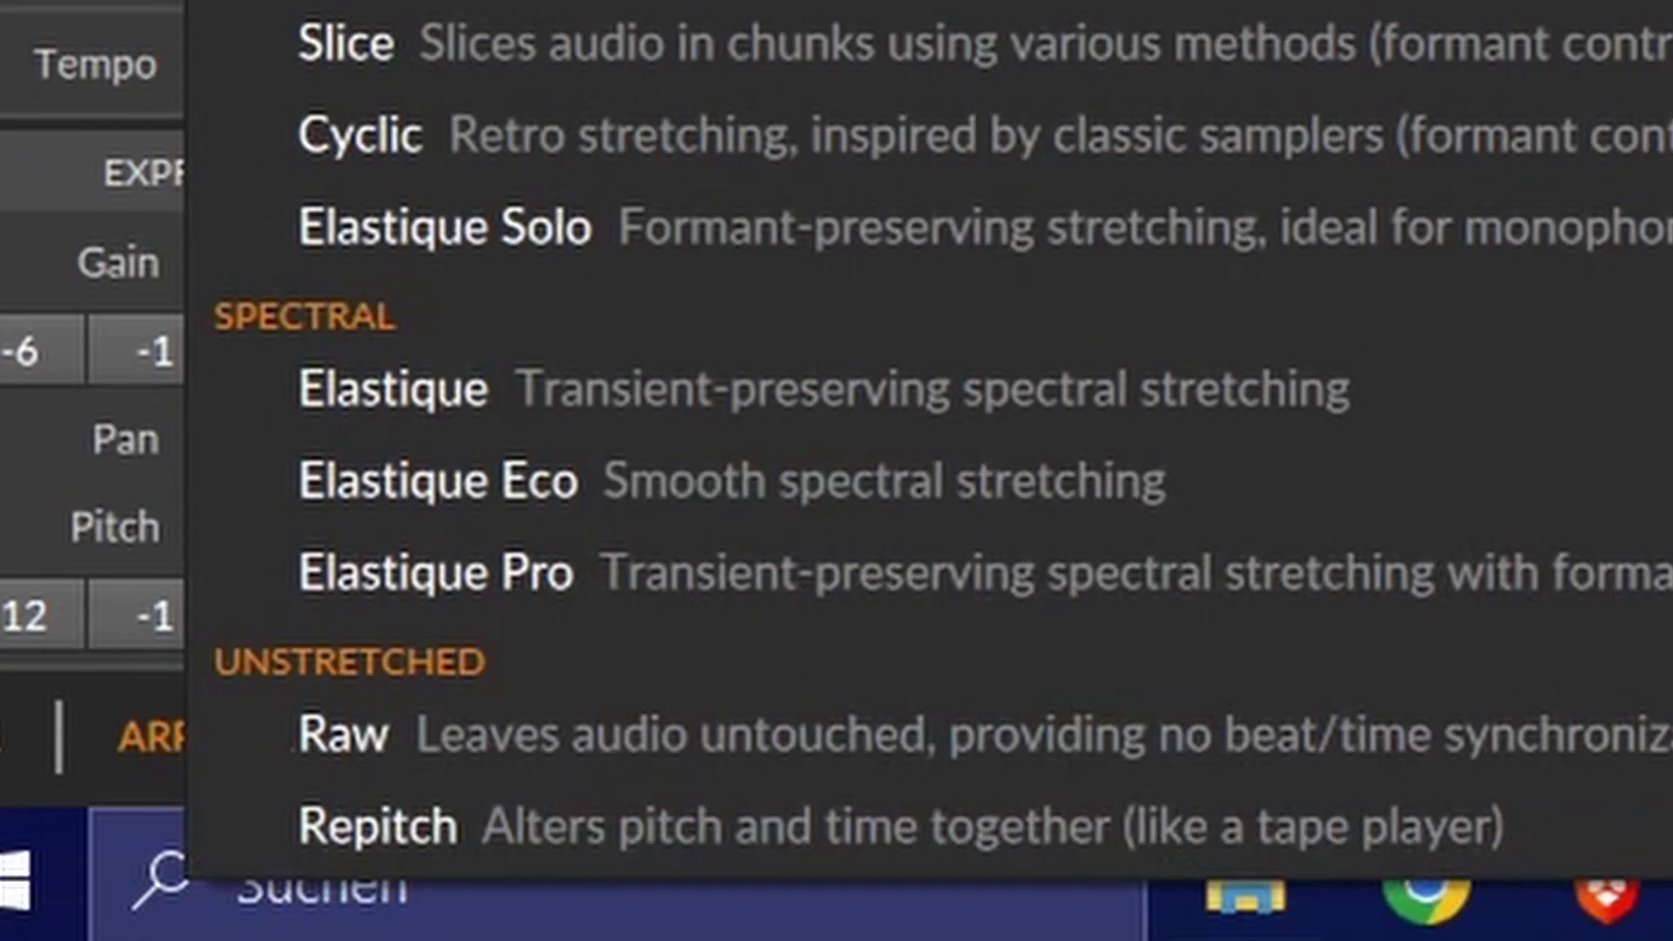
click(106, 806)
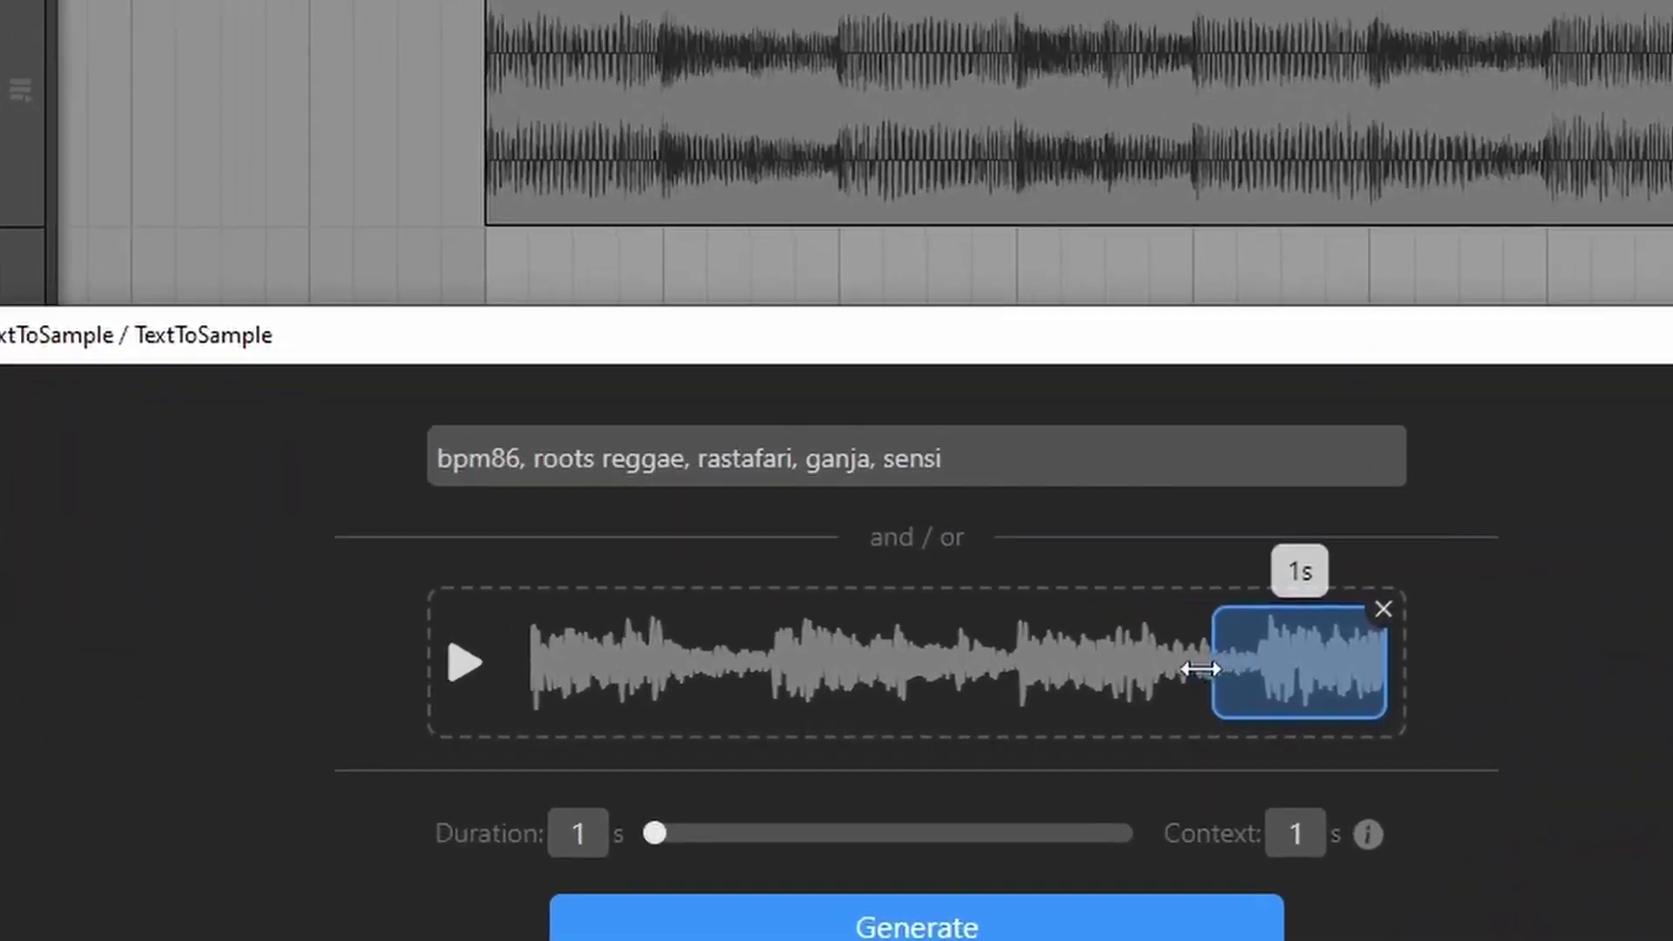
Extend the source audio selection in TextToSample to cover the full 4.9 s
drag(1139, 708, 827, 708)
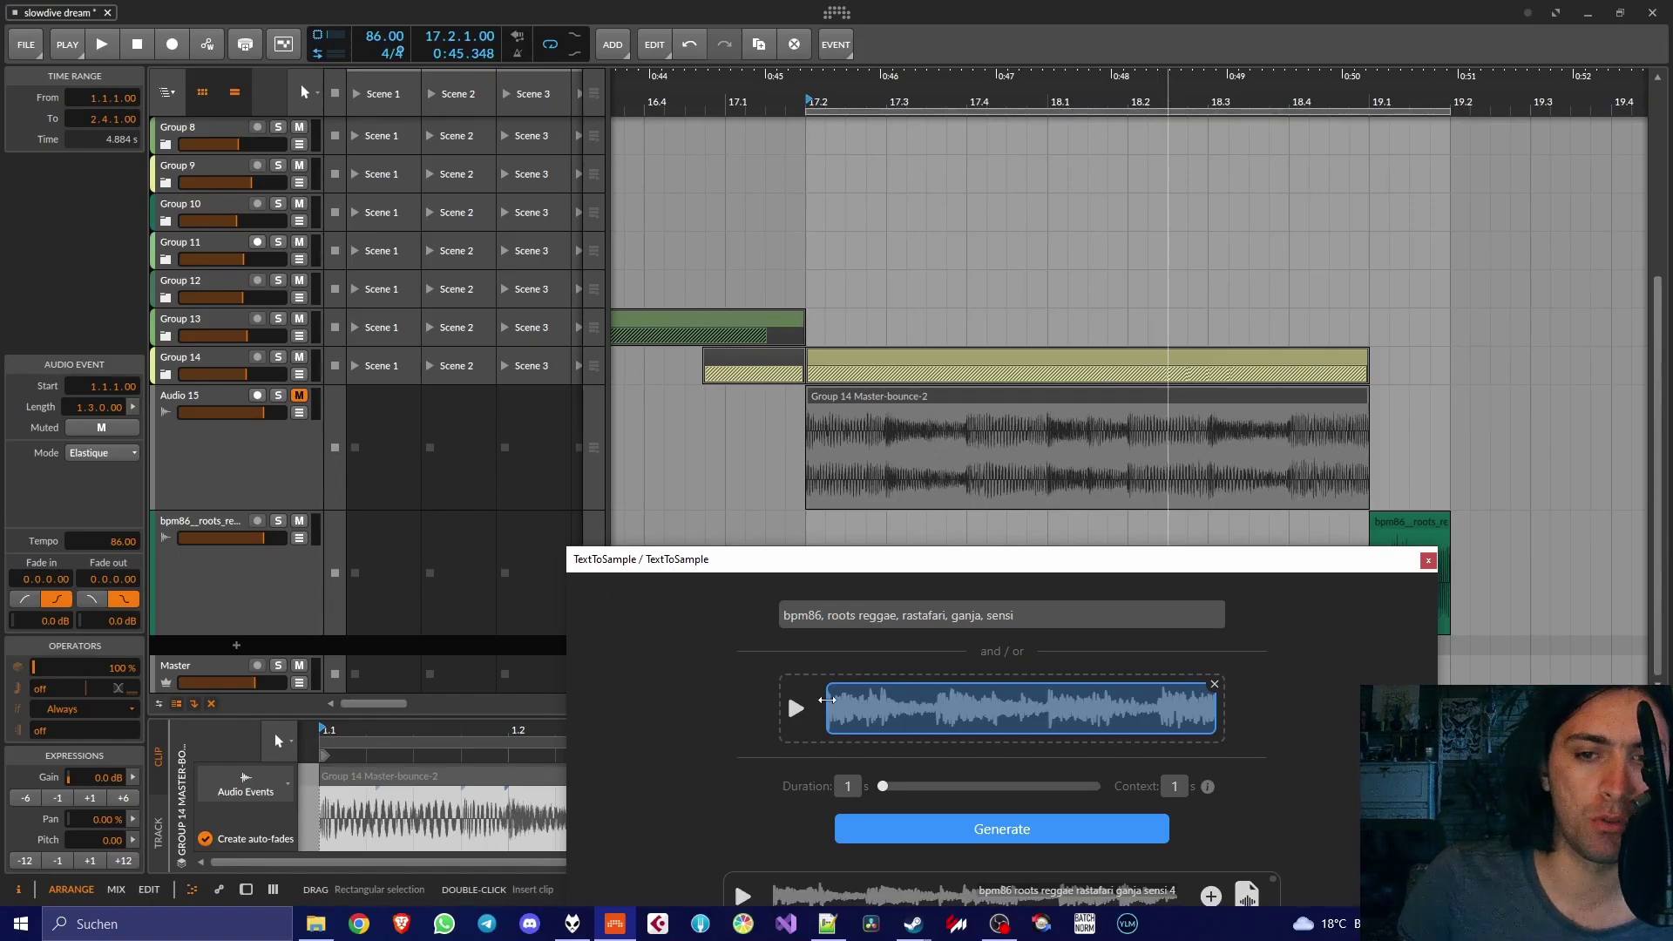
mouse_move(827, 700)
mouse_down()
mouse_move(1130, 679)
mouse_move(1136, 702)
mouse_move(828, 702)
mouse_up()
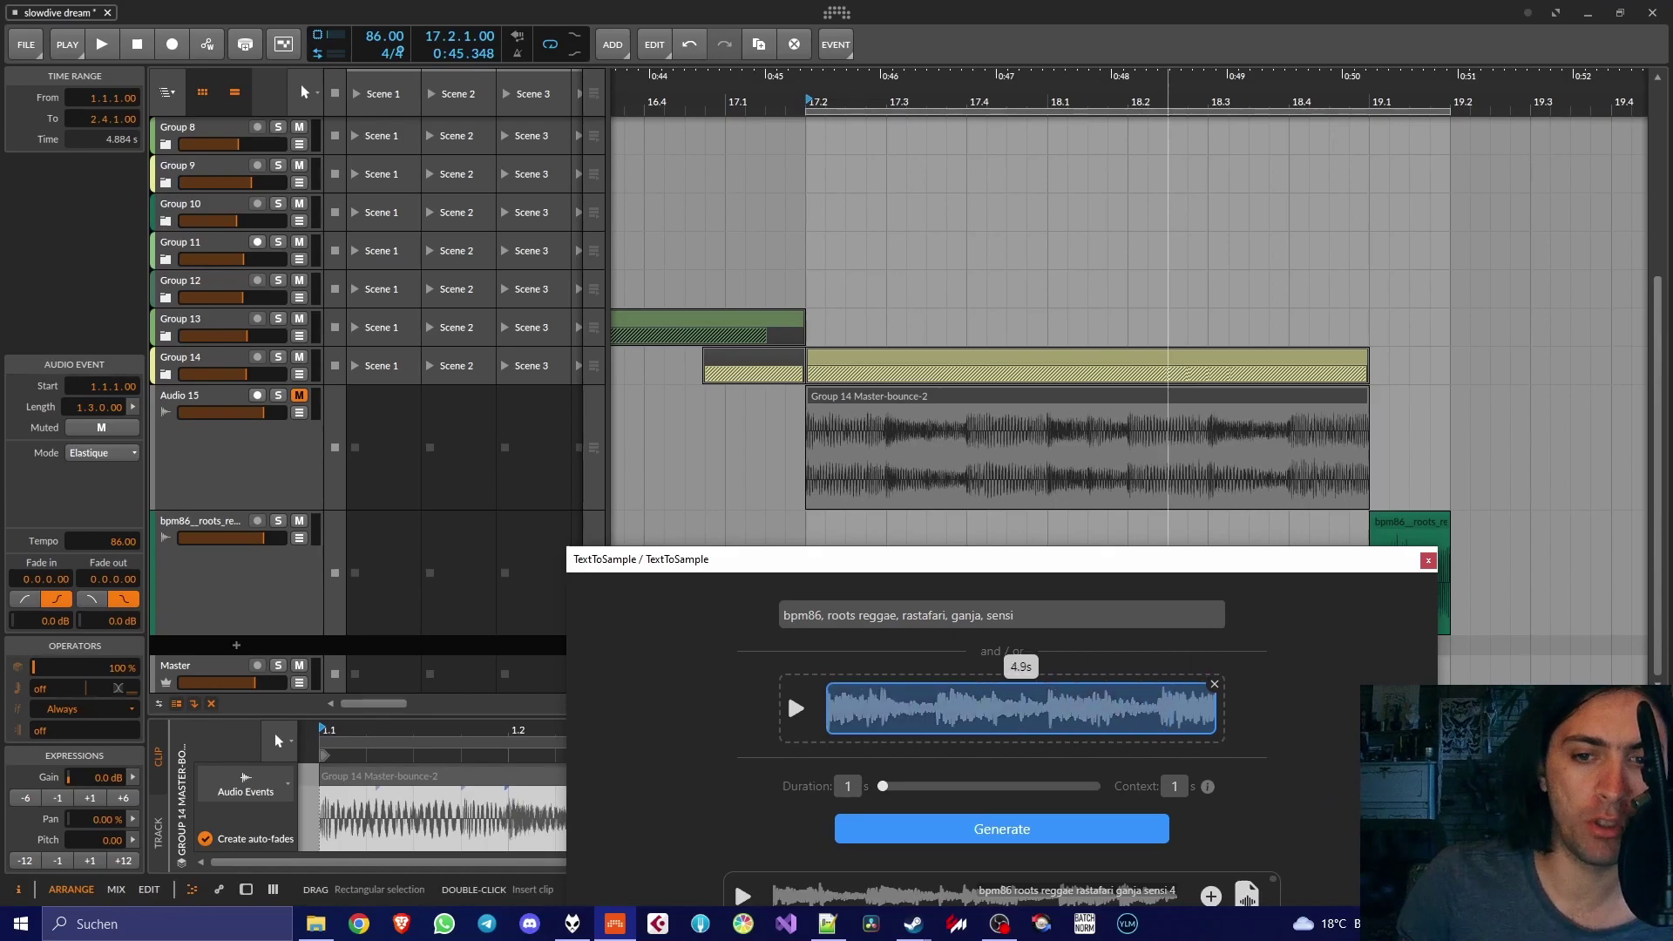
Delete the track holding the generated roots reggae sample
click(931, 366)
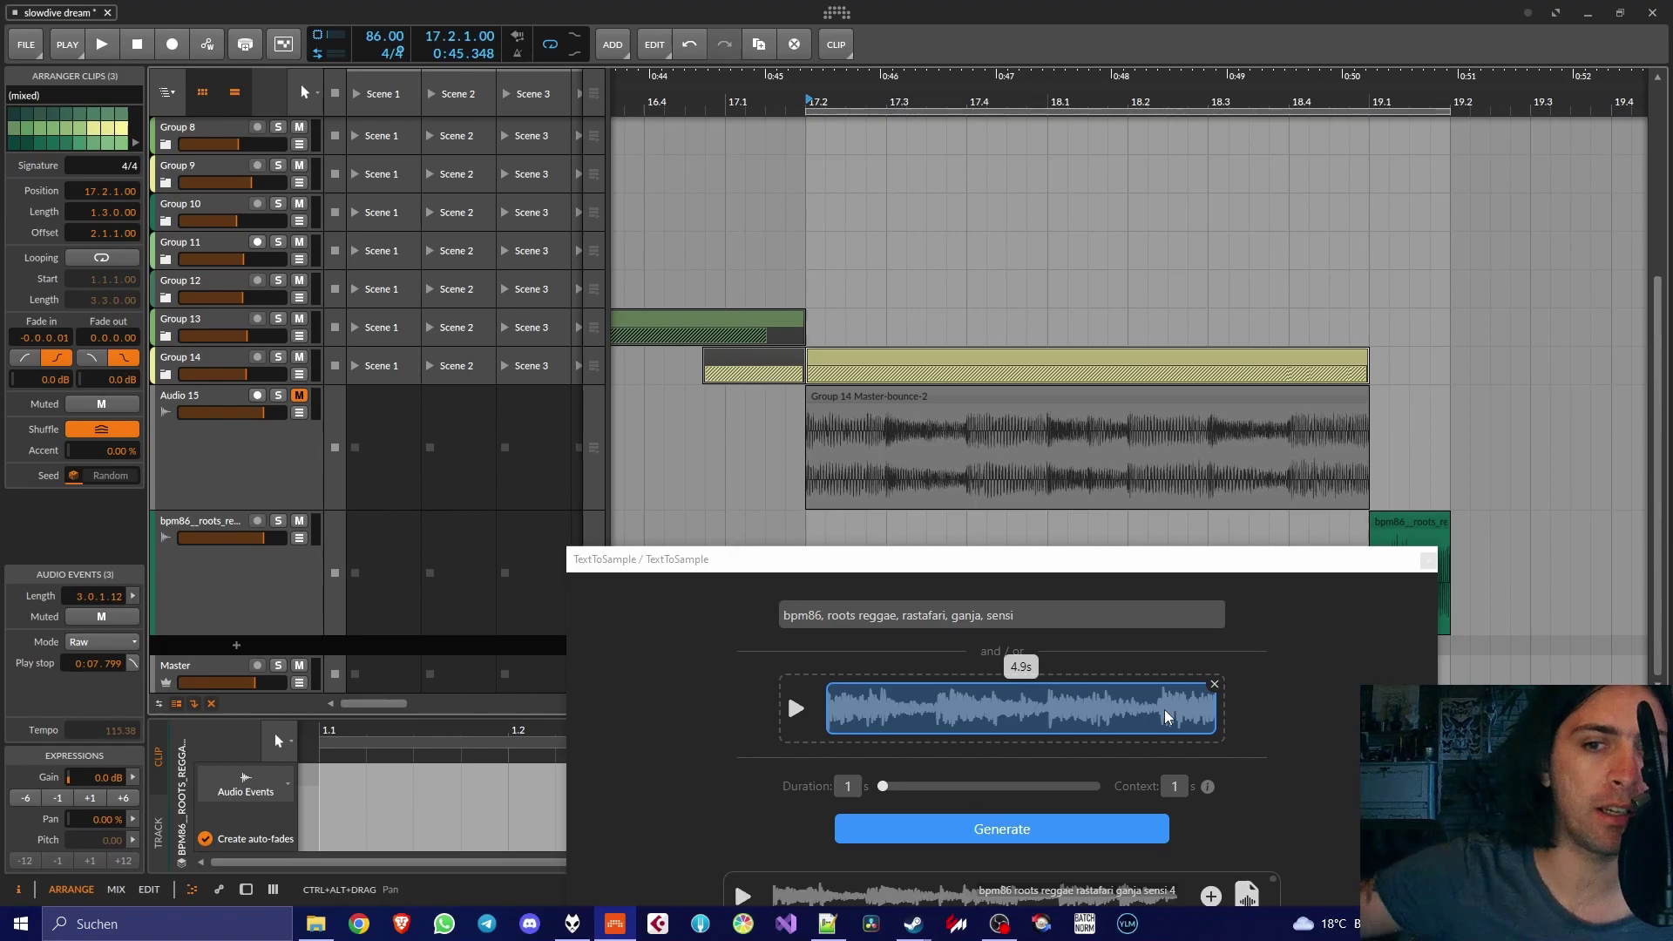
click(268, 590)
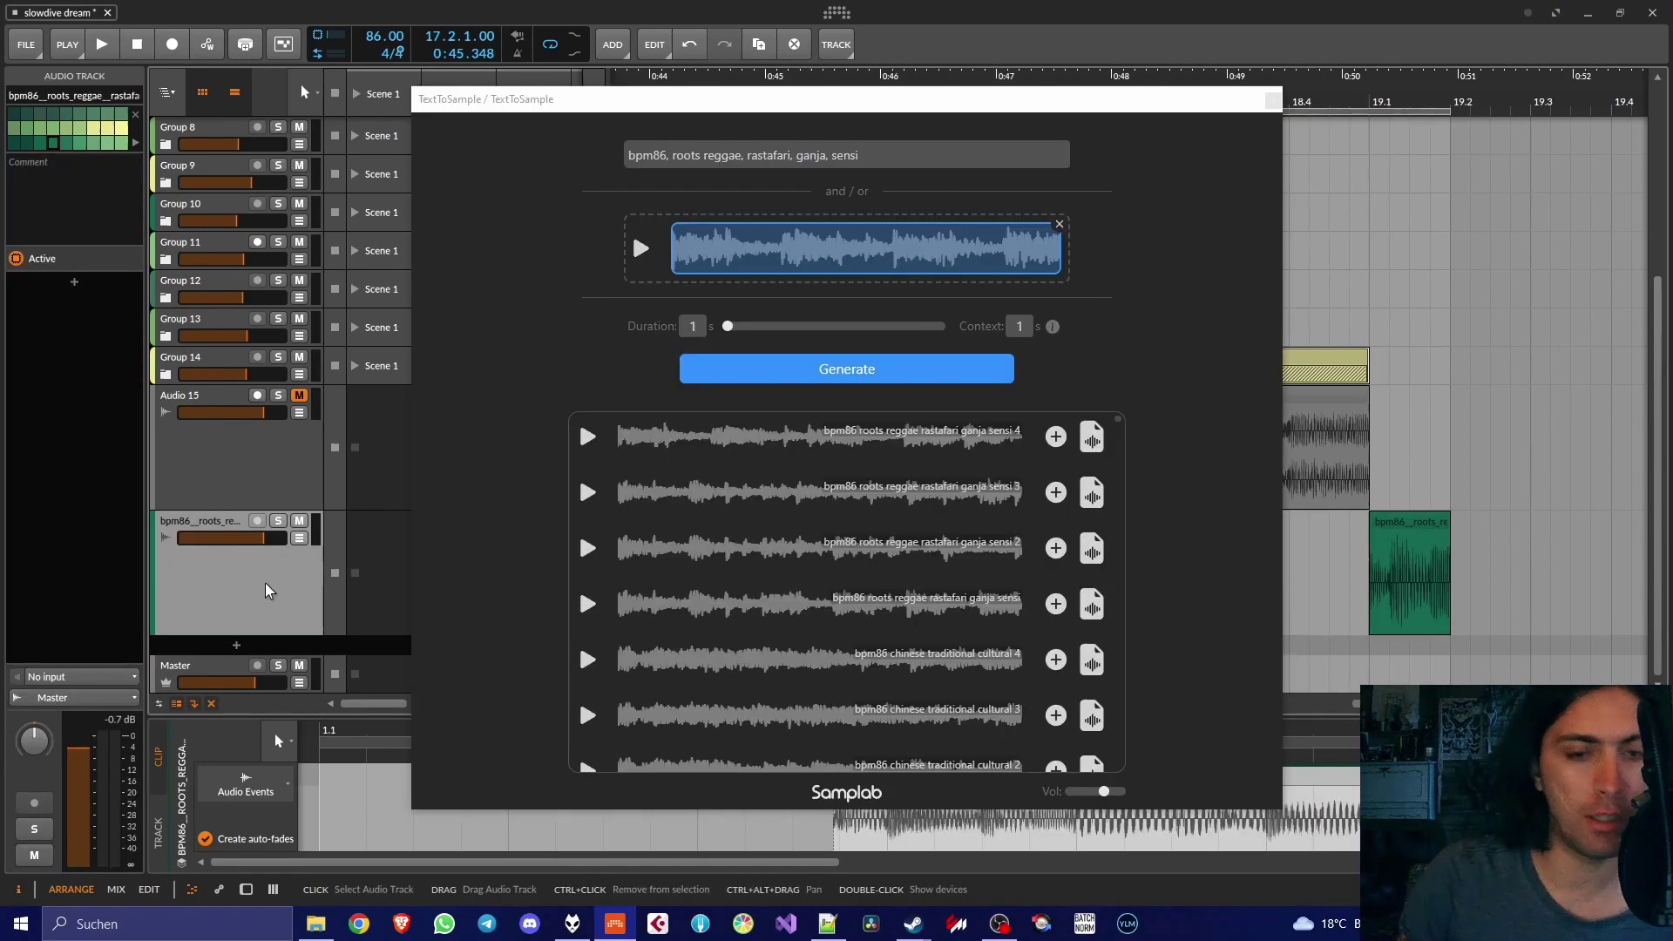
key(Delete)
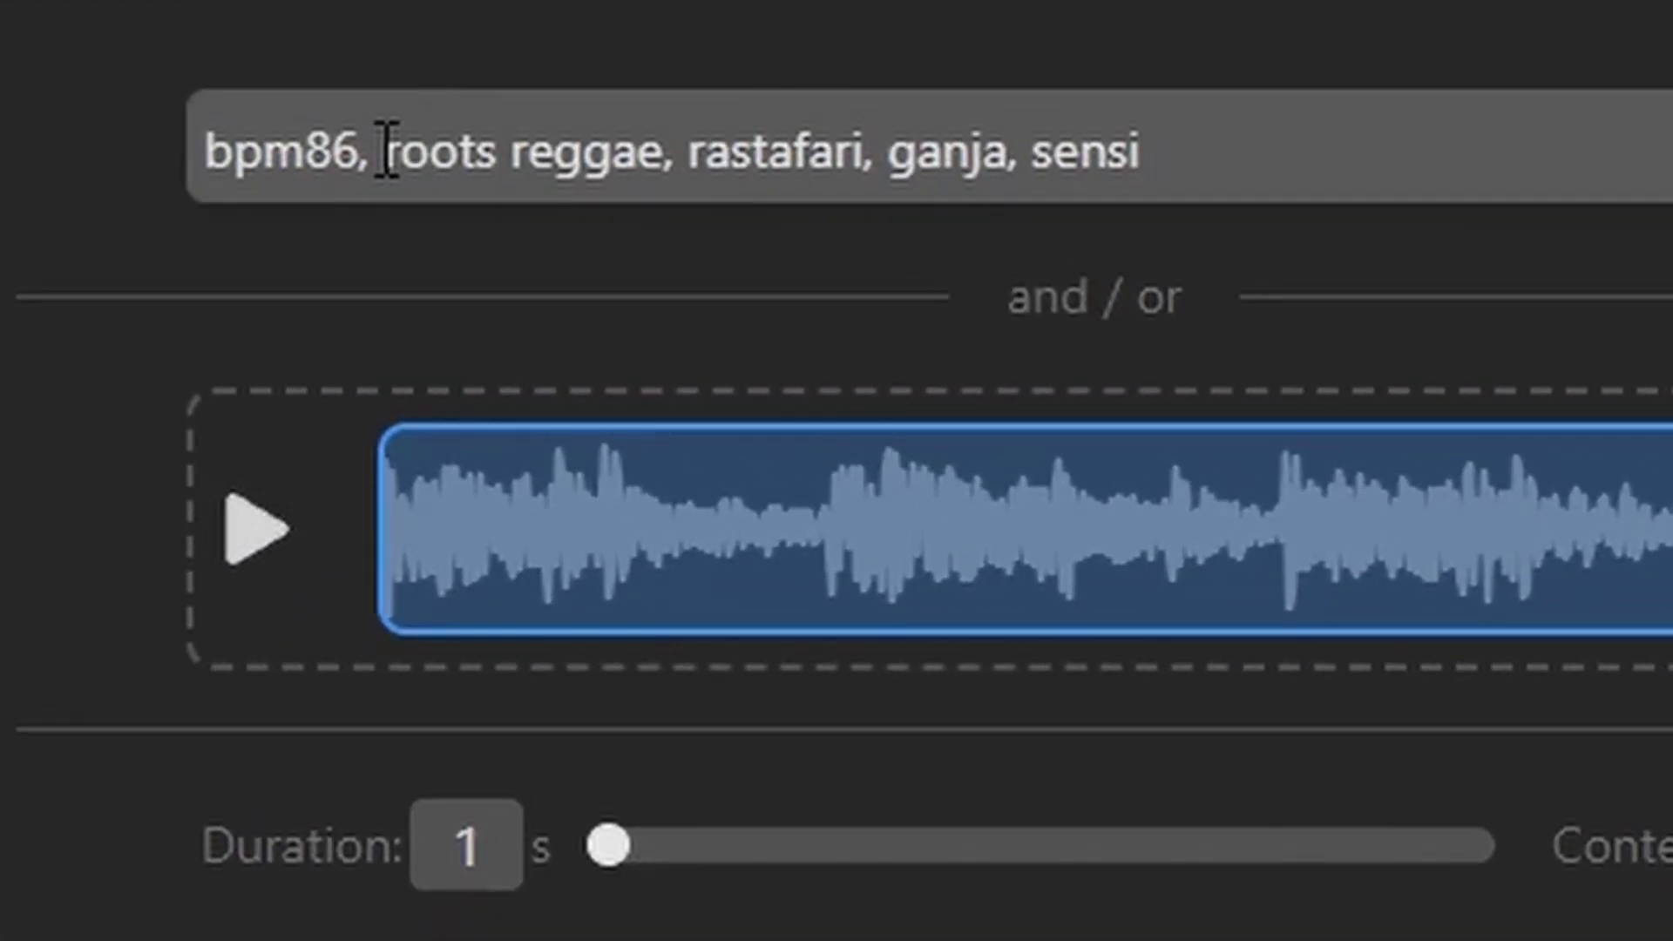
Change the prompt to "bpm86, tech house, slow, deep, bremen" and preview the source audio
drag(387, 153, 1307, 119)
click(1471, 168)
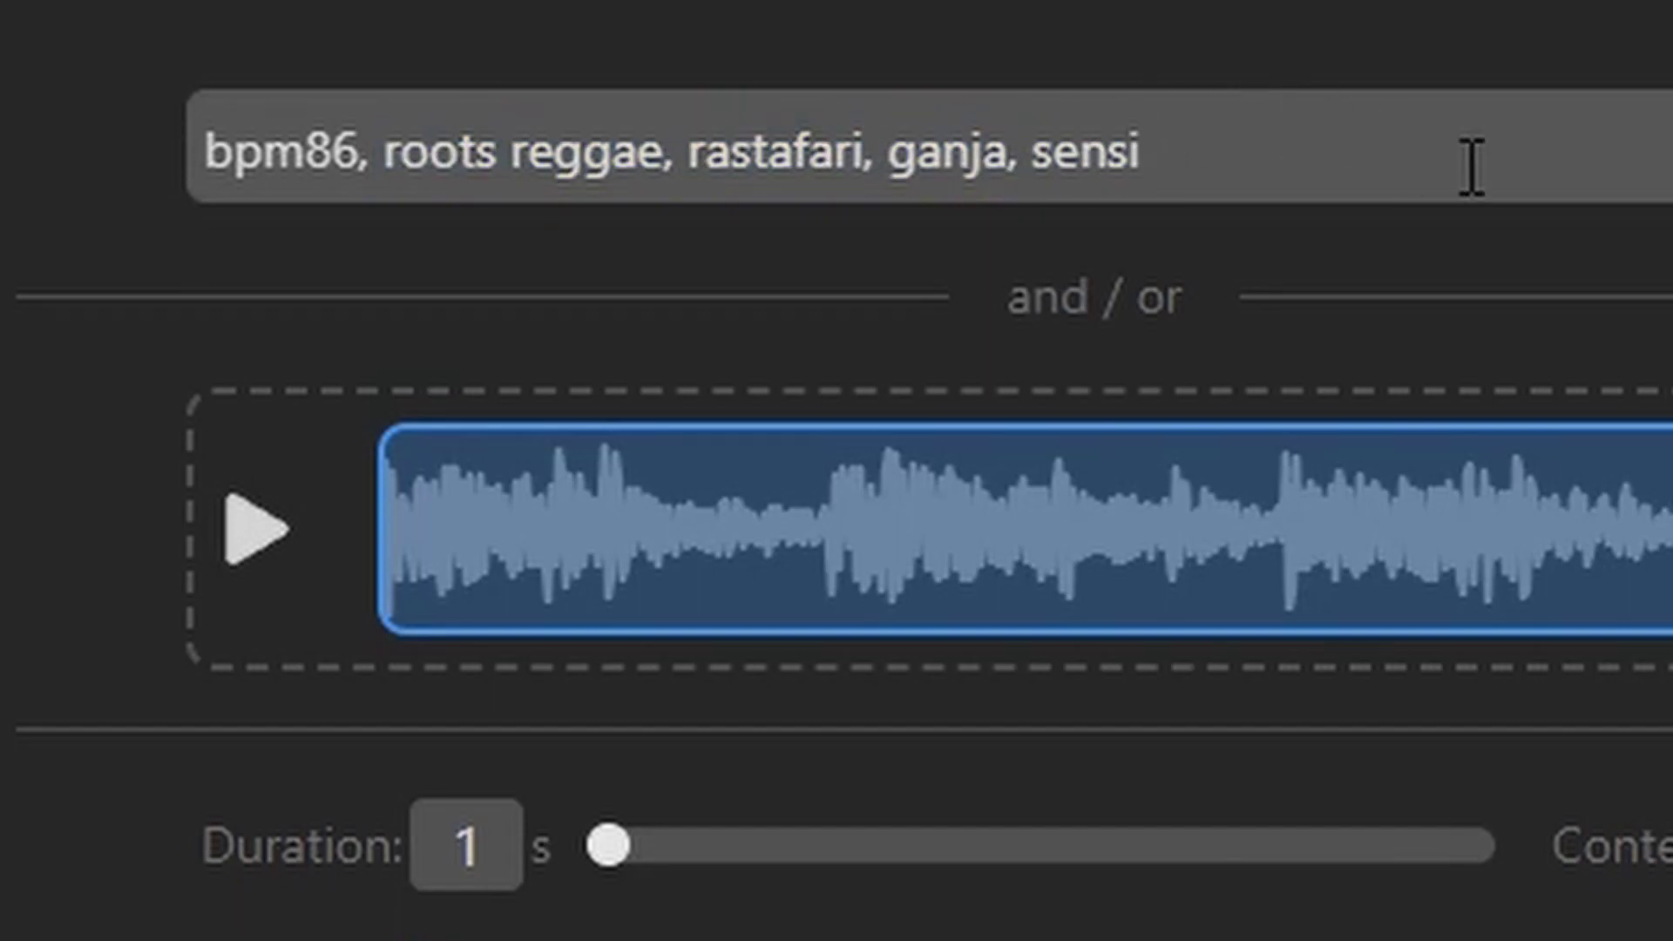
click(254, 539)
drag(386, 161, 1142, 157)
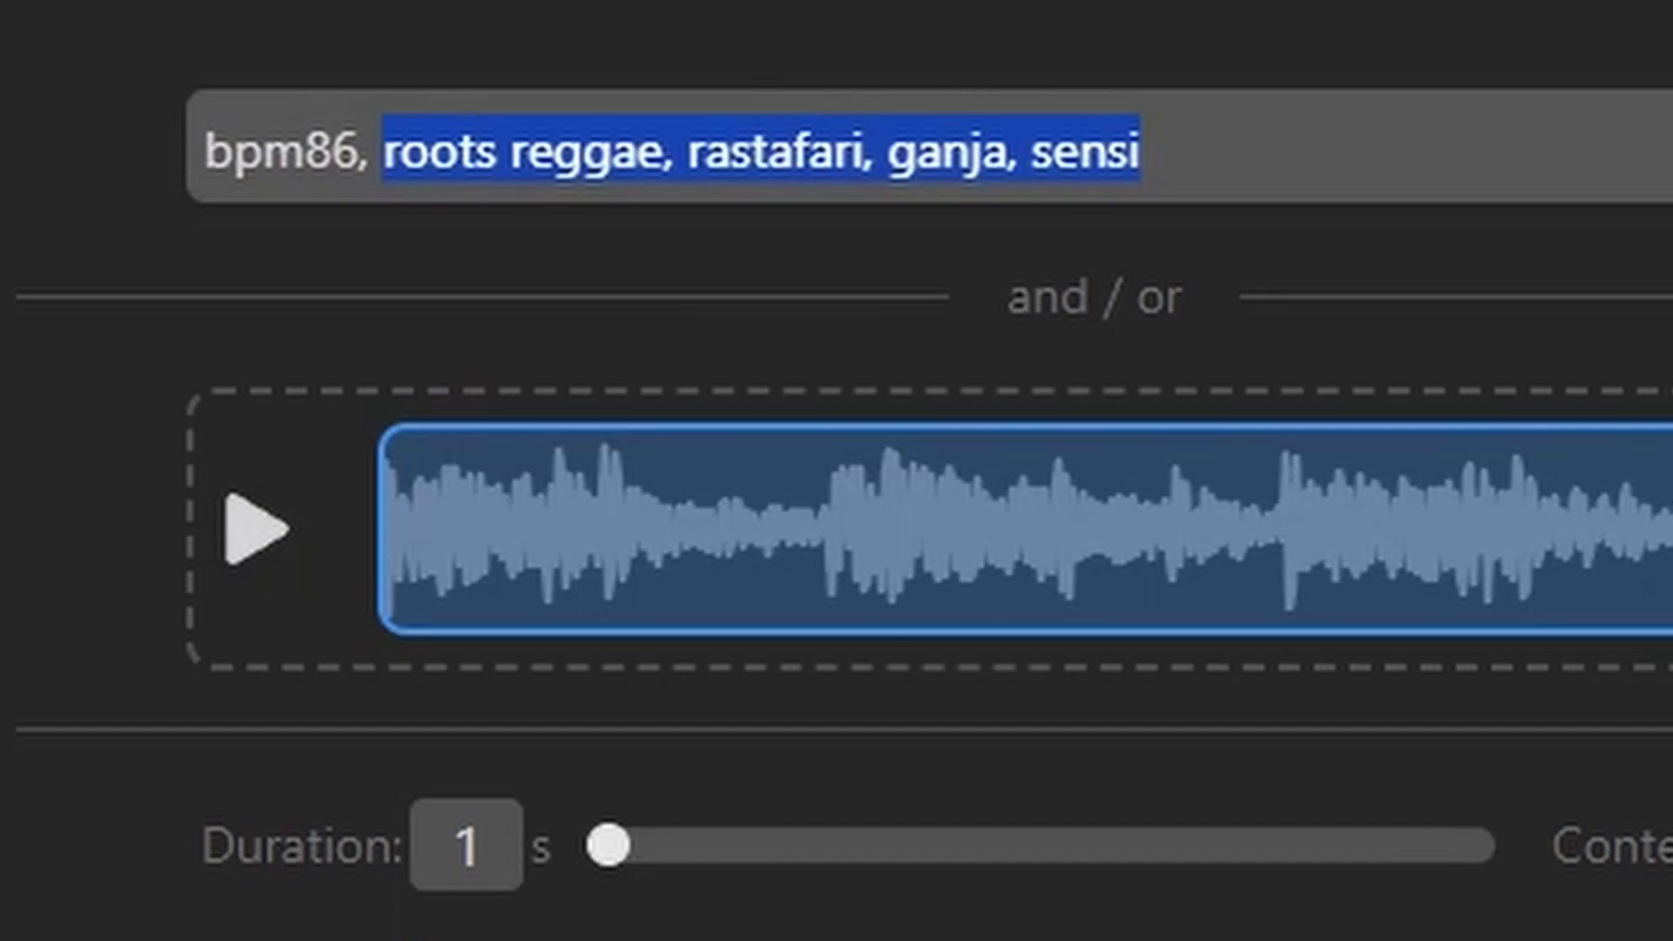
text(te)
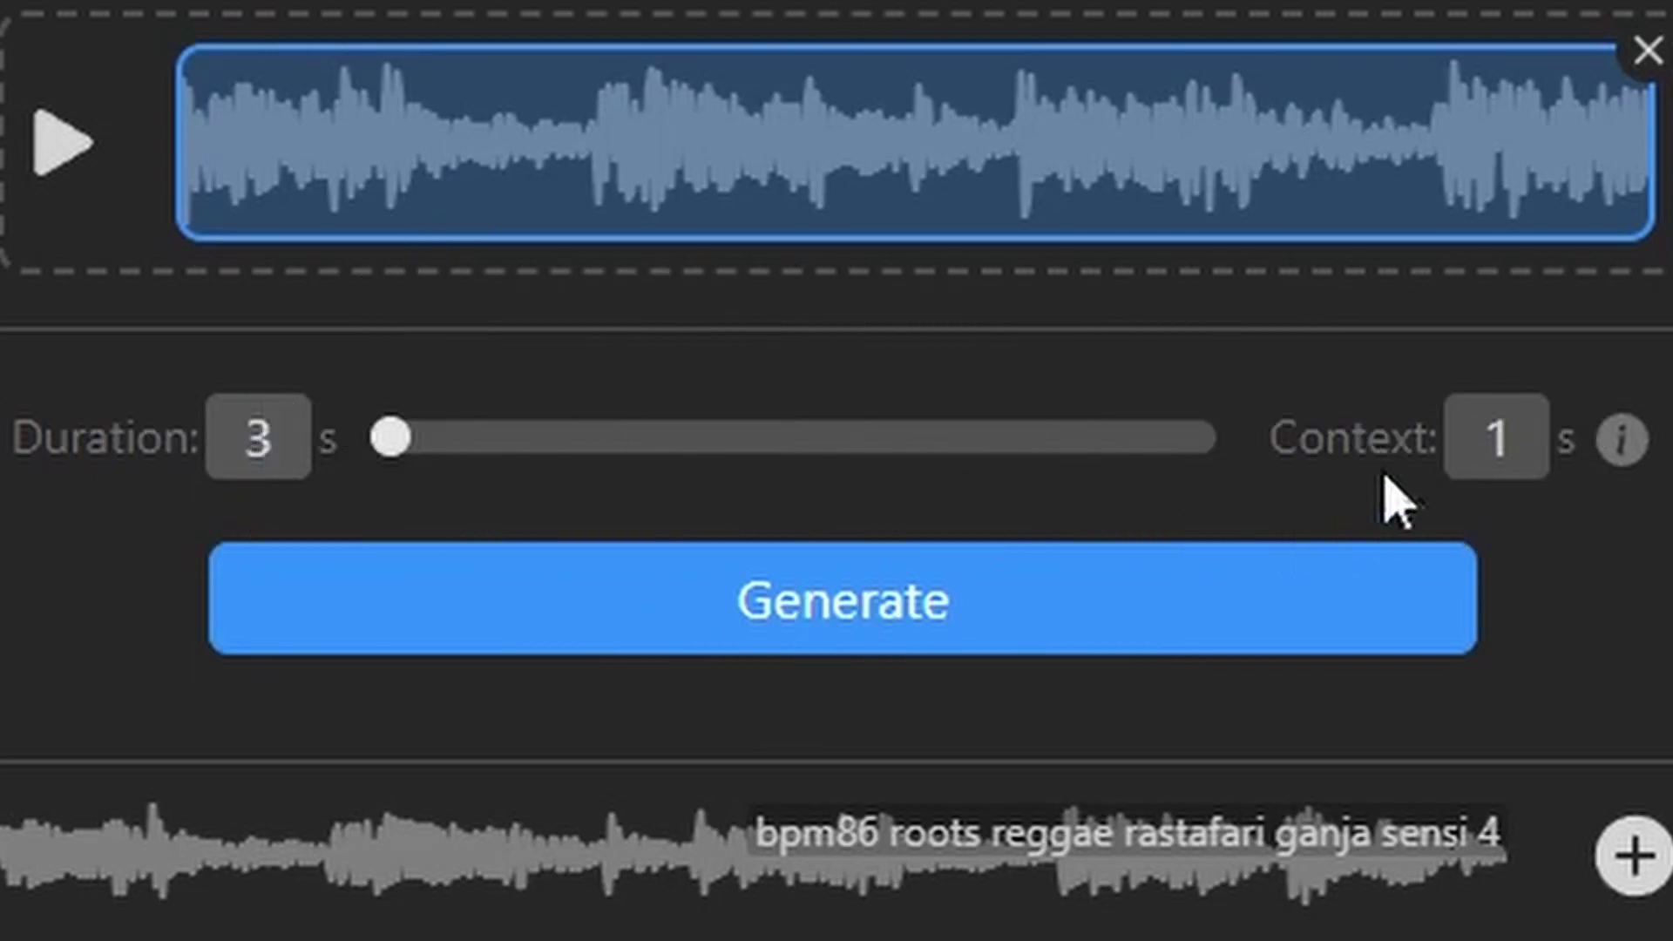
Generate a tech house continuation with a duration of 3 s and a context of 1 s
click(1383, 410)
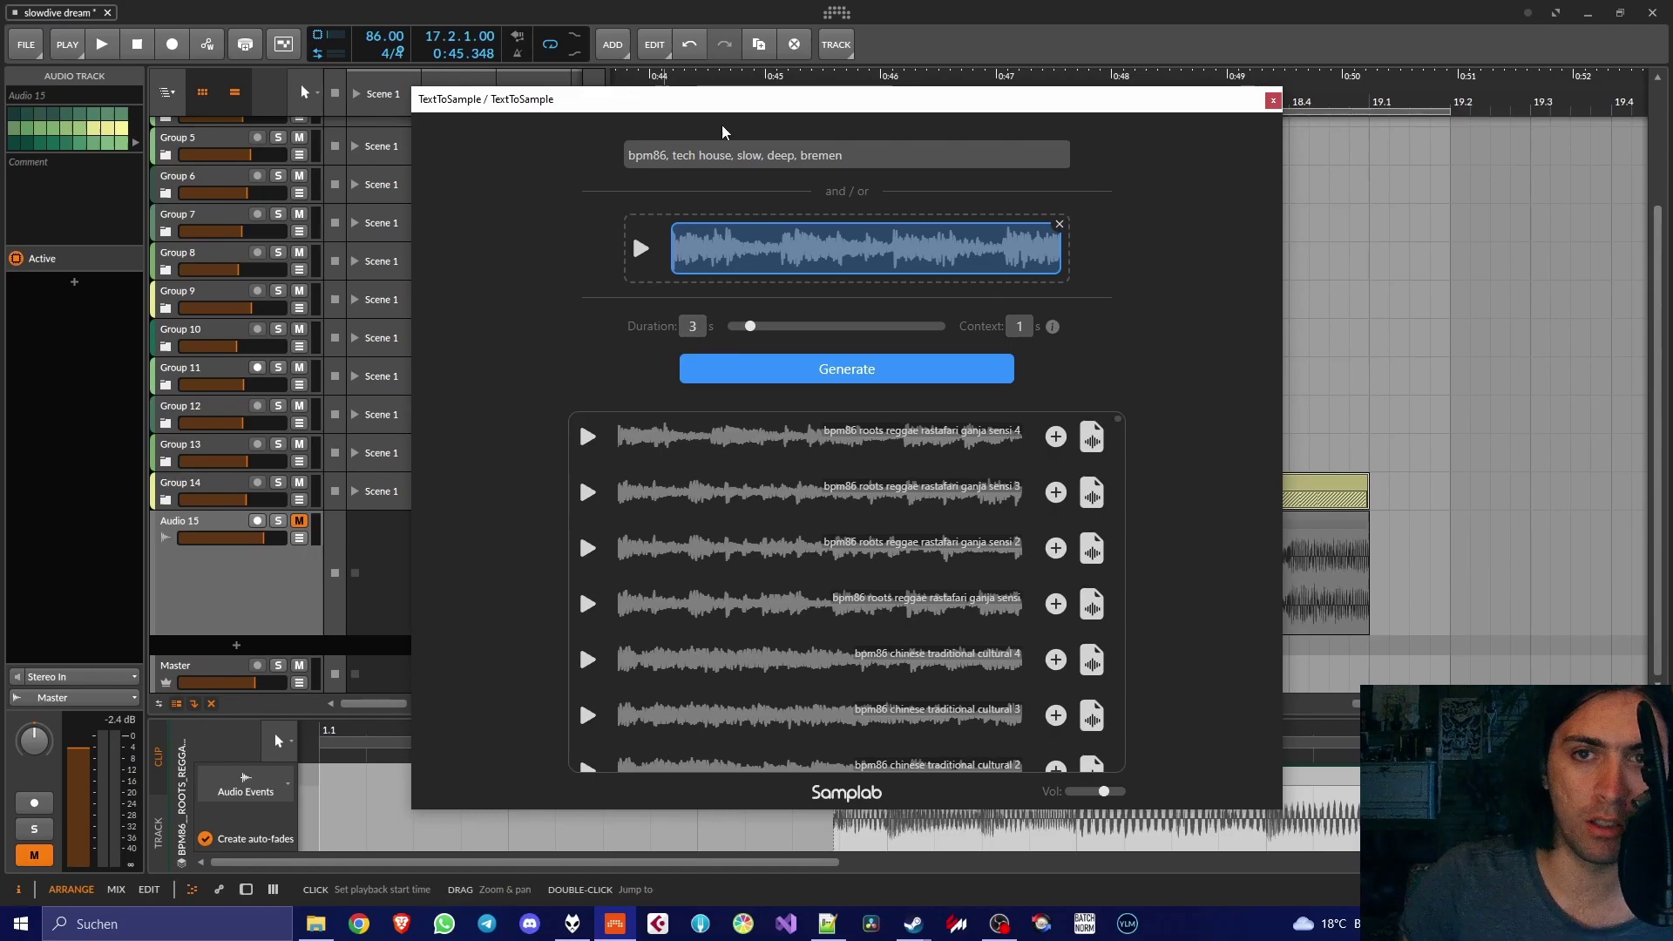
double_click(693, 326)
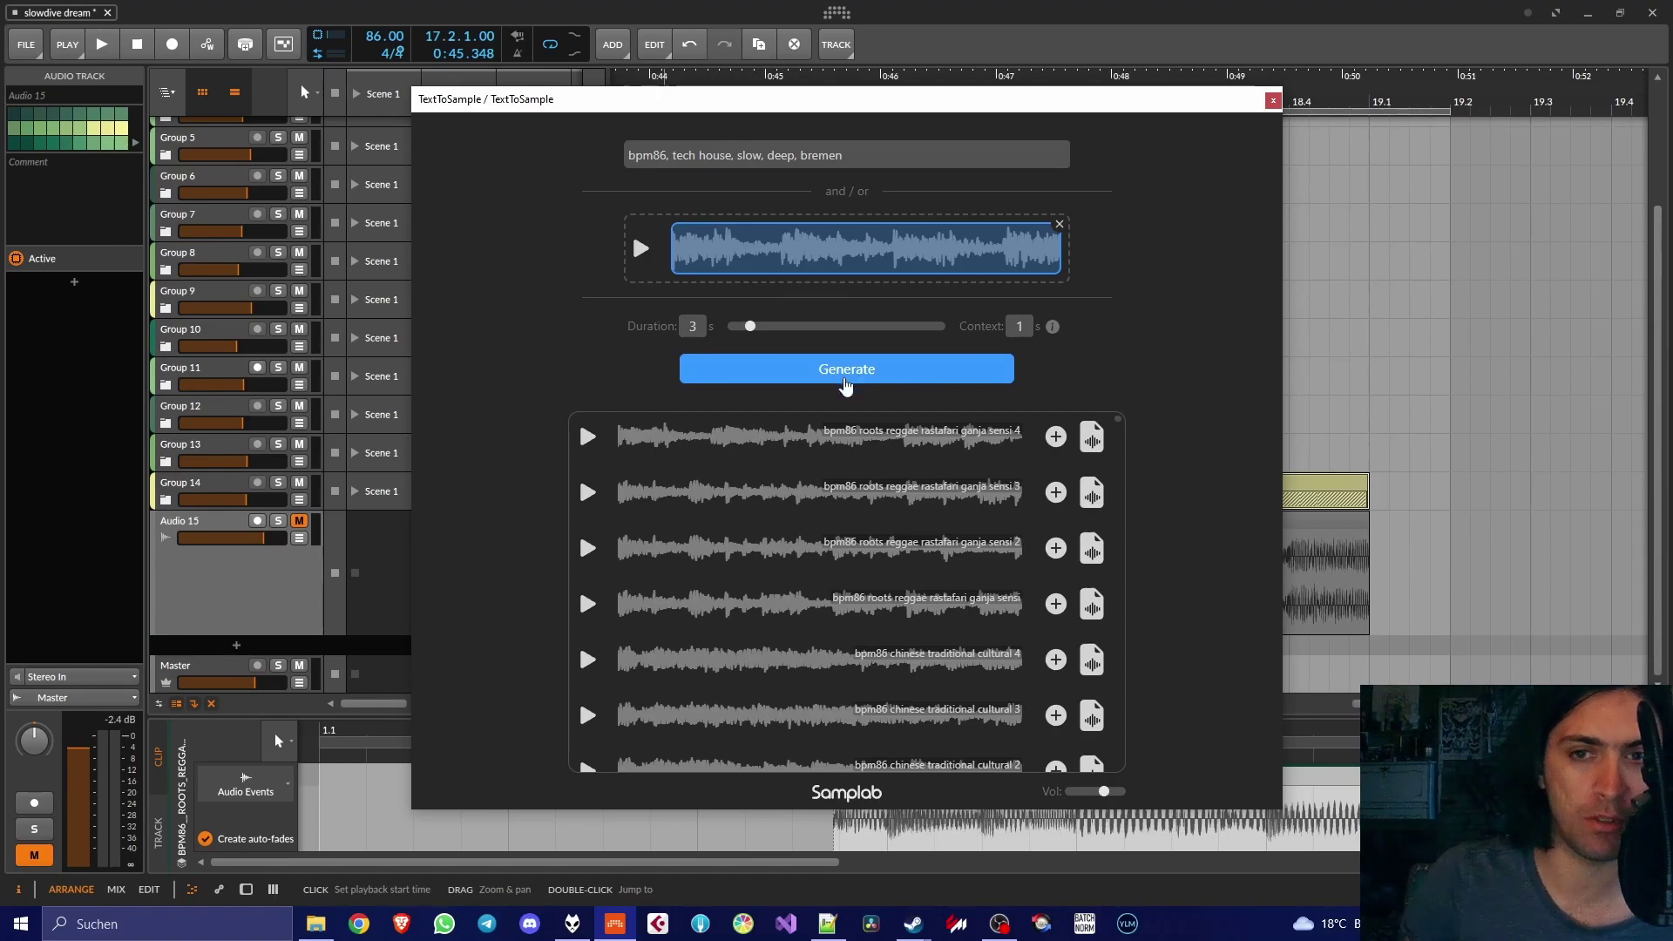
click(844, 376)
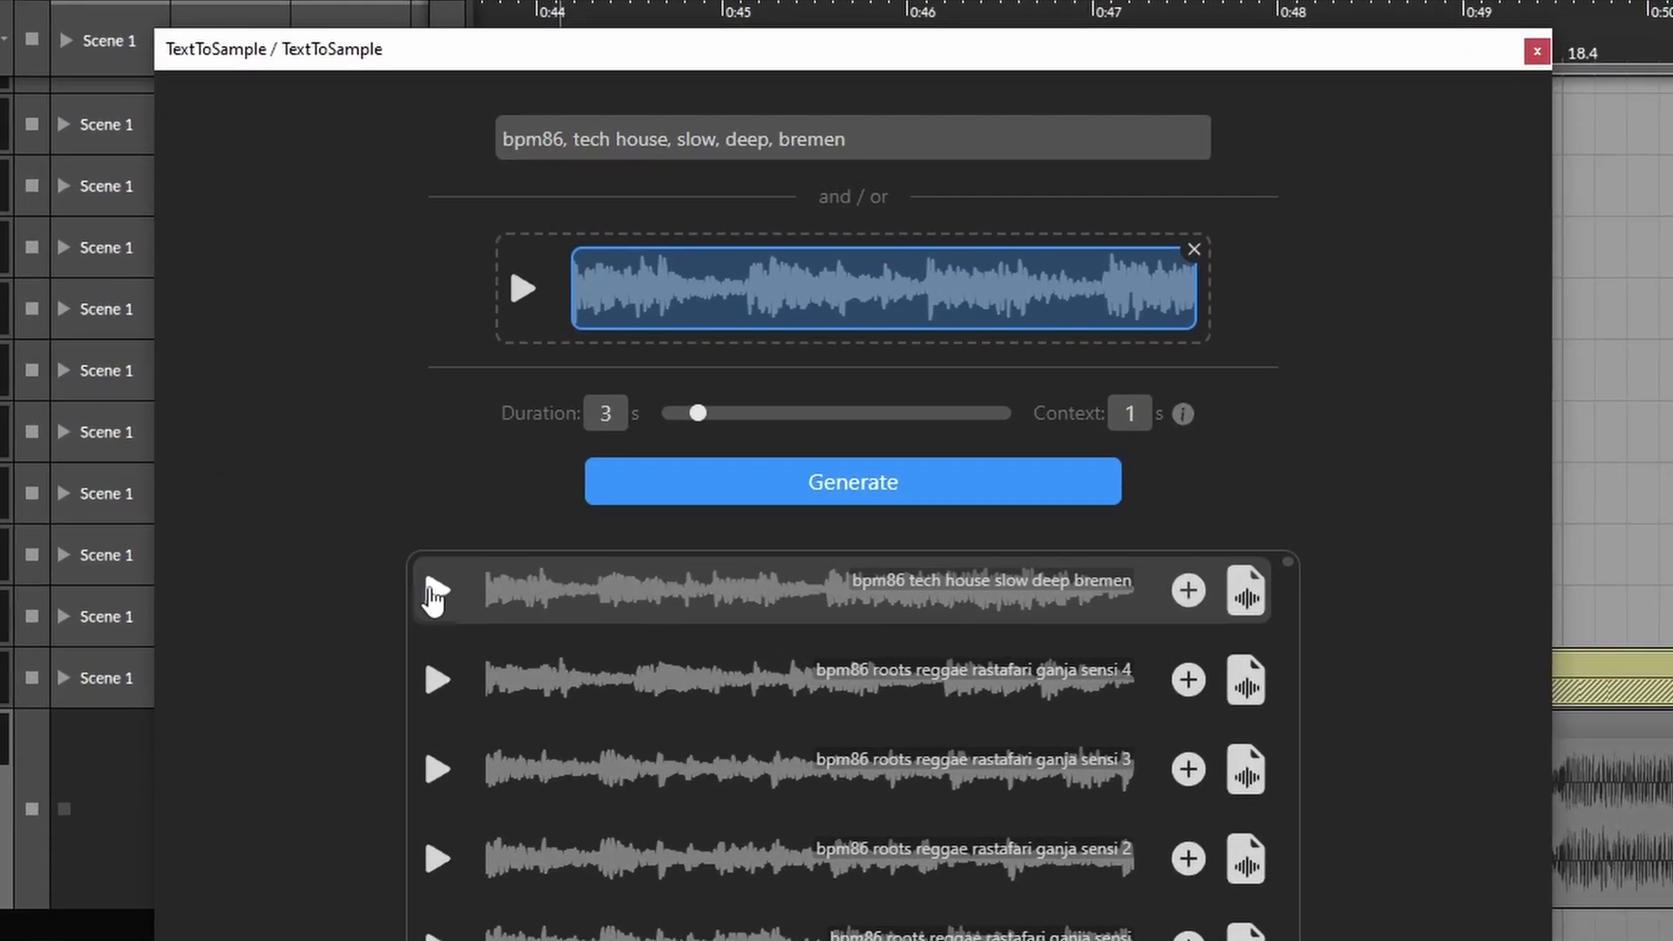
Generate another tech house continuation with a duration of 7 s and a context of 5 s, and play the result
drag(619, 412, 482, 387)
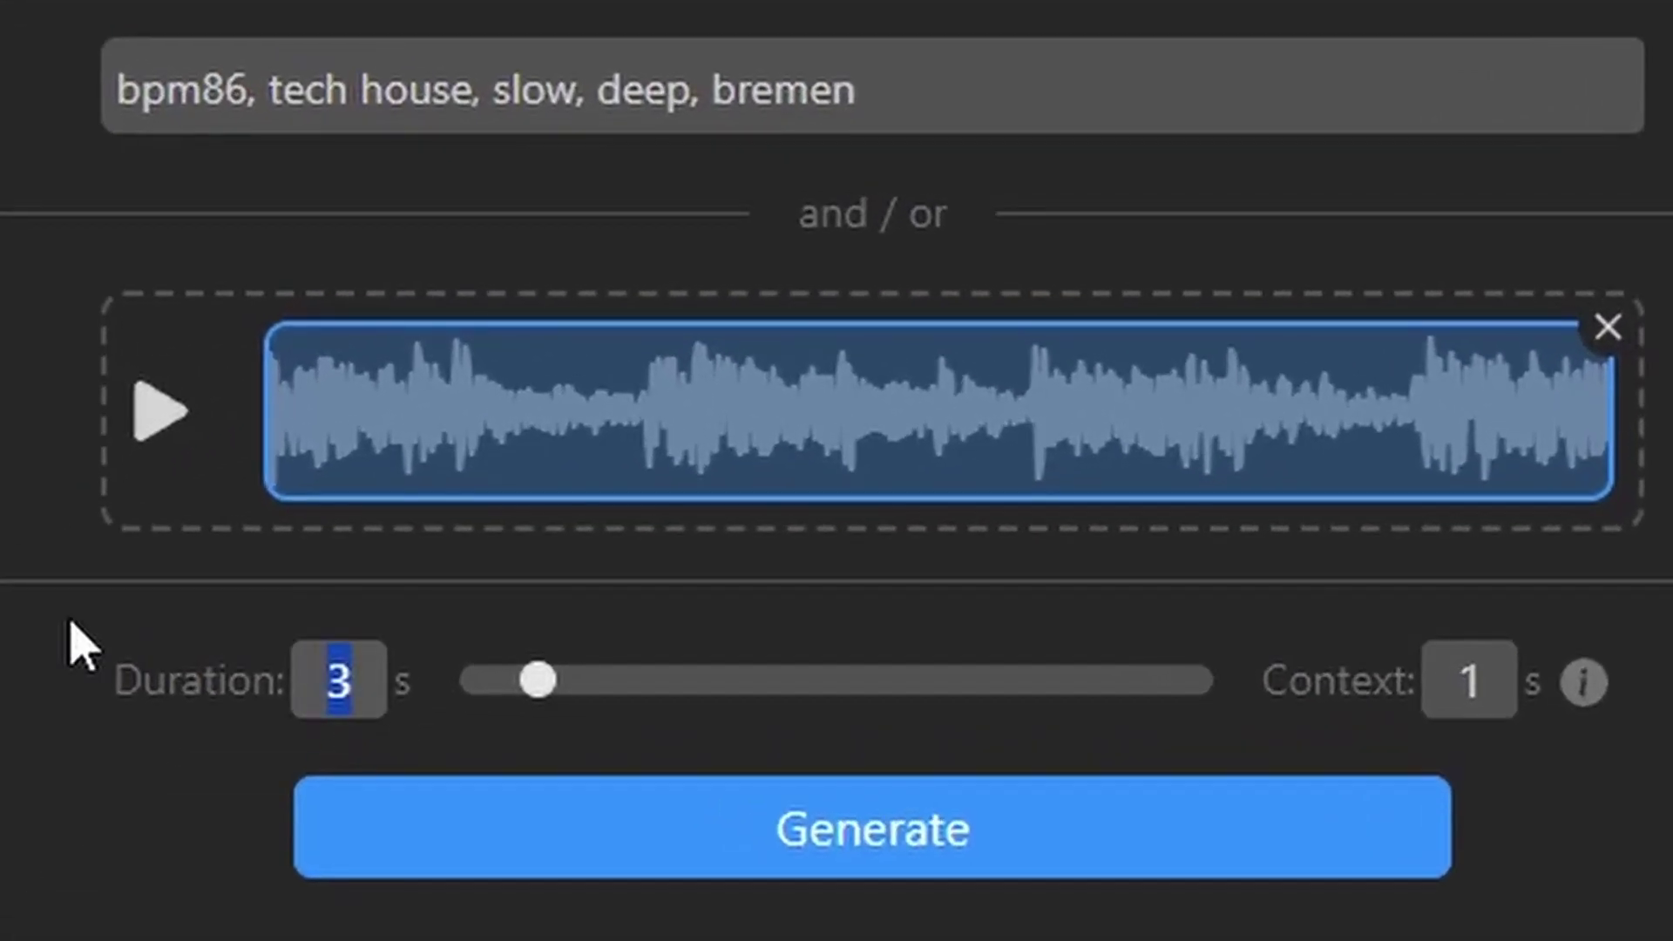
text(5)
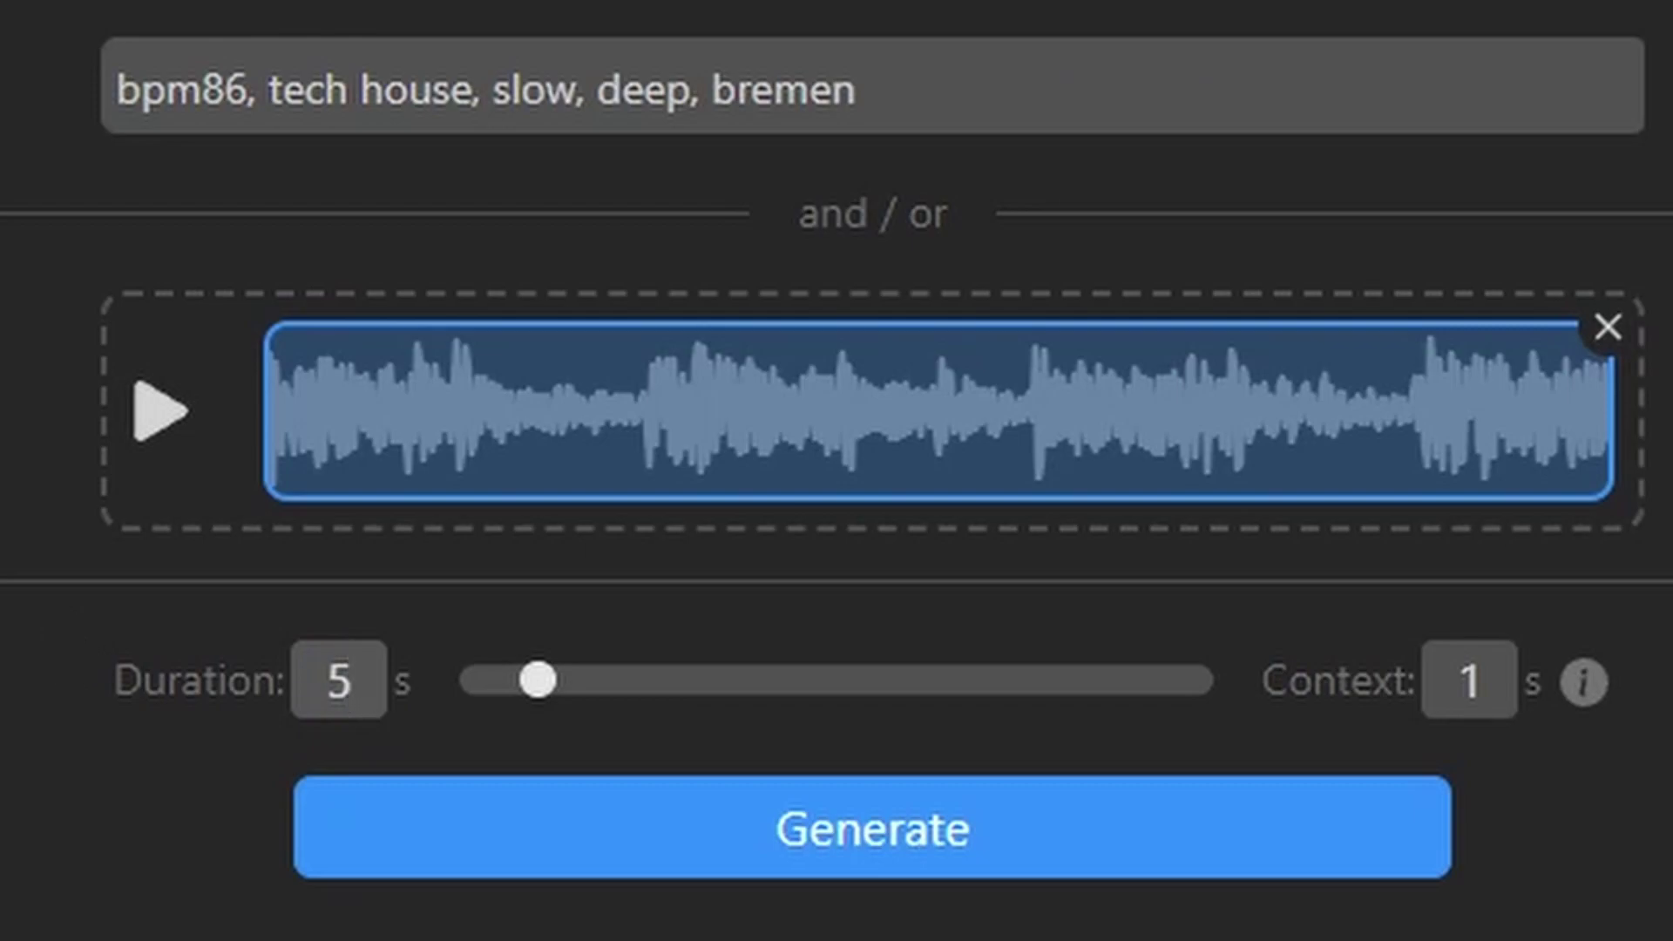
double_click(361, 680)
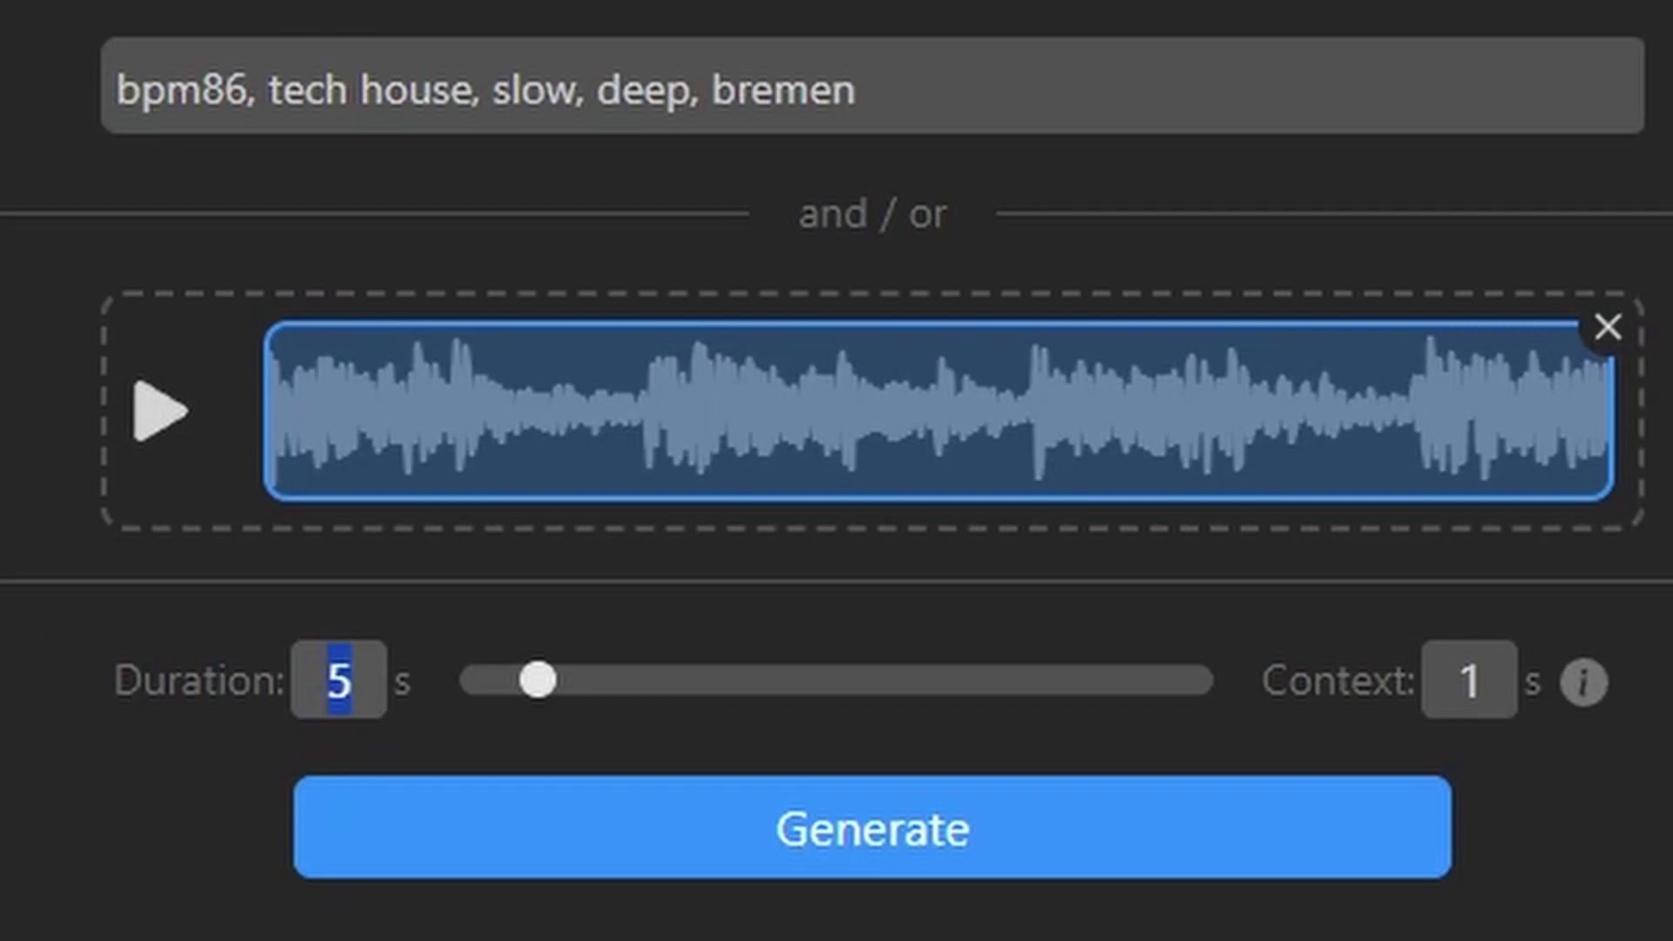
text(7)
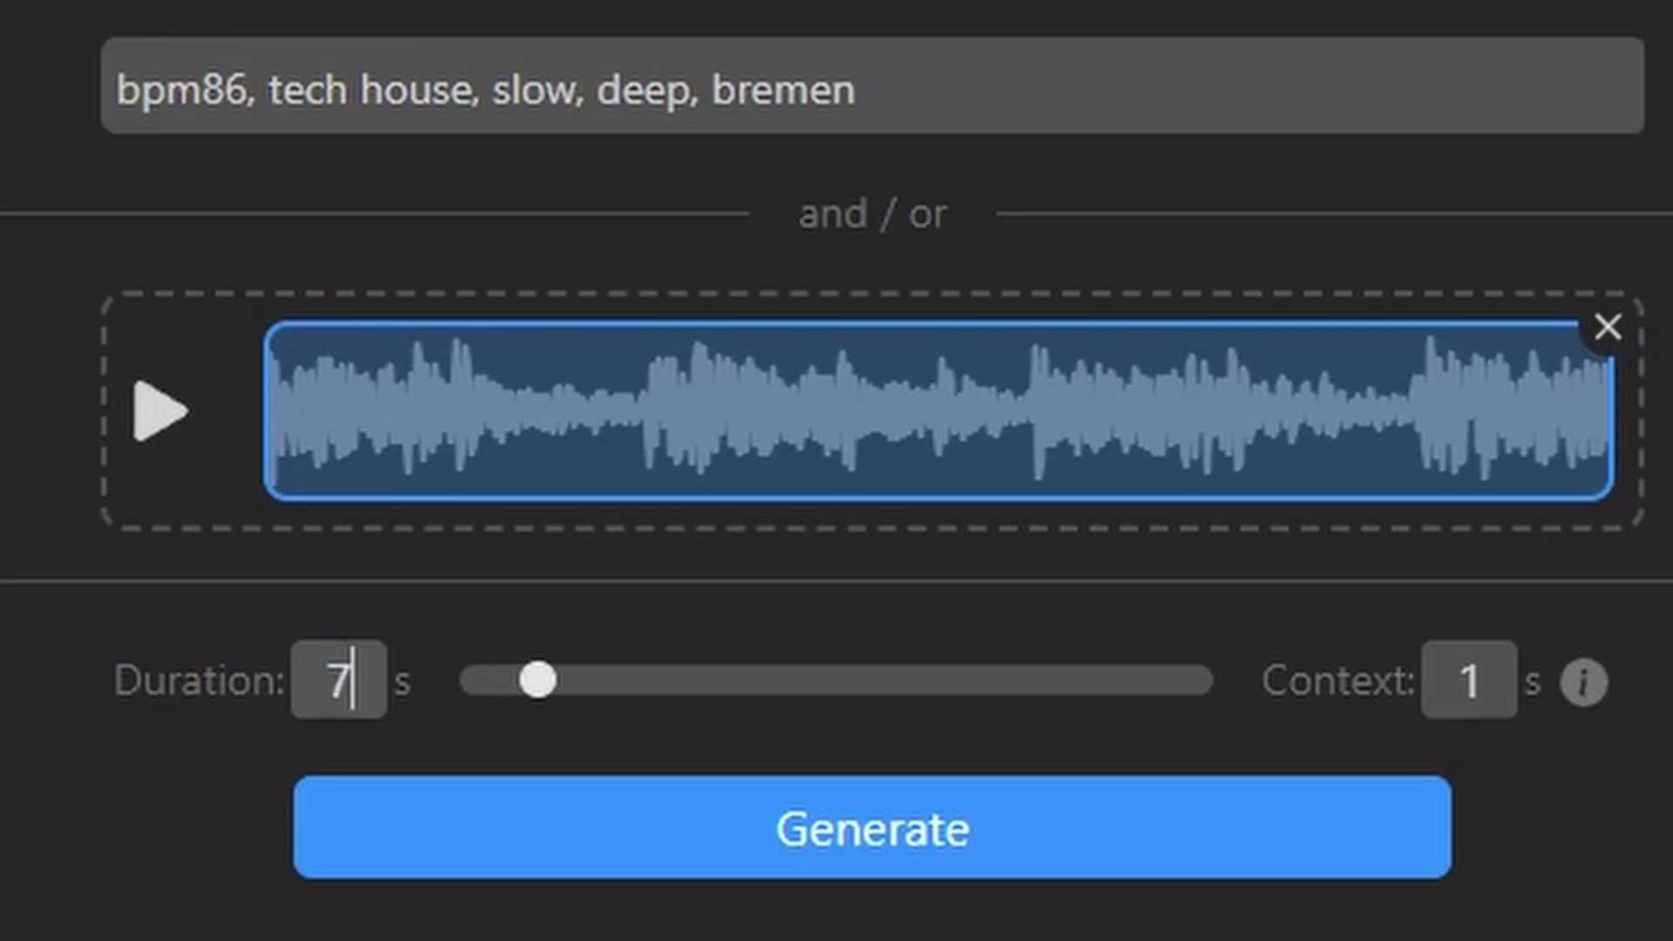
double_click(1487, 680)
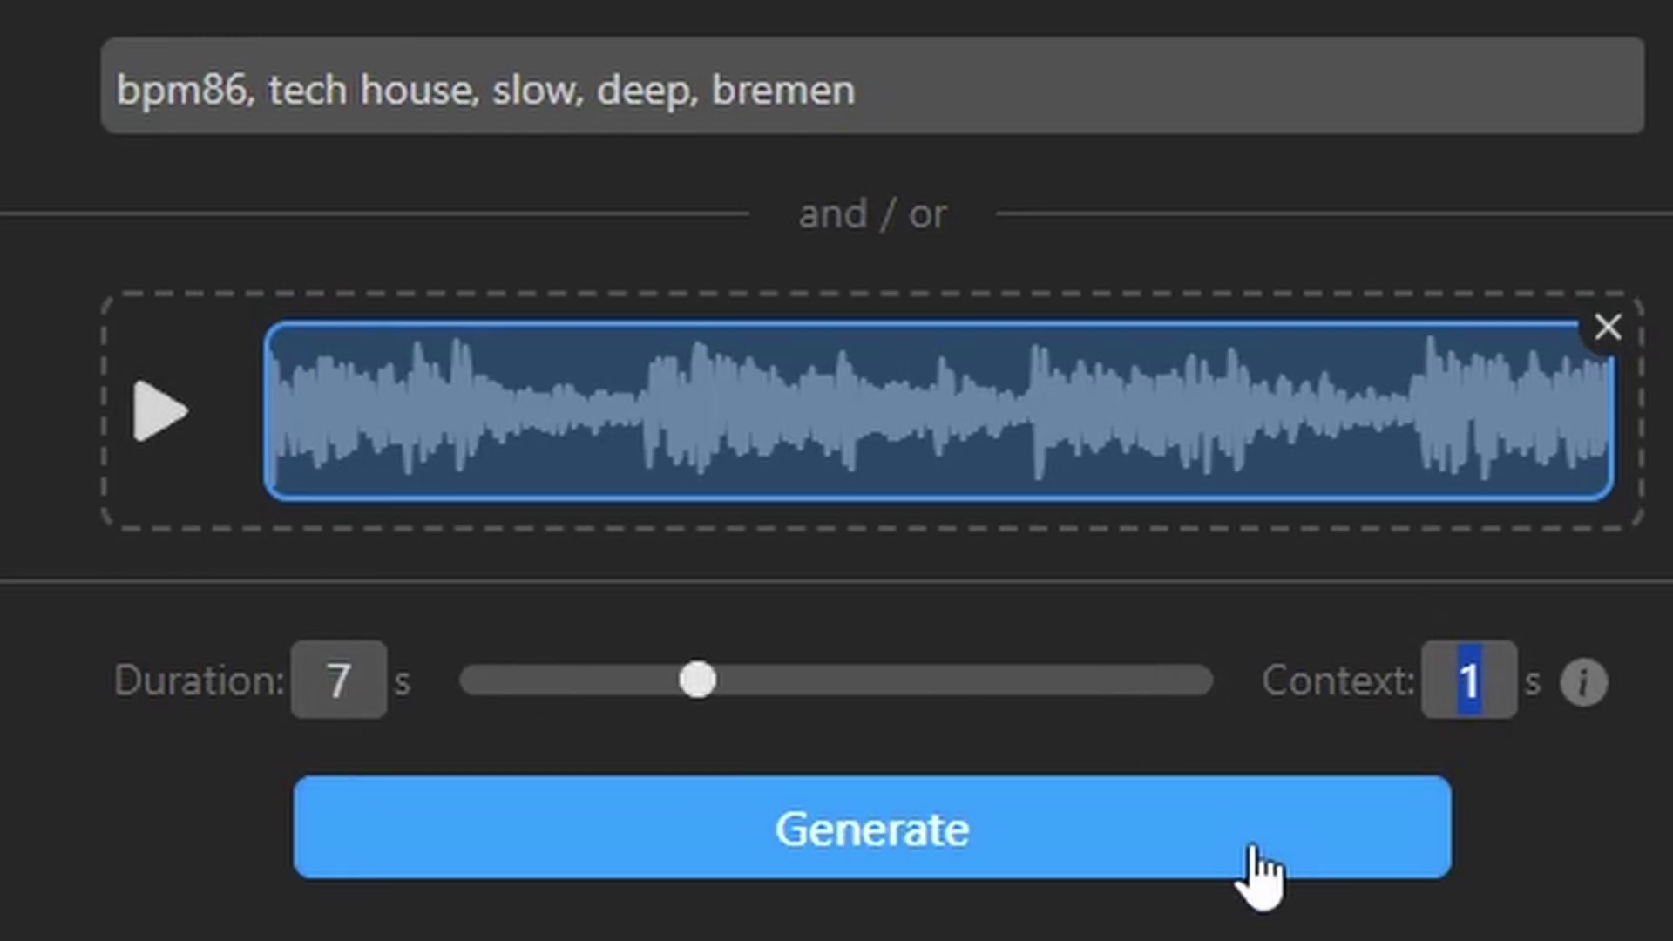
text(4)
double_click(1482, 681)
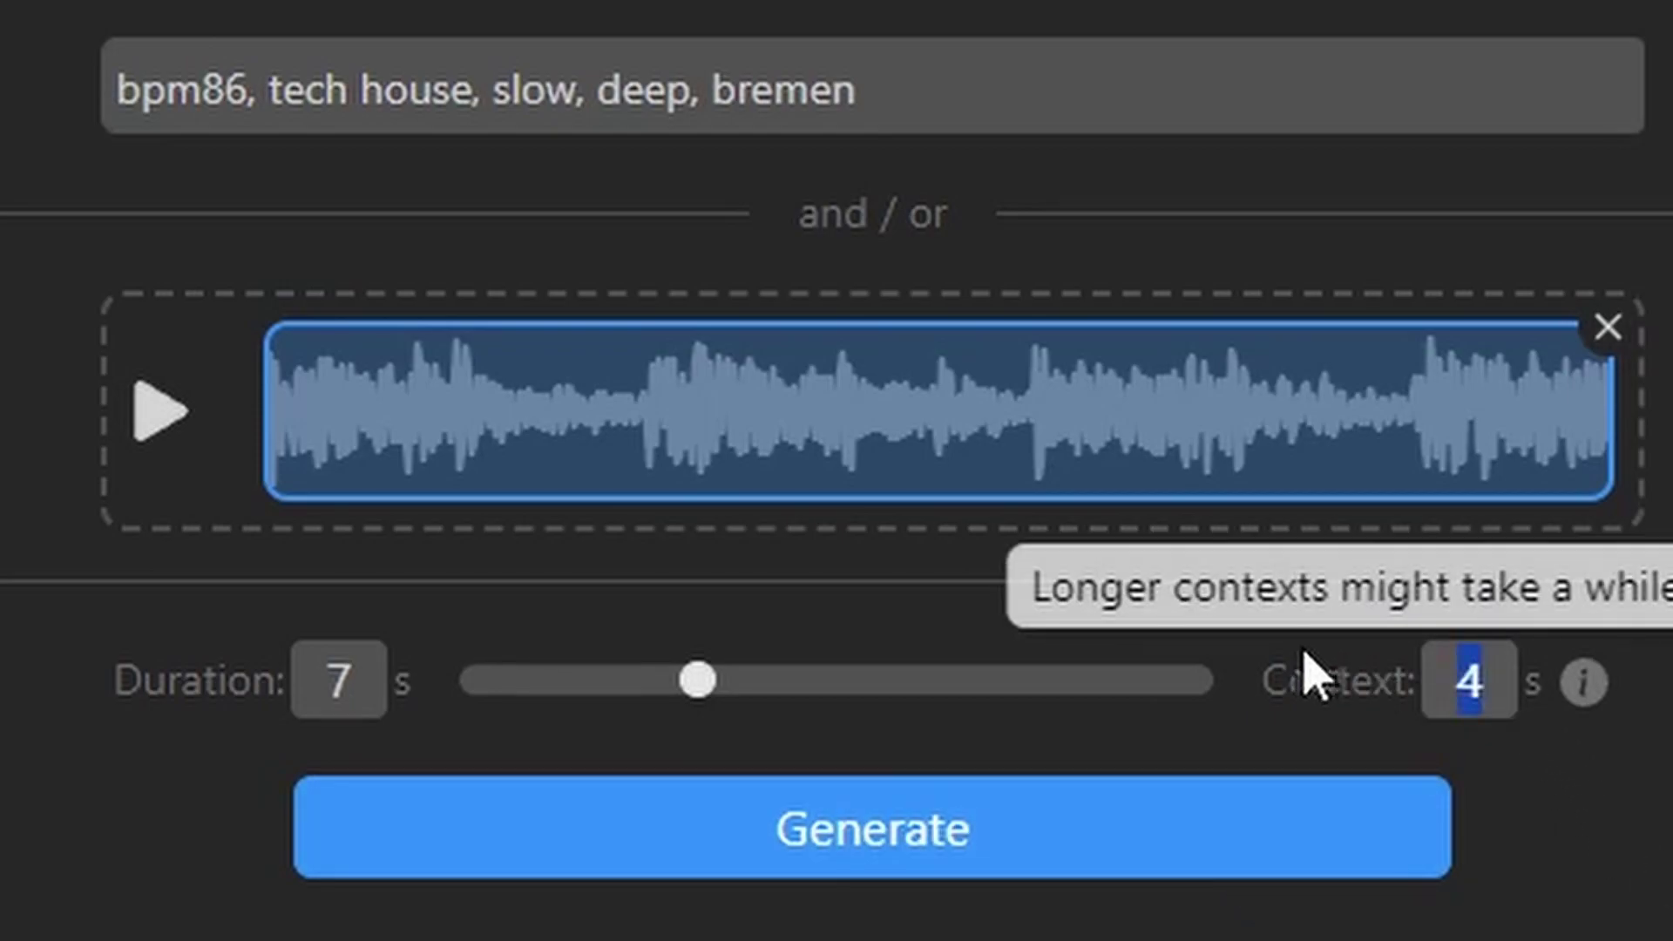
text(5)
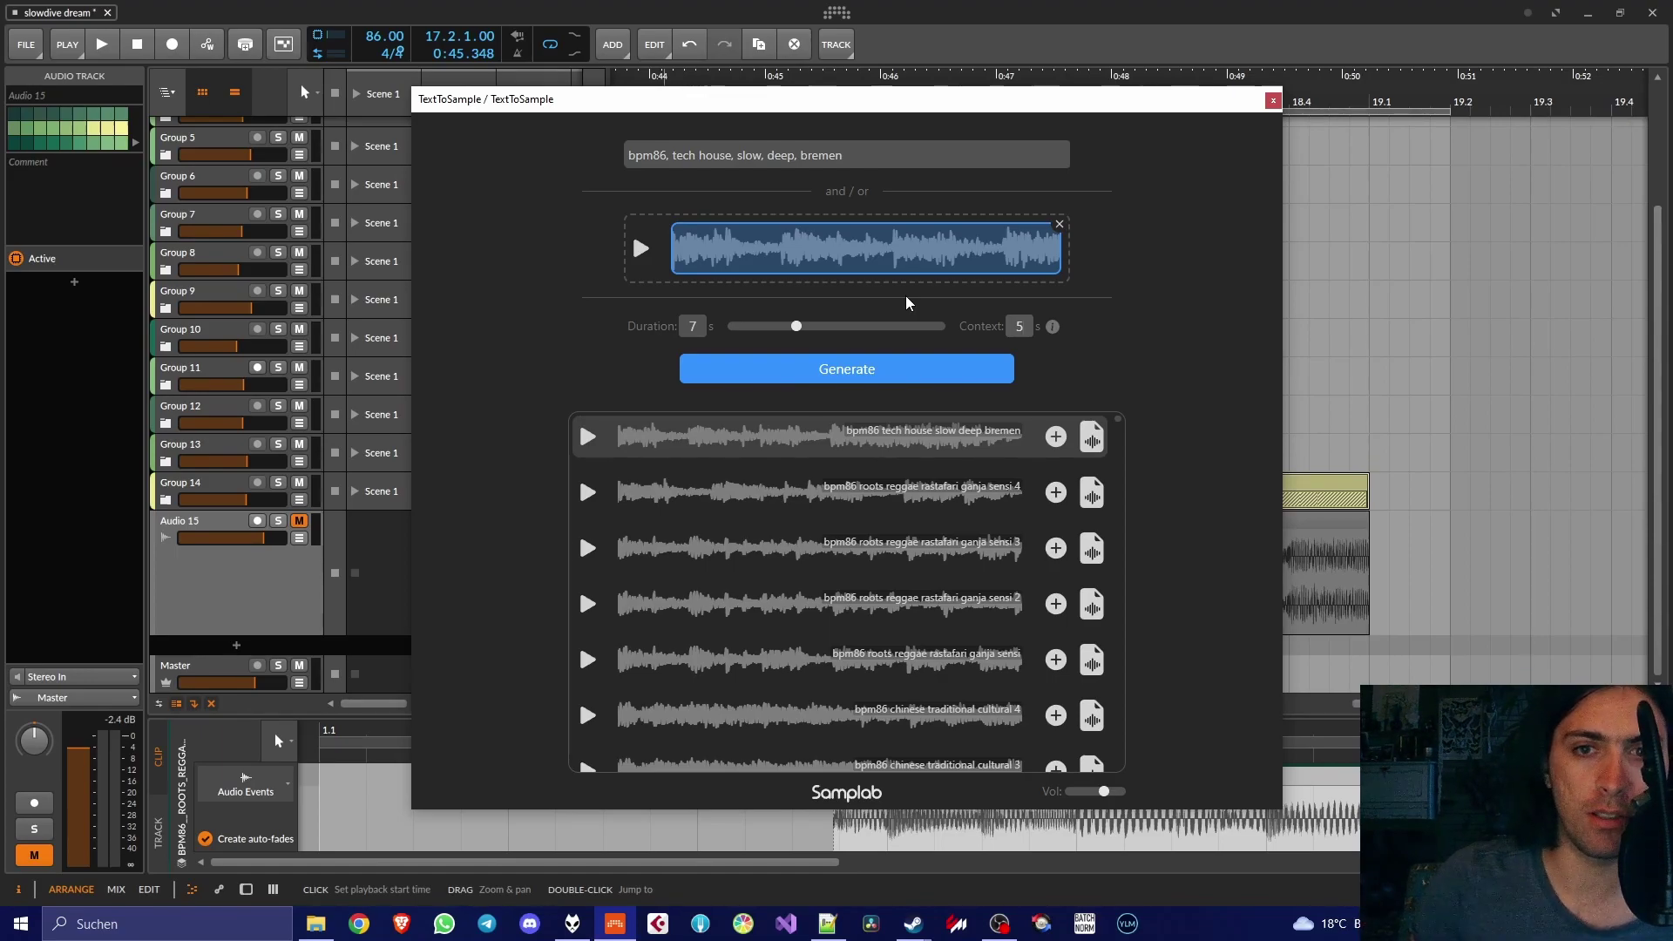
click(822, 376)
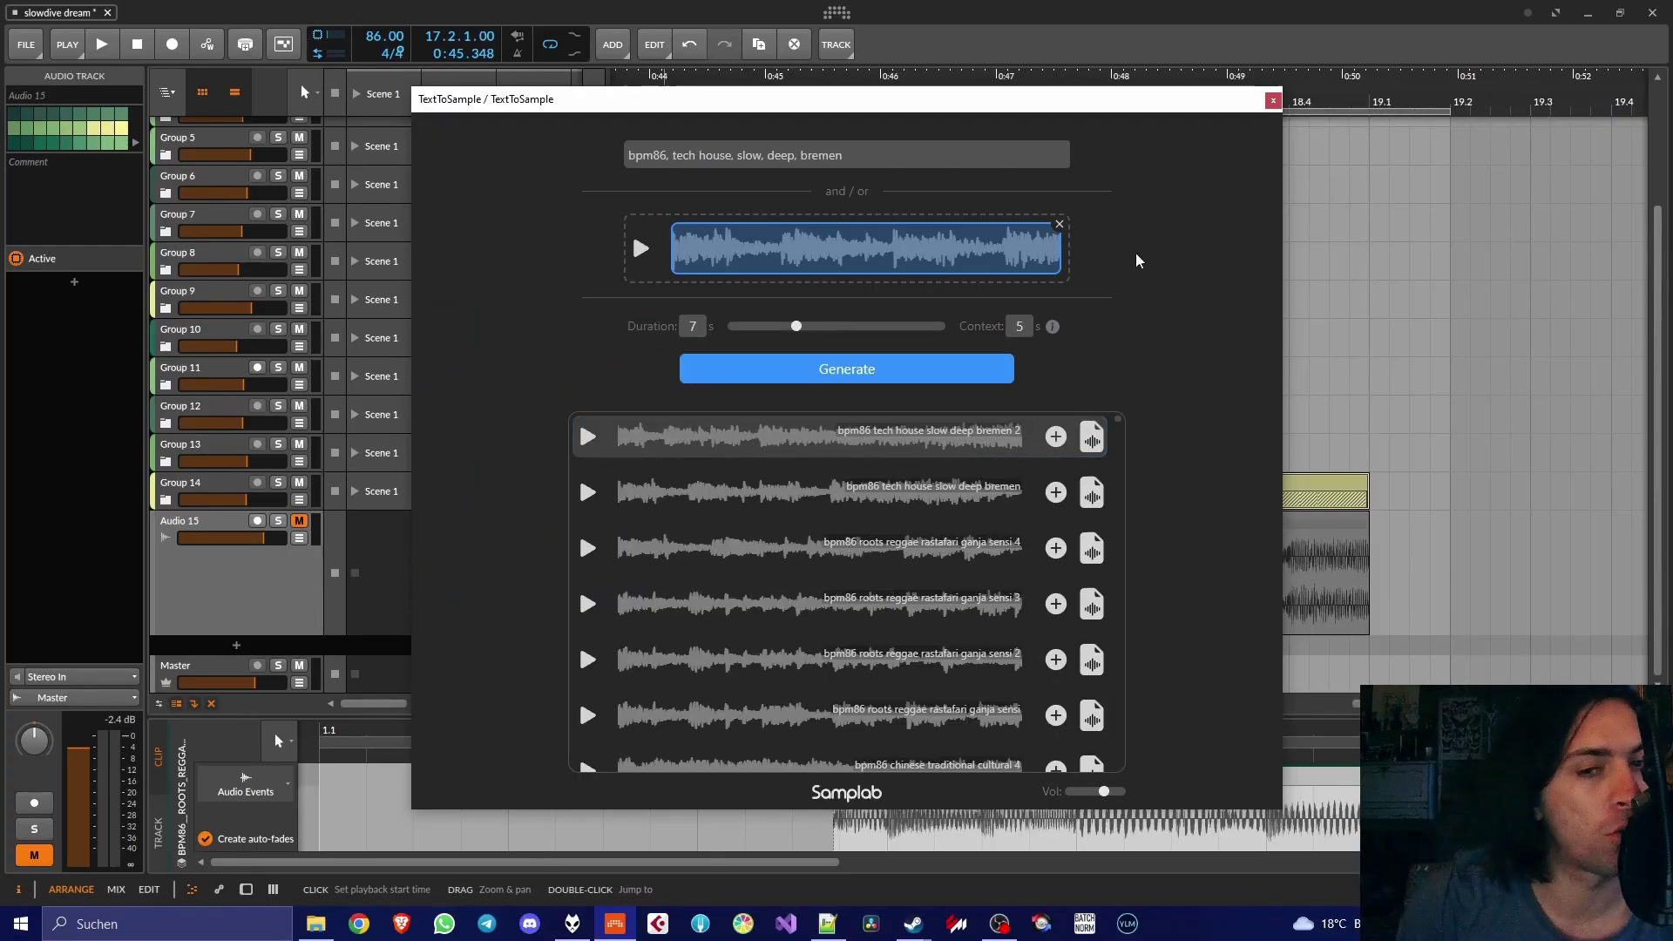
click(588, 437)
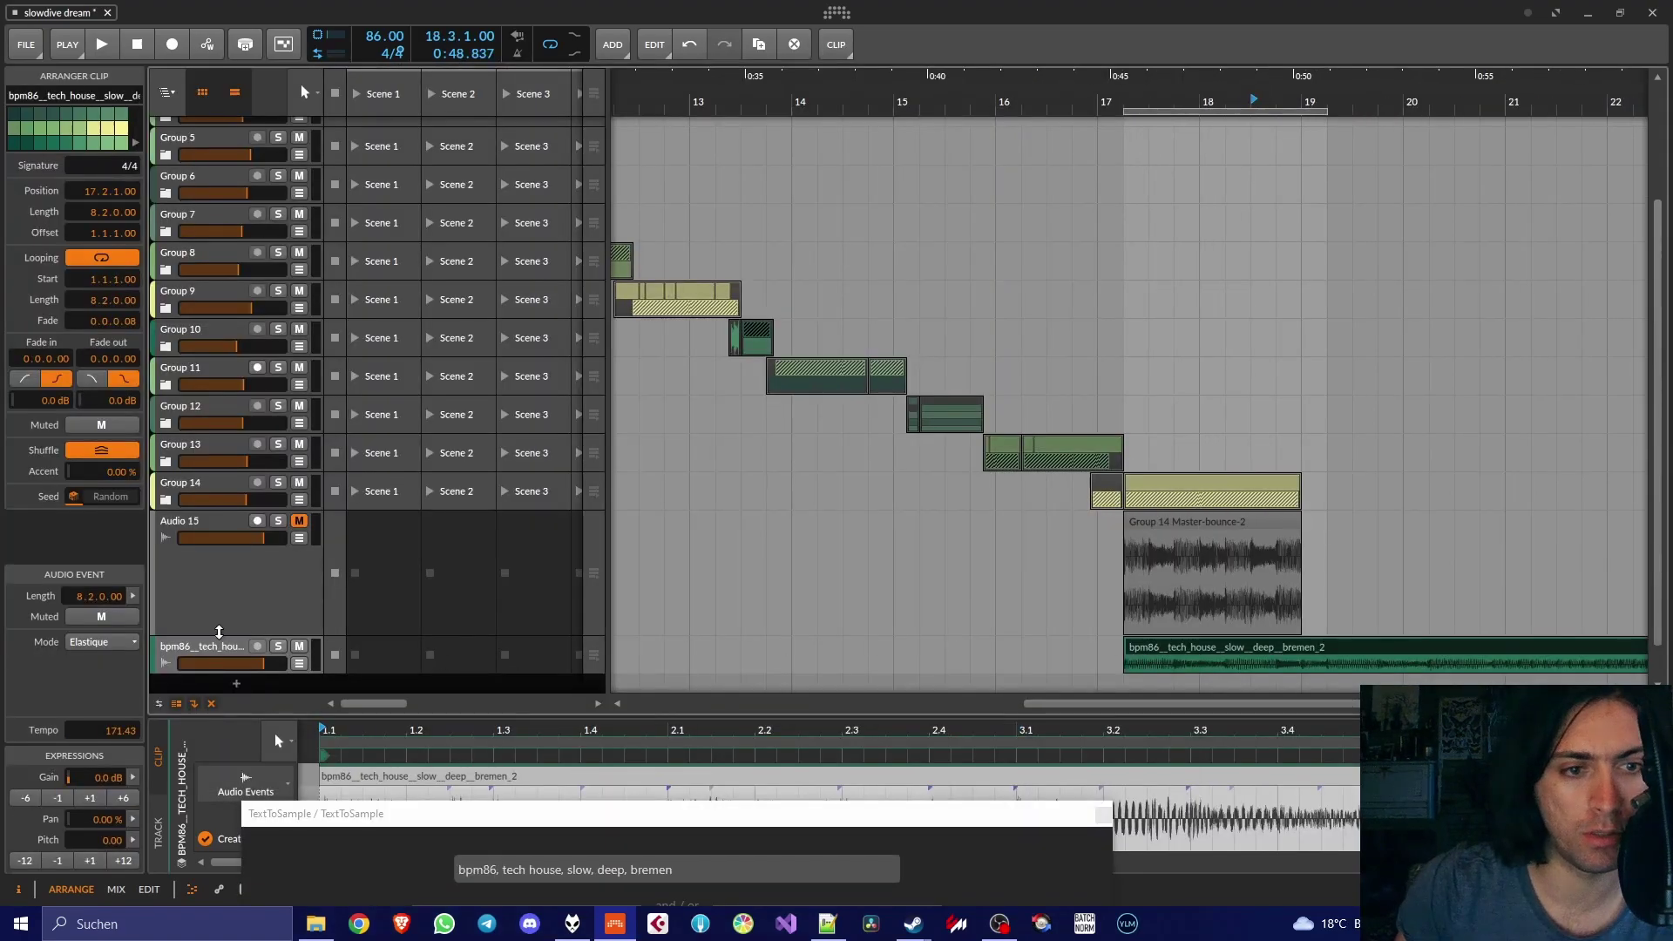
Set the tech house bremen_2 clip's stretch mode to Raw and trim its start to the end of the Group 14 clip
click(102, 643)
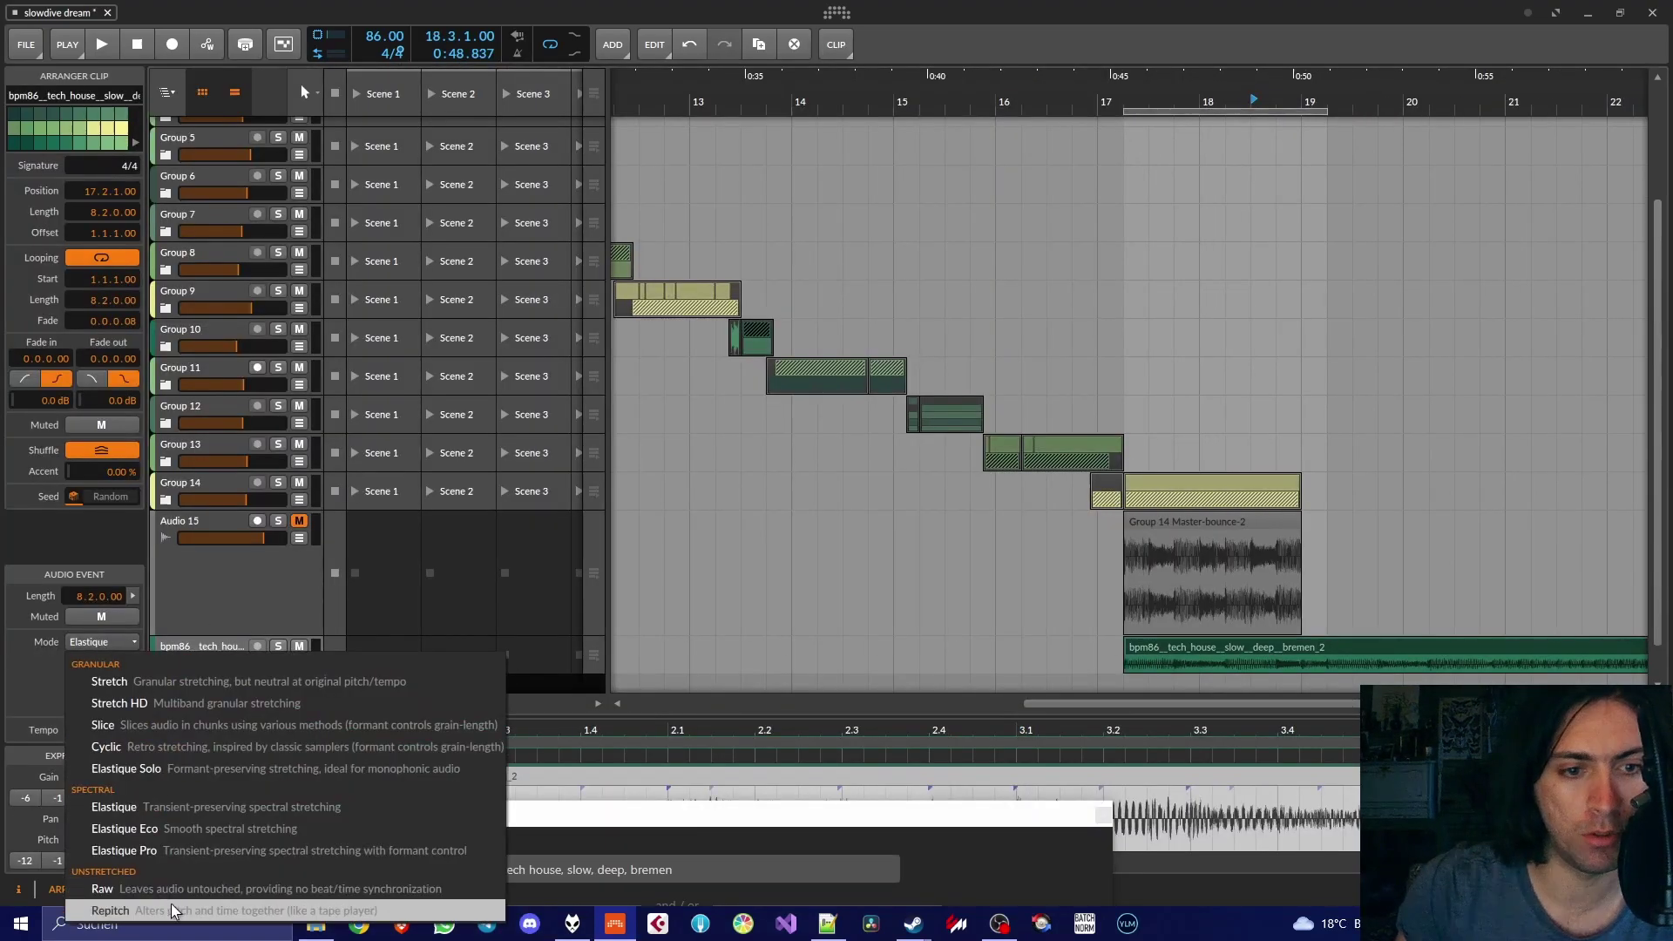
click(102, 889)
drag(1125, 645, 1303, 627)
Delete the Audio 15 track holding the bounced Group 14 audio
click(251, 576)
key(Delete)
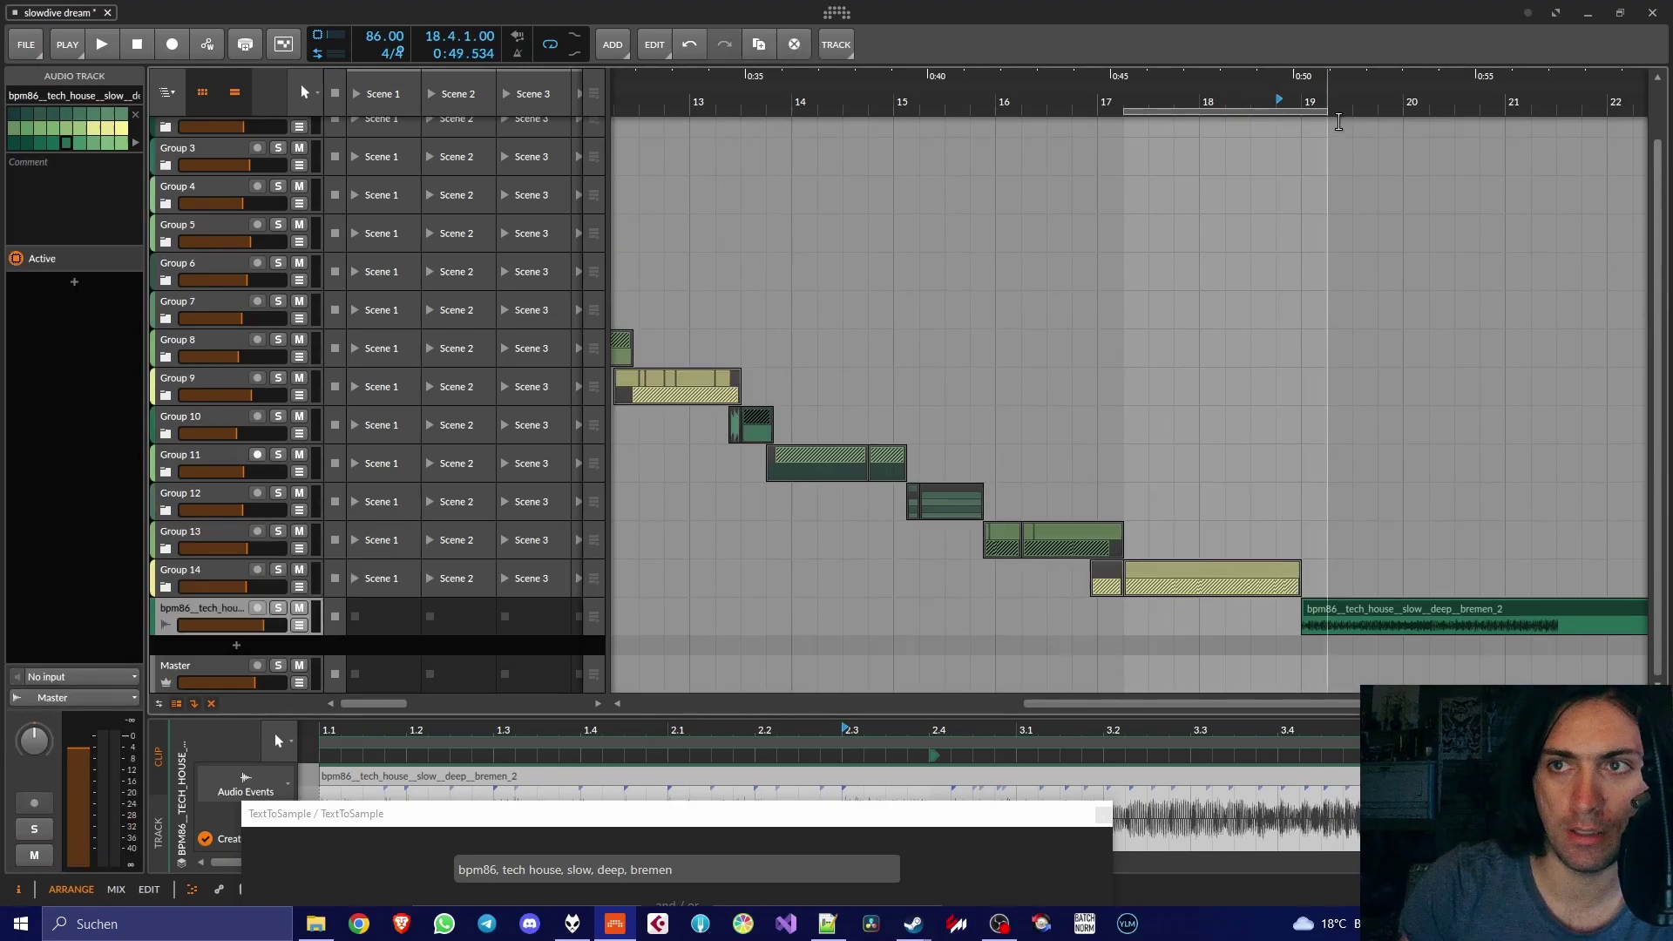
Extend the loop region to a length of 5.1.0.00 and play the transition from Group 14 into the bremen_2 clip
drag(1327, 112, 1646, 115)
key(space)
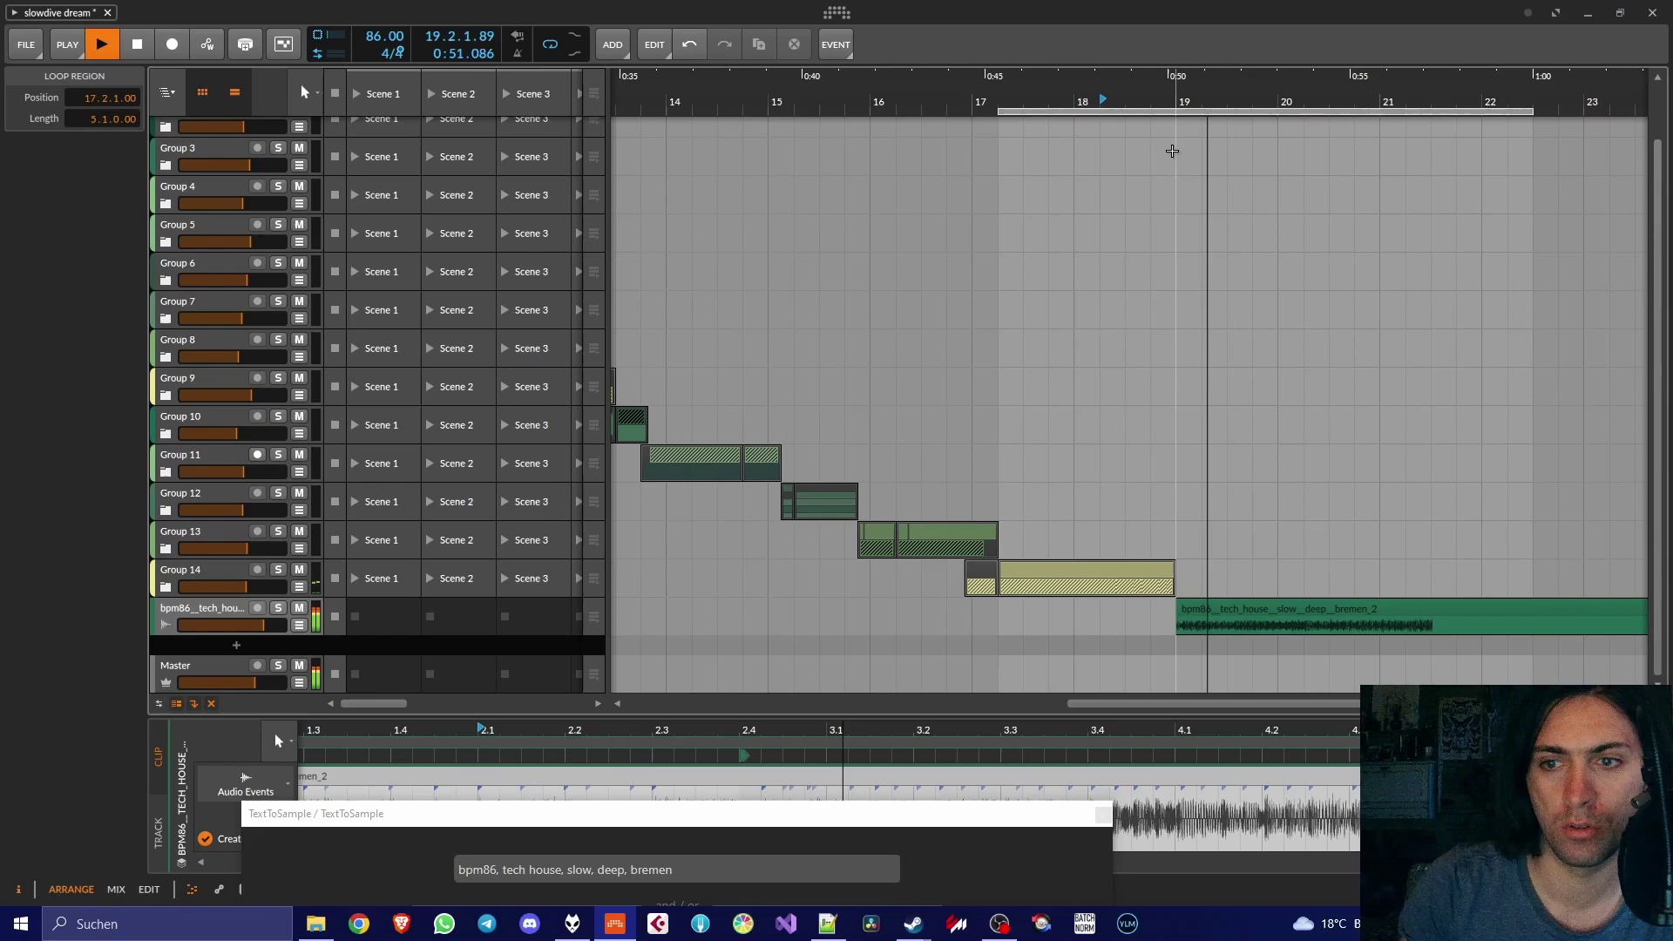
key(space)
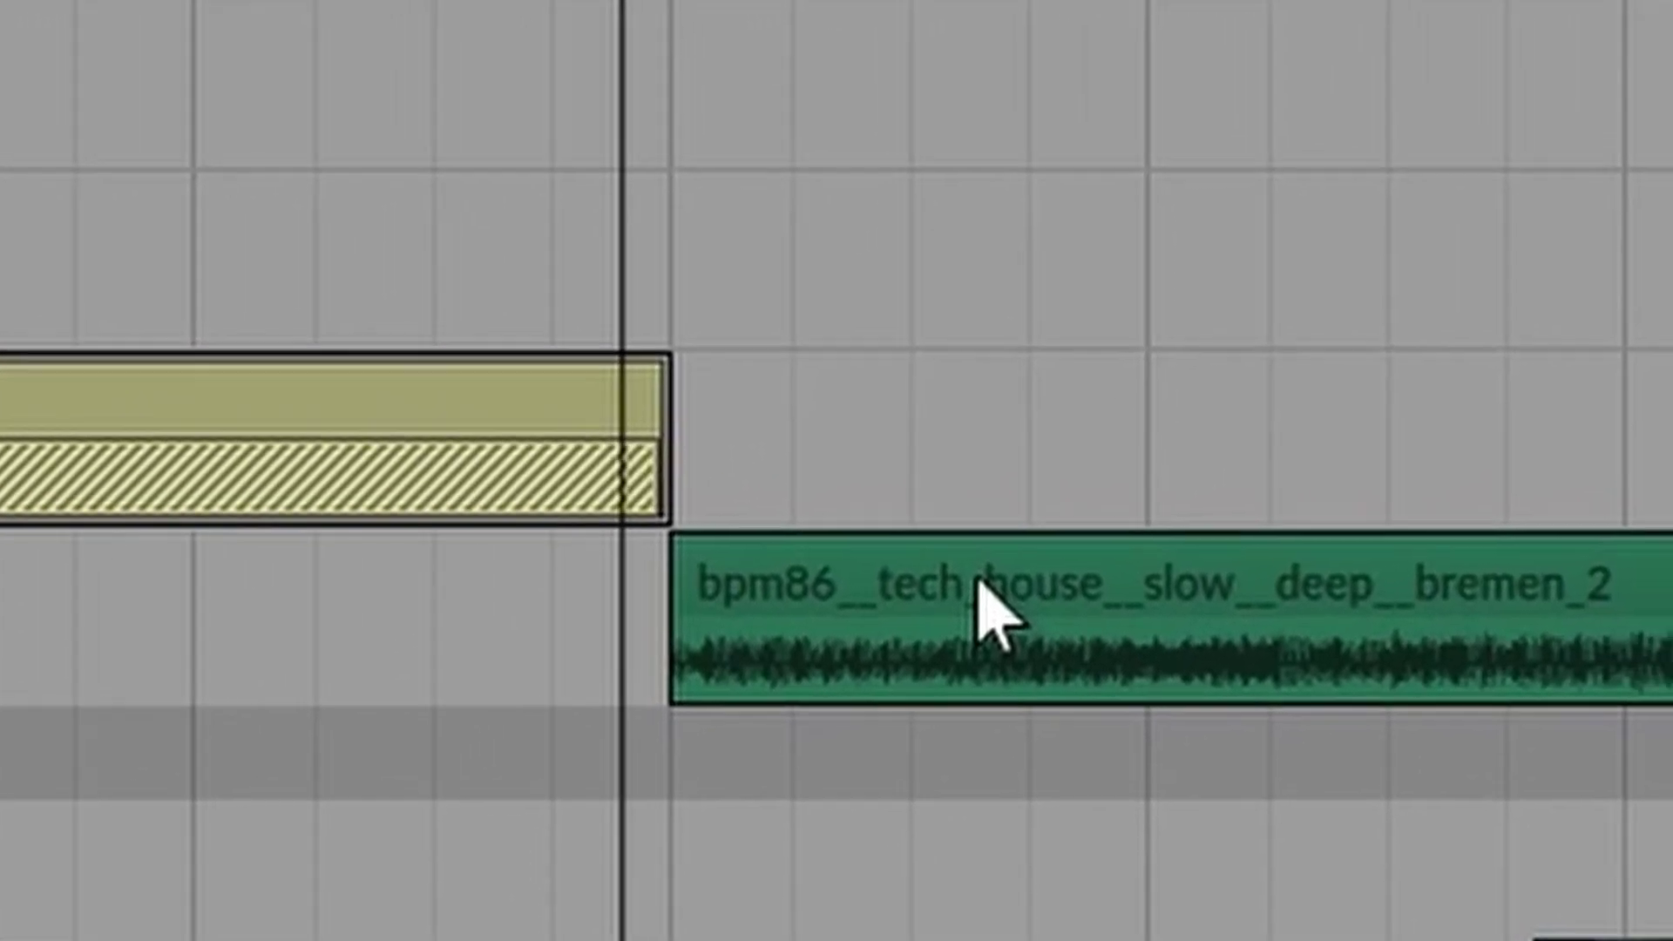
key(space)
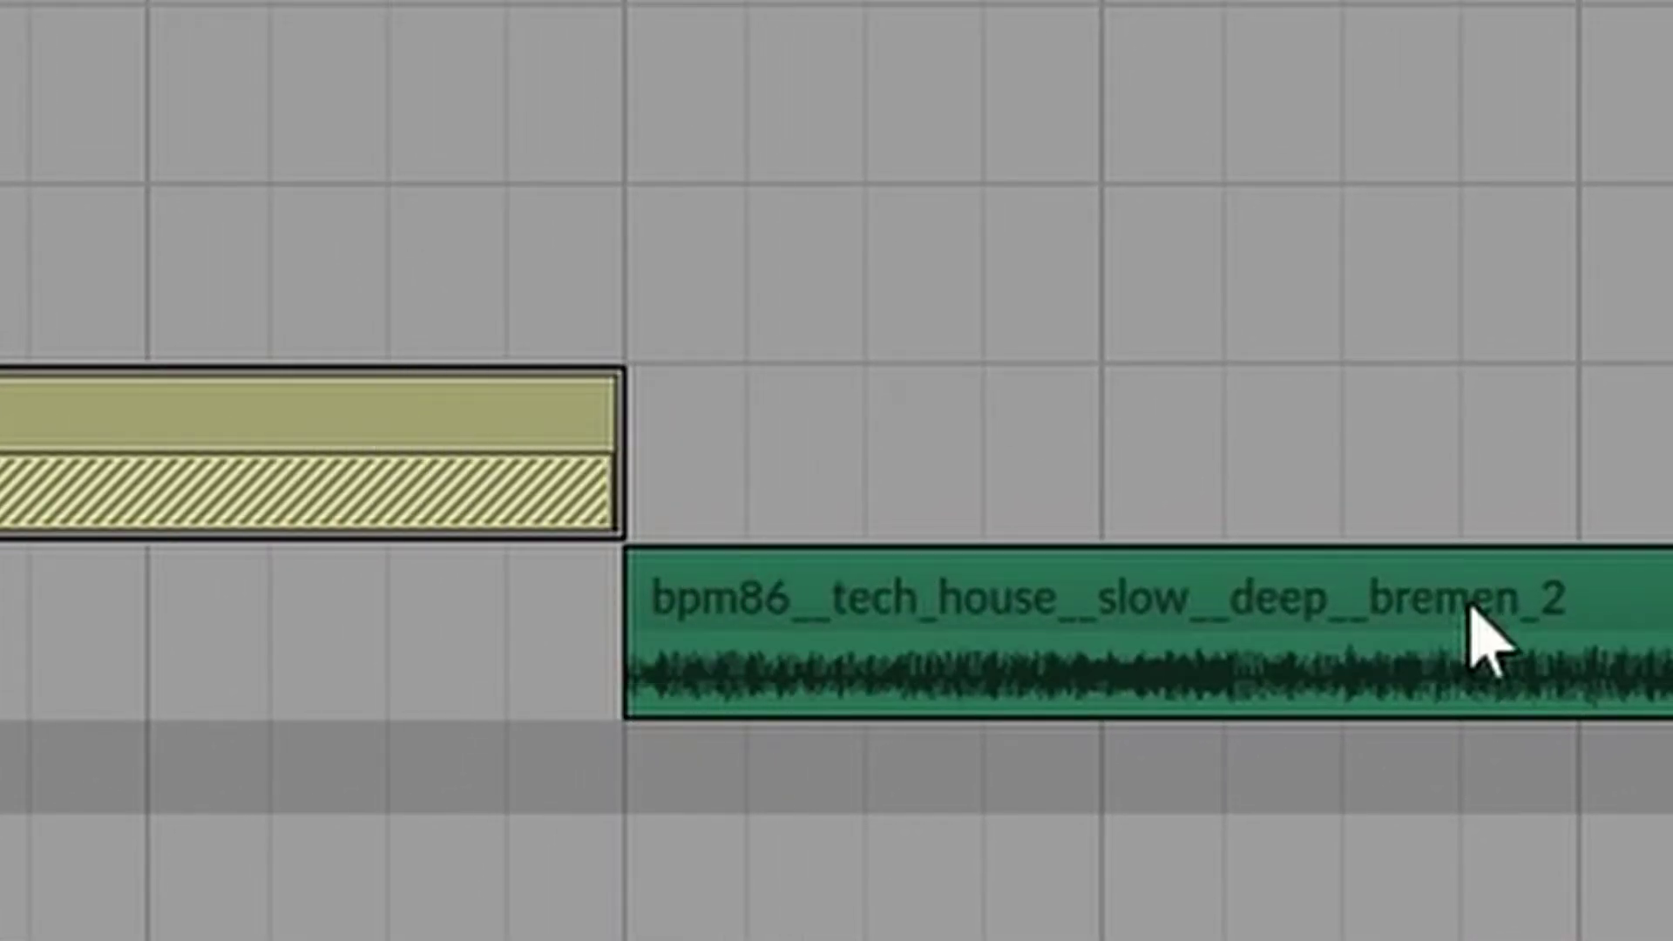
key(space)
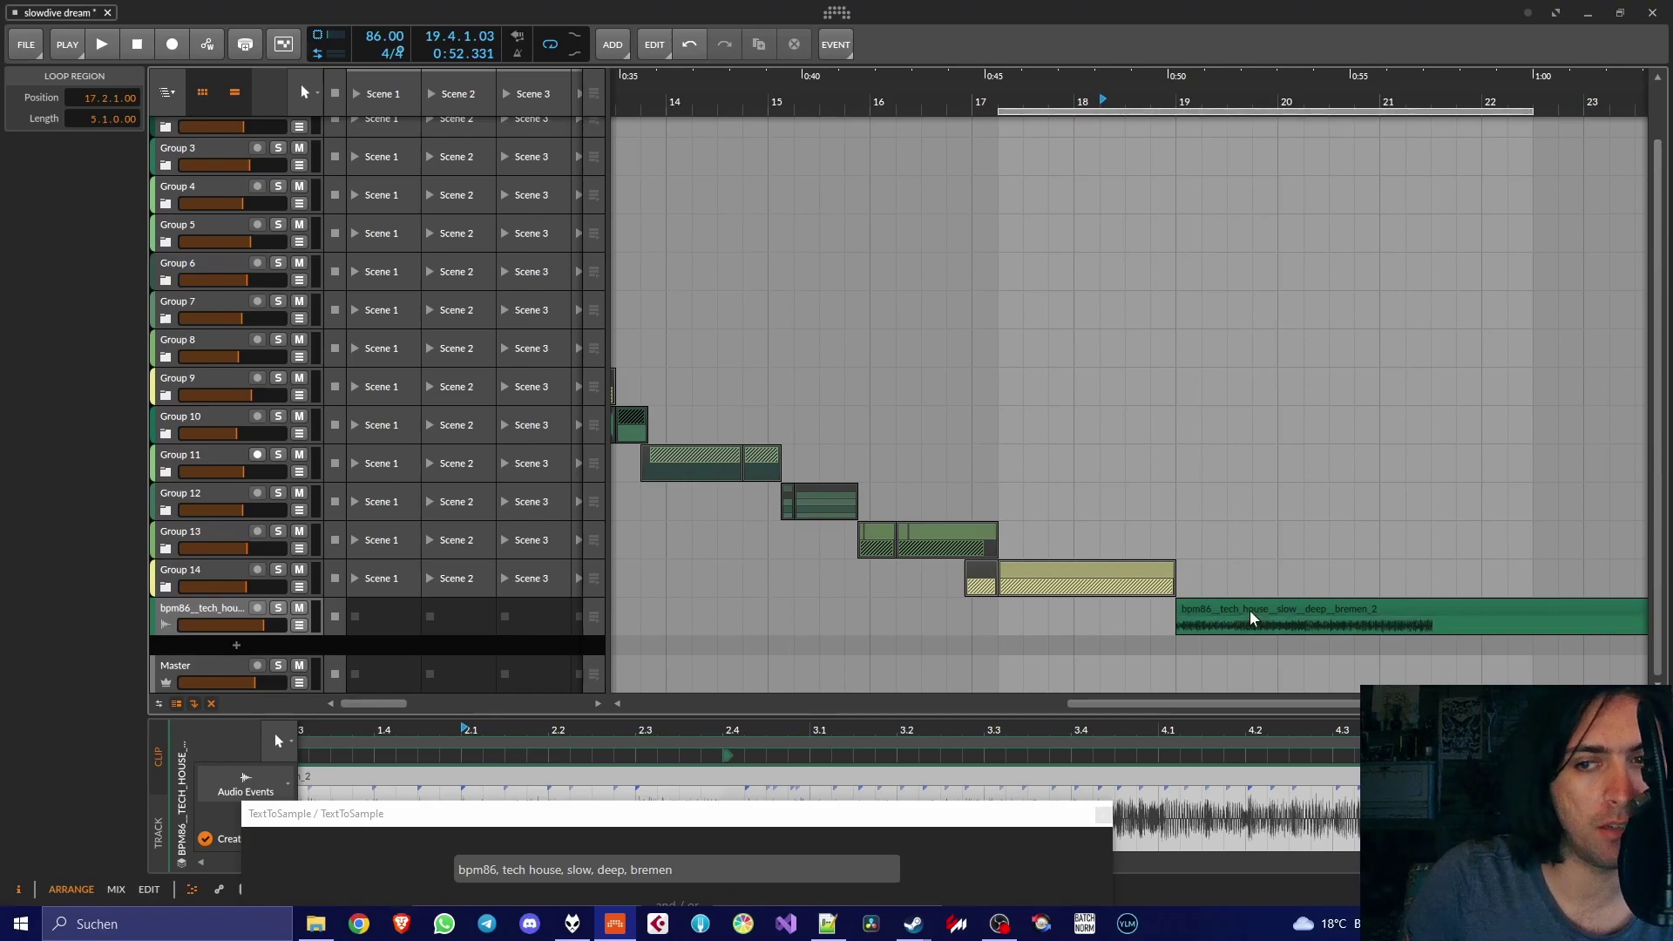
Generate another tech house continuation with a duration of 7 s and a context of 5 s, and preview it
drag(964, 816, 934, 85)
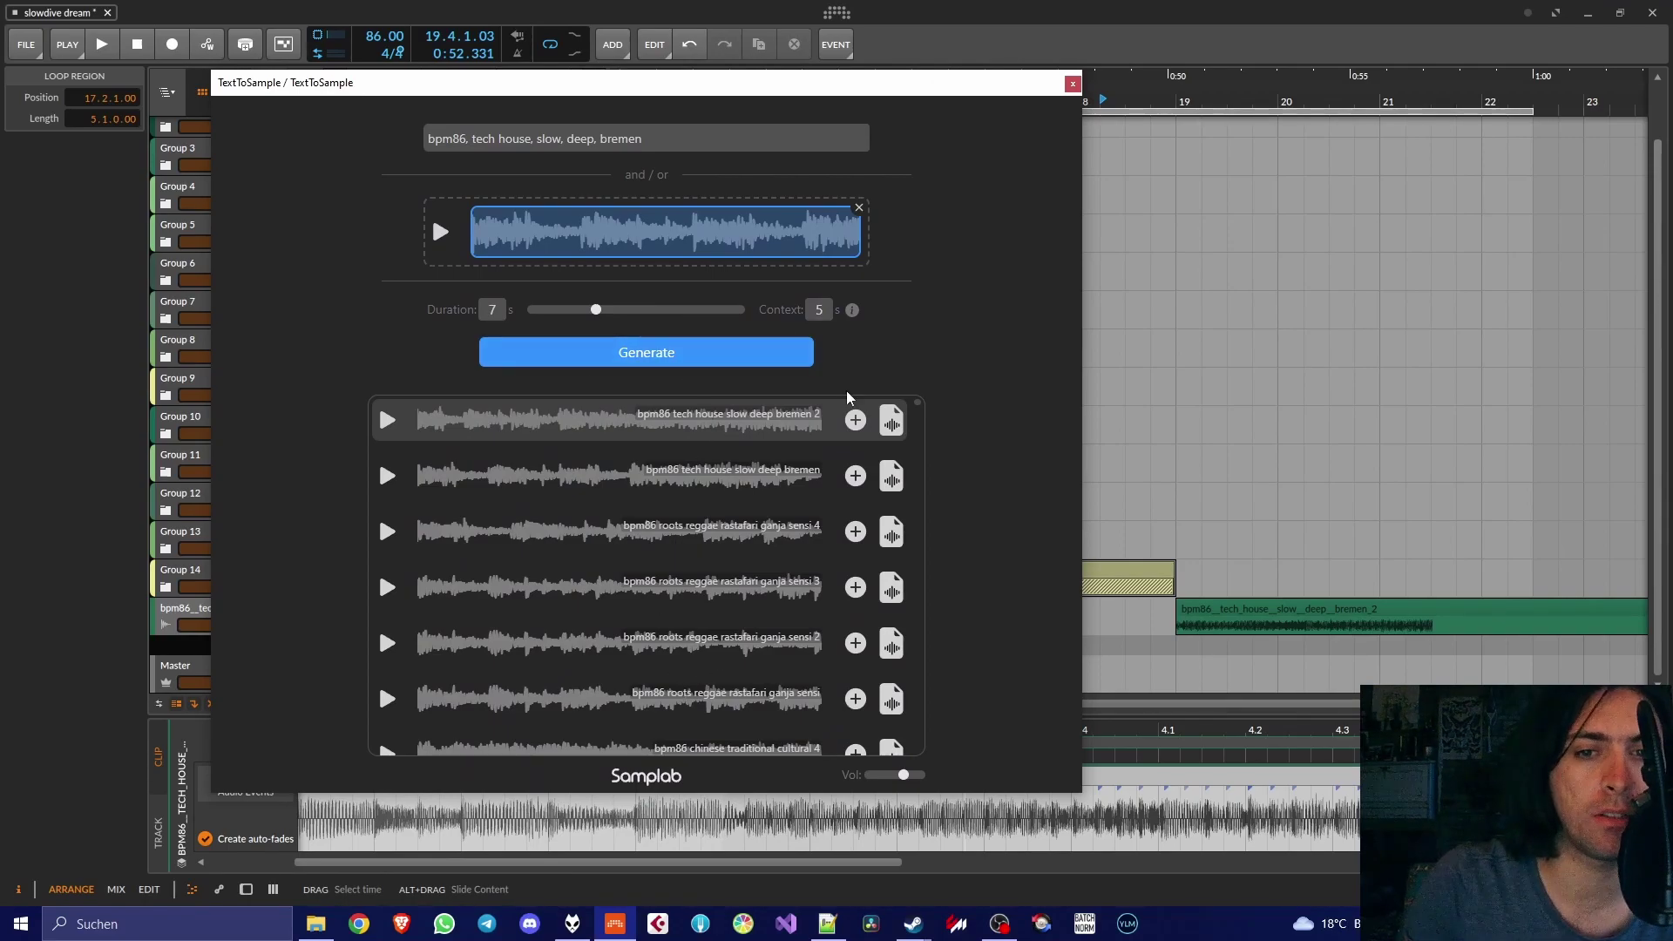
drag(849, 85, 908, 839)
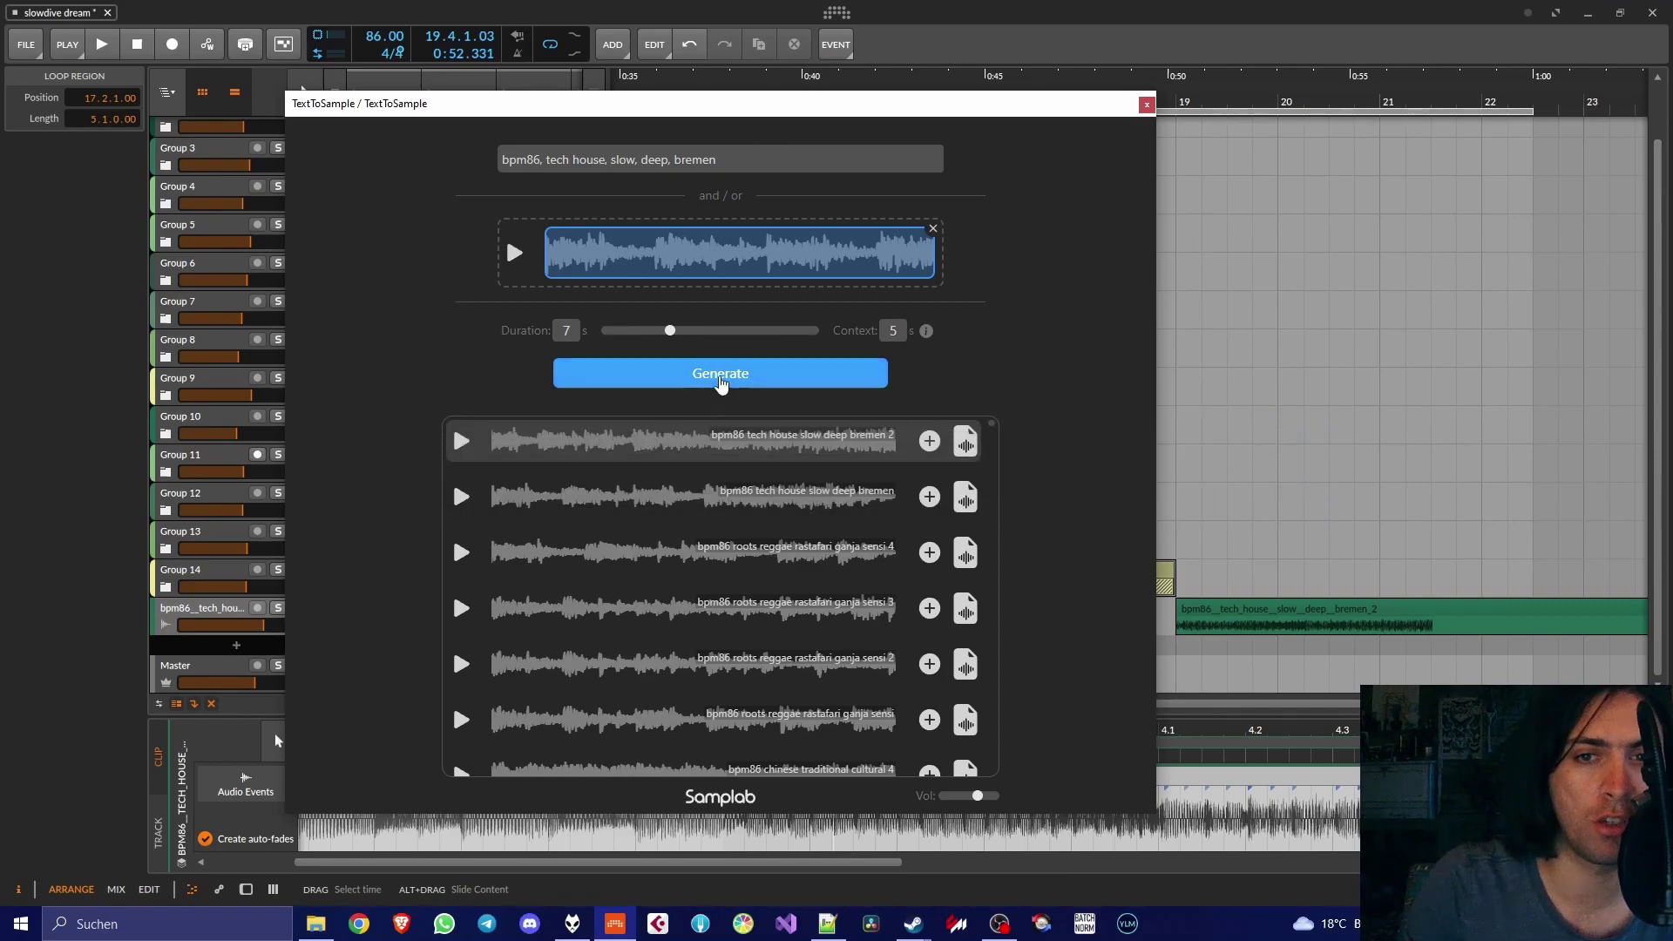
click(695, 375)
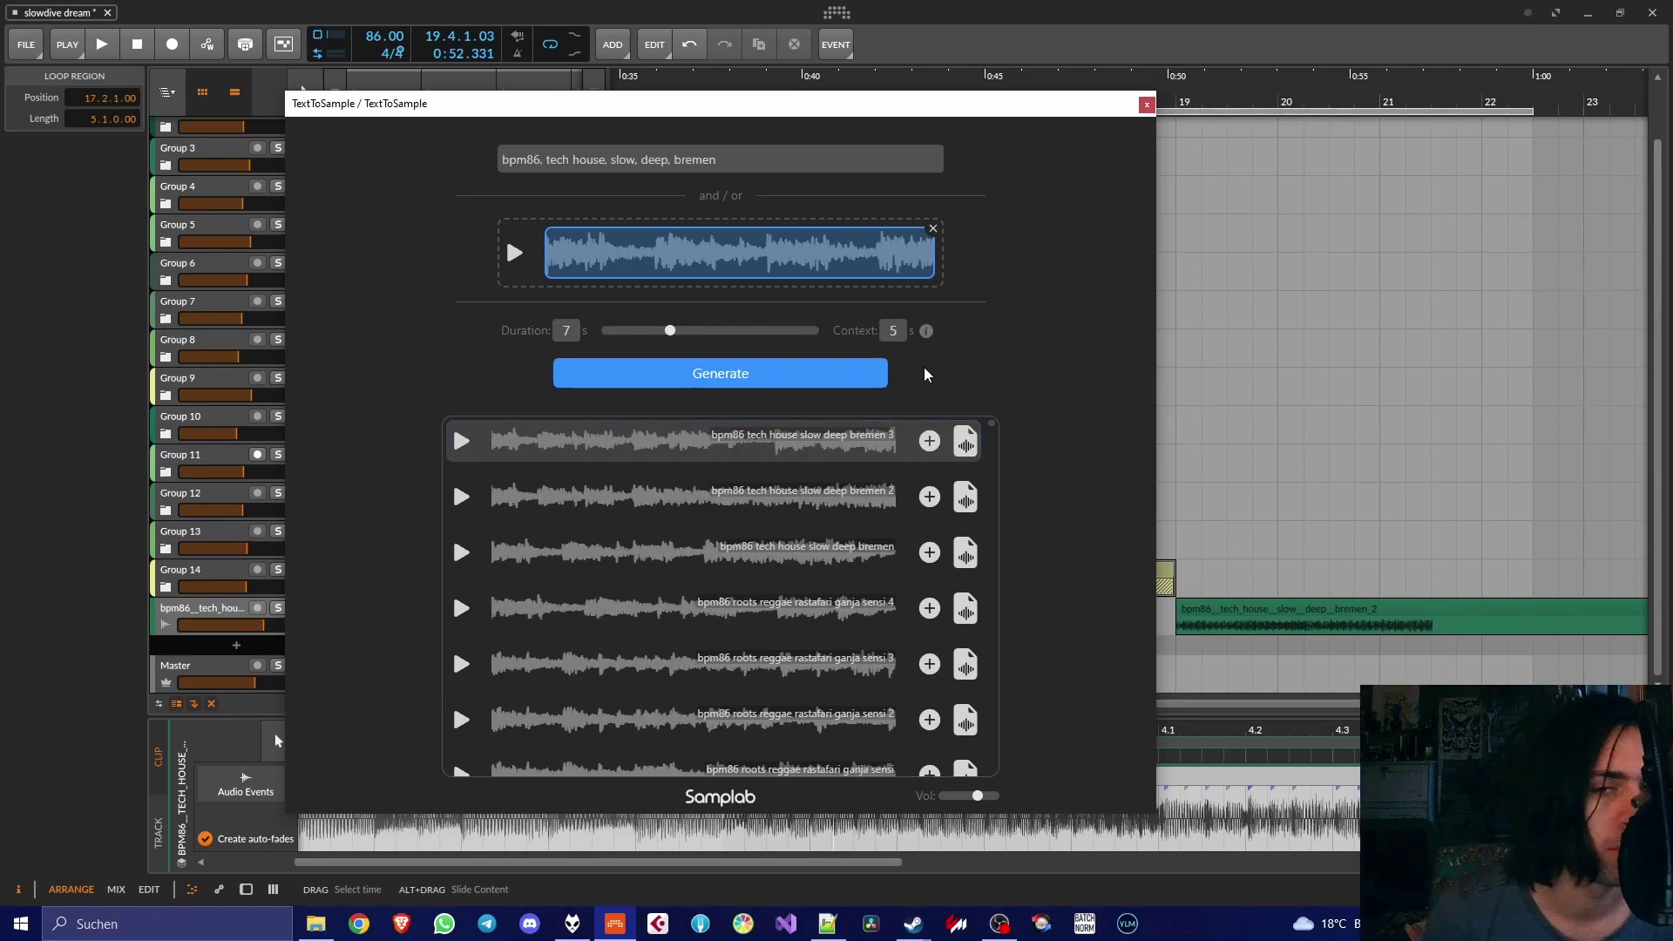
click(462, 443)
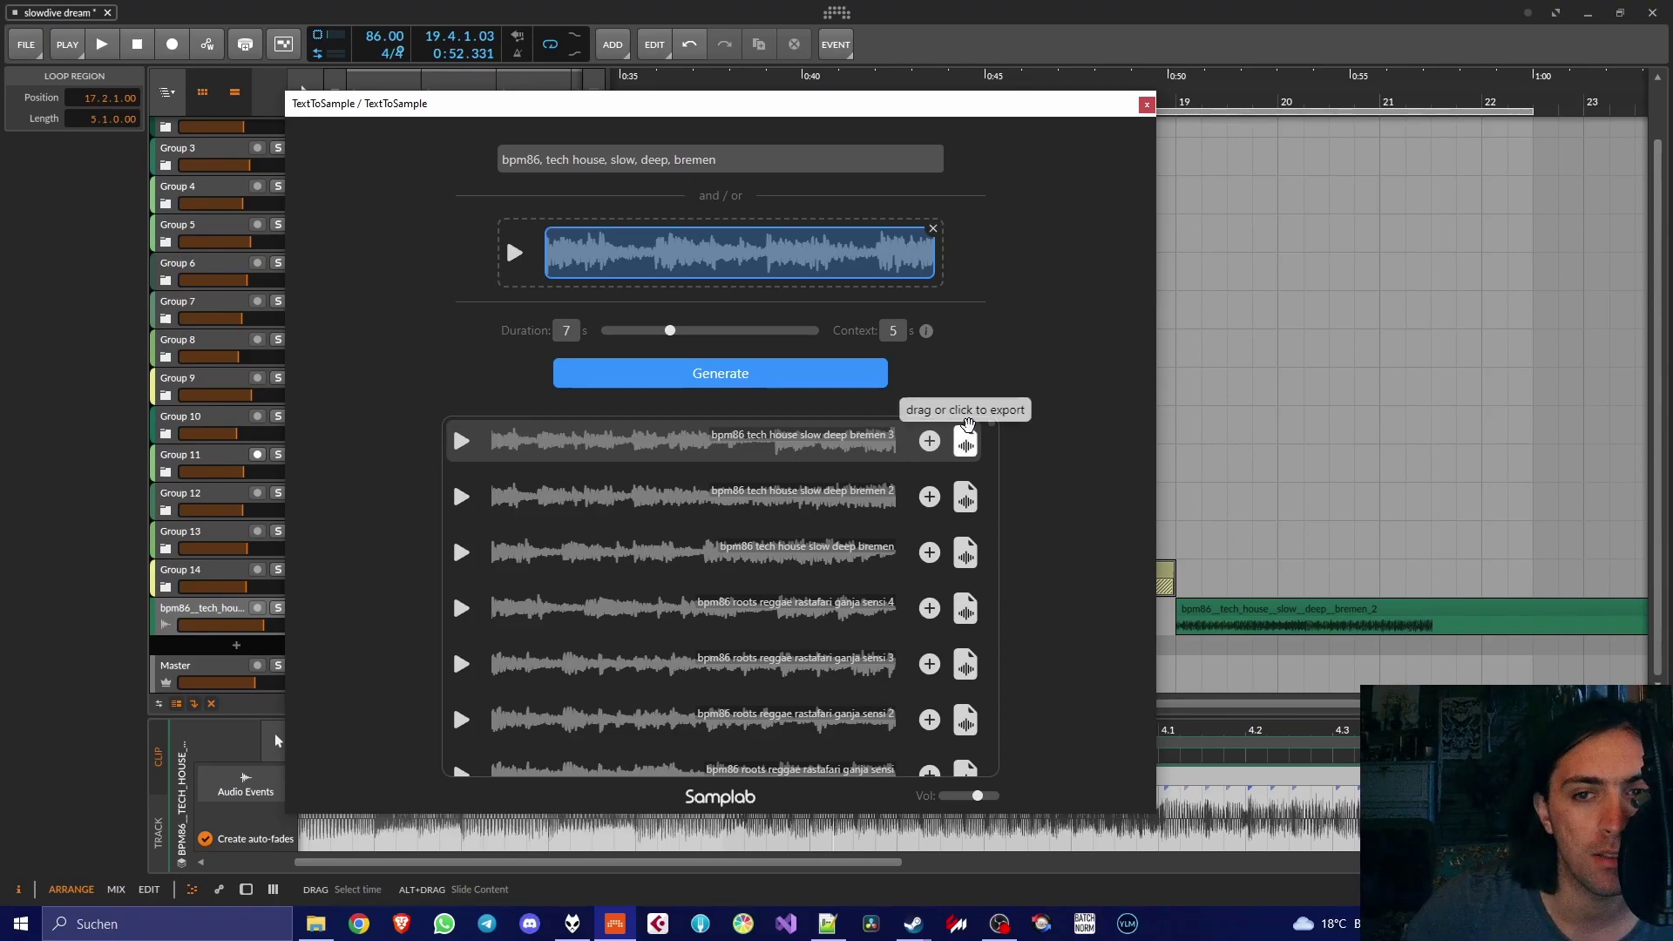
Place the bremen 3 sample on a new track at 17.2.1.00 and set its stretch mode to Raw
drag(966, 442, 1036, 647)
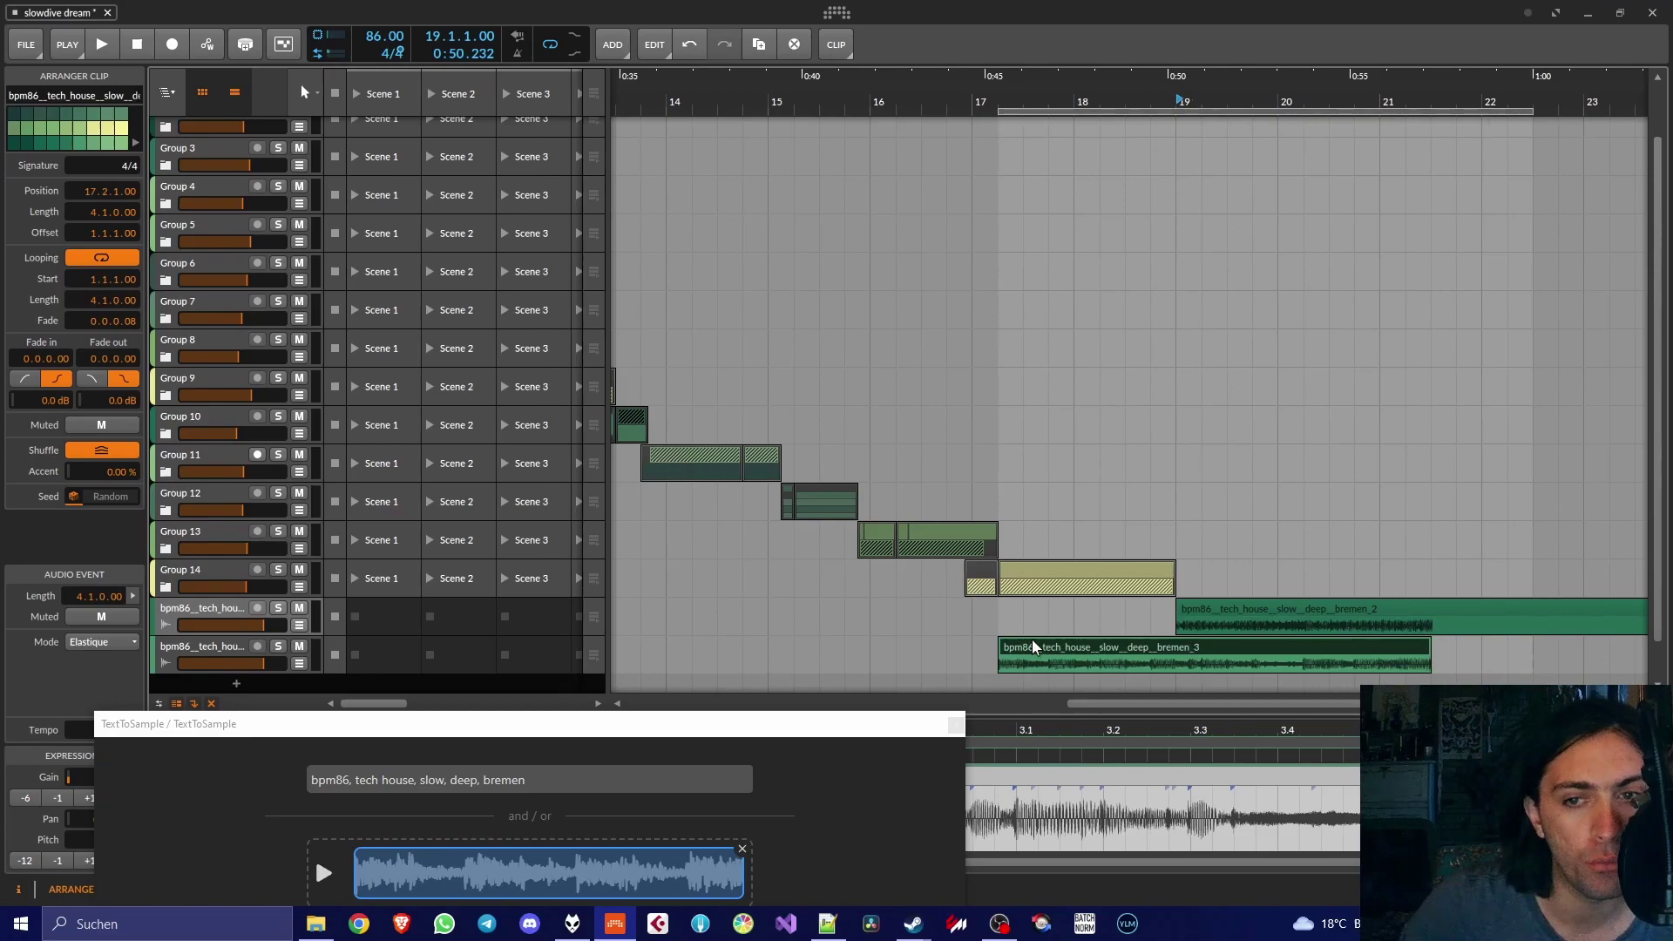
click(1024, 667)
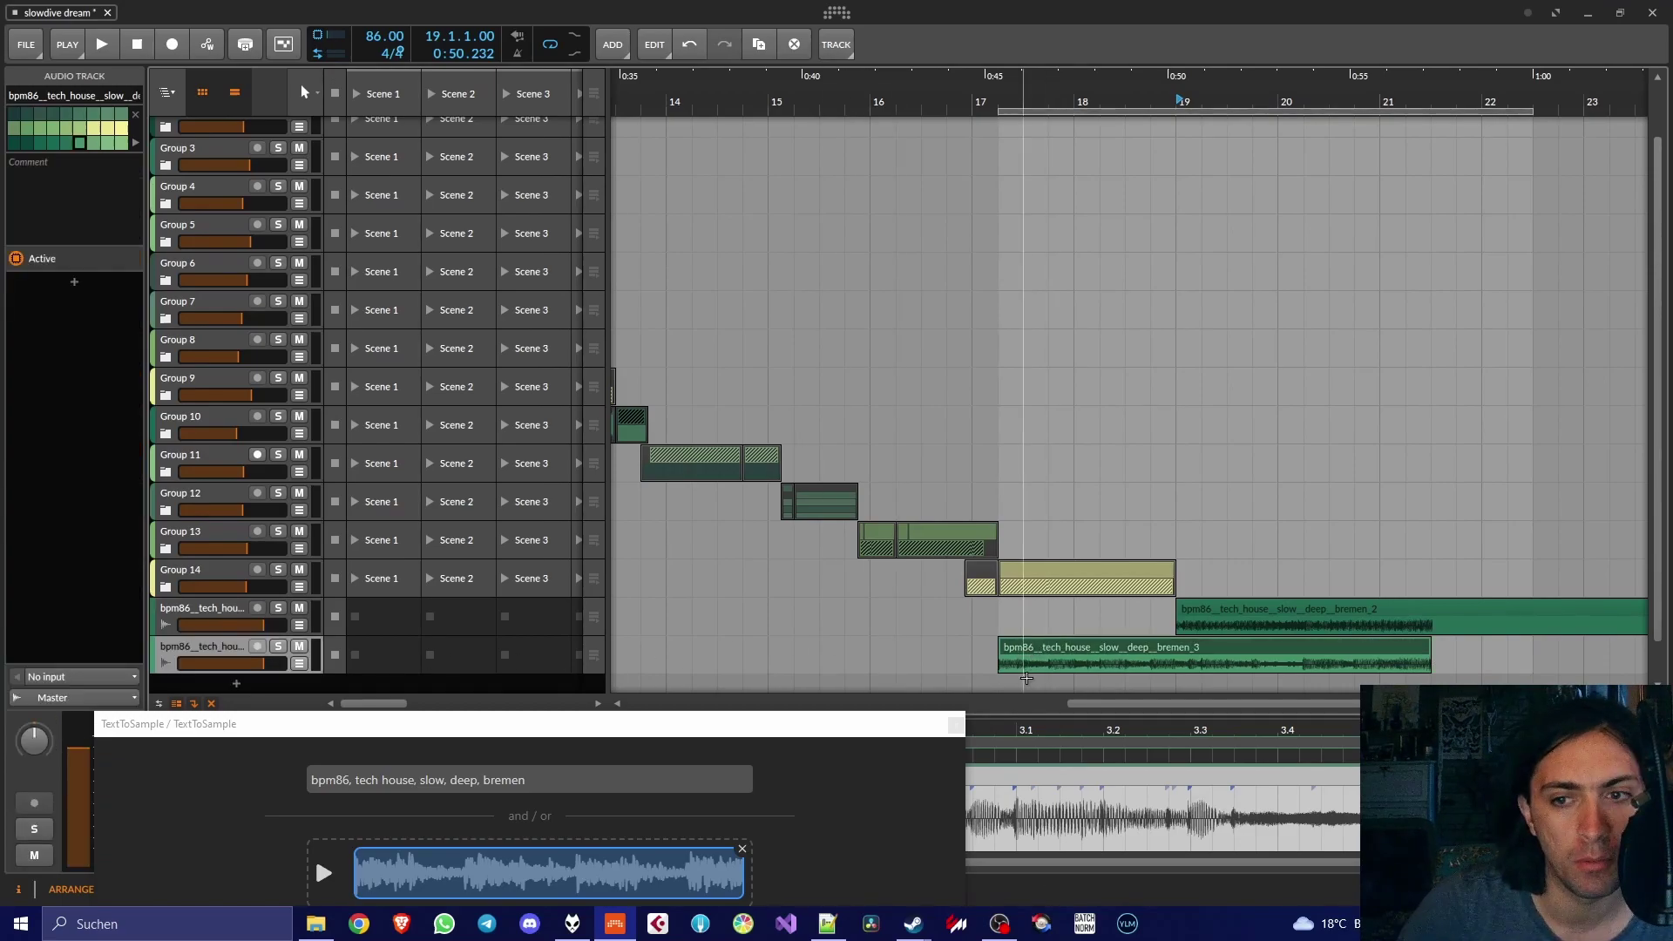
click(1036, 650)
click(1037, 652)
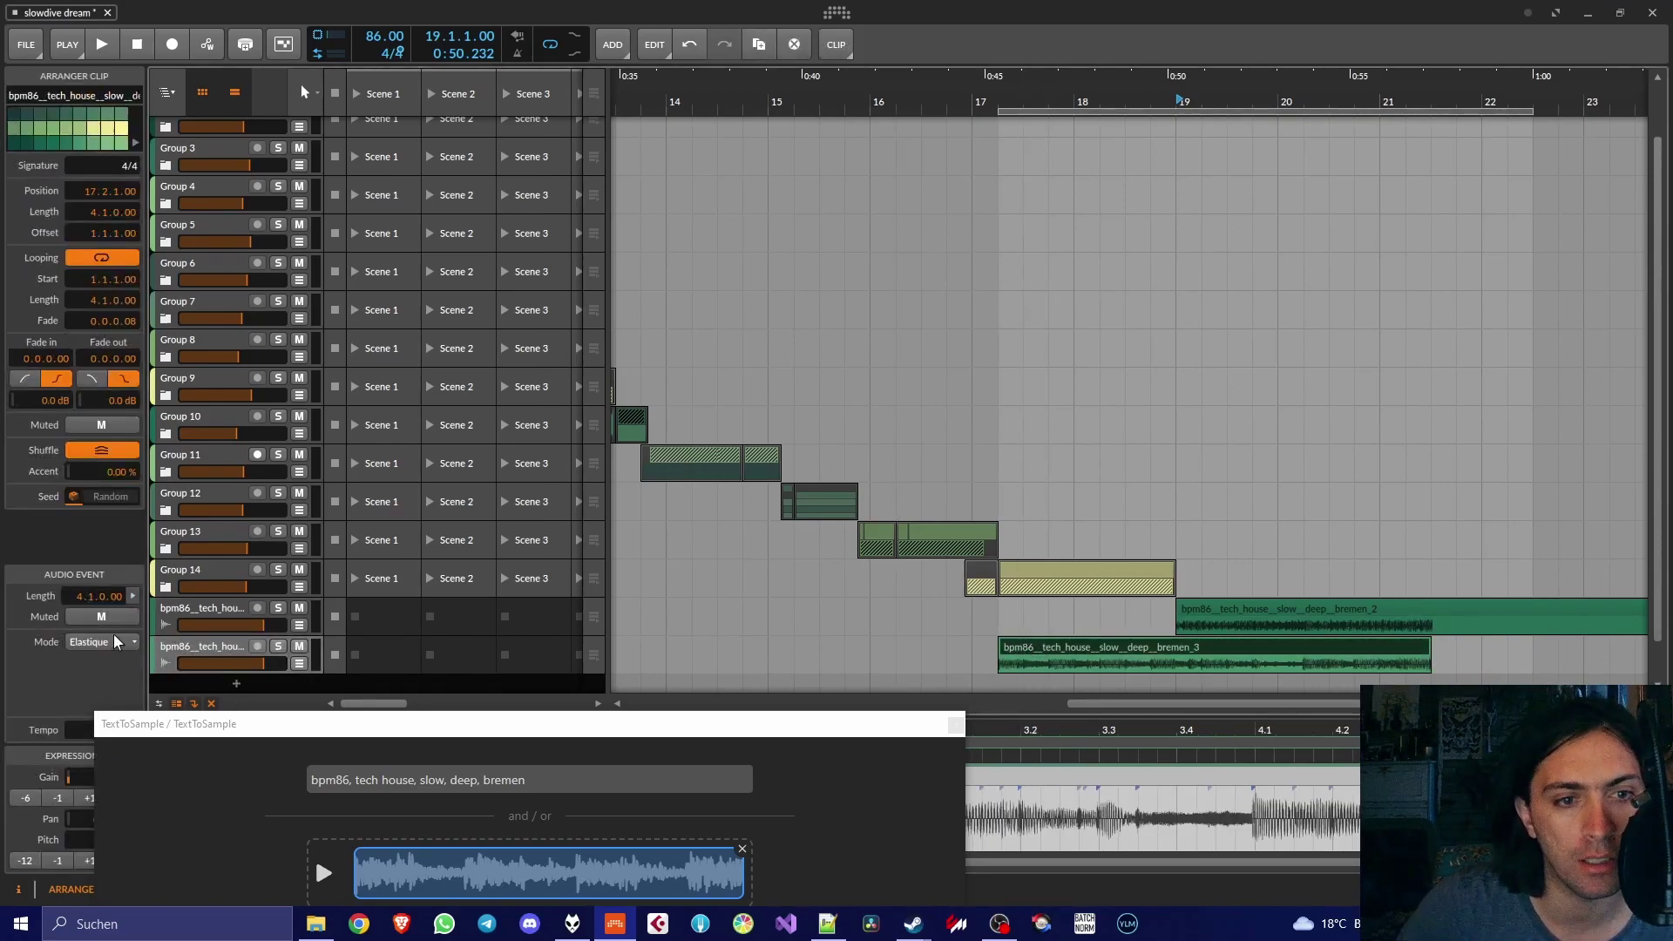
click(114, 642)
click(114, 898)
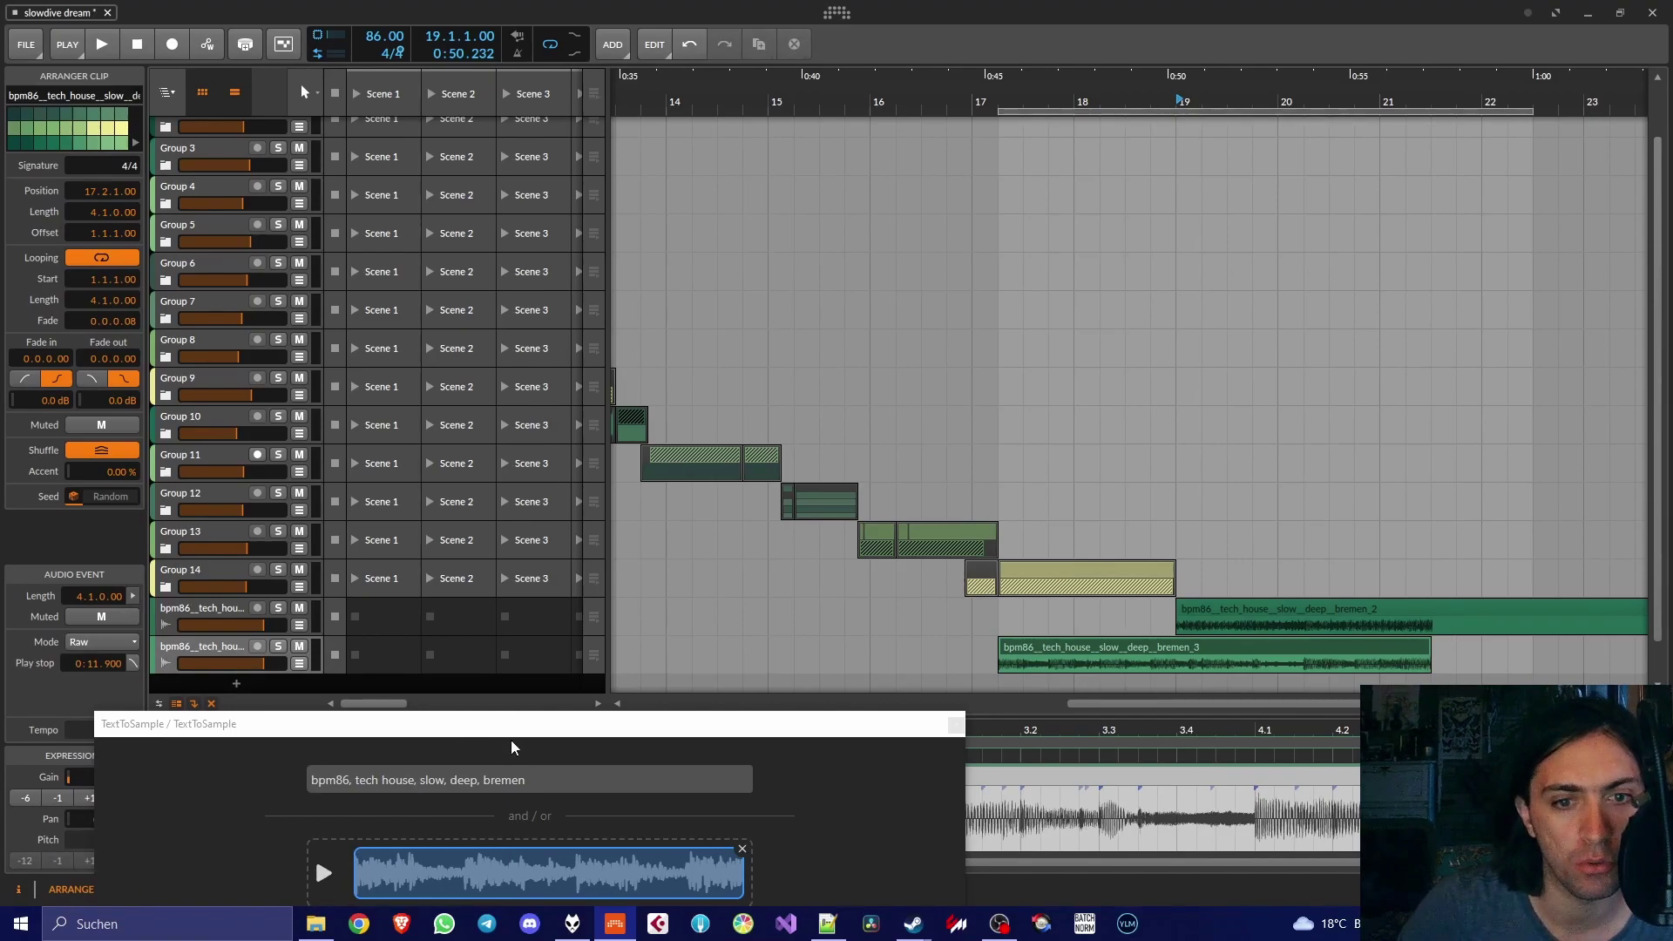
Show the delete option for a generated sample in TextToSample and look through the list of results
drag(512, 742, 579, 374)
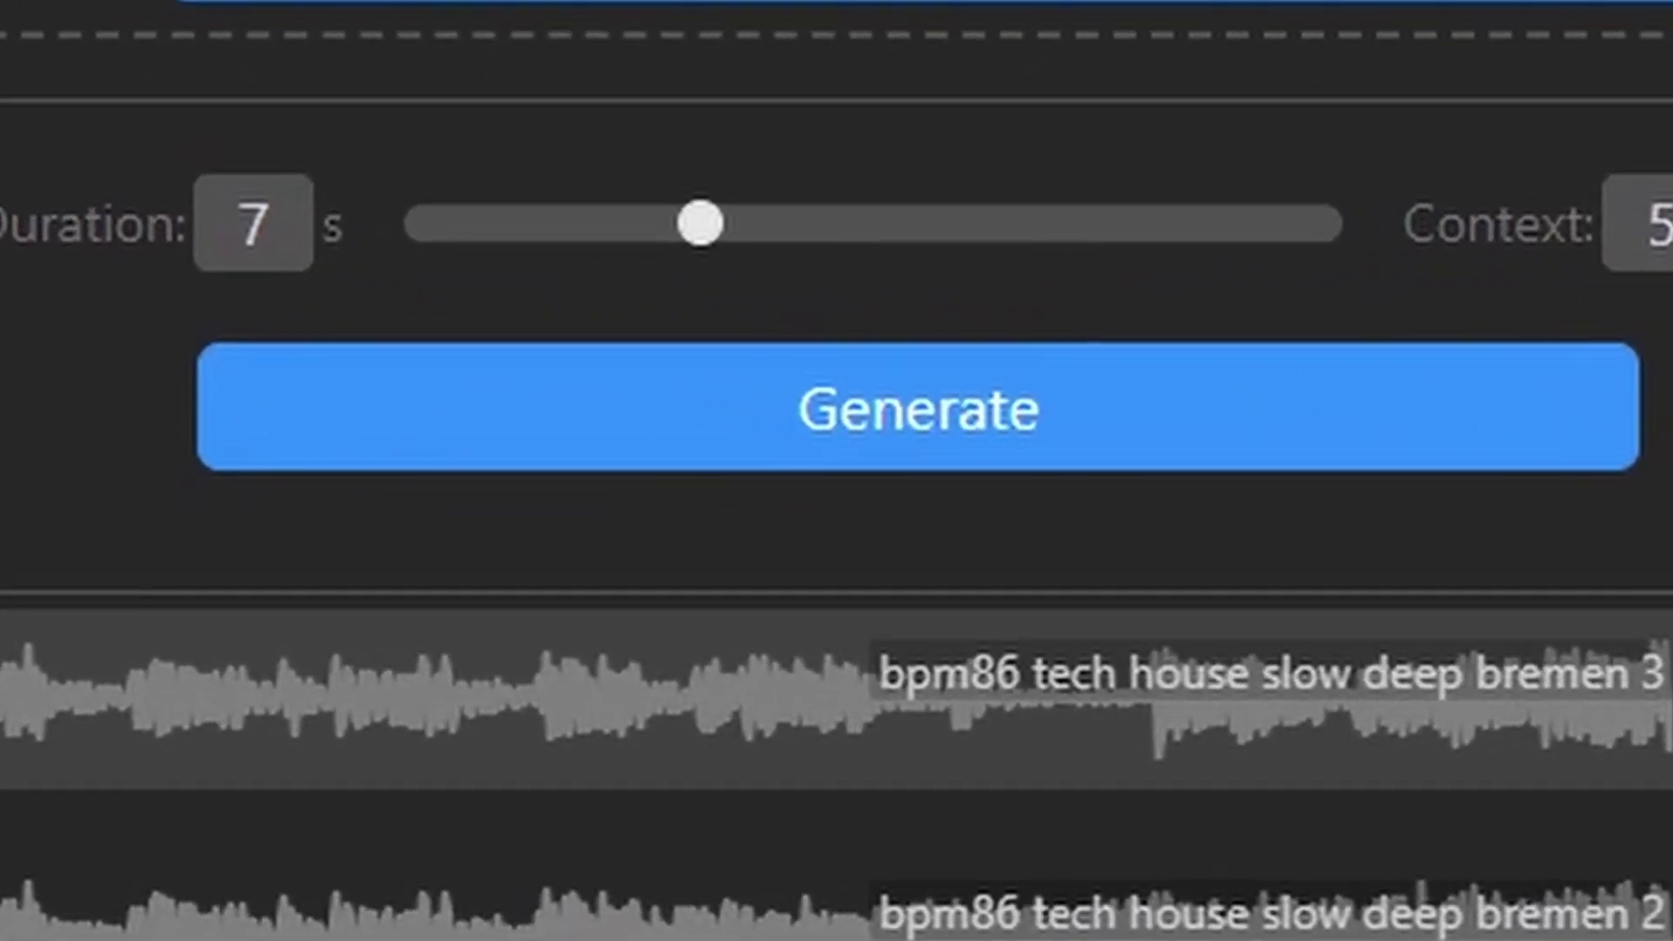
right_click(684, 729)
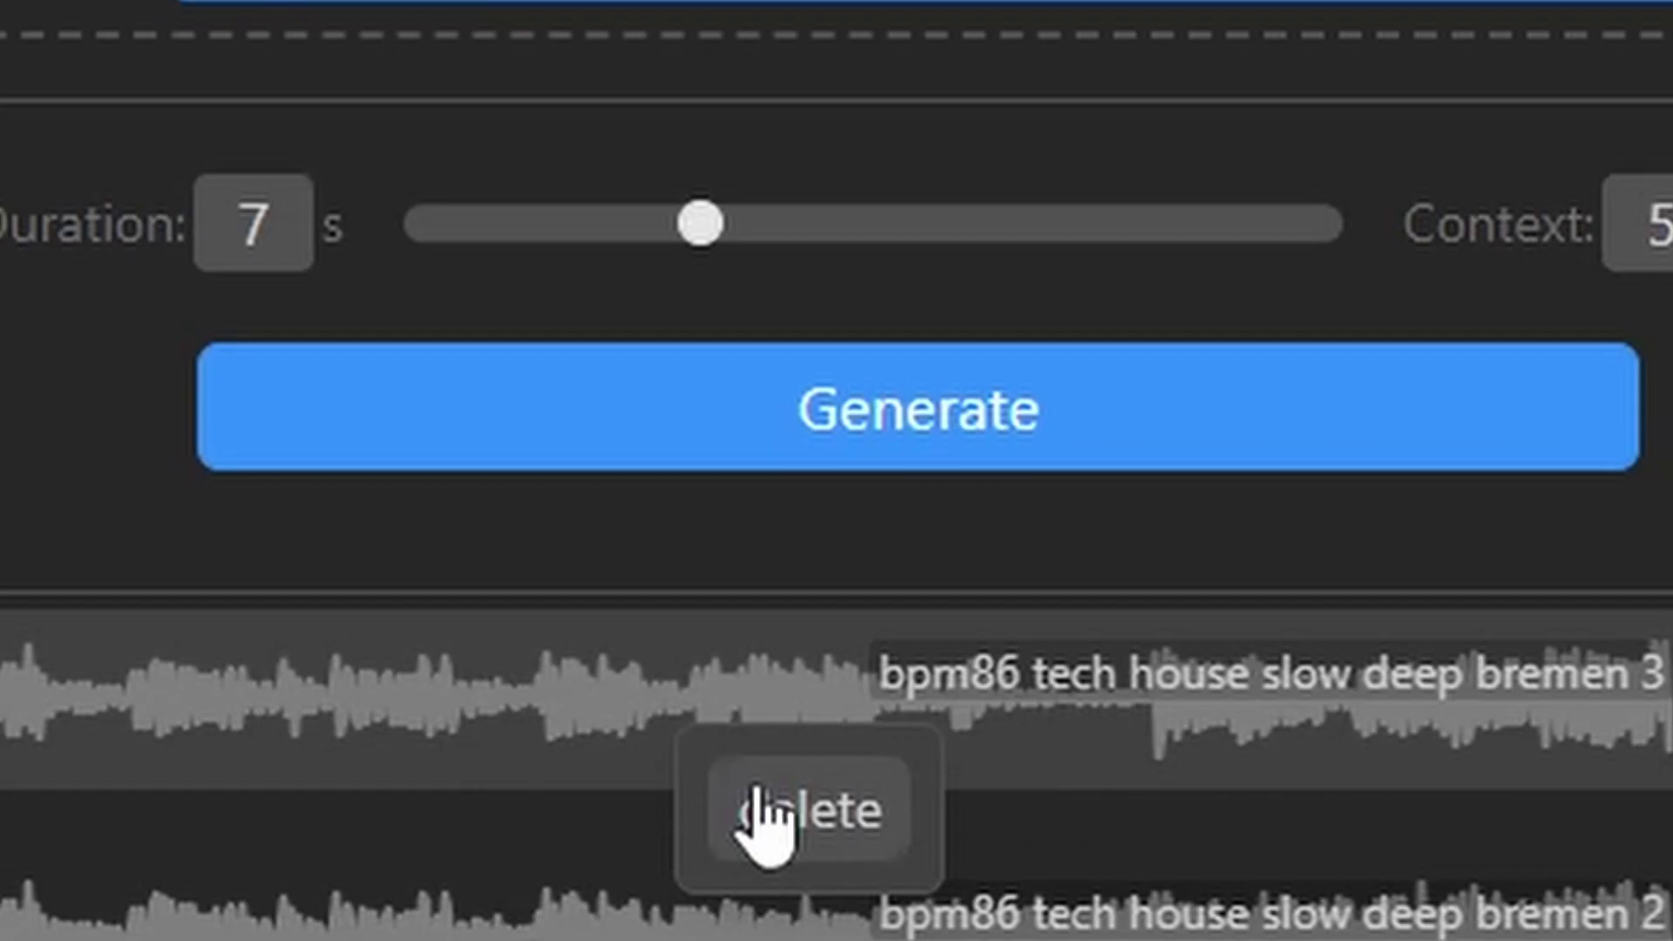
click(571, 547)
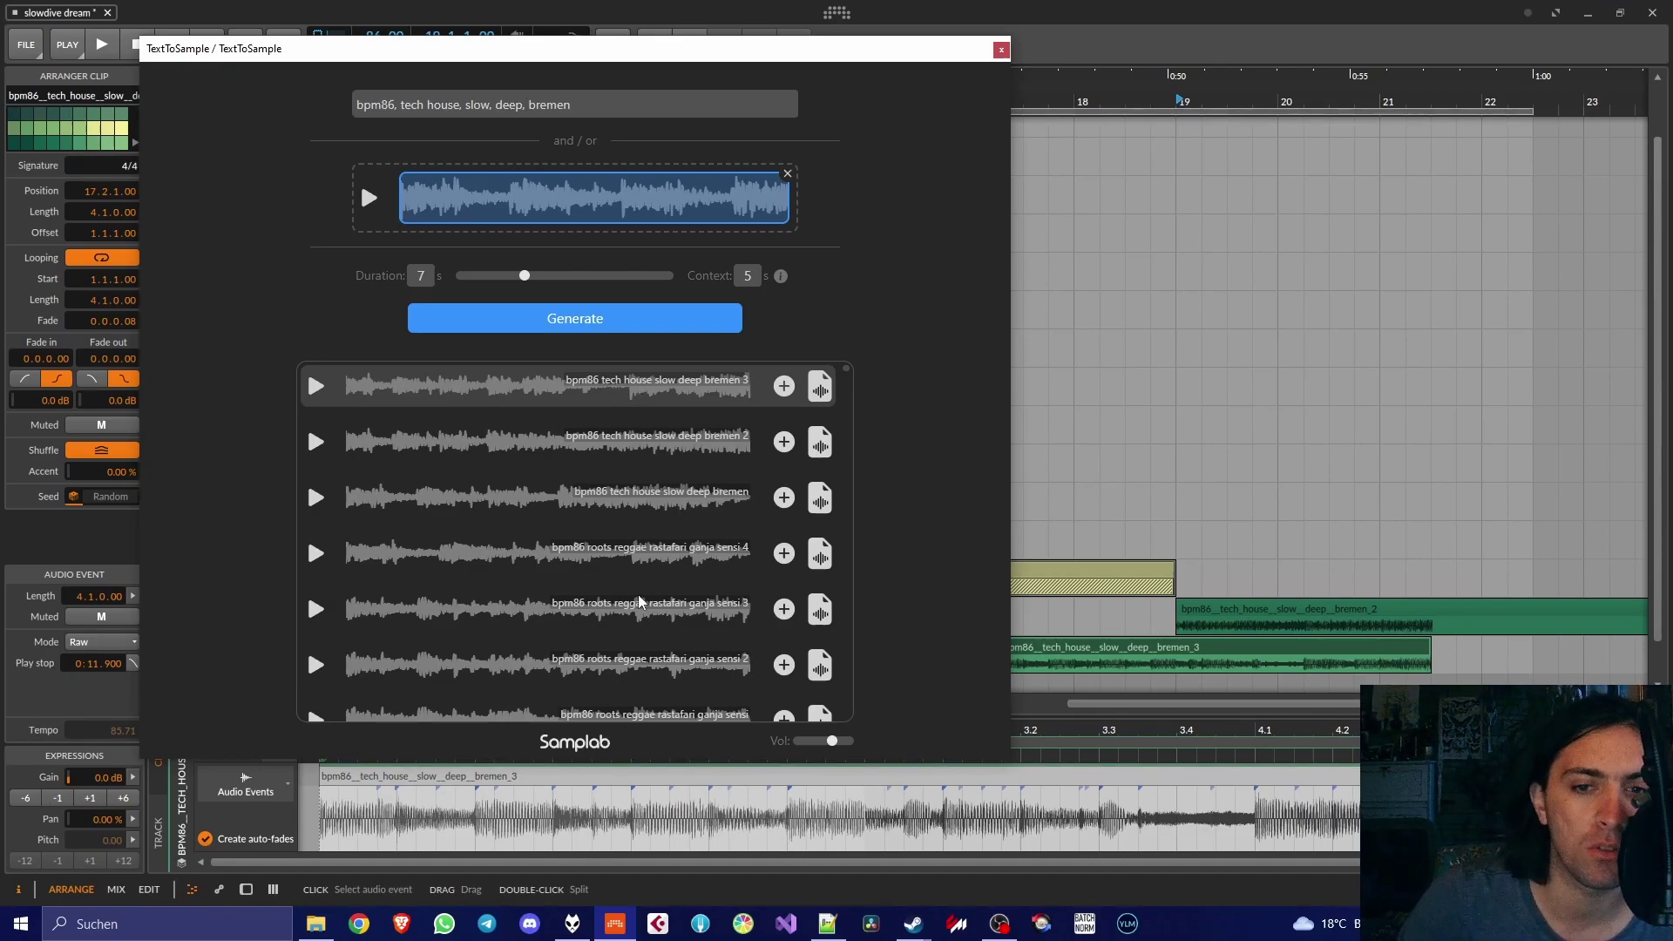
scroll(553, 641, down, 5)
scroll(552, 641, up, 5)
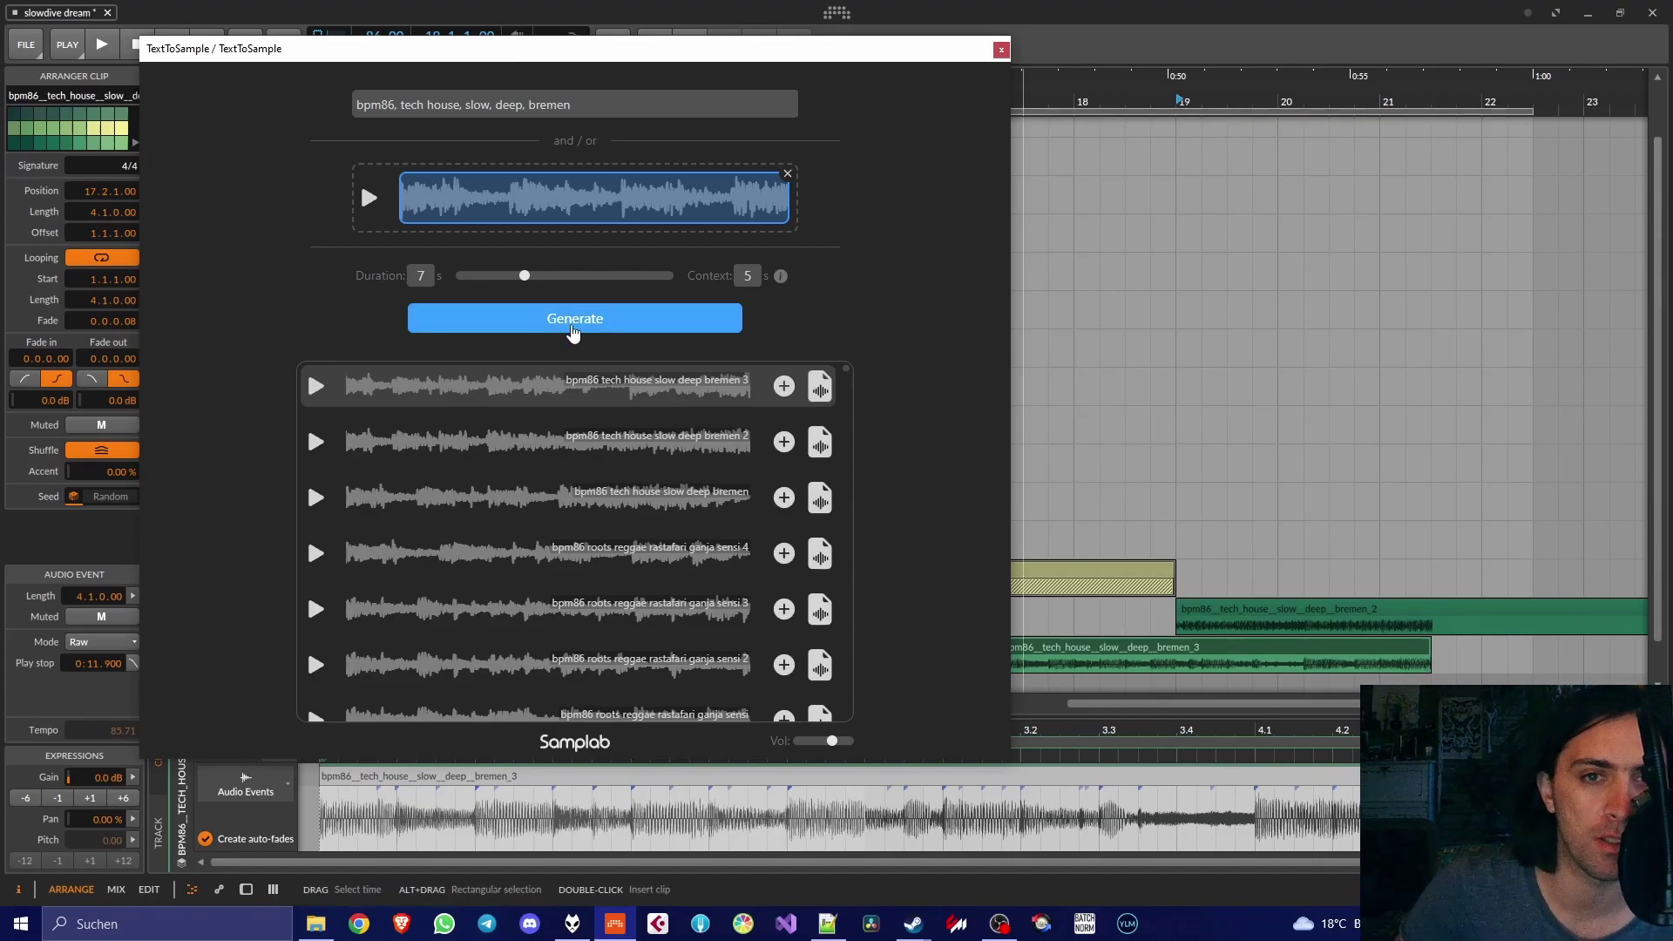
Generate and preview another 7 s tech house continuation with 5 s context, and place it on a new track below the others
click(572, 324)
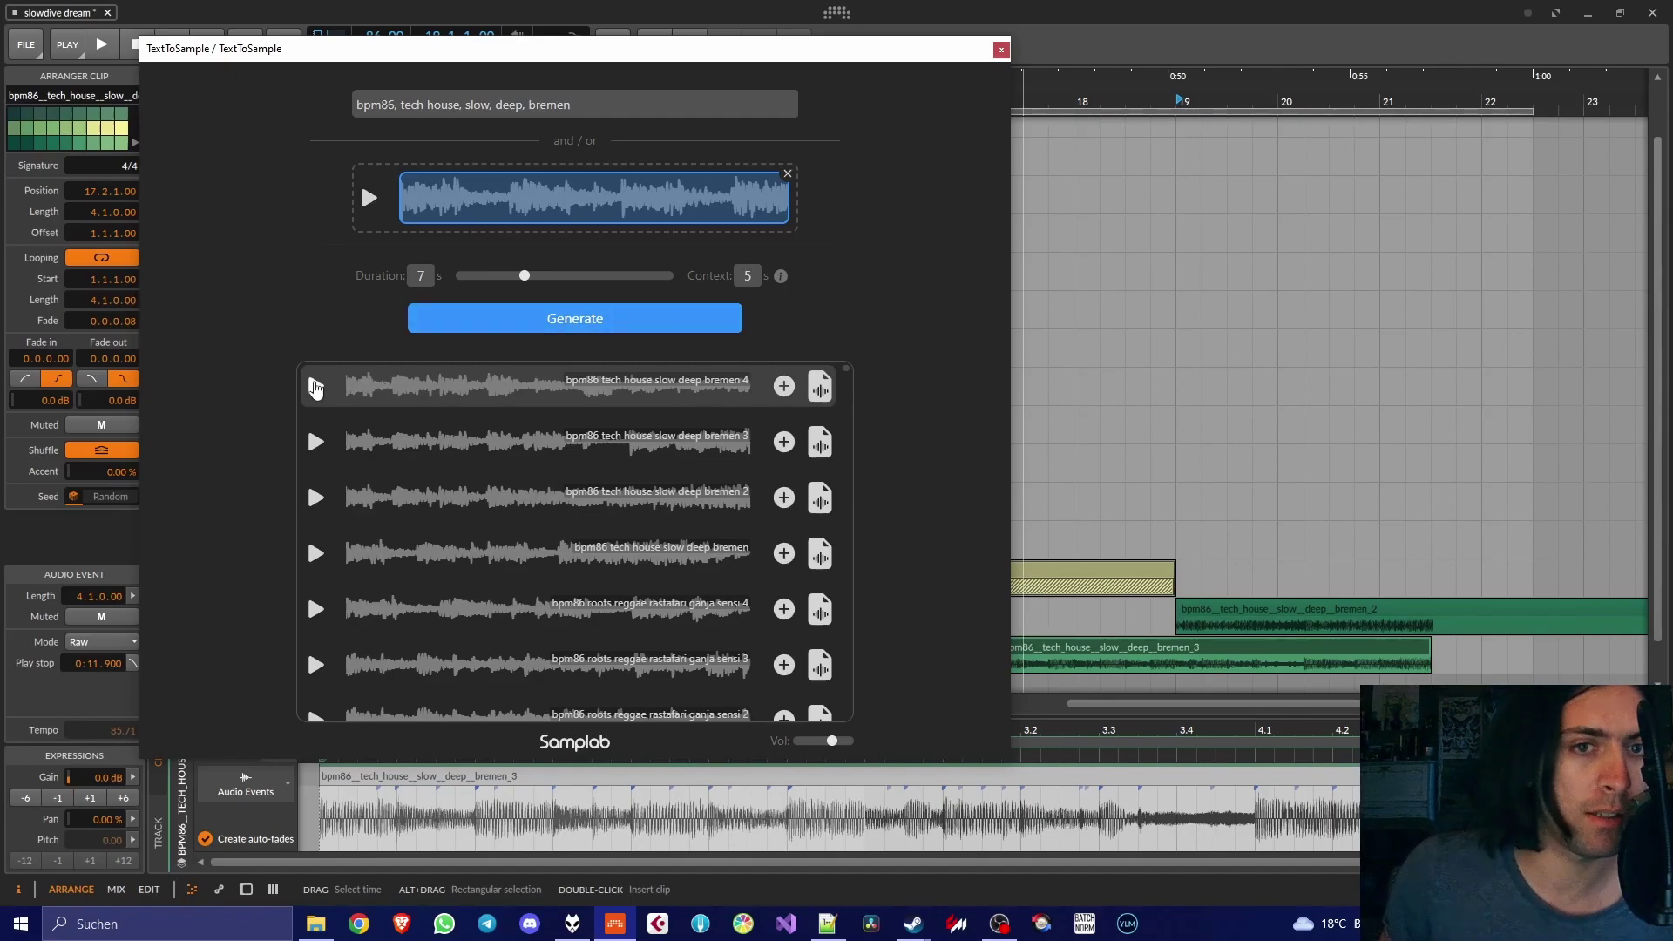
click(315, 386)
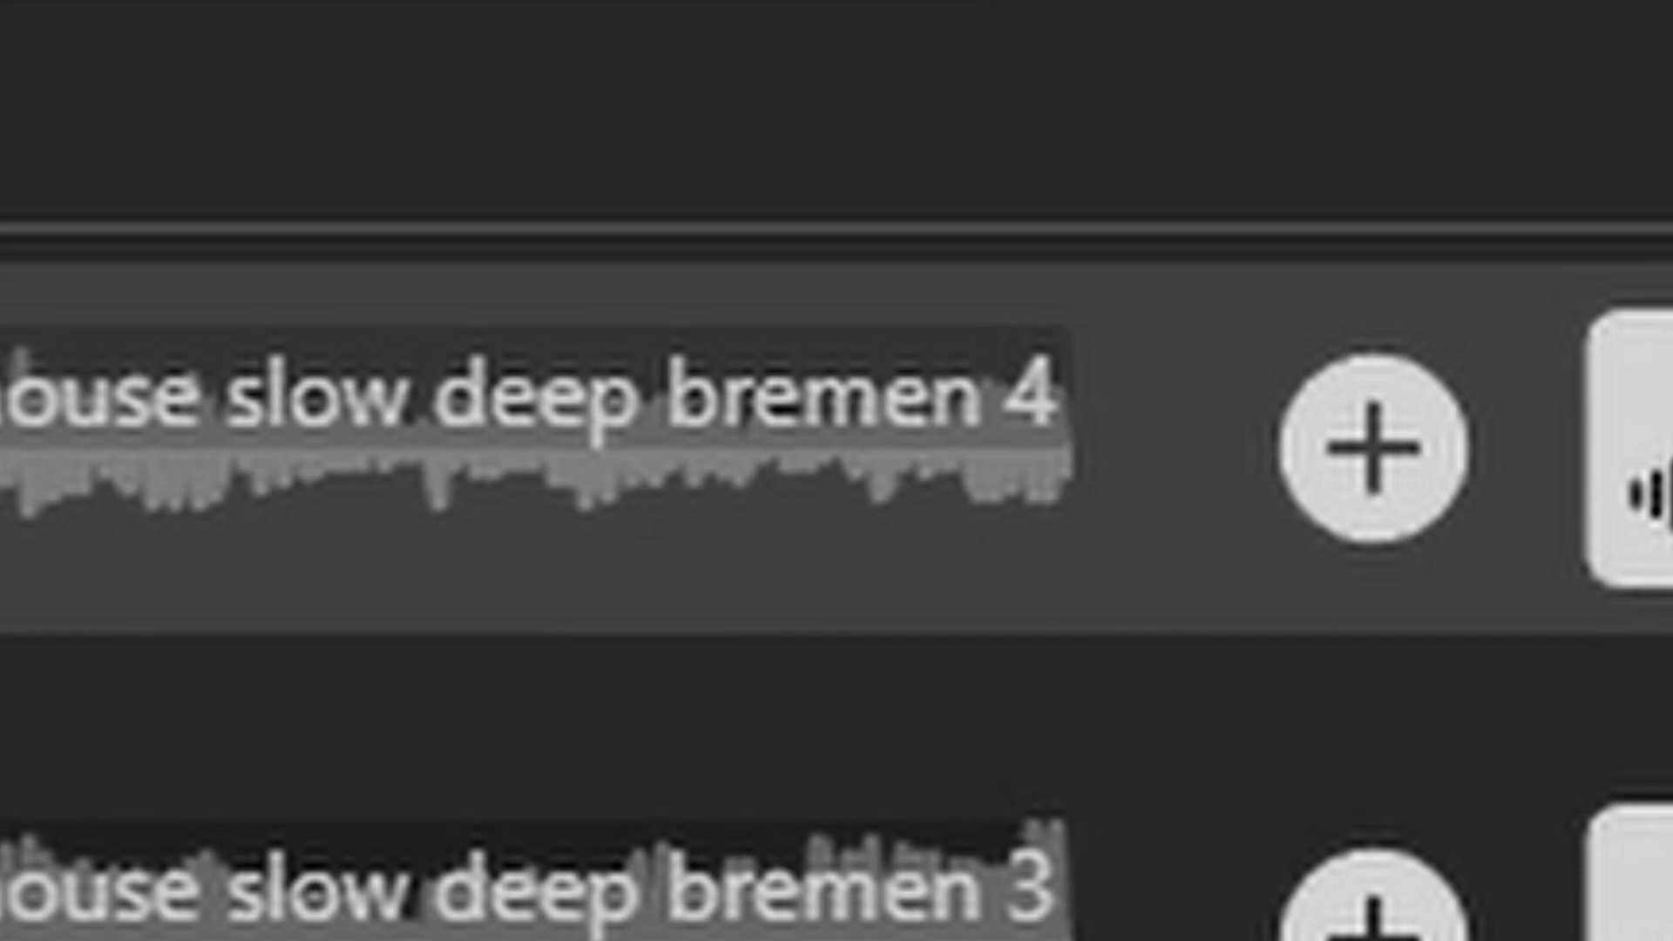
drag(1661, 454, 1203, 652)
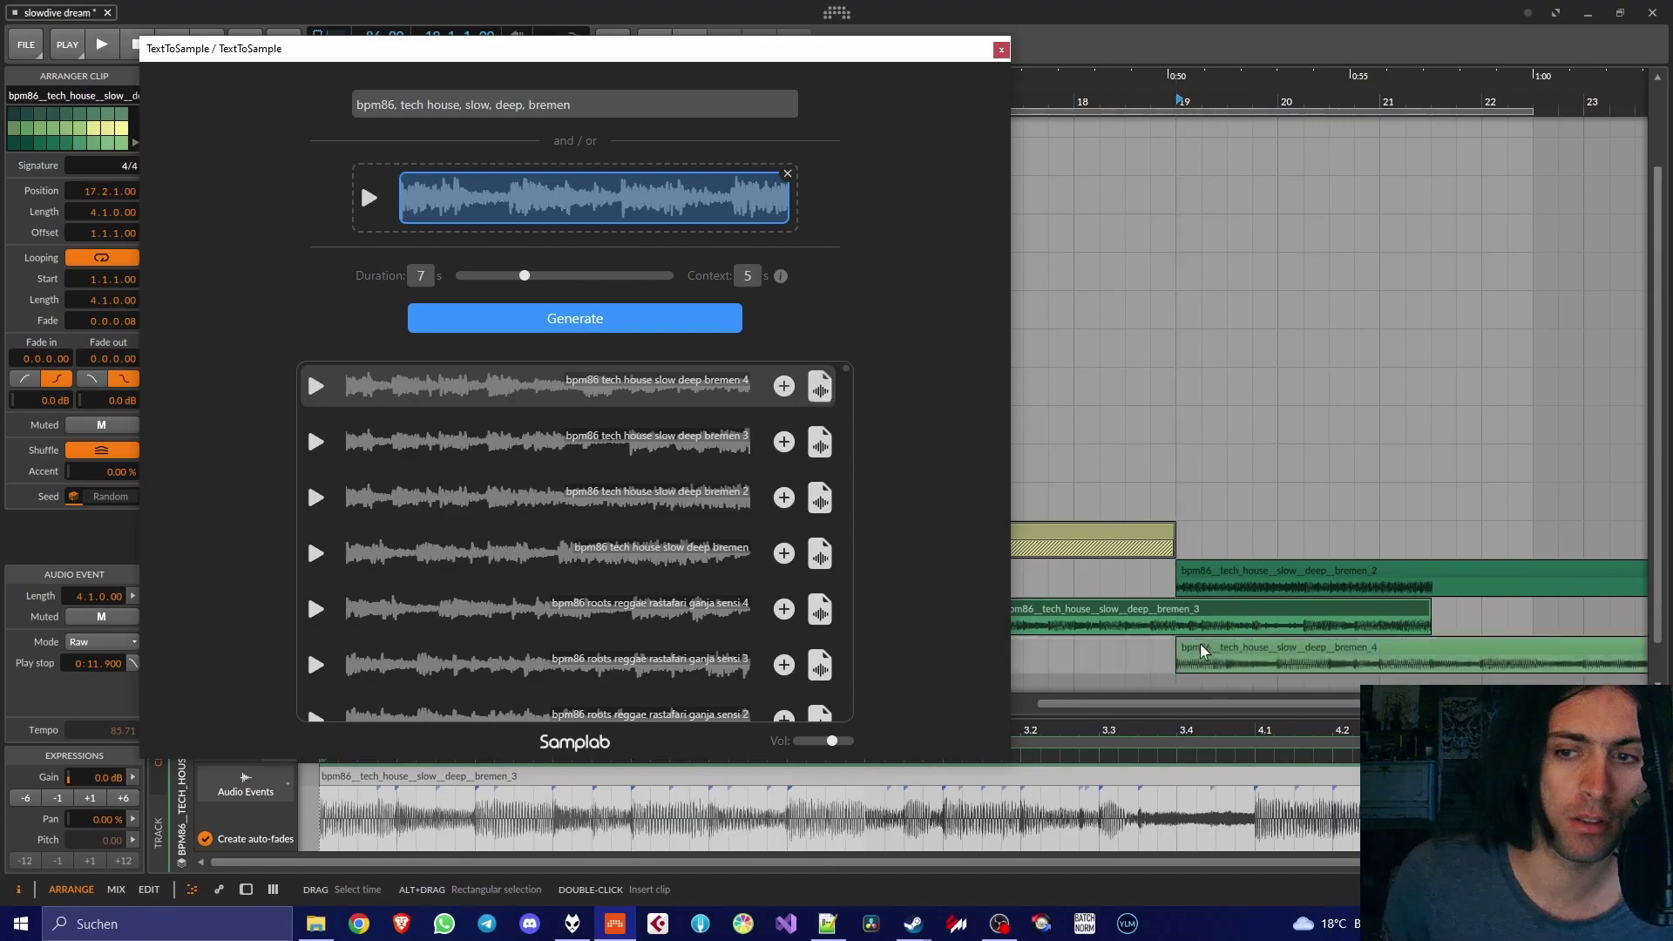
click(1001, 50)
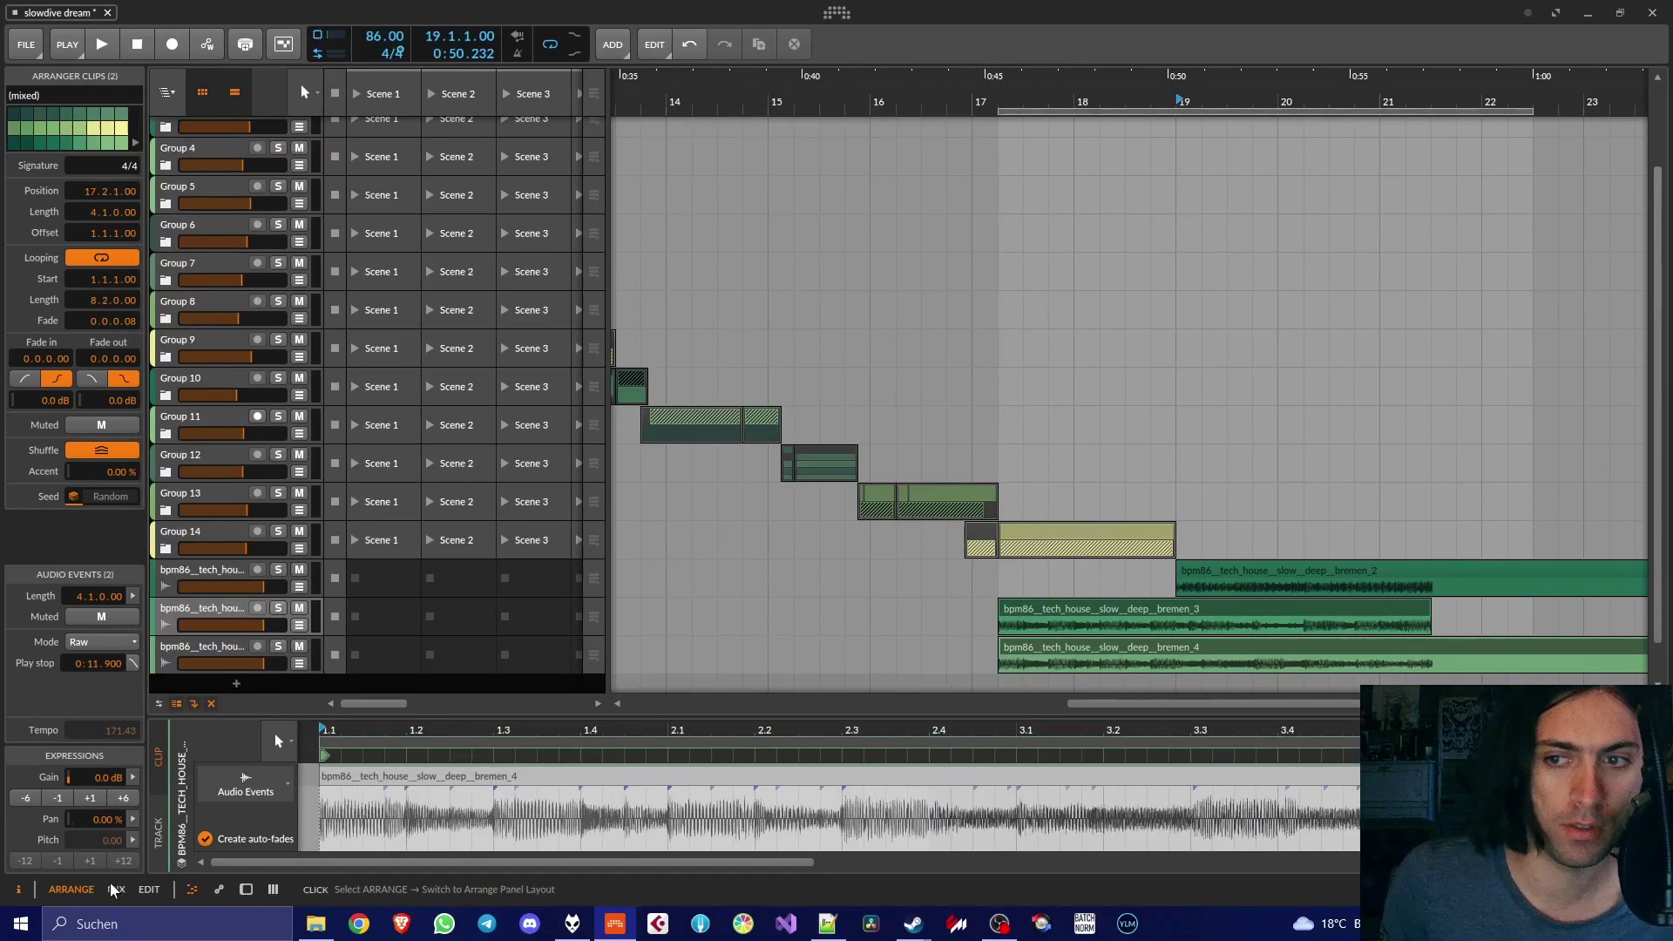
Trim the starts of the bremen_3 and bremen_4 clips together to the end of the Group 14 clip at 19.1.1.00
click(989, 603)
drag(1001, 610, 1184, 608)
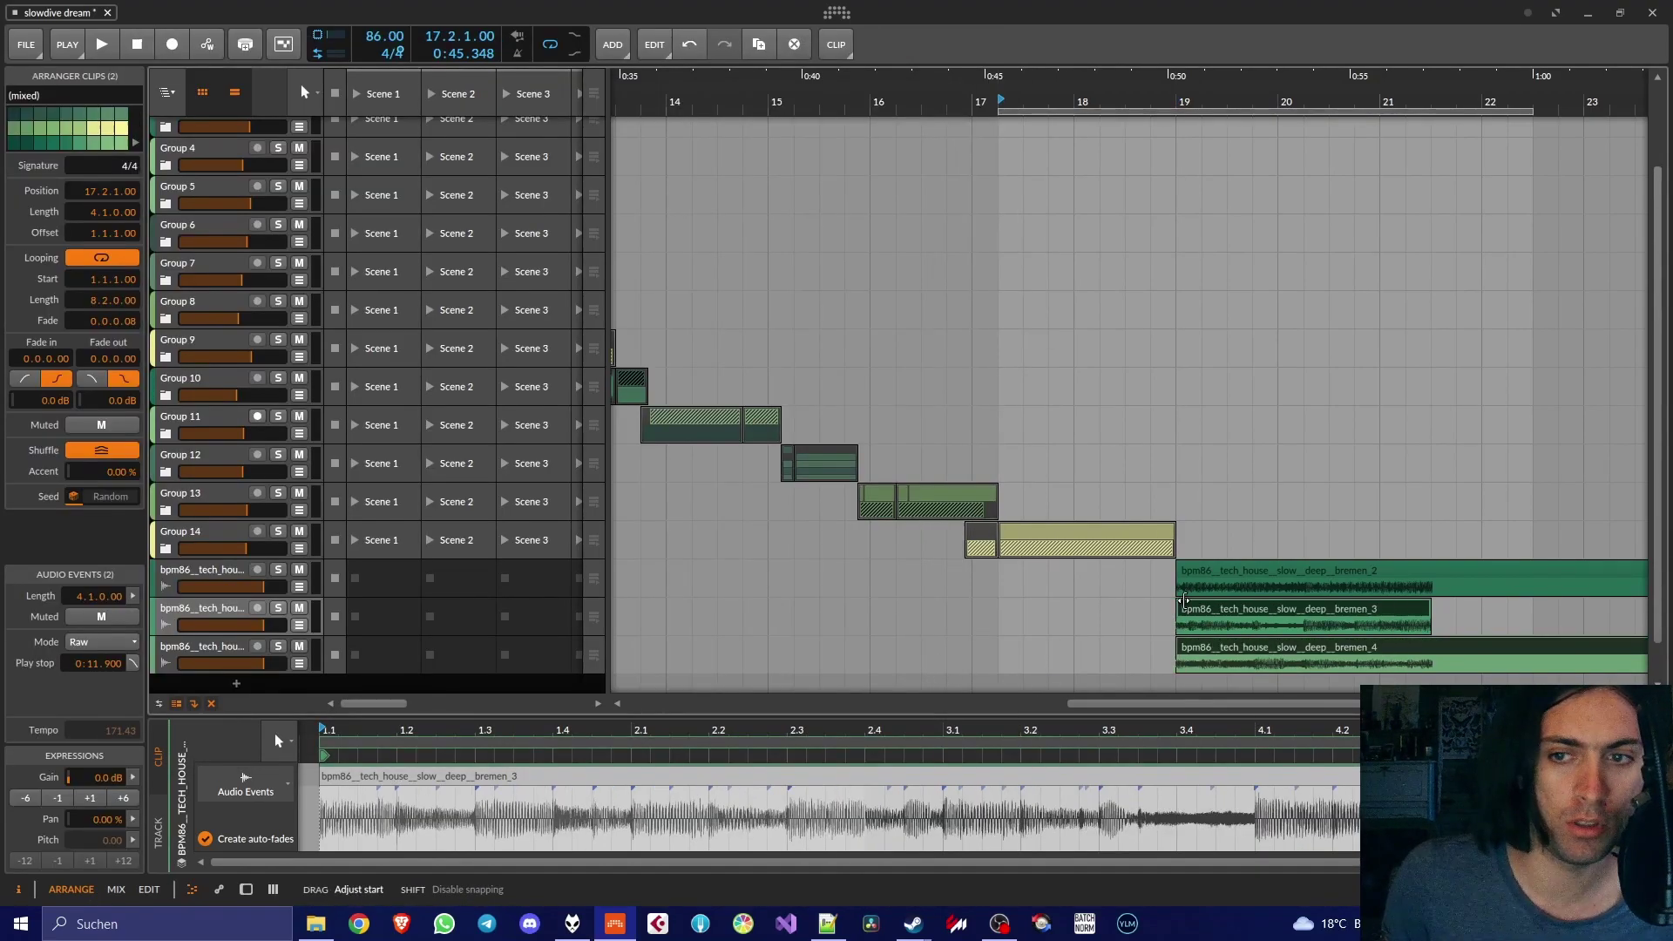
scroll(1182, 620, right, 2)
Set the playback start to 19.1.1.00 and fit the loop region to the bremen_3 clip, from bar 19.1 to 21.3
click(992, 103)
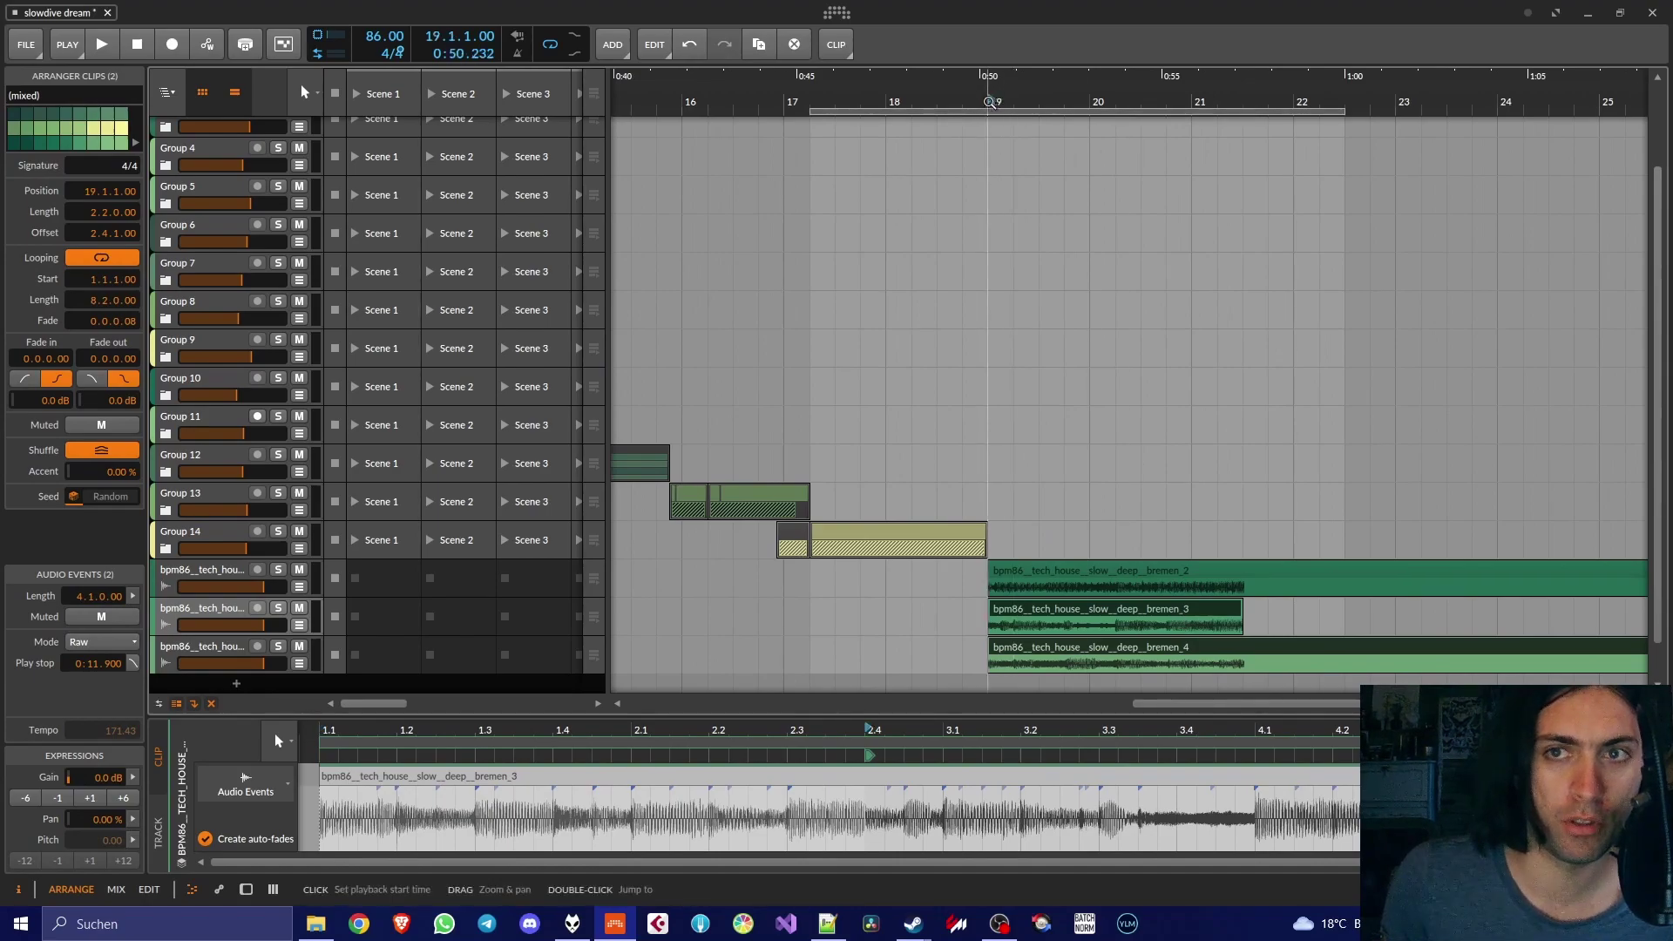
drag(811, 113, 987, 114)
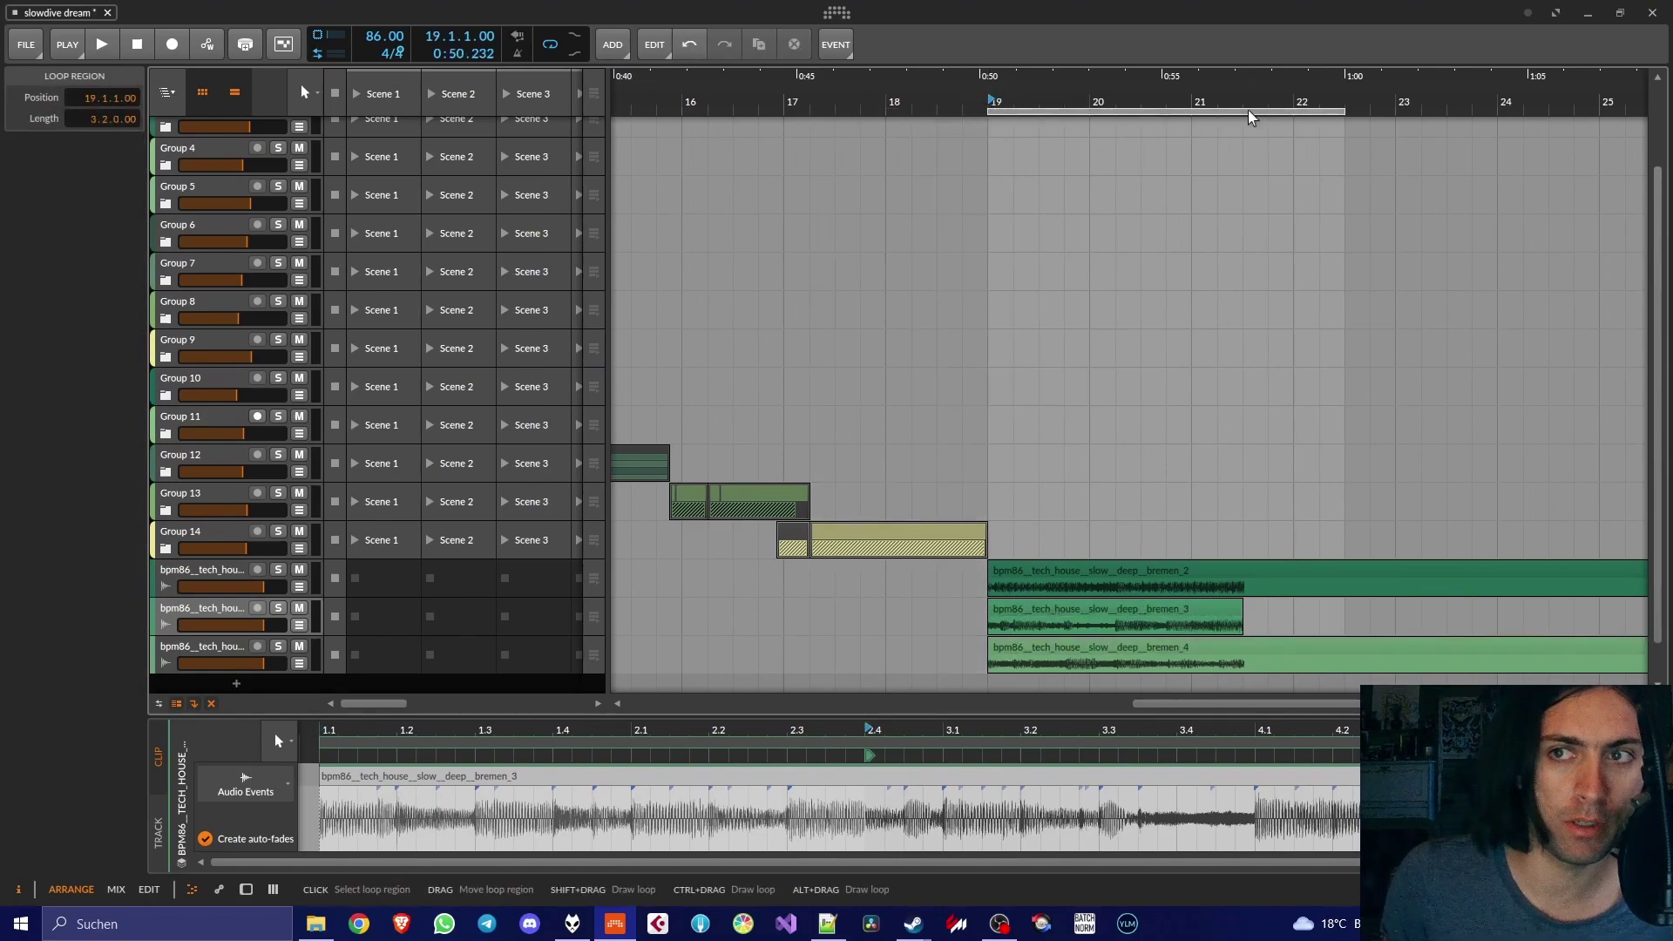
drag(1344, 112, 1244, 113)
Split the bremen_4 and bremen_2 clips at bar 21.3 and delete the parts beyond it
alt+click(1246, 651)
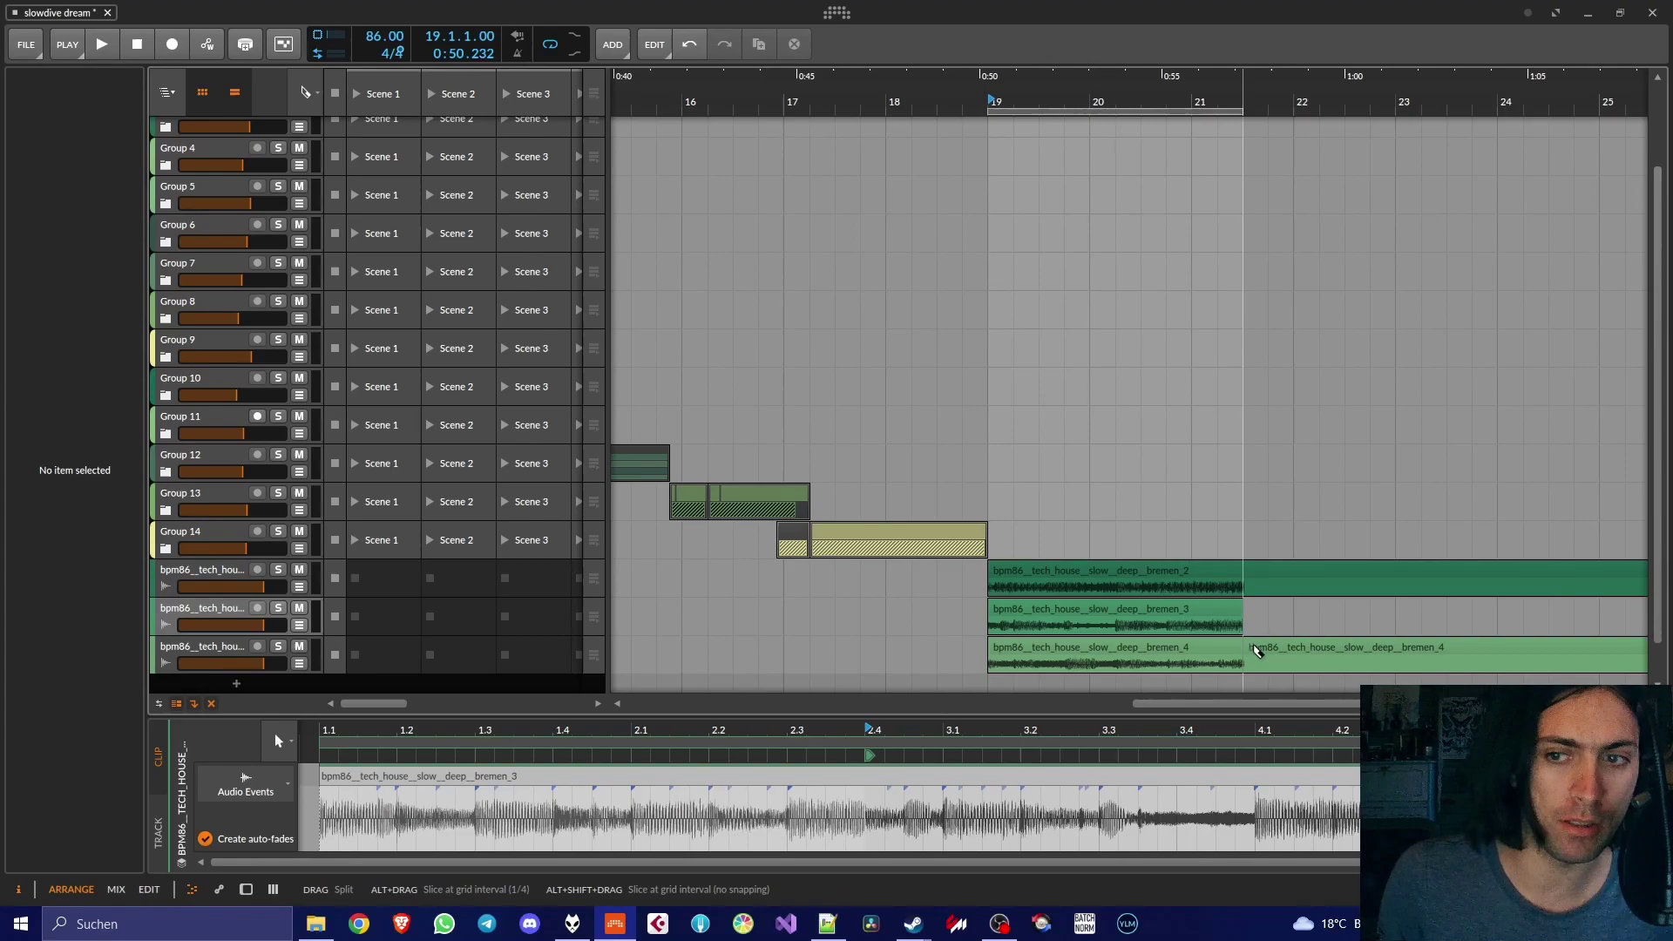
click(1263, 649)
key(Delete)
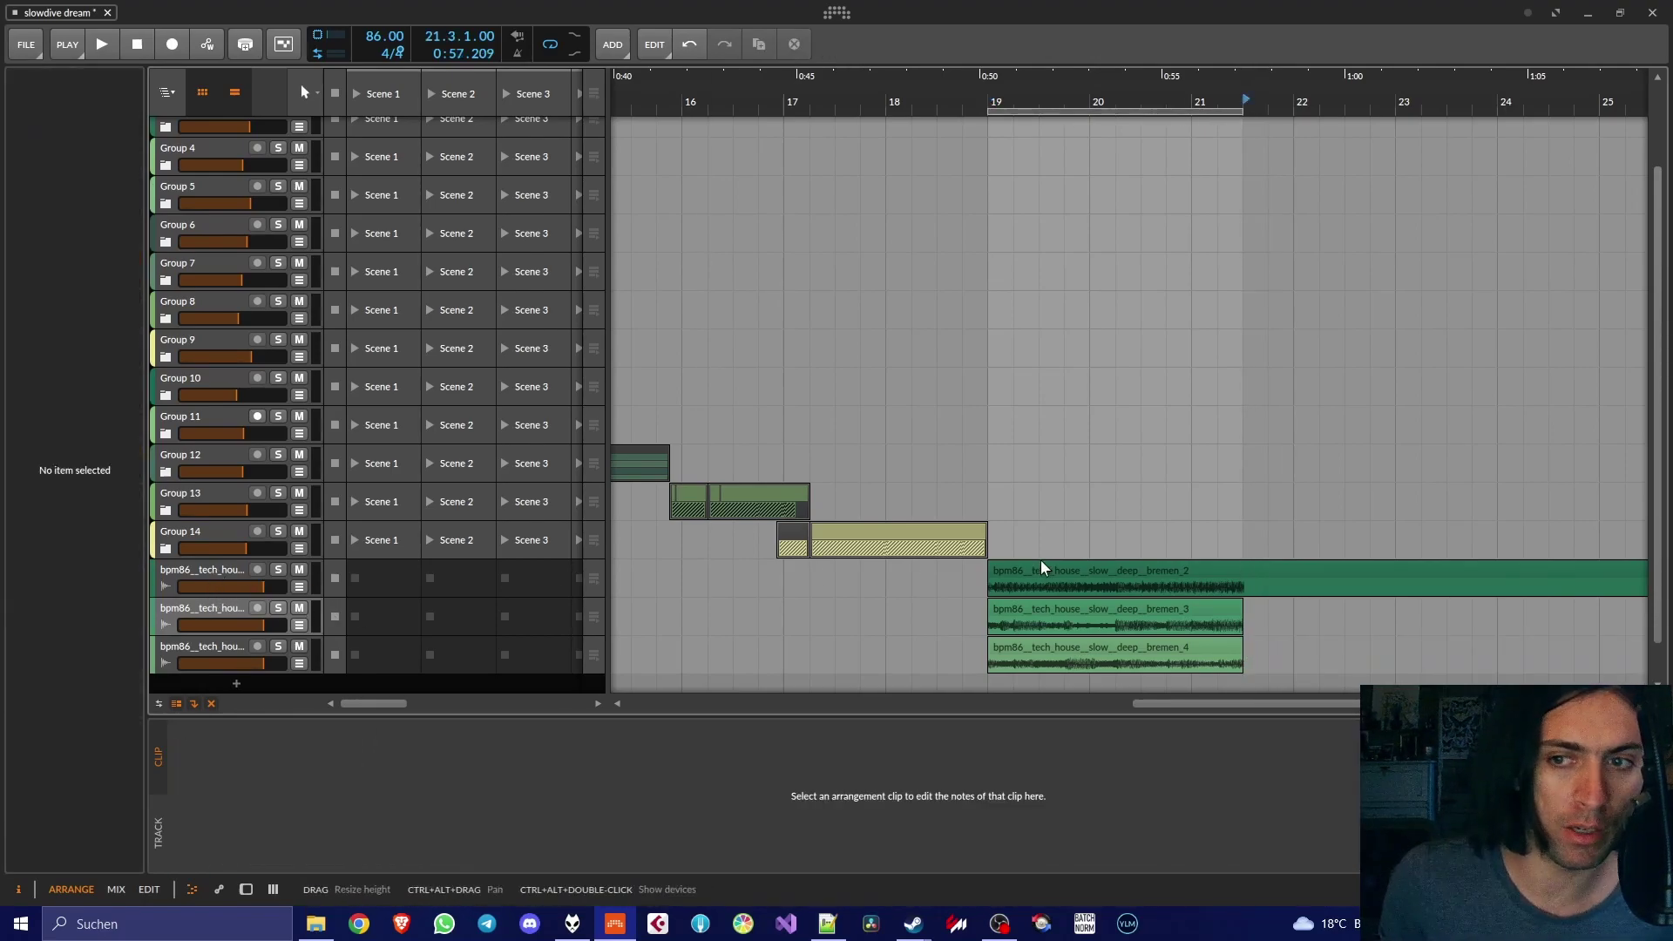
click(1271, 575)
key(ctrl+e)
key(Delete)
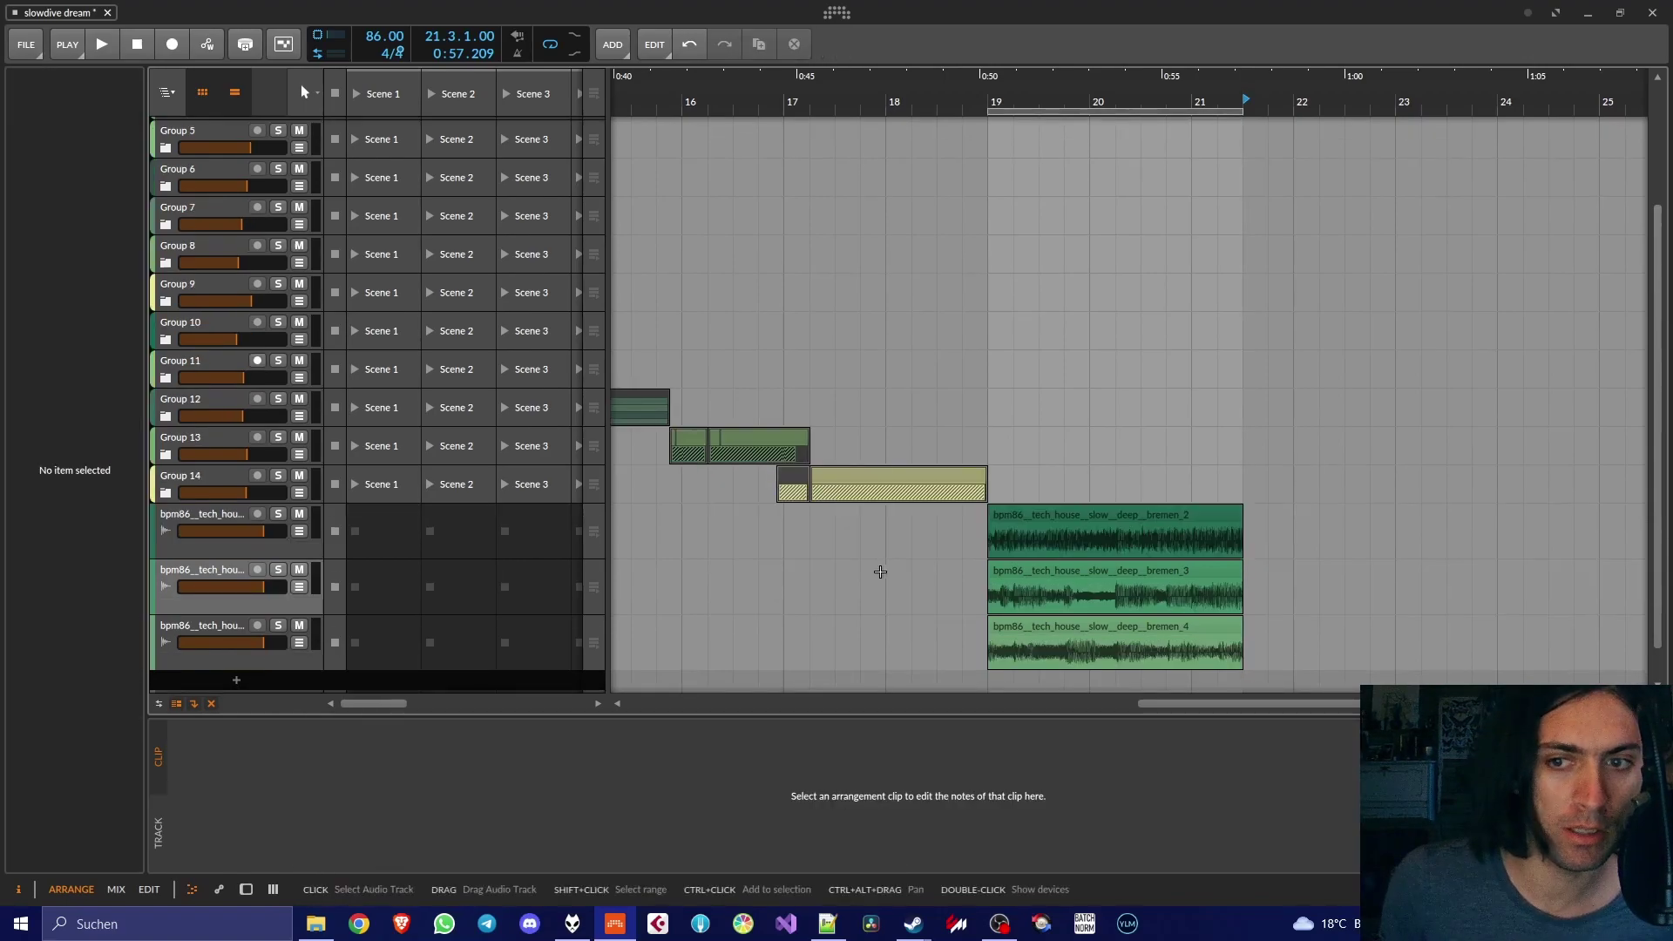
Mute the bremen_3 and bremen_4 tracks and play the transition from Group 14 into the bremen_2 continuation
scroll(945, 567, up, 5)
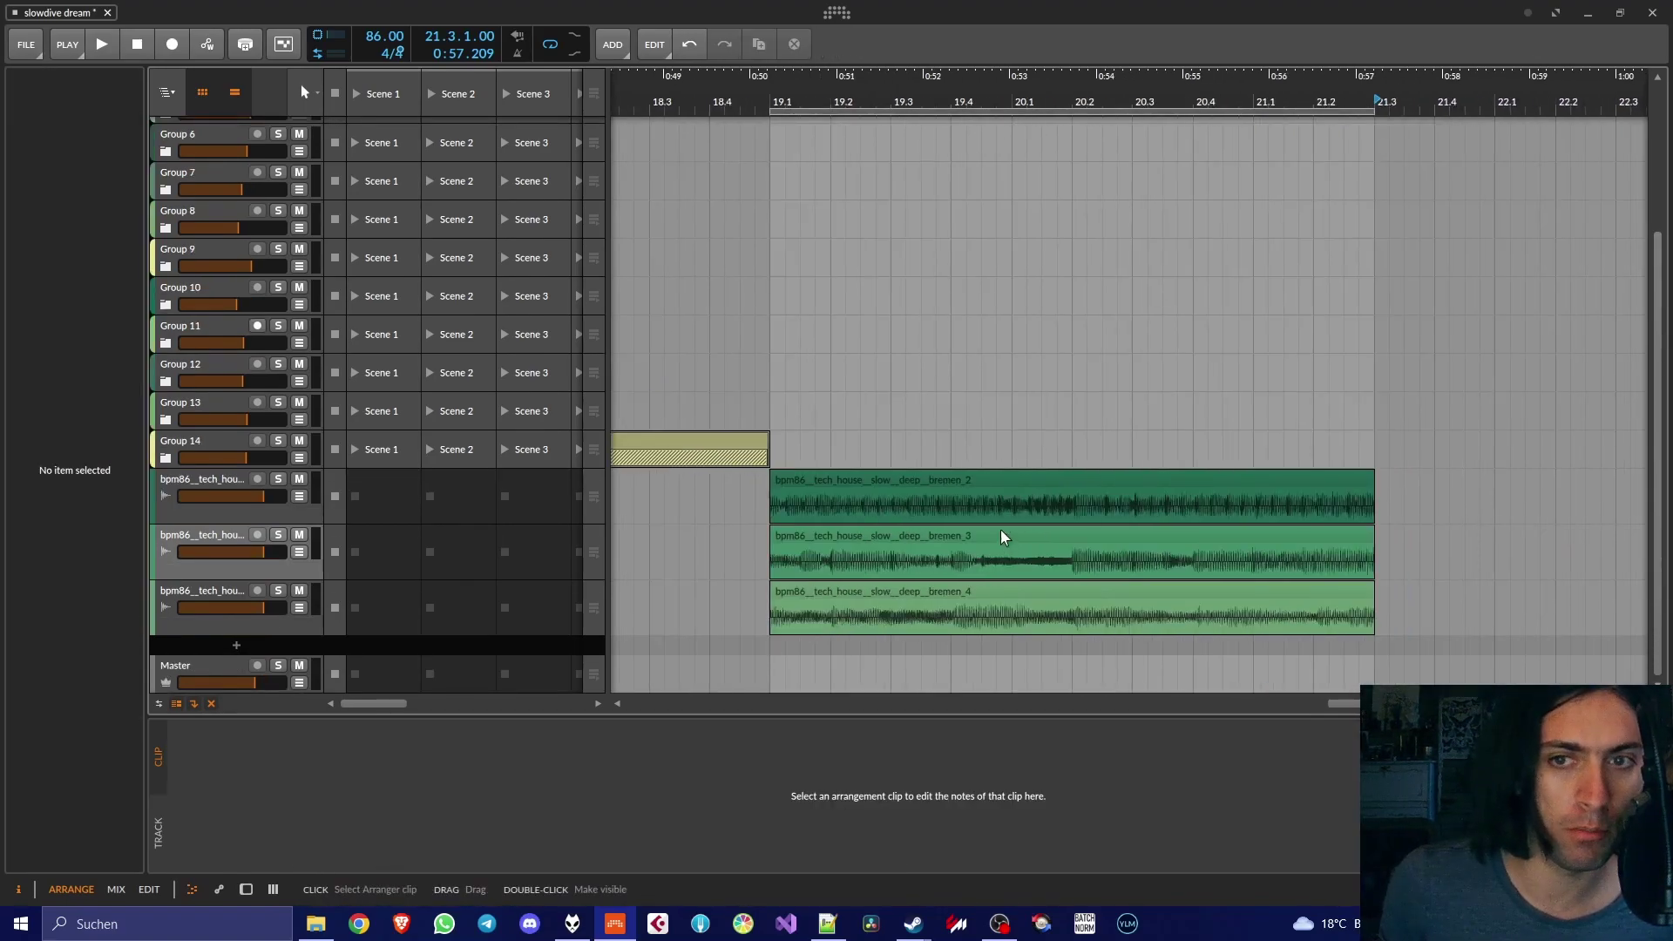
scroll(1001, 530, left, 1)
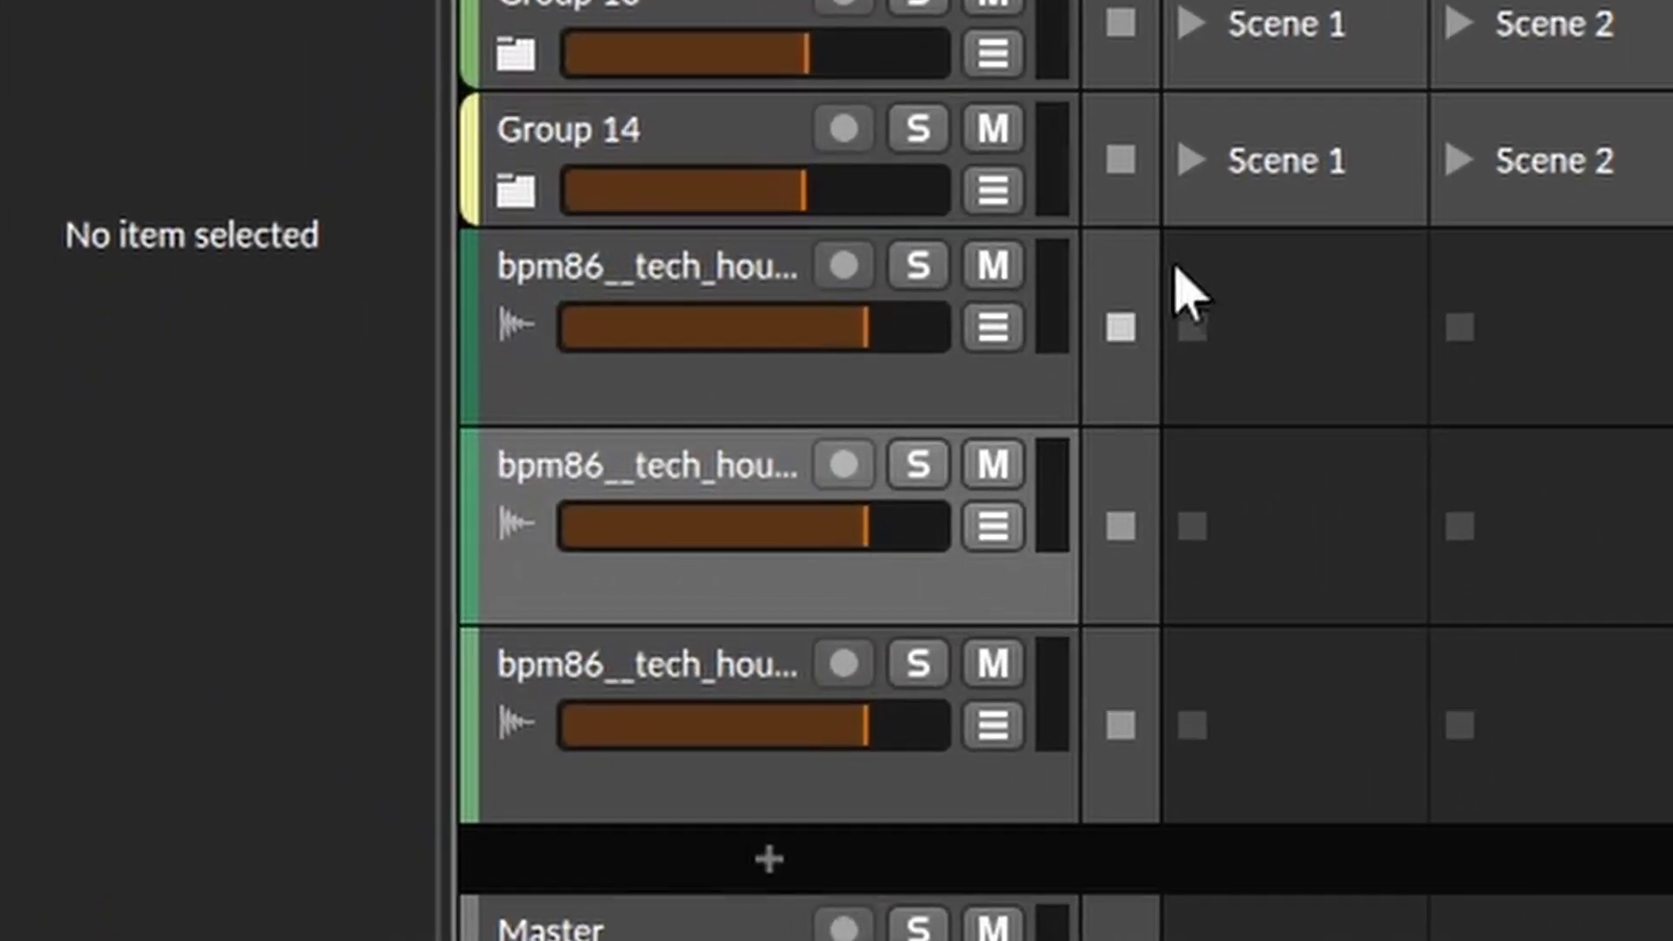
click(993, 465)
click(994, 664)
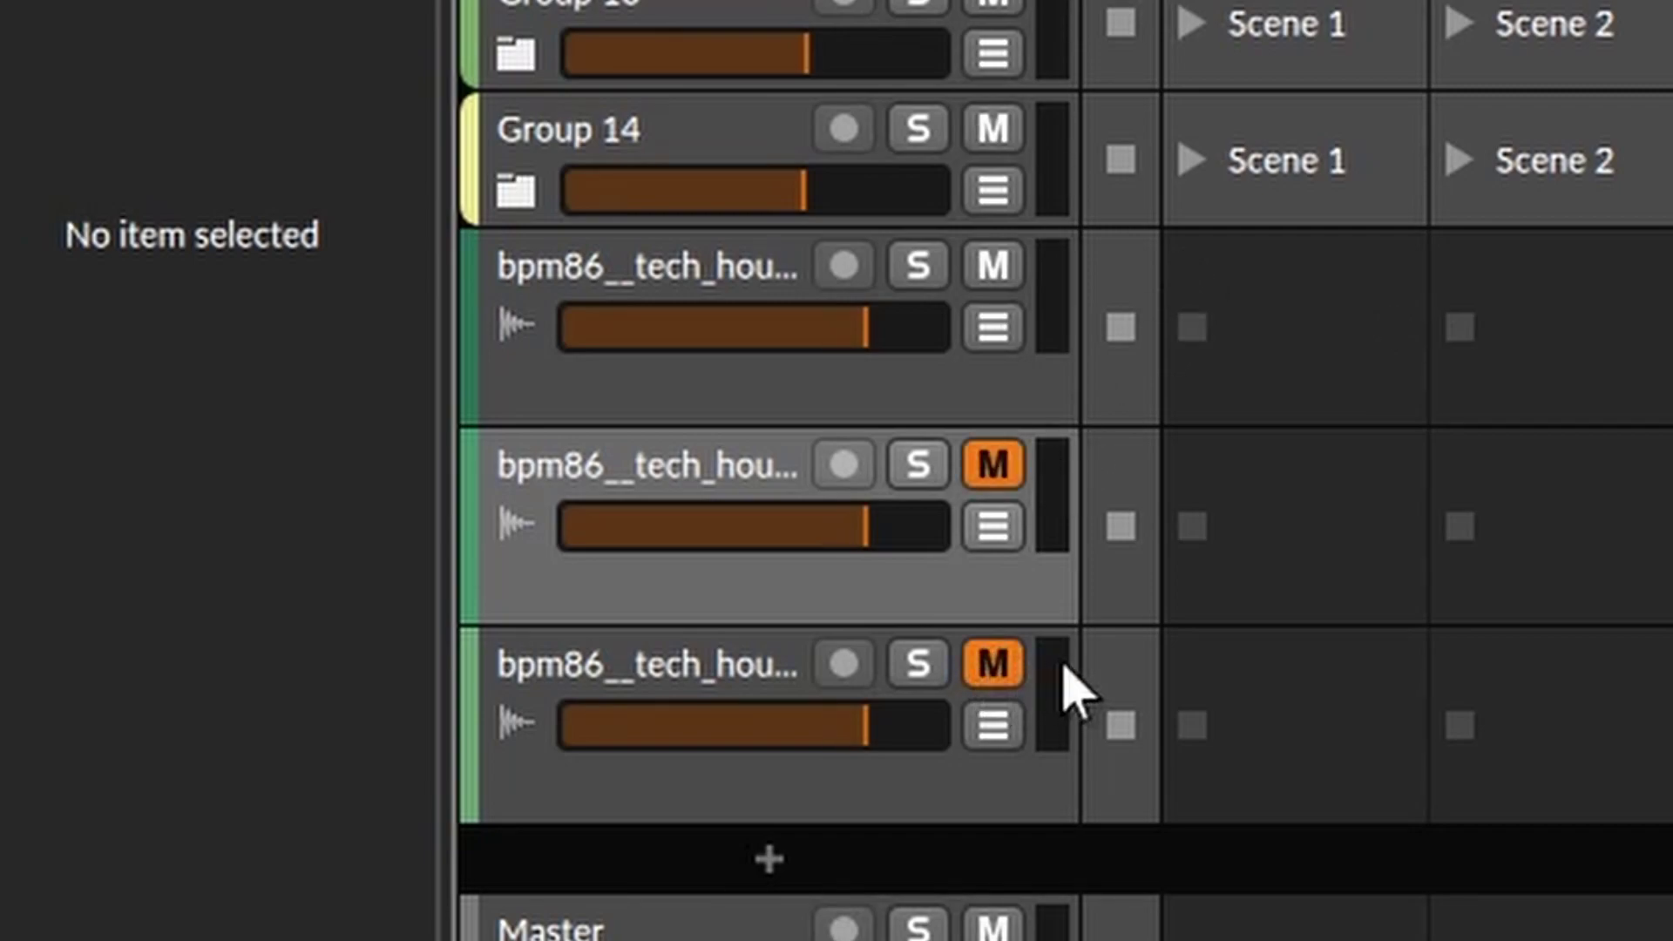
key(space)
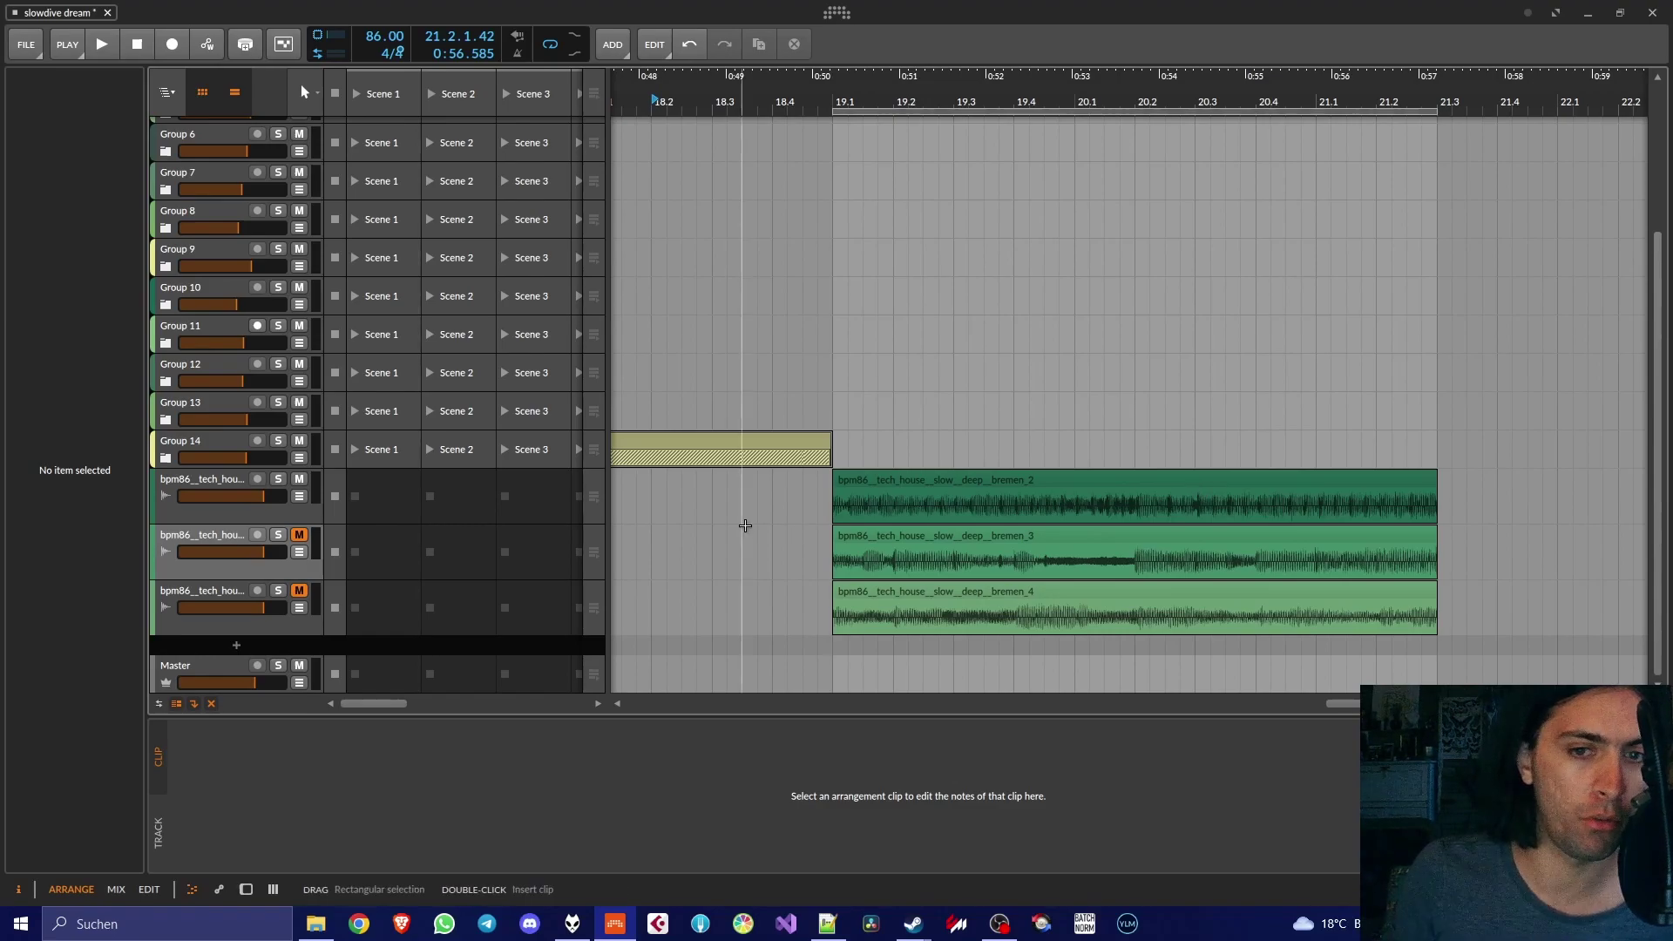
Switch the track mutes to audition the bremen_3 continuation alone and the bremen_4 continuation alone
click(299, 534)
click(299, 478)
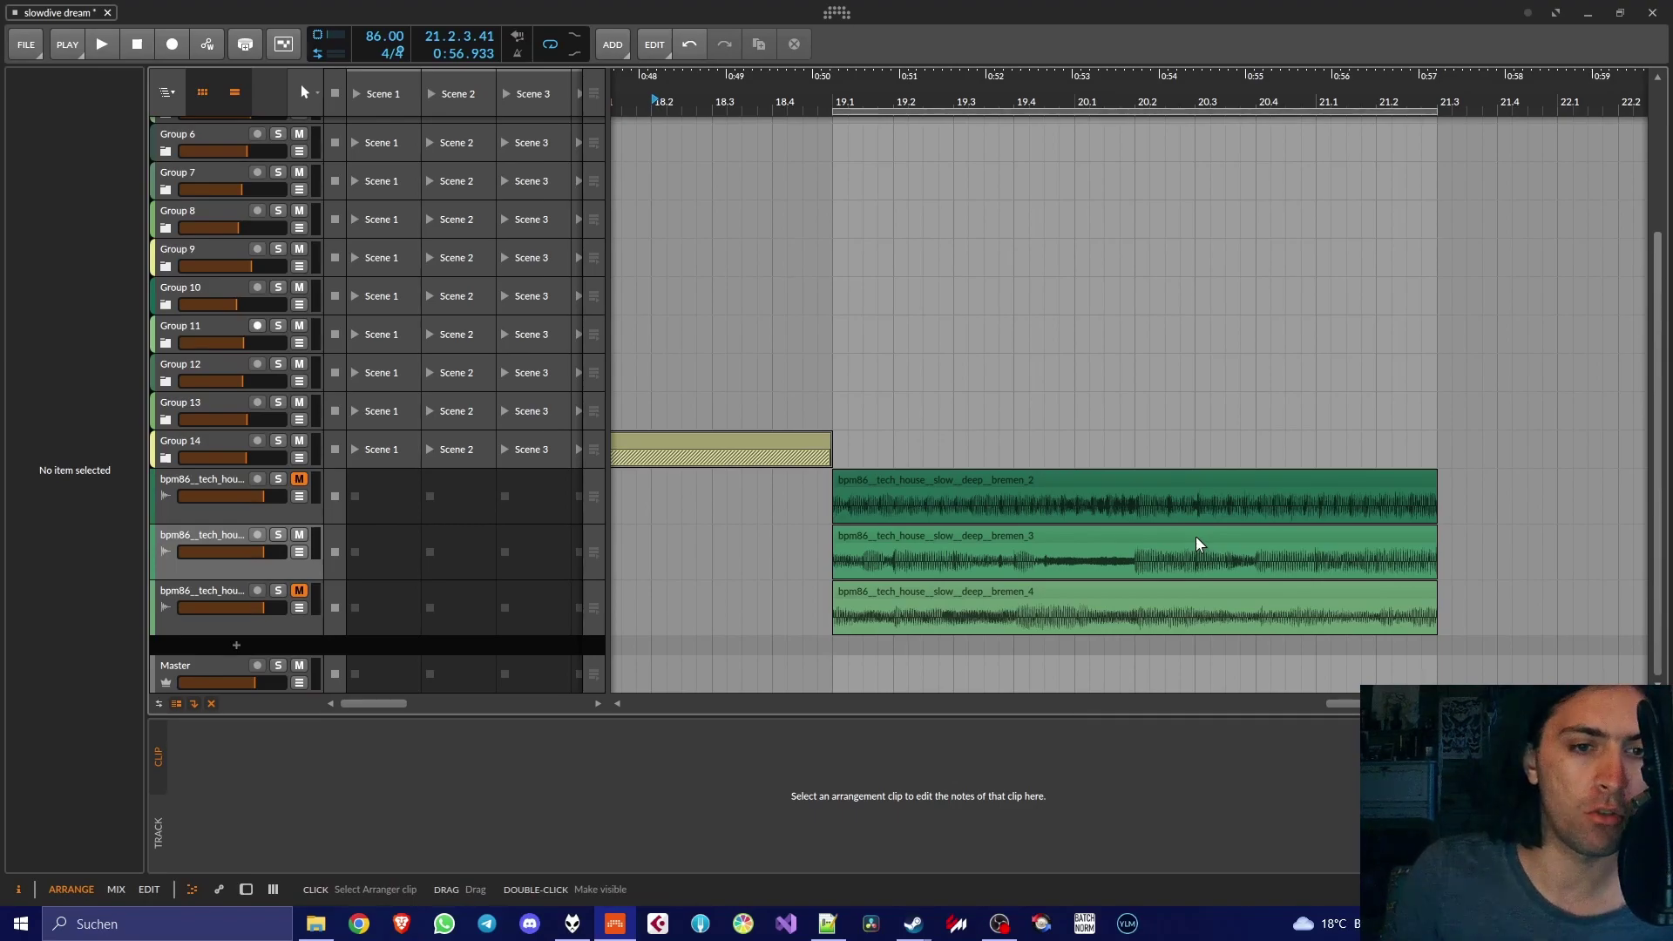
click(299, 535)
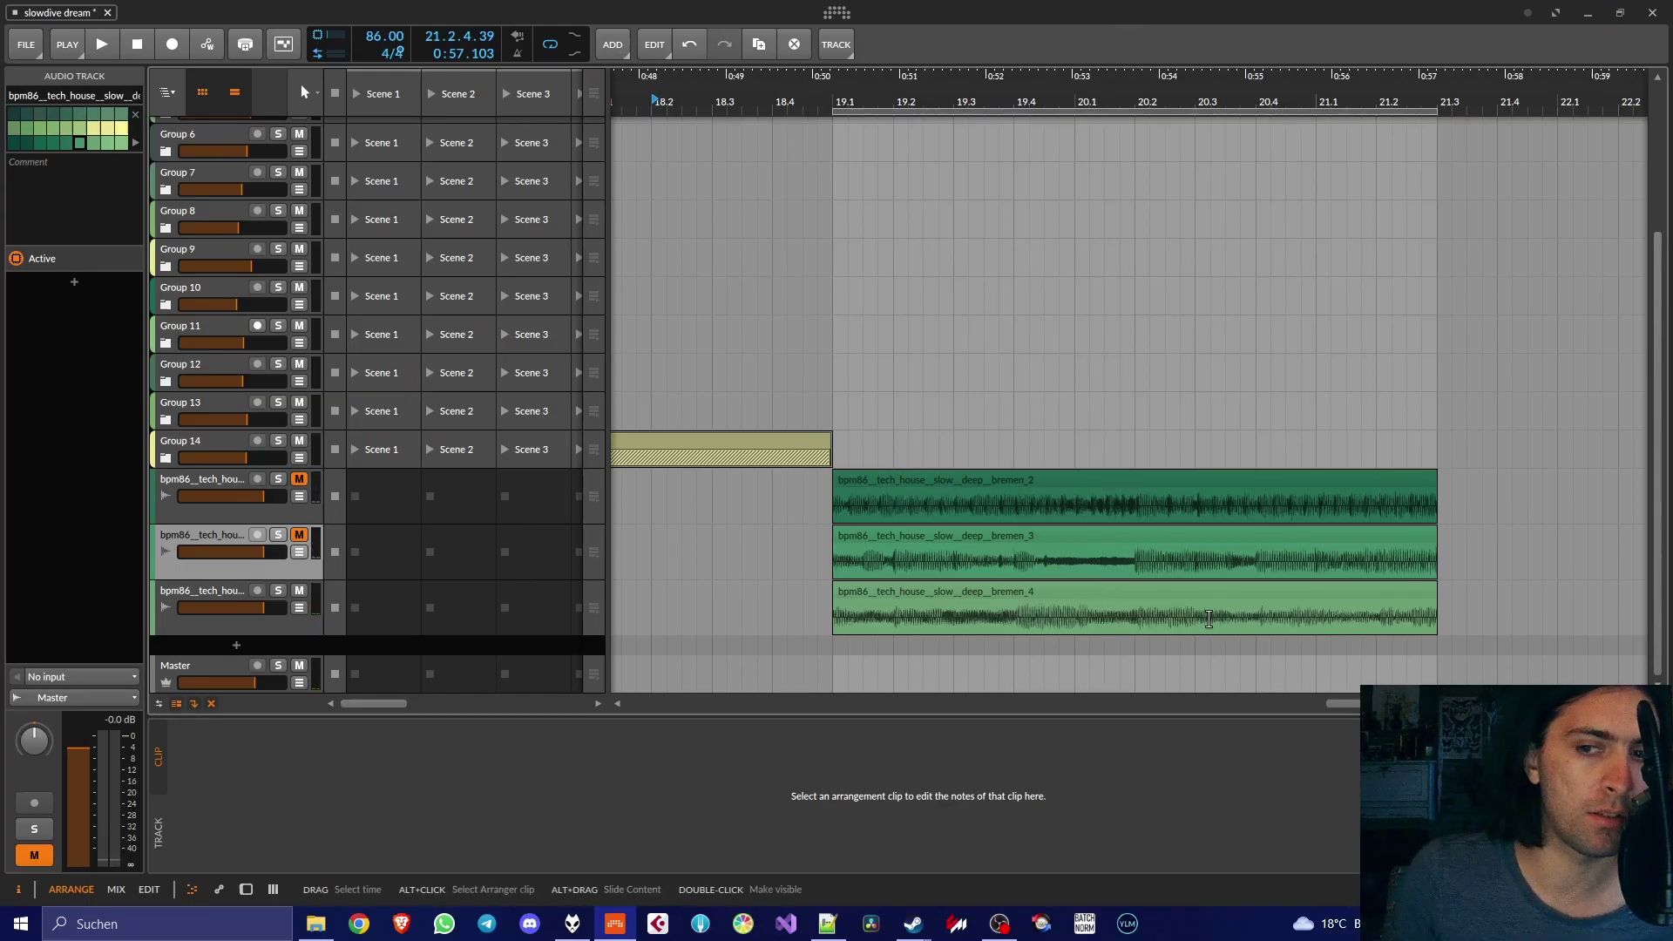
Move the bremen_4 track directly below Group 14, unmute the bremen_2 track, and group these two tracks
drag(197, 591, 216, 484)
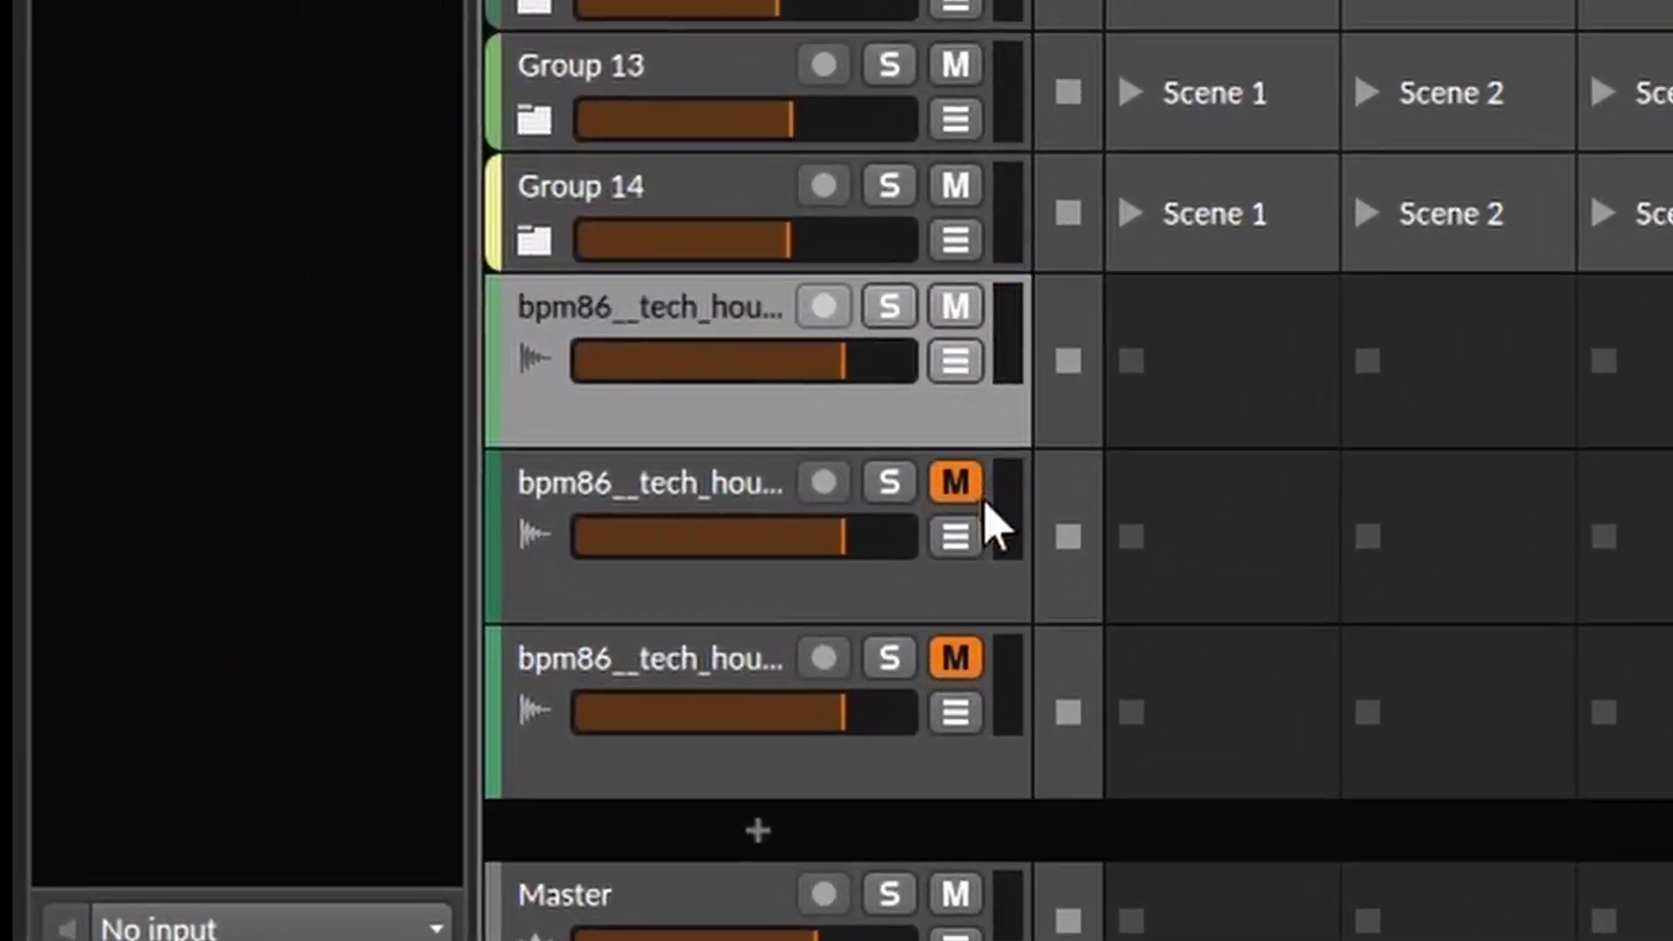
click(959, 486)
shift+click(595, 491)
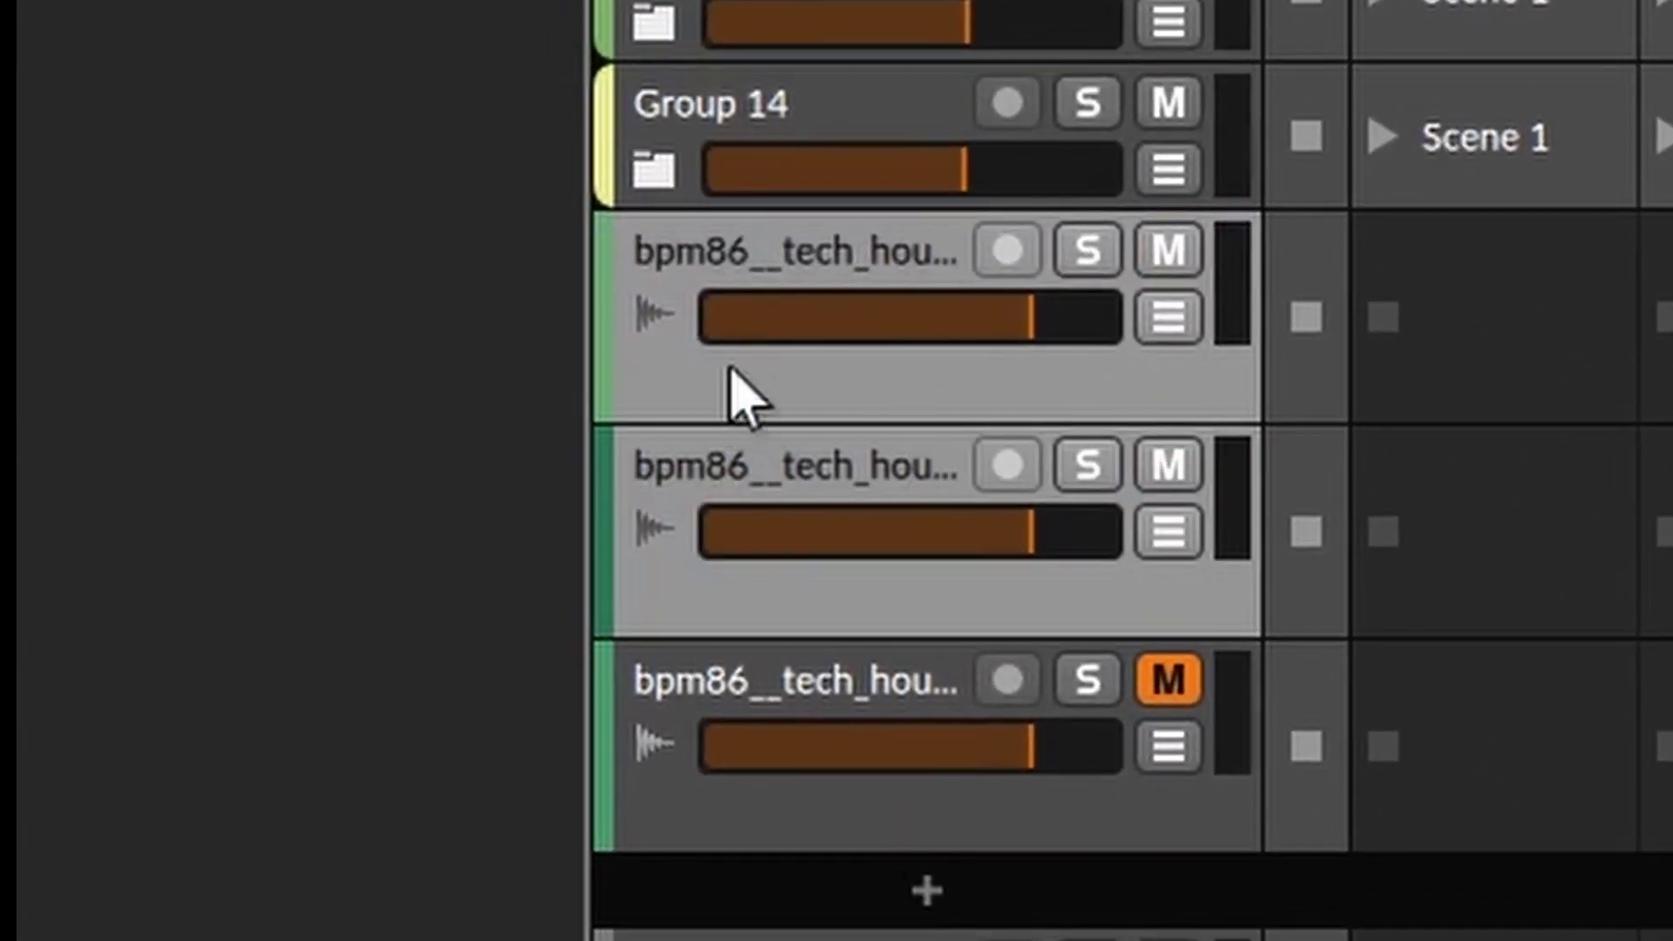
right_click(604, 401)
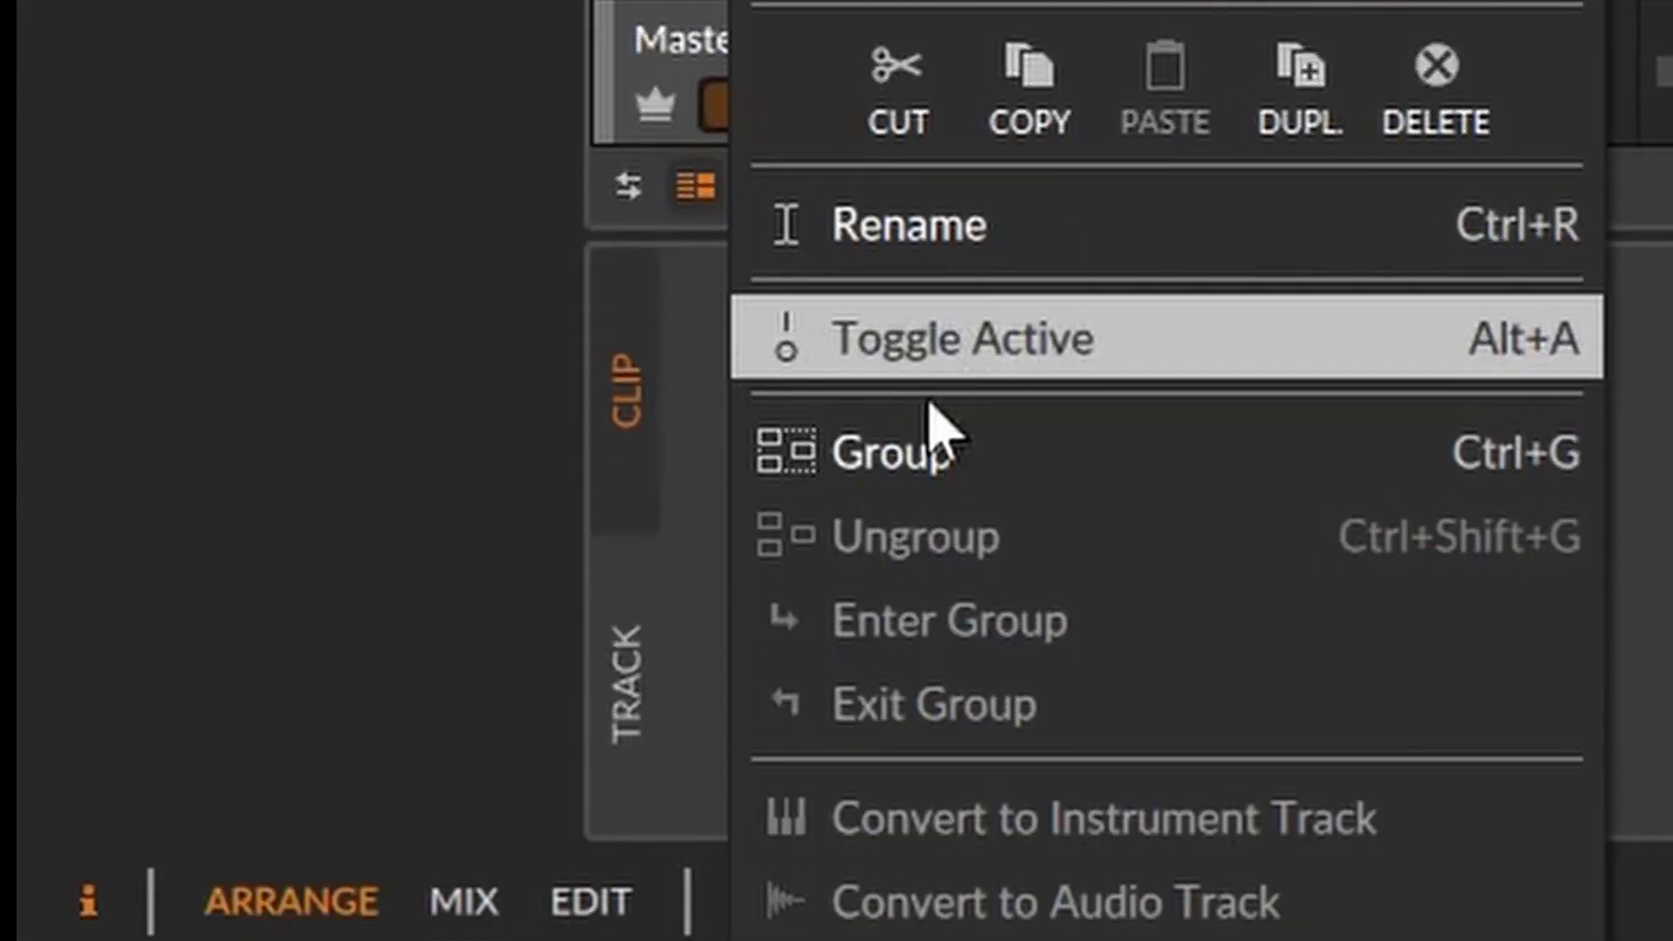
click(933, 427)
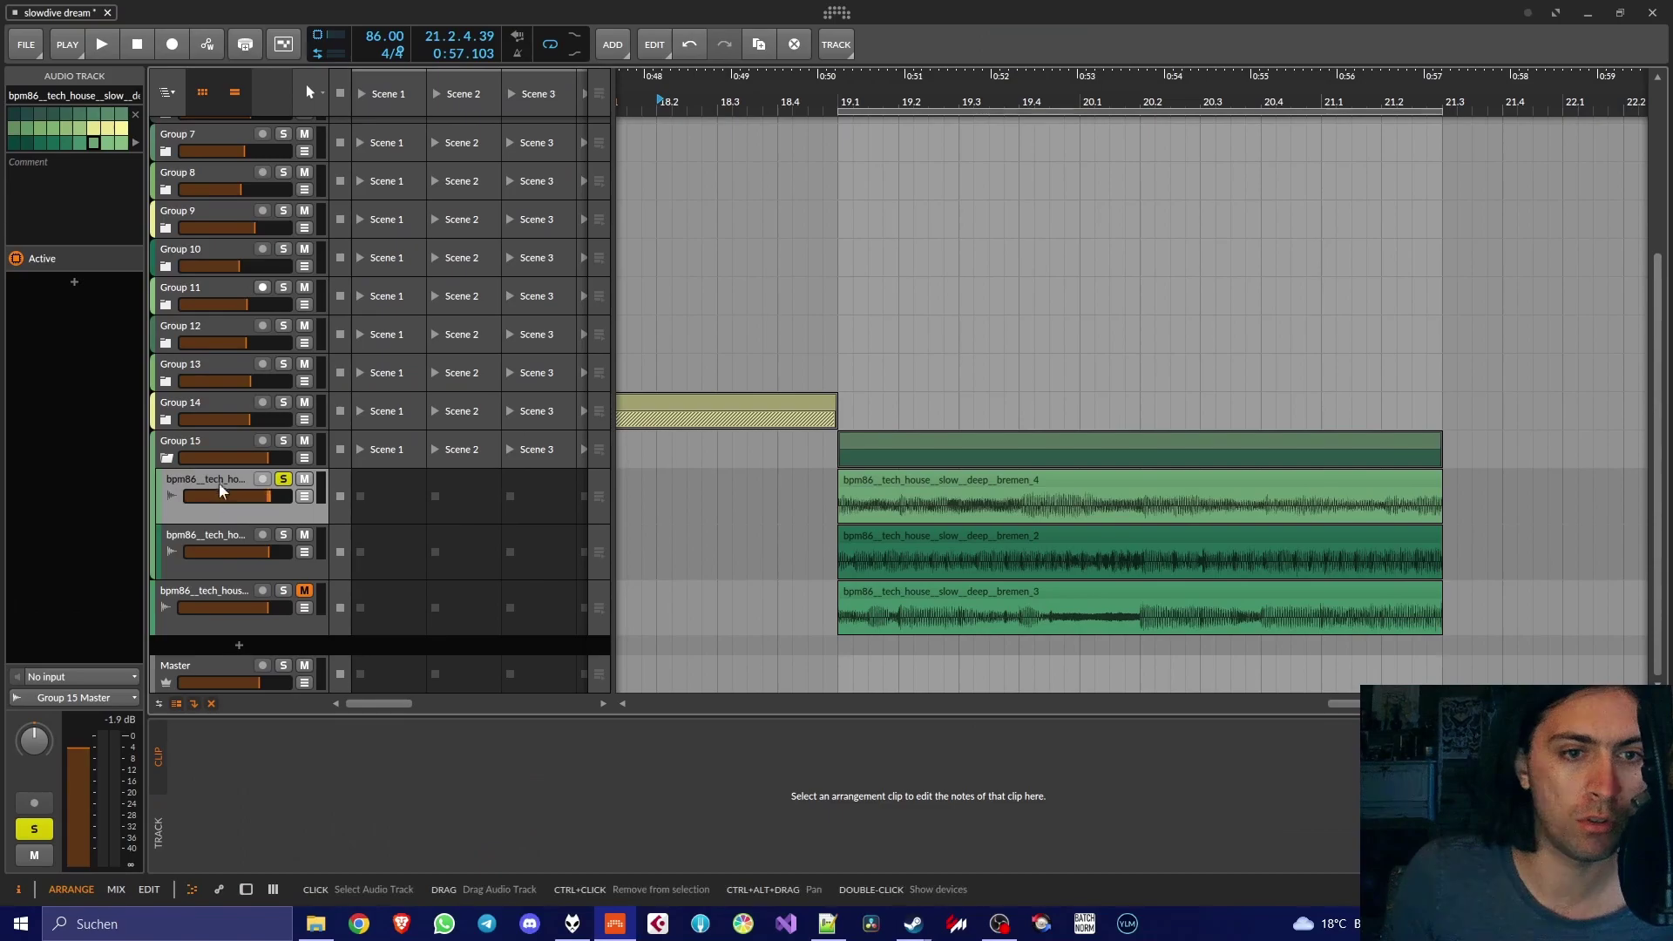
Insert a Tool device on both Group 15 tracks and pan them to opposite sides, with bremen_2 at 100 %
double_click(223, 491)
click(185, 771)
text(t)
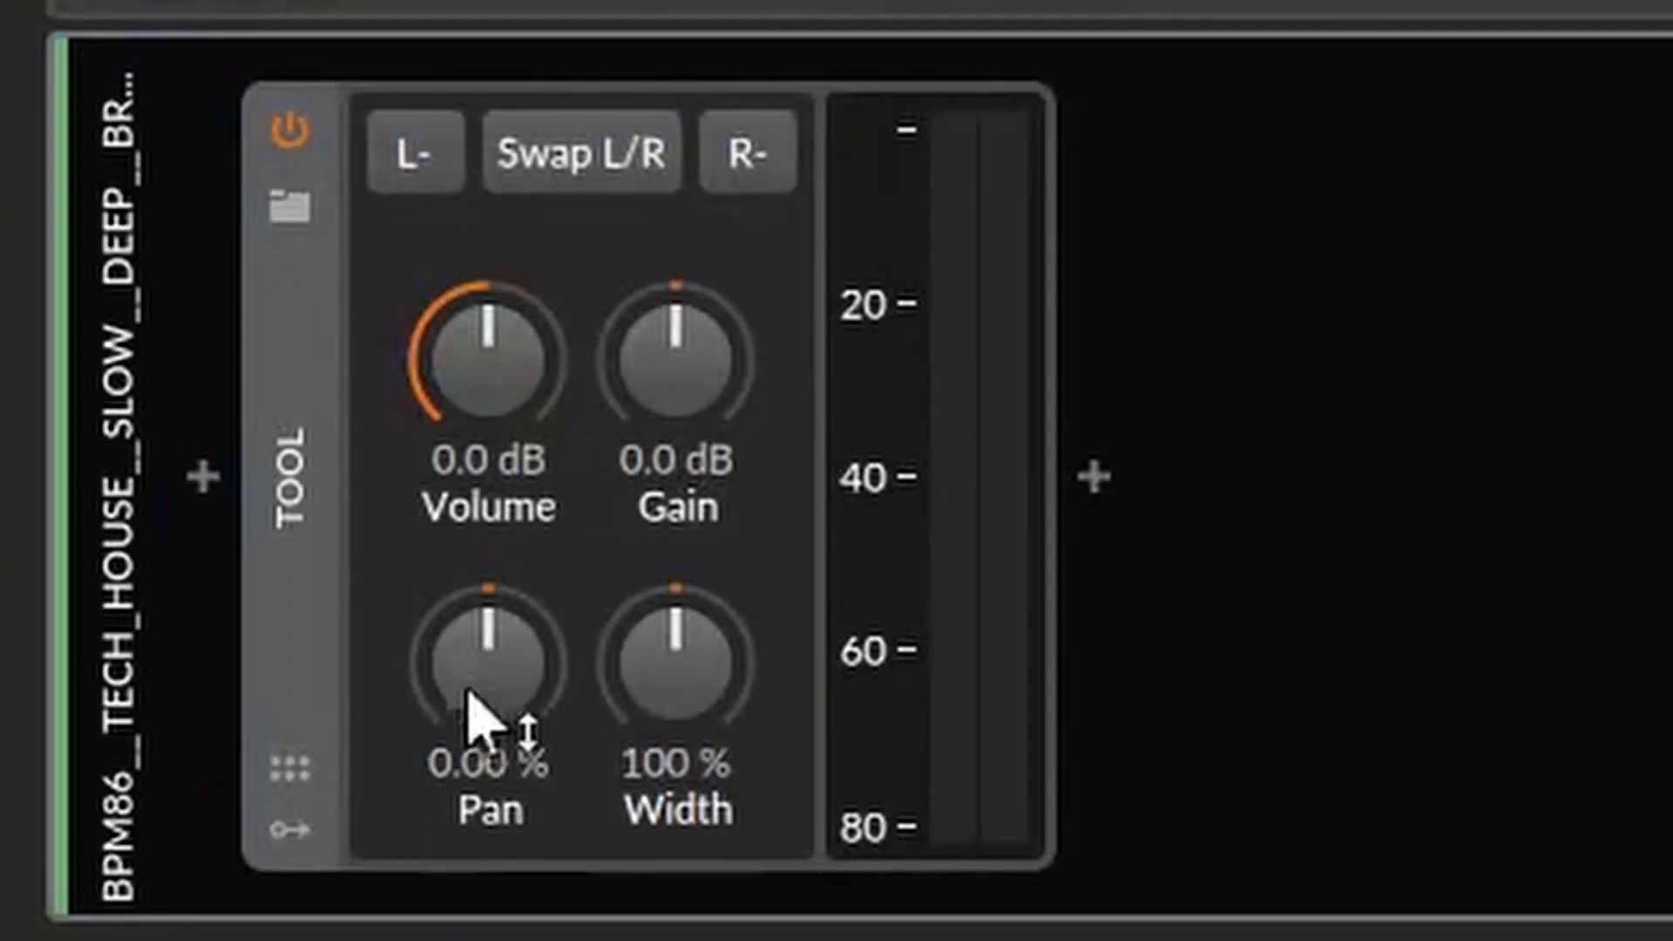
drag(484, 632, 486, 800)
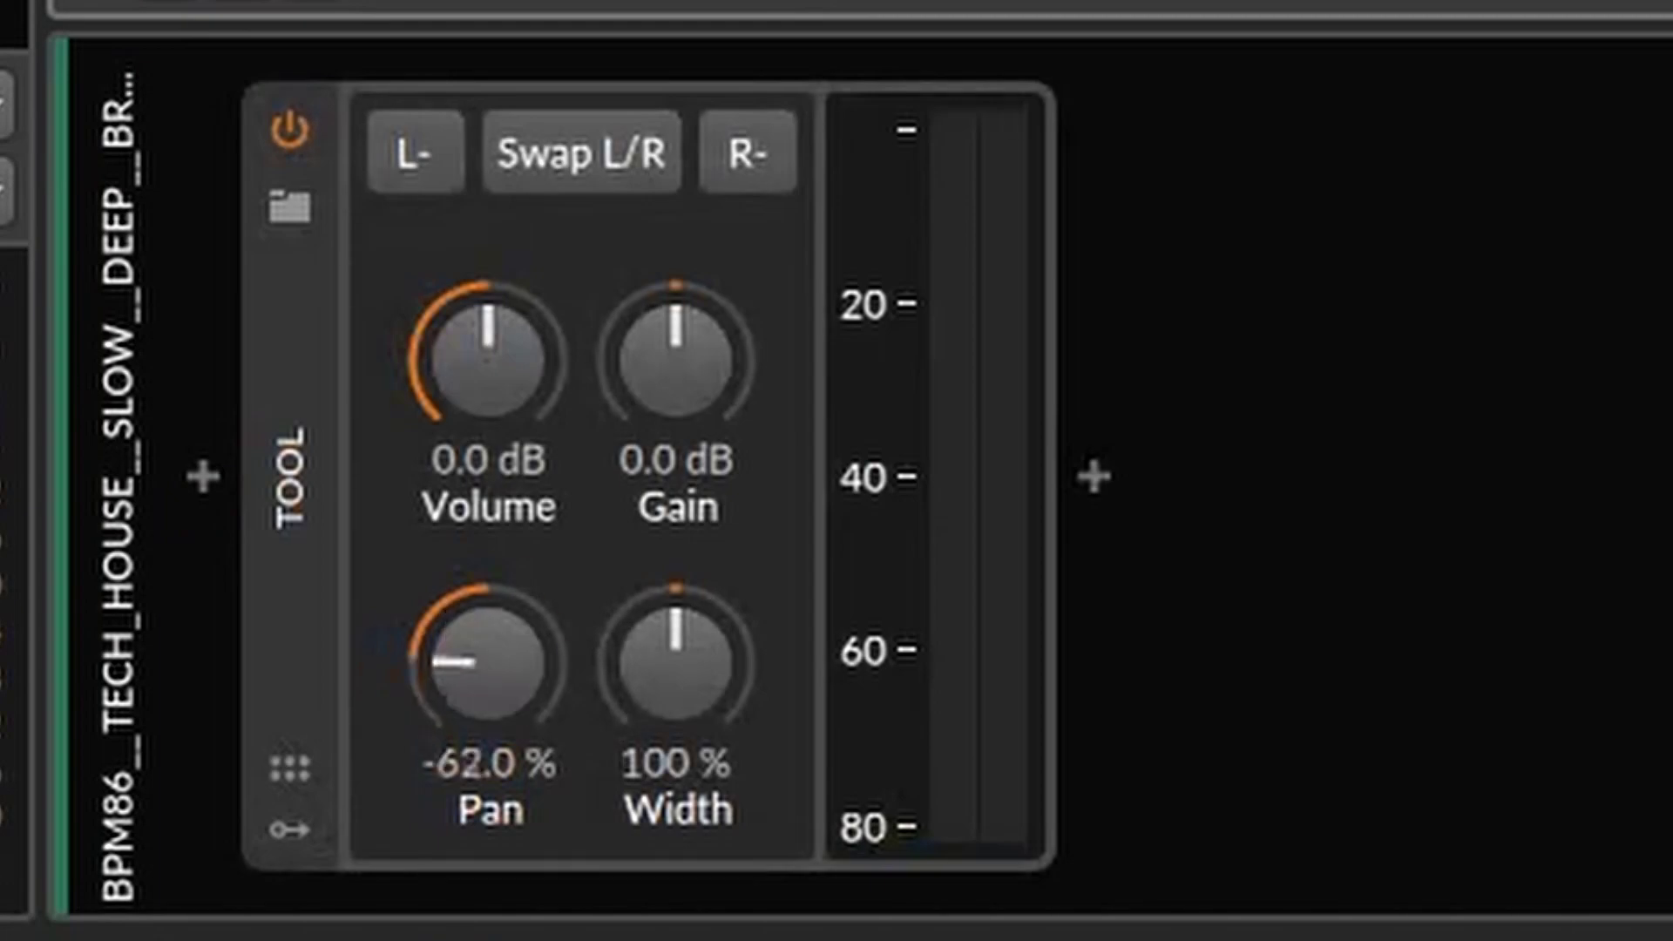
drag(488, 663, 488, 576)
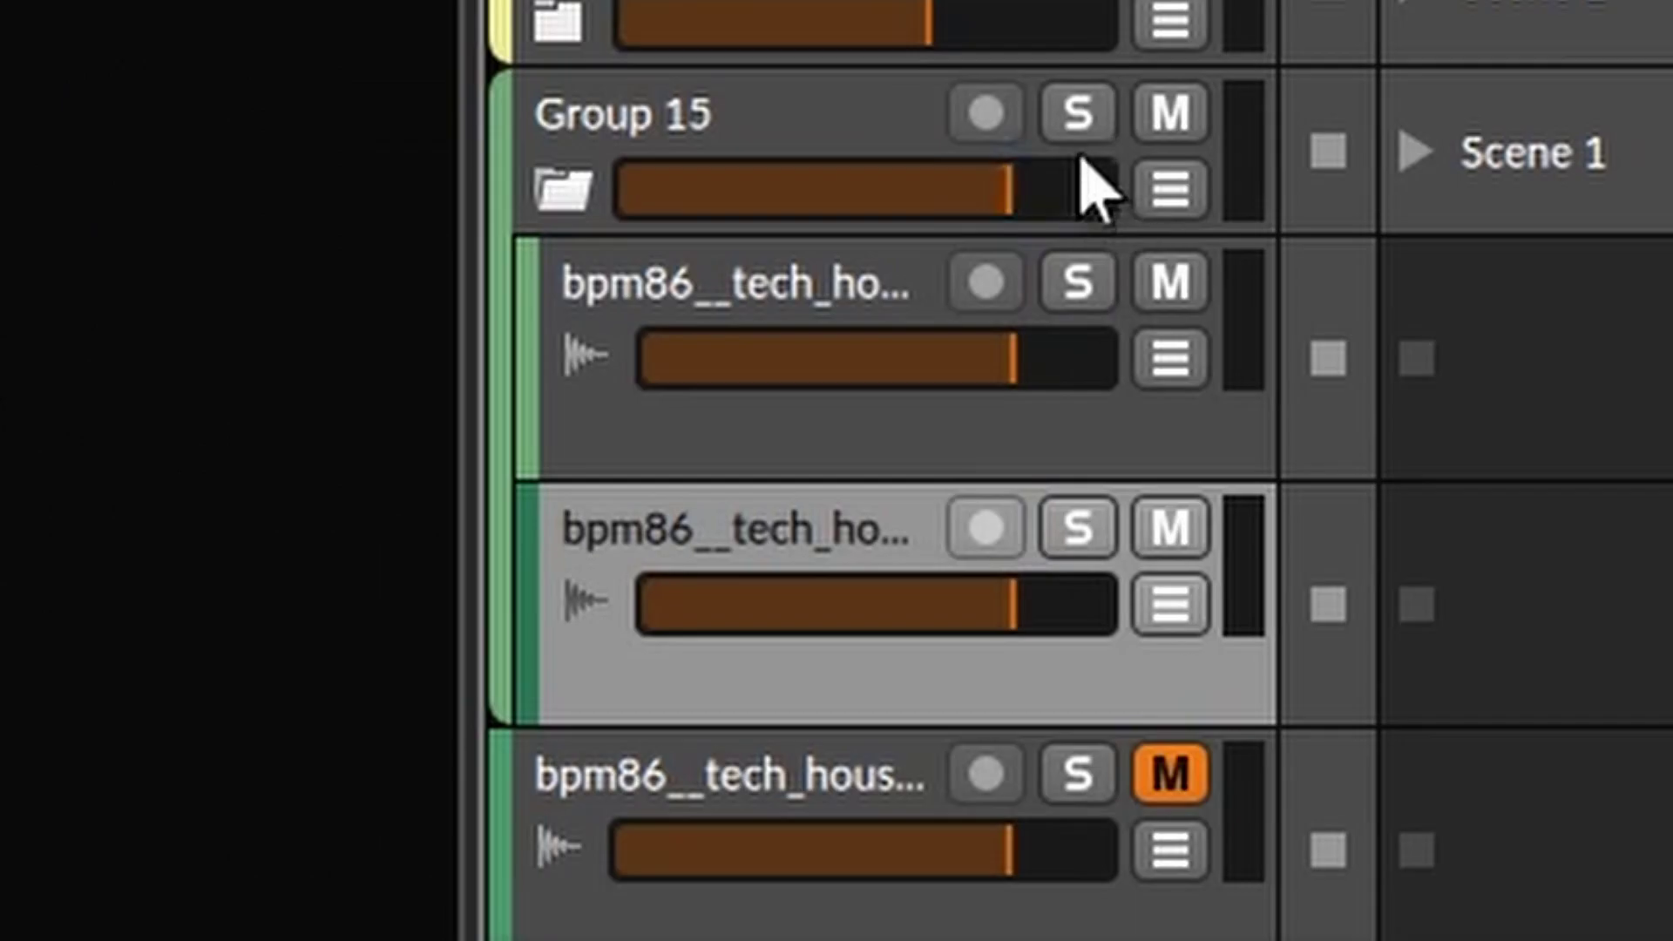
Solo Group 15 and set the playback start to about 18.3 to audition the panned bremen_4 and bremen_2 pair
click(1079, 113)
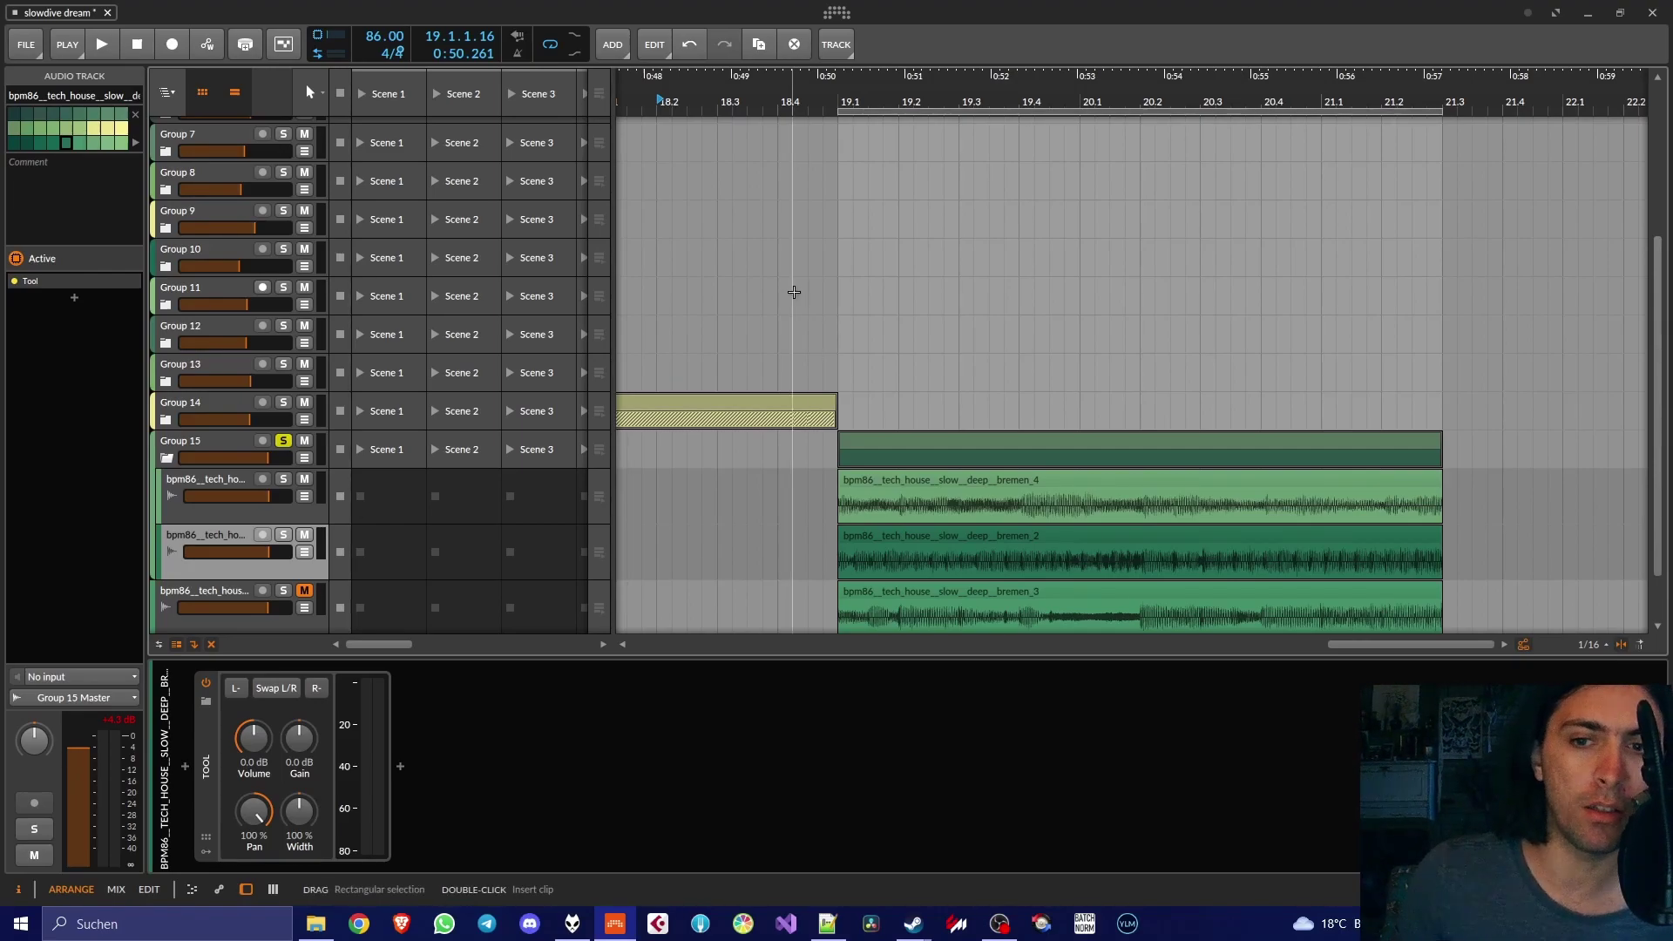
click(780, 90)
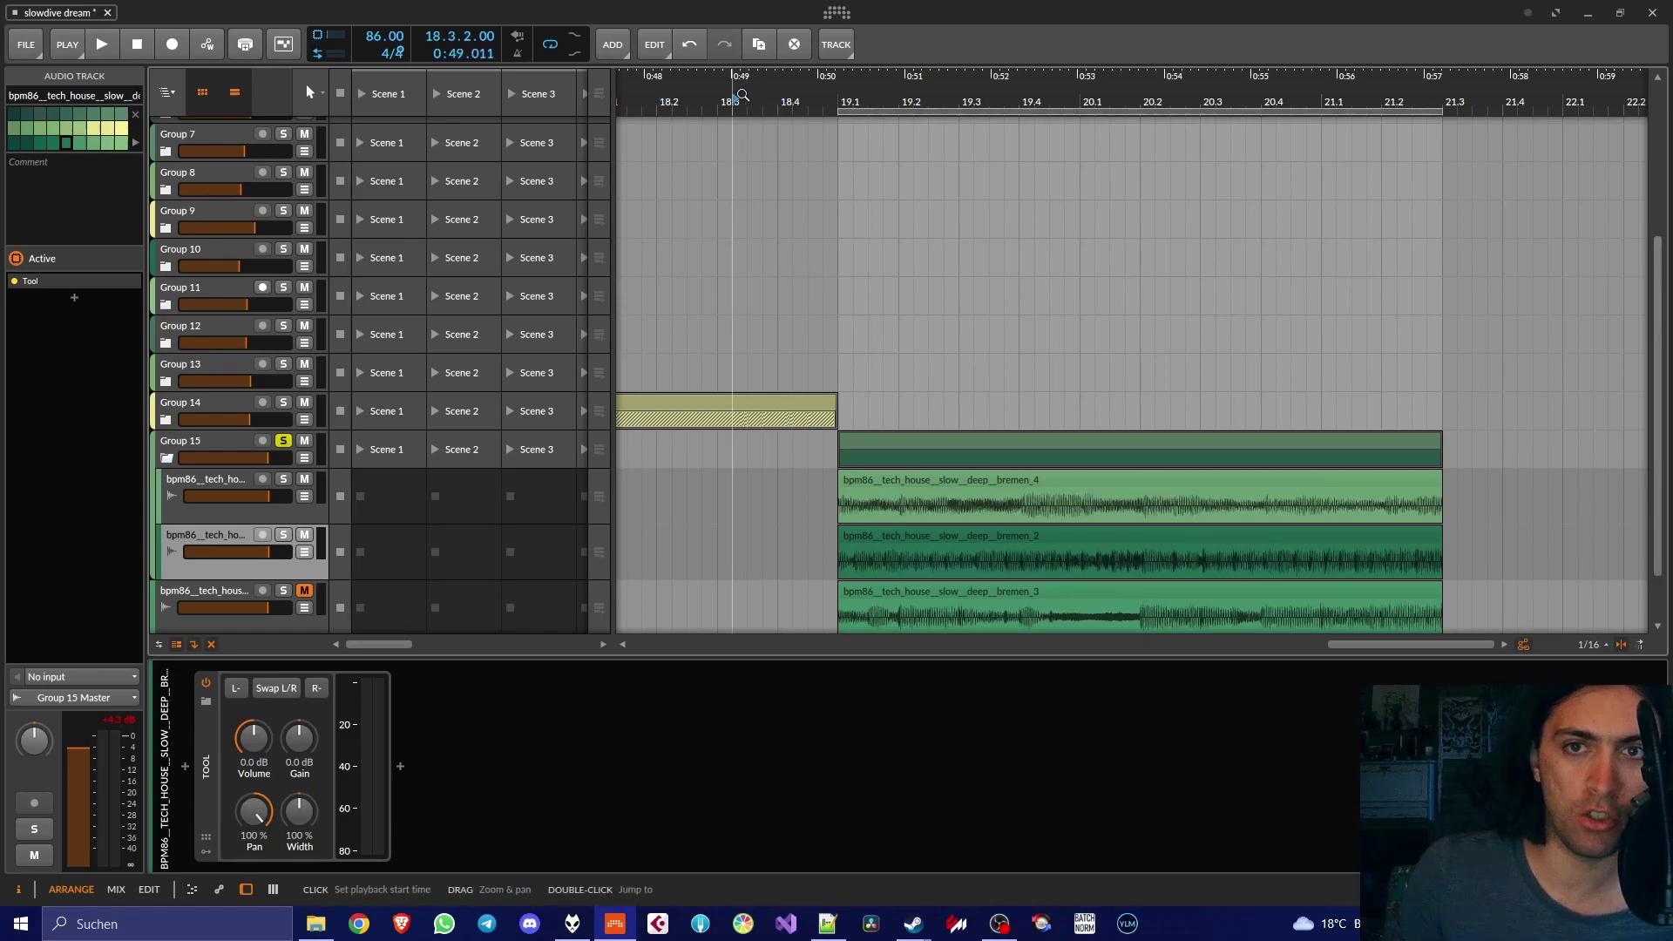
click(722, 90)
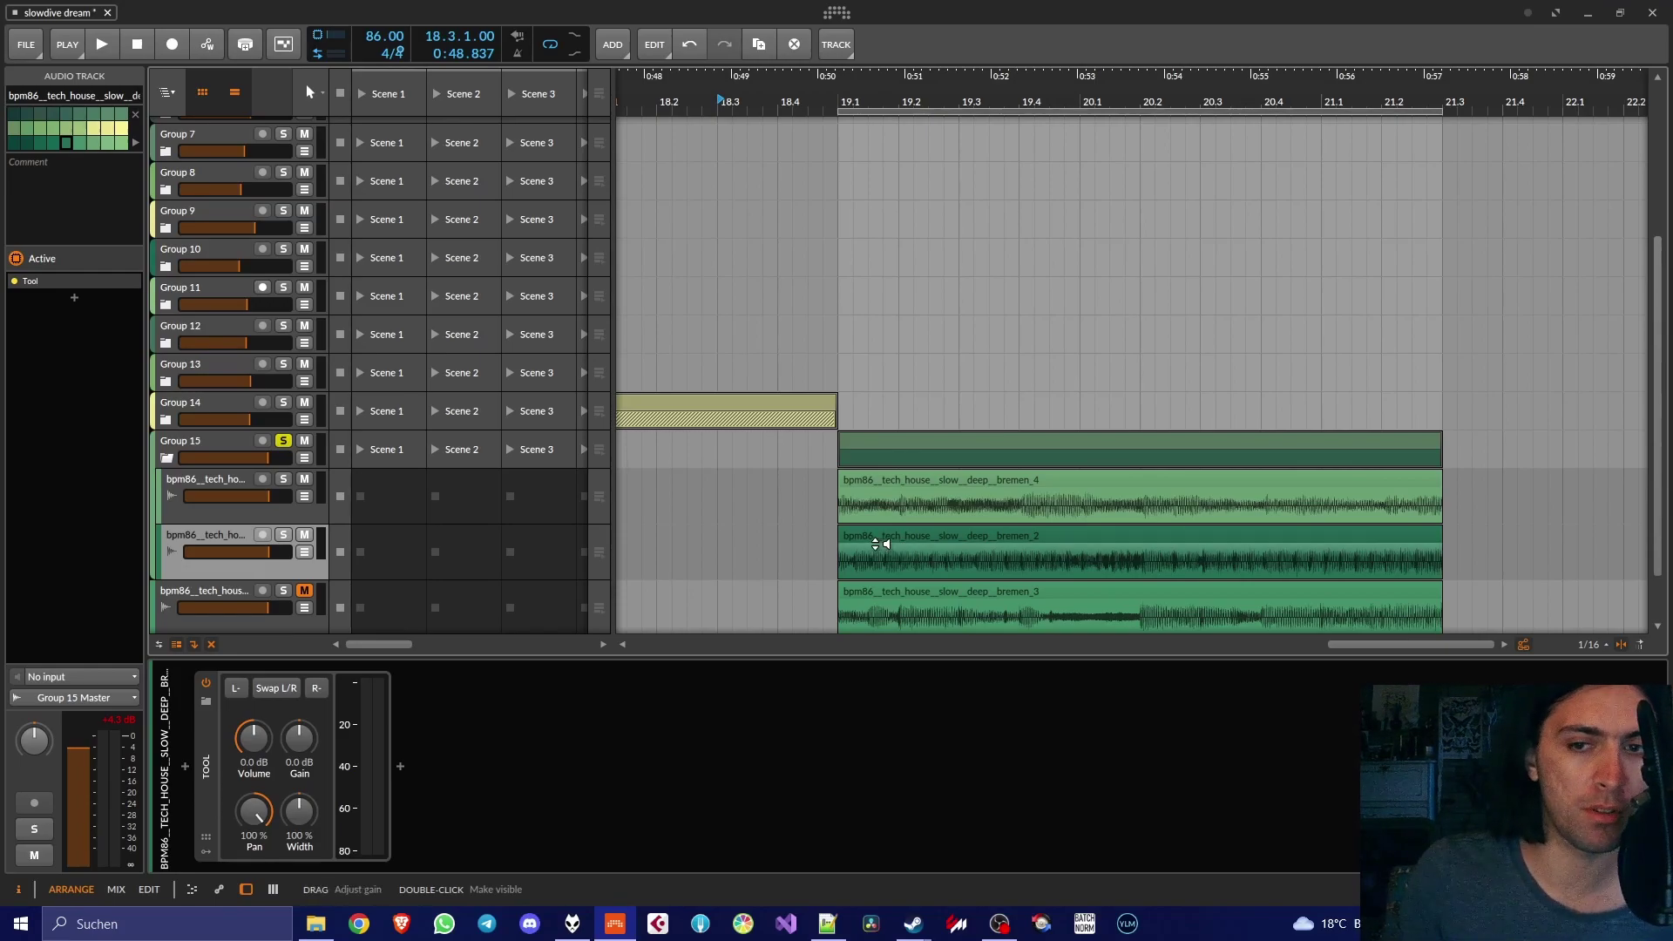
Unmute the bremen_3 track, then collapse, unsolo and mute Group 15 to work on bremen_3 alone
click(304, 591)
click(304, 534)
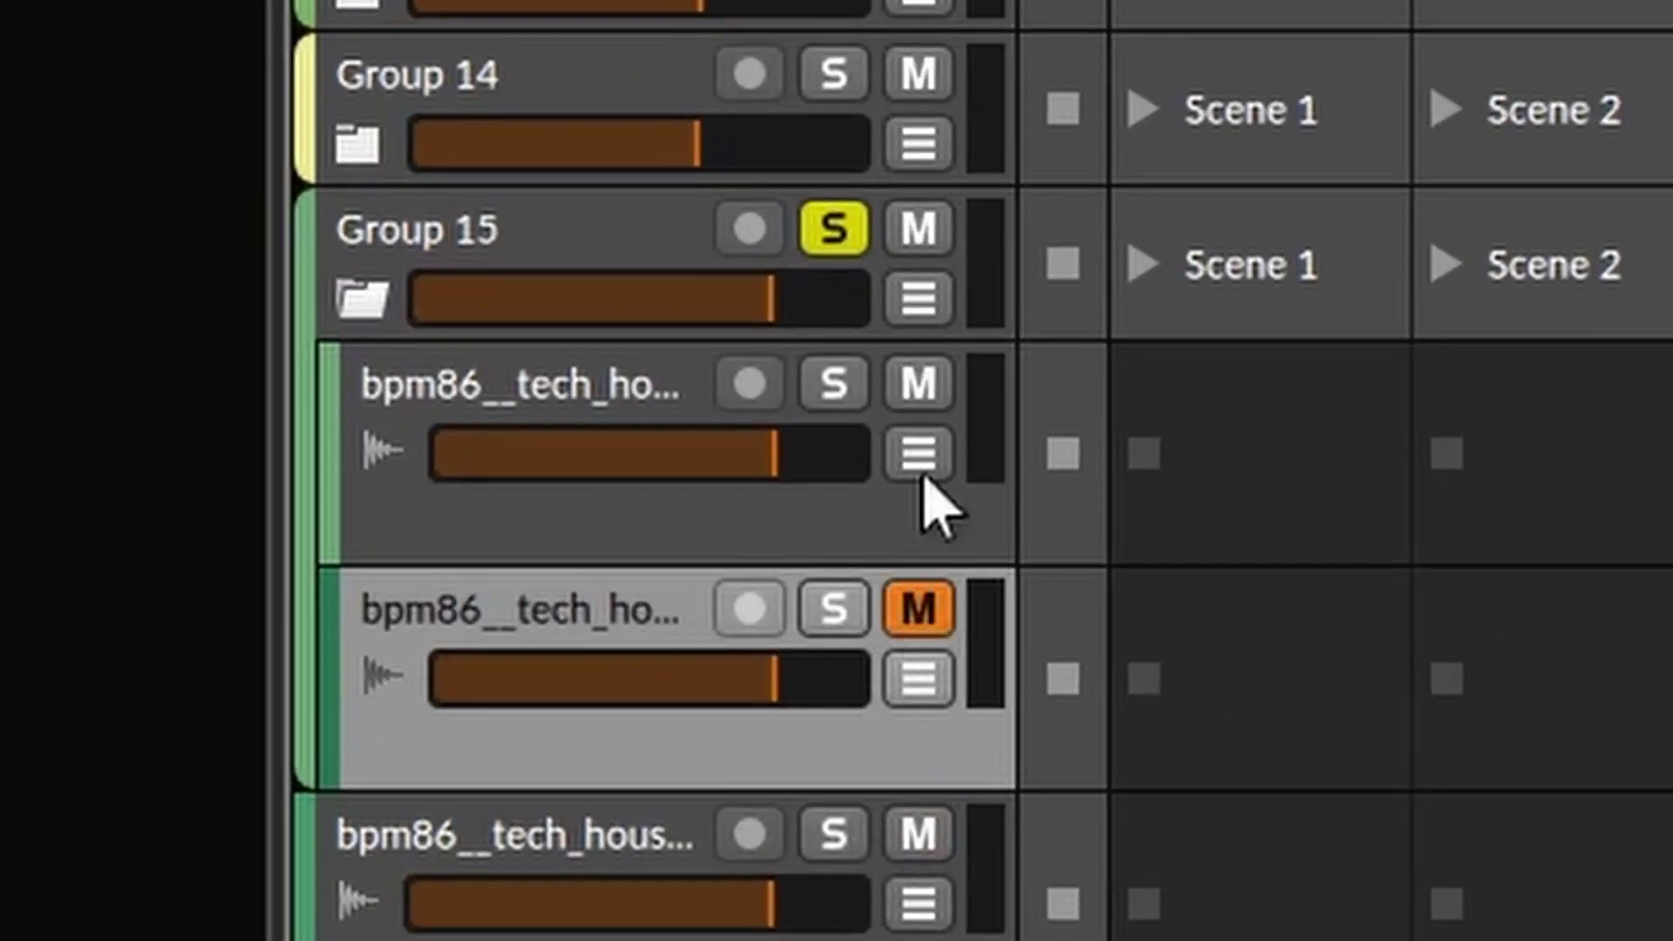
click(918, 384)
click(366, 299)
click(812, 440)
click(898, 440)
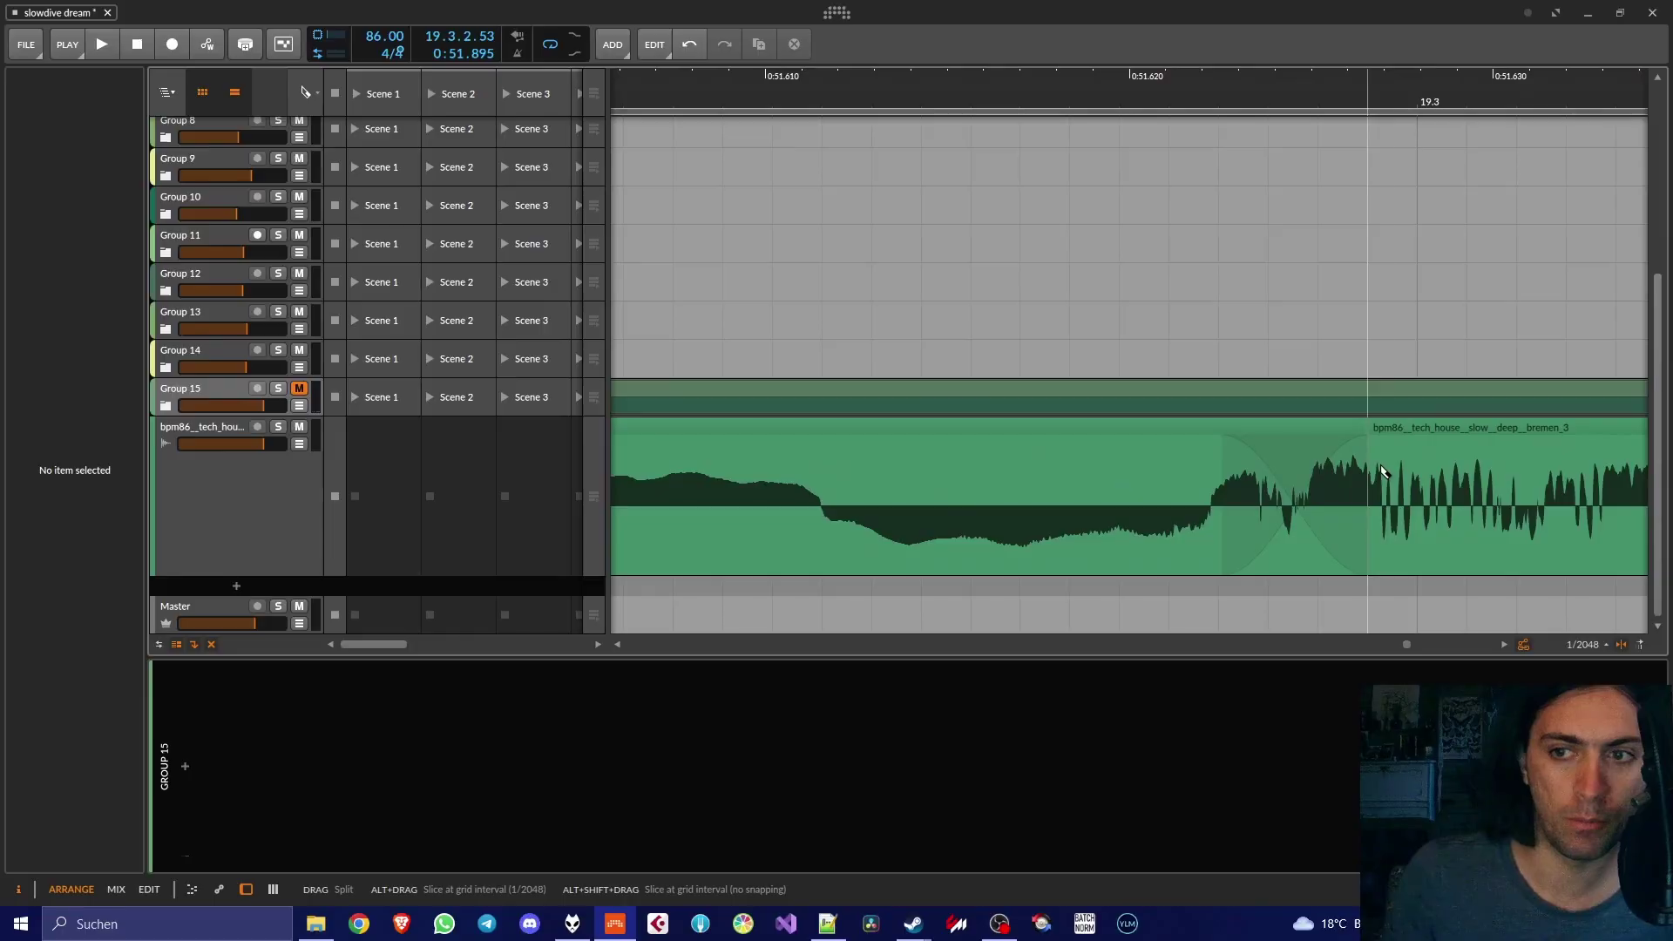
Slice the bremen_3 clip near 19.2 and 19.3, and move the second slice's start earlier to 19.2.4.97
key(1)
drag(1389, 432, 1273, 431)
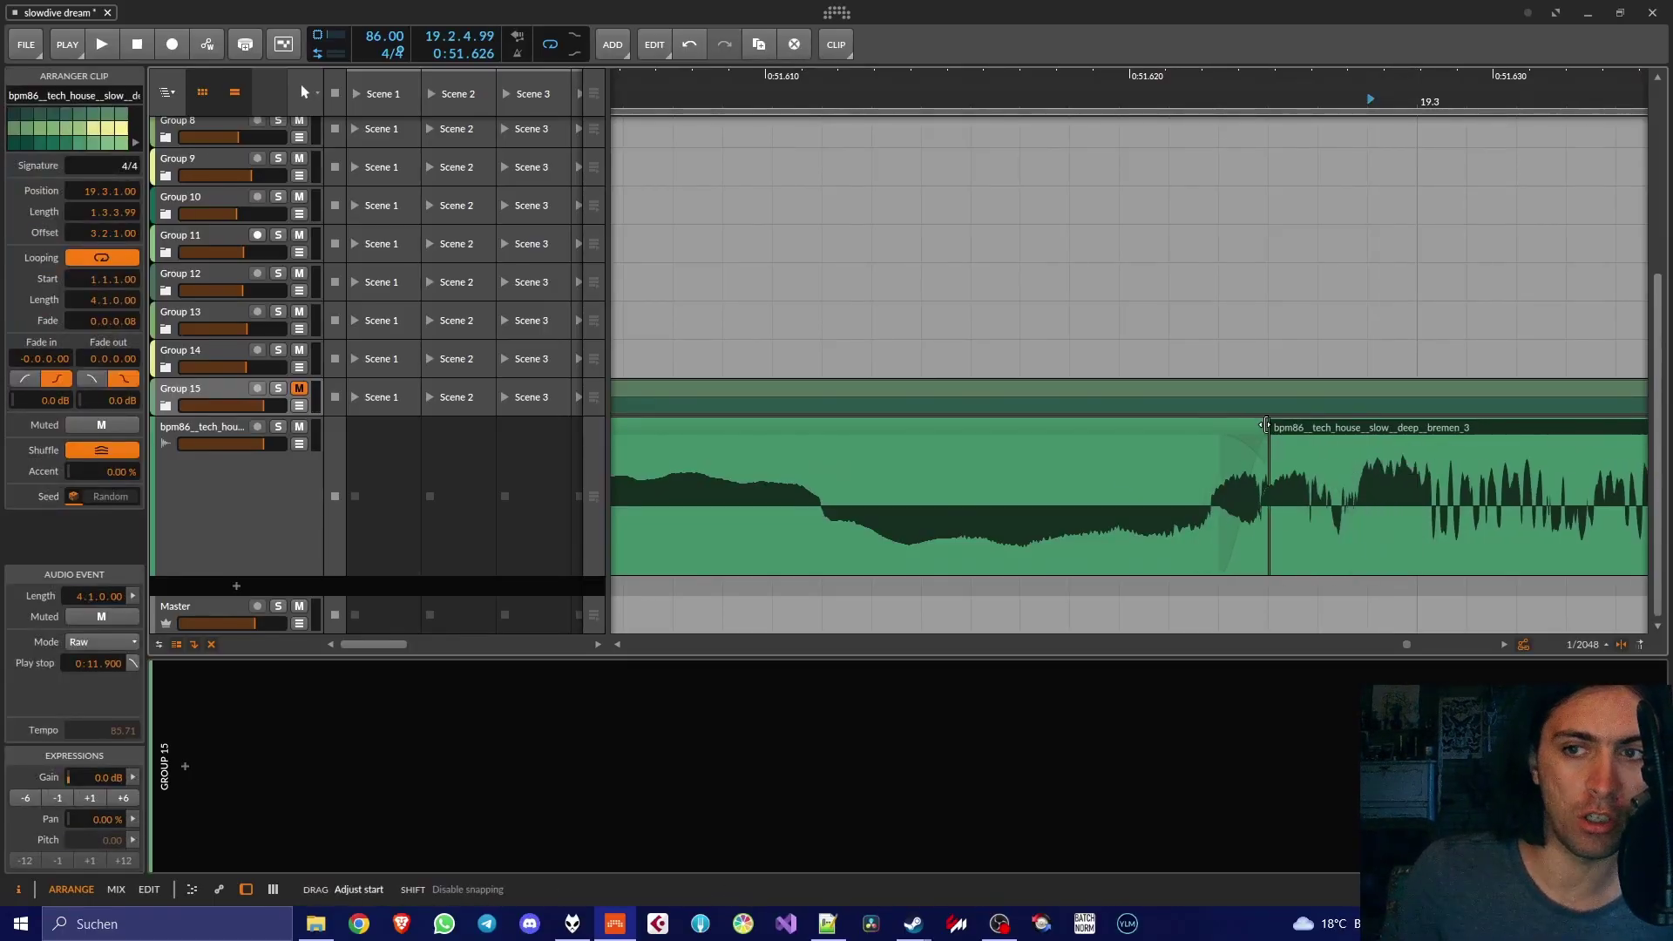
scroll(1314, 458, down, 10)
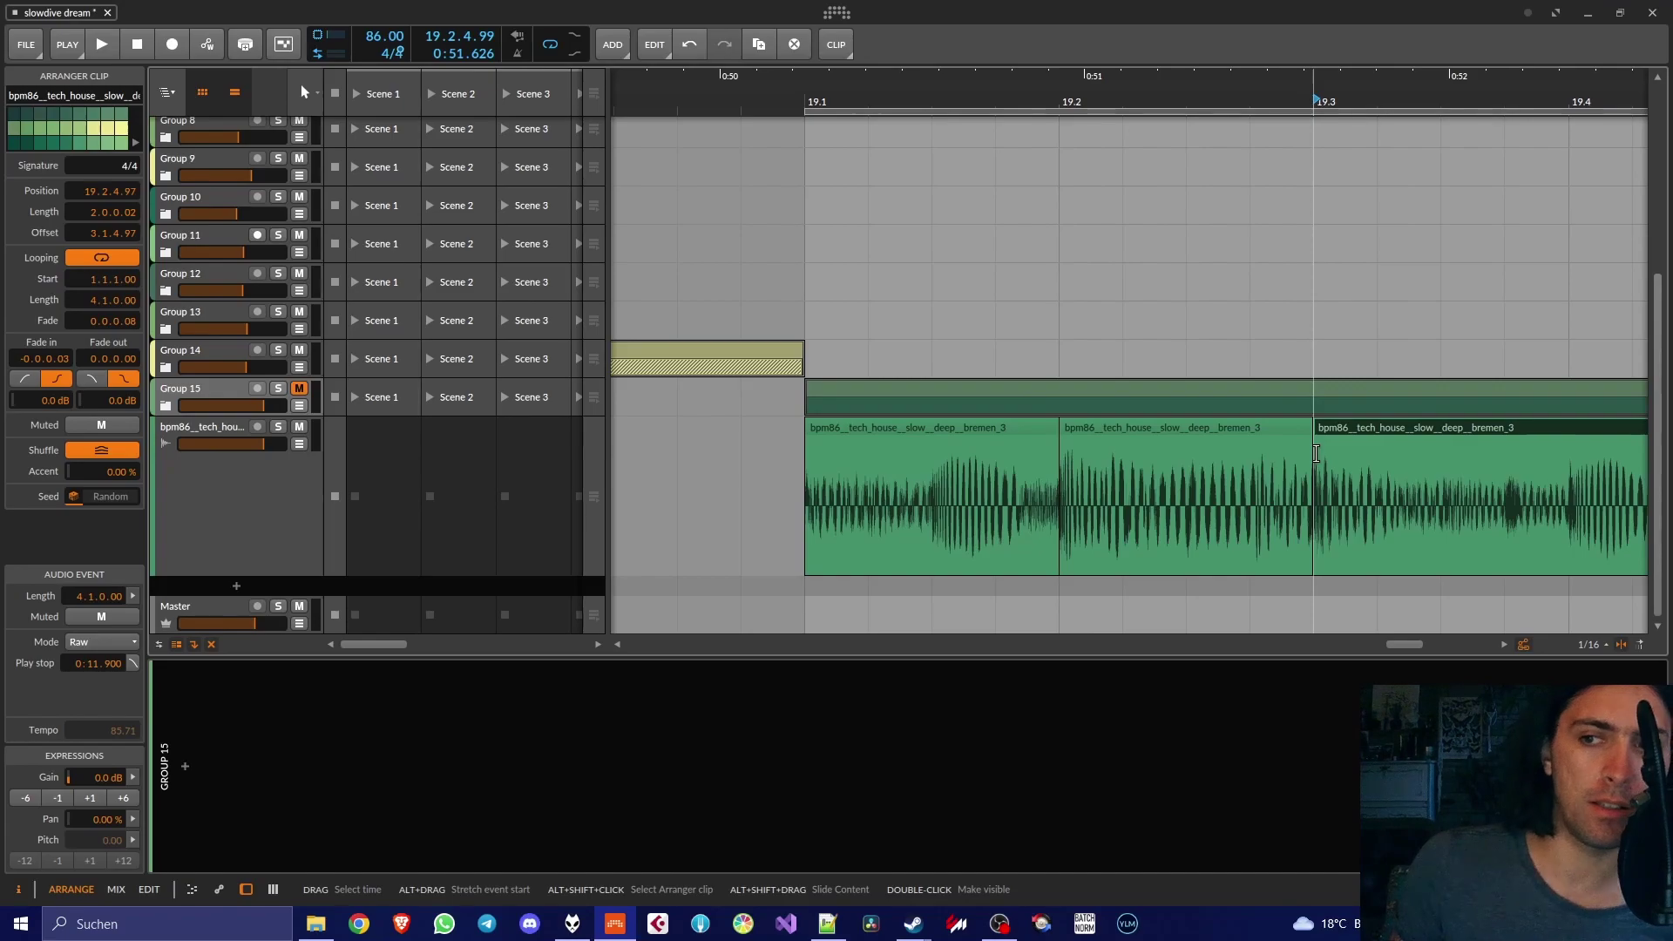
scroll(1322, 329, right, 3)
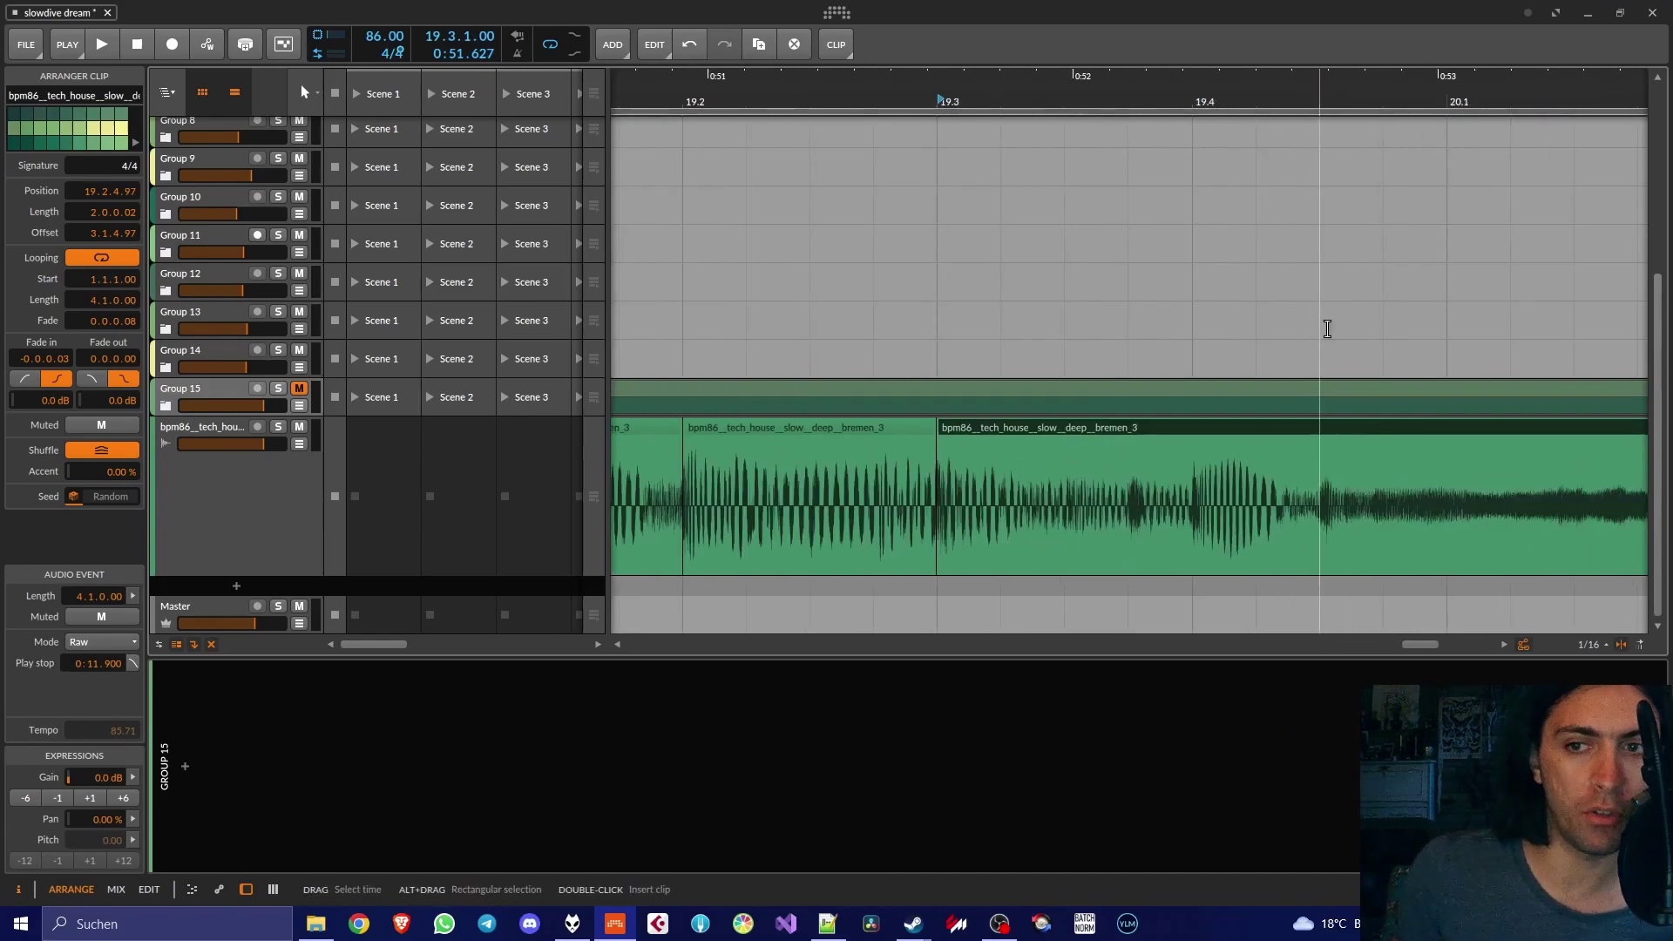
Play bremen_3 from 19.3 and split the clip at 19.4
key(space)
key(space)
scroll(1194, 475, up, 10)
key(5)
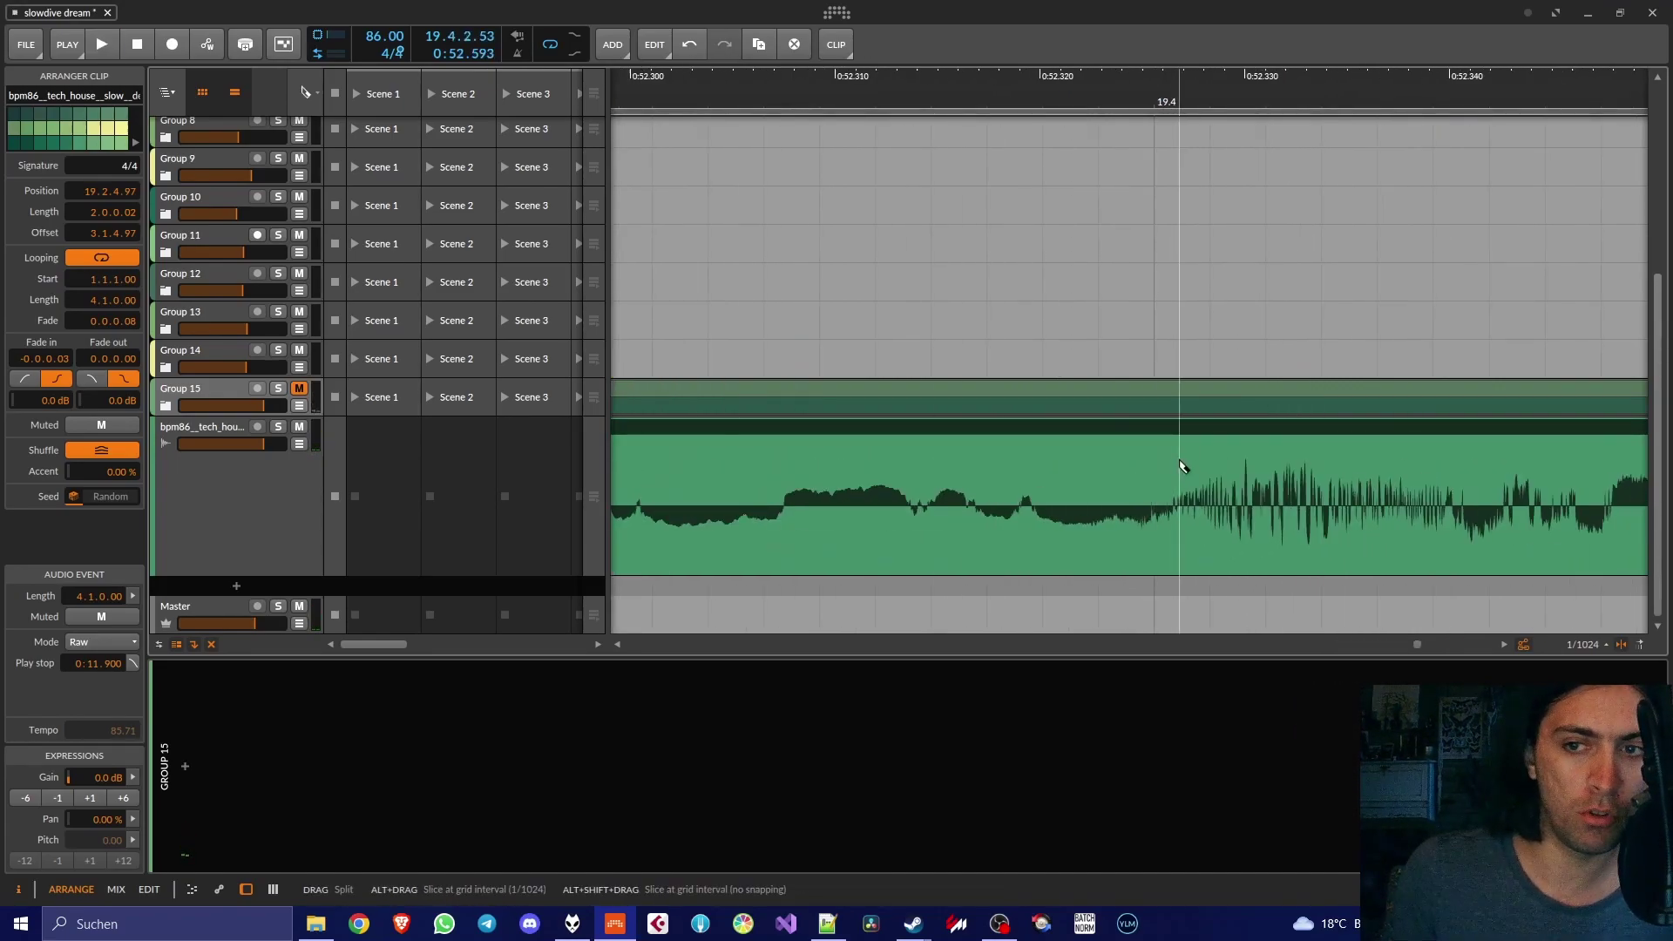
click(1187, 462)
key(1)
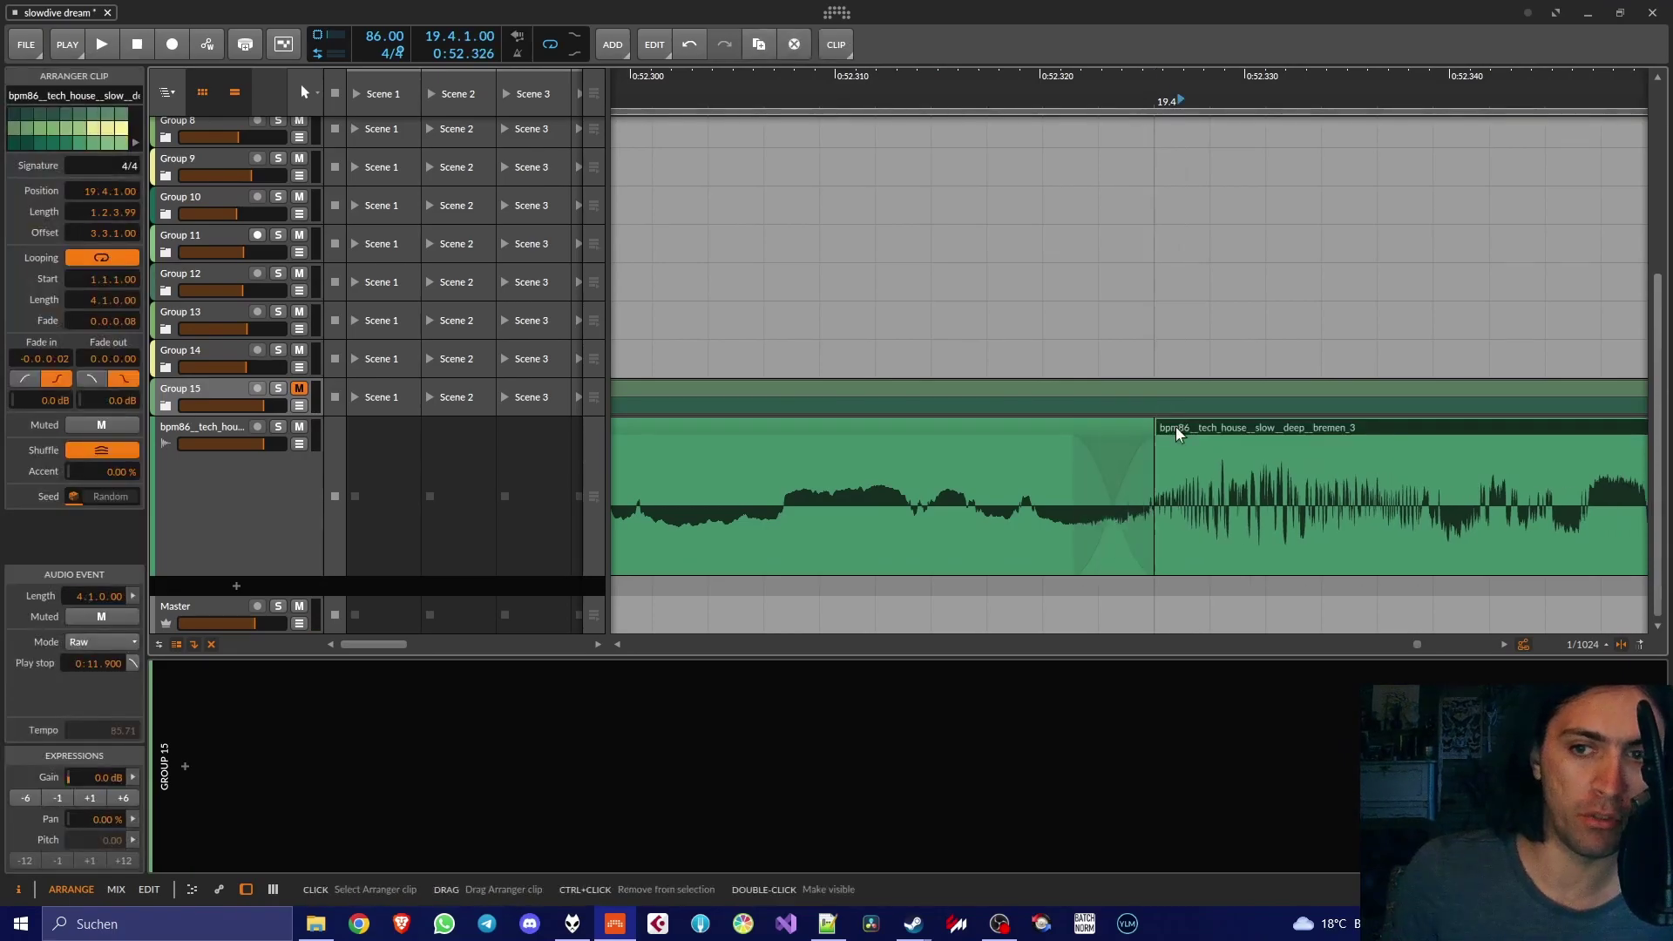
Play bremen_3 from 19.4 and split the clip at 20.2
scroll(1176, 435, down, 9)
click(1120, 95)
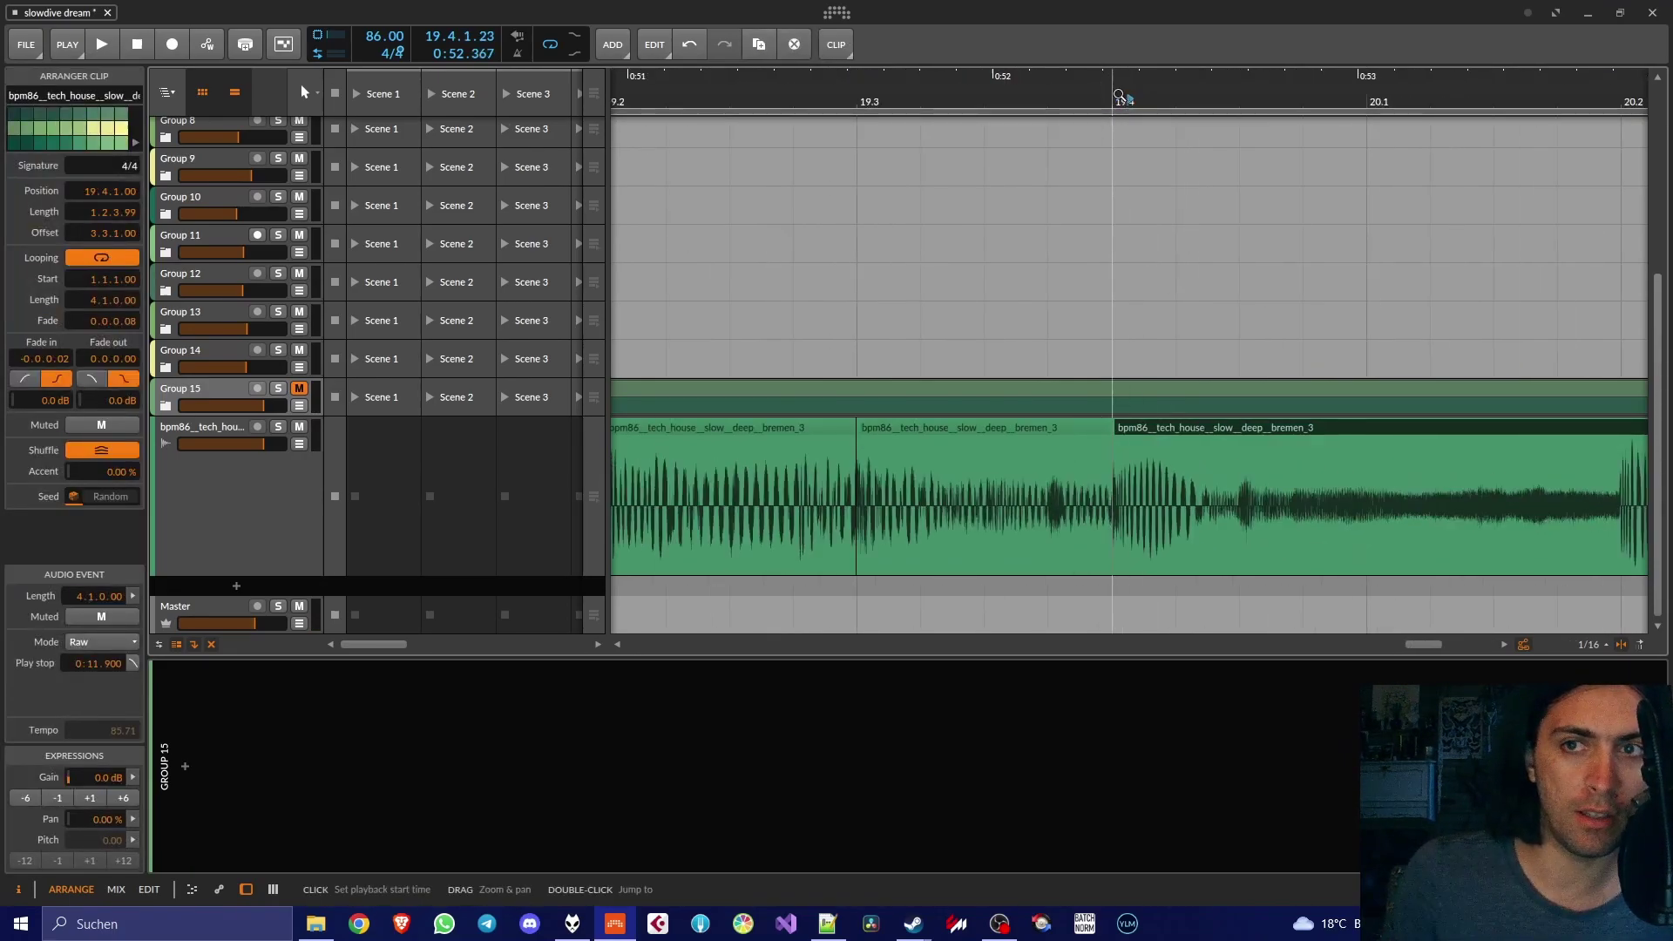
scroll(1258, 292, down, 3)
scroll(1260, 288, right, 3)
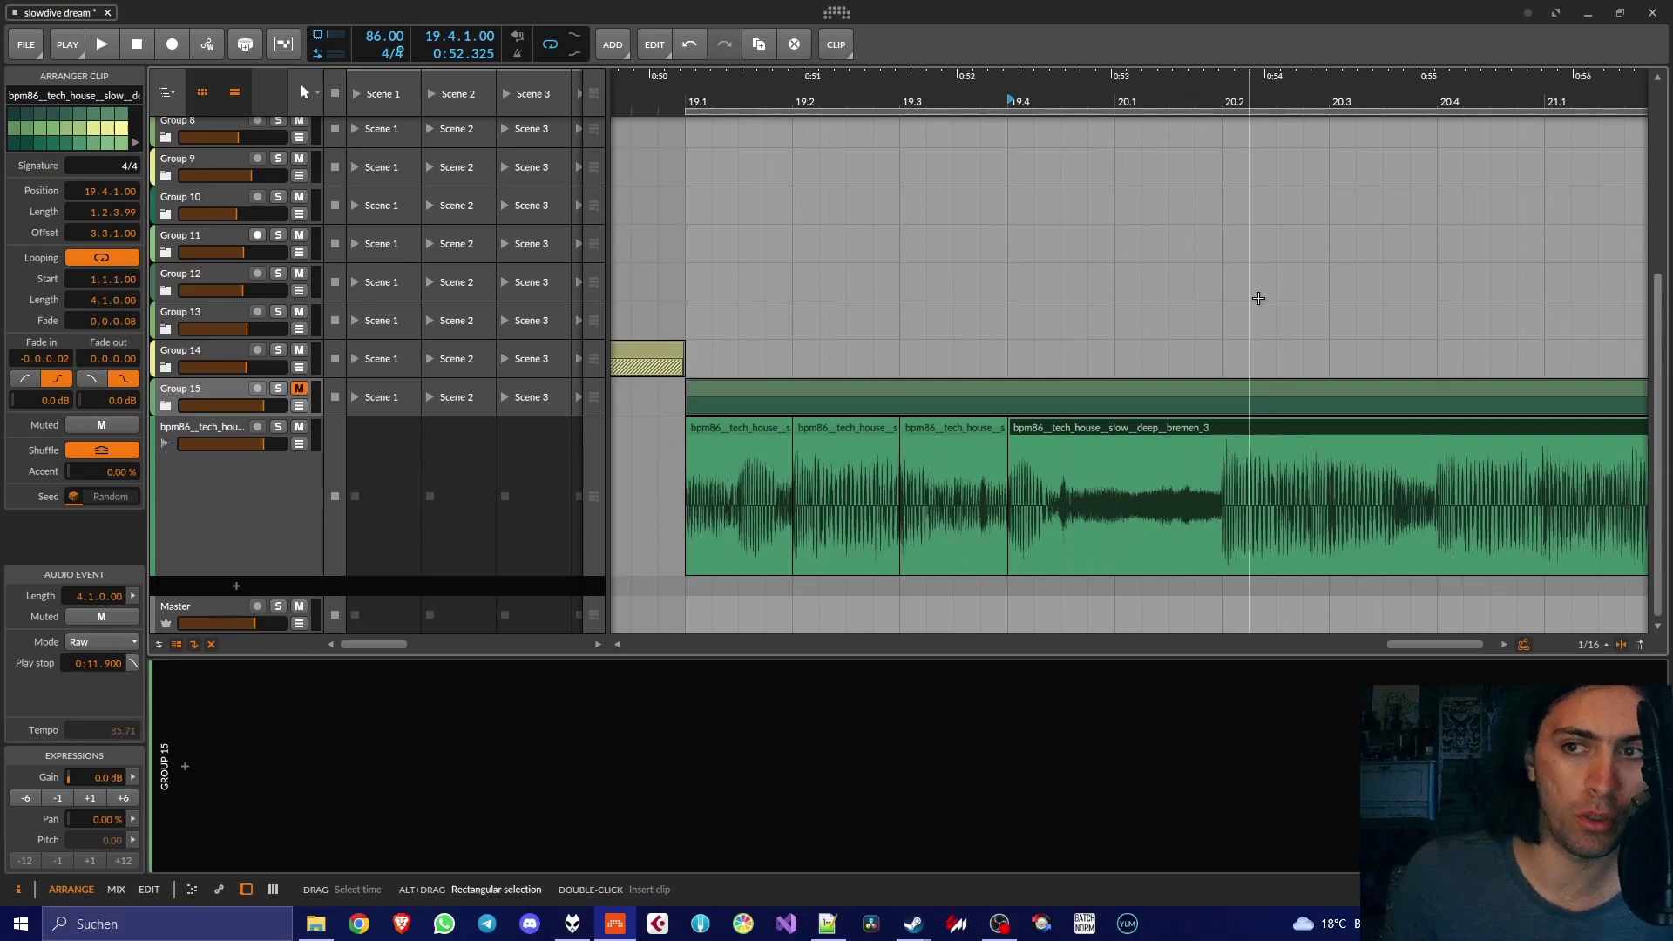
key(5)
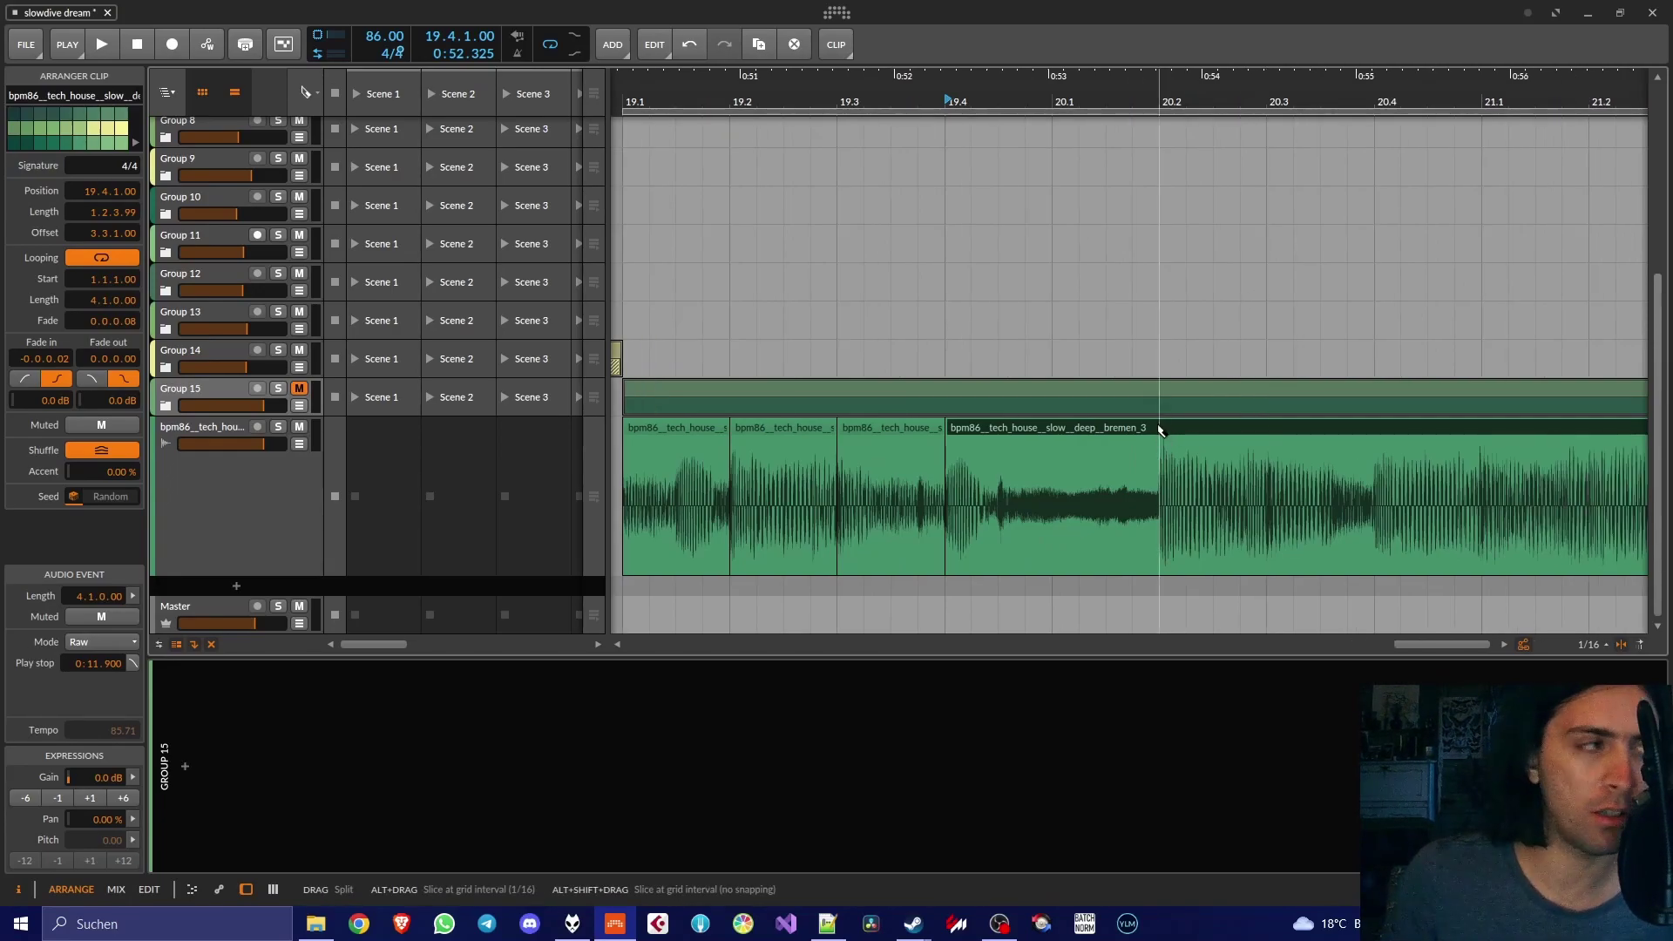
key(space)
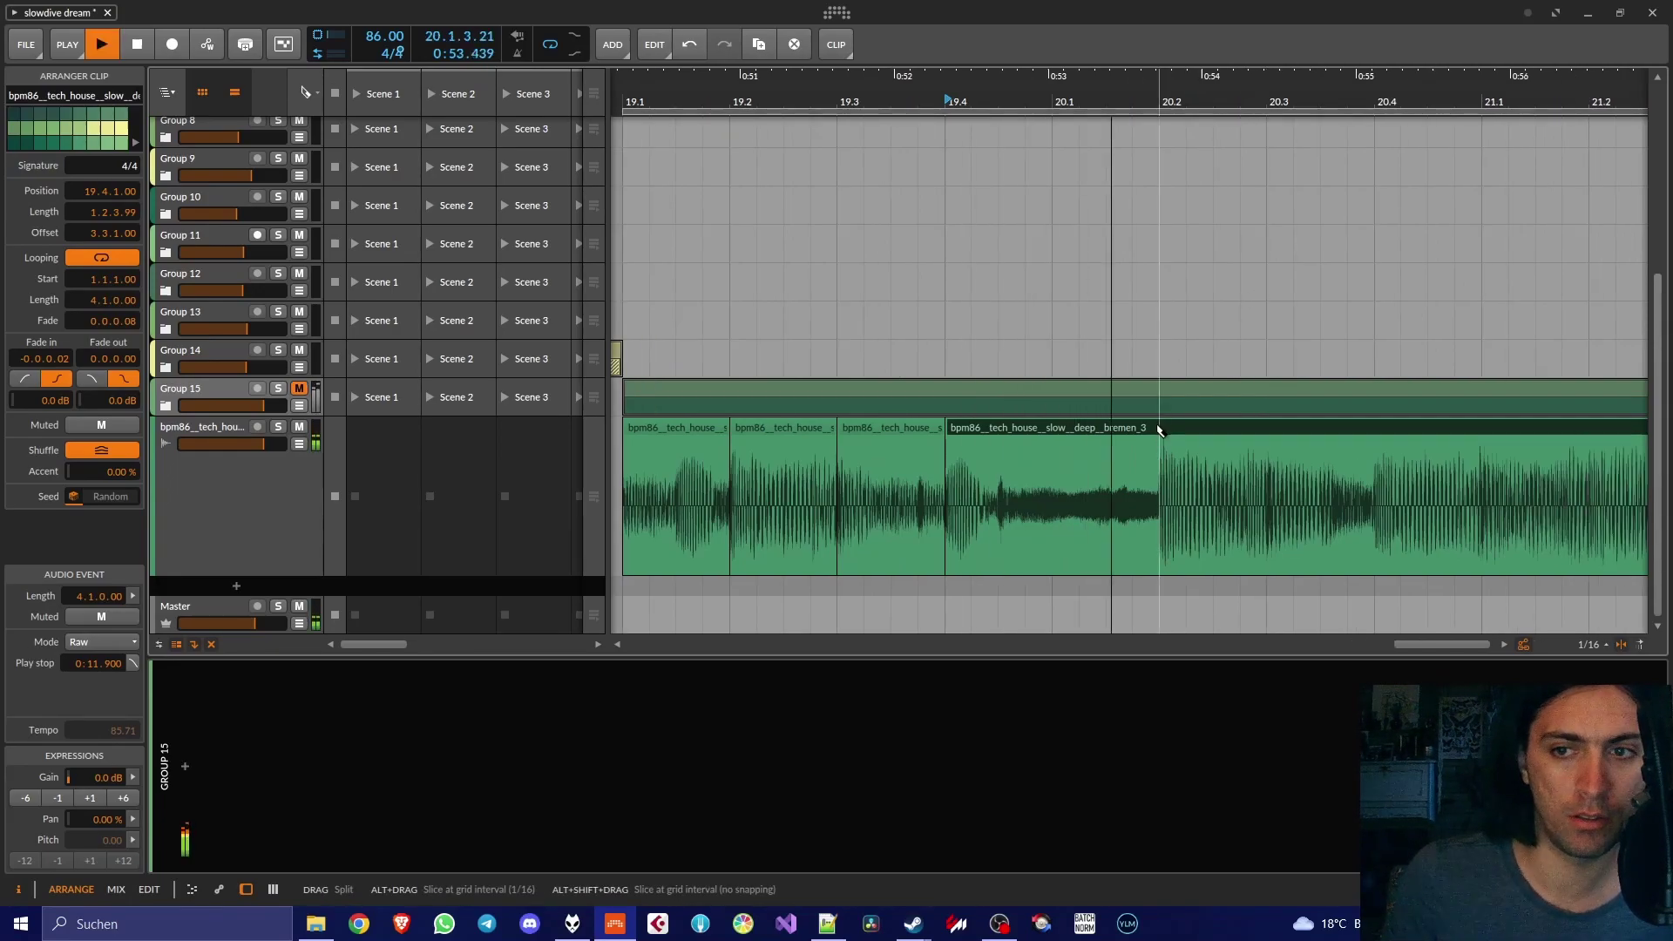
key(space)
click(1251, 423)
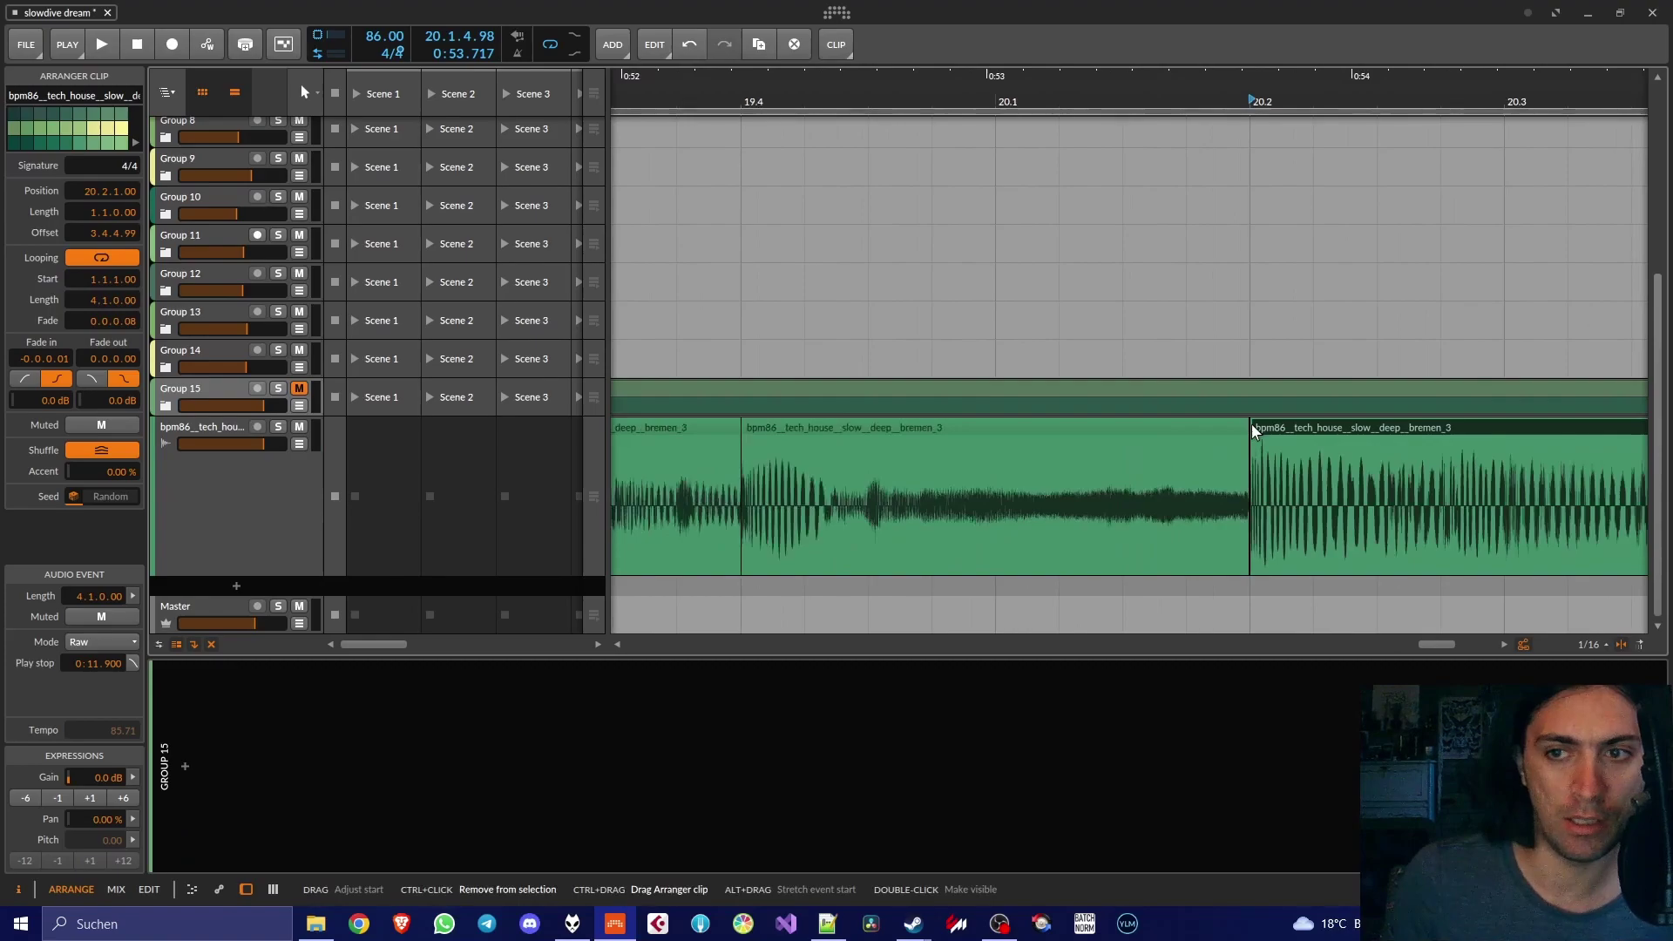
scroll(1252, 423, down, 4)
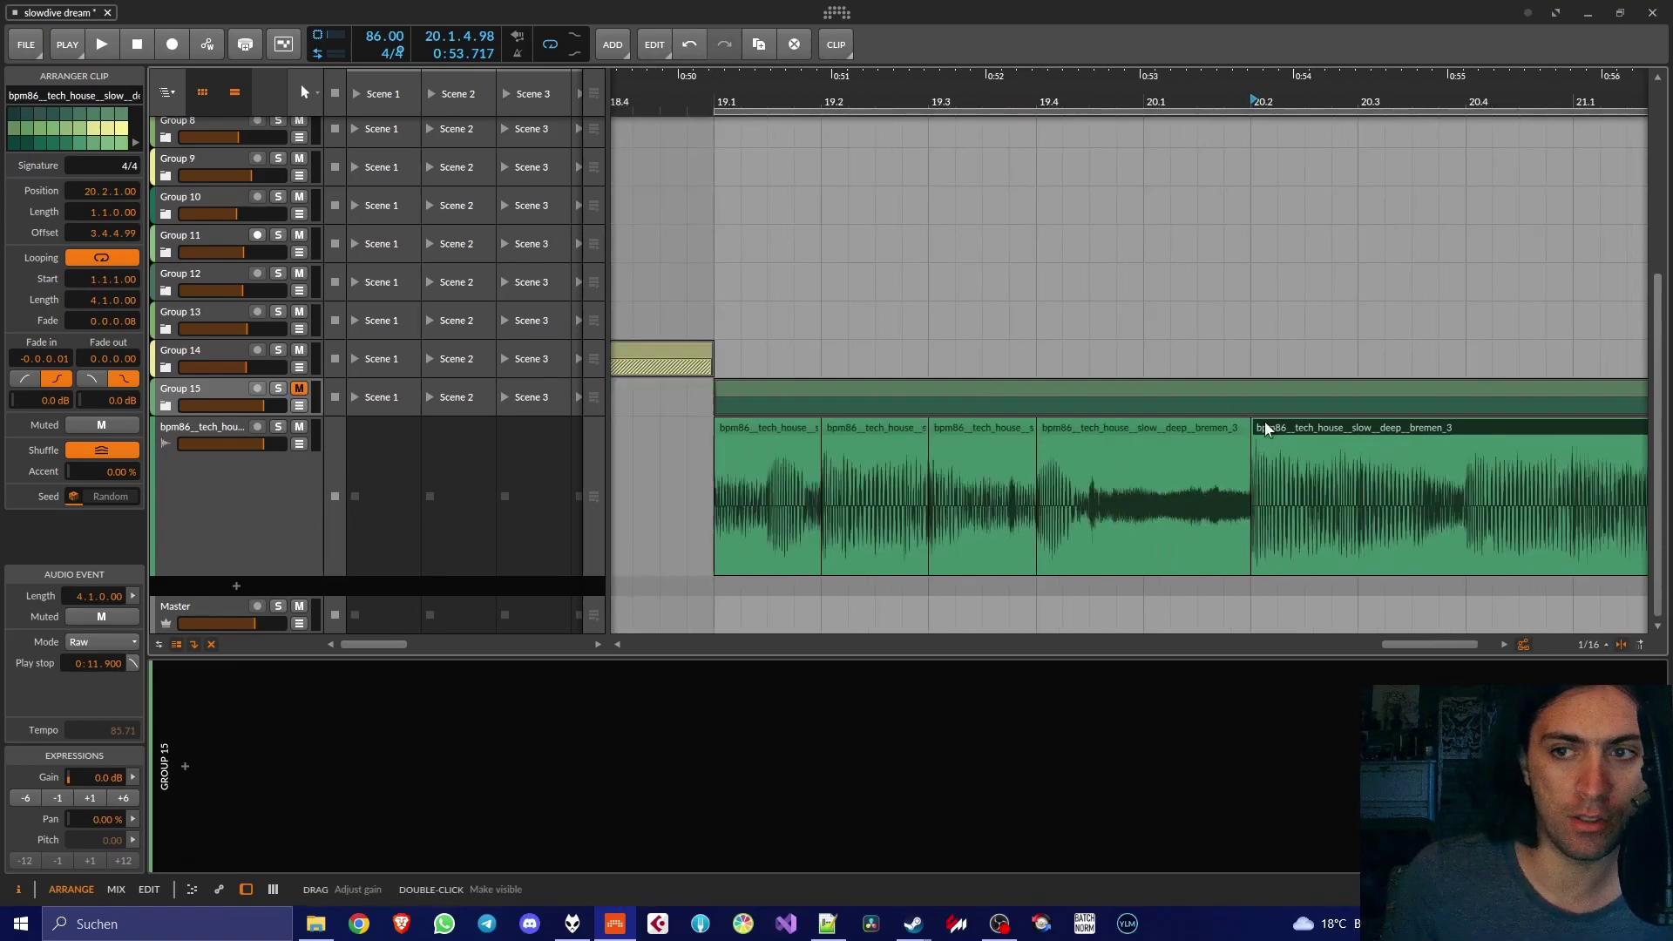
Extend the bremen_3 slice at 20.2 back to about 20.1.4 and set a 0.0.0.38 fade-out on the preceding slice
scroll(1250, 428, up, 6)
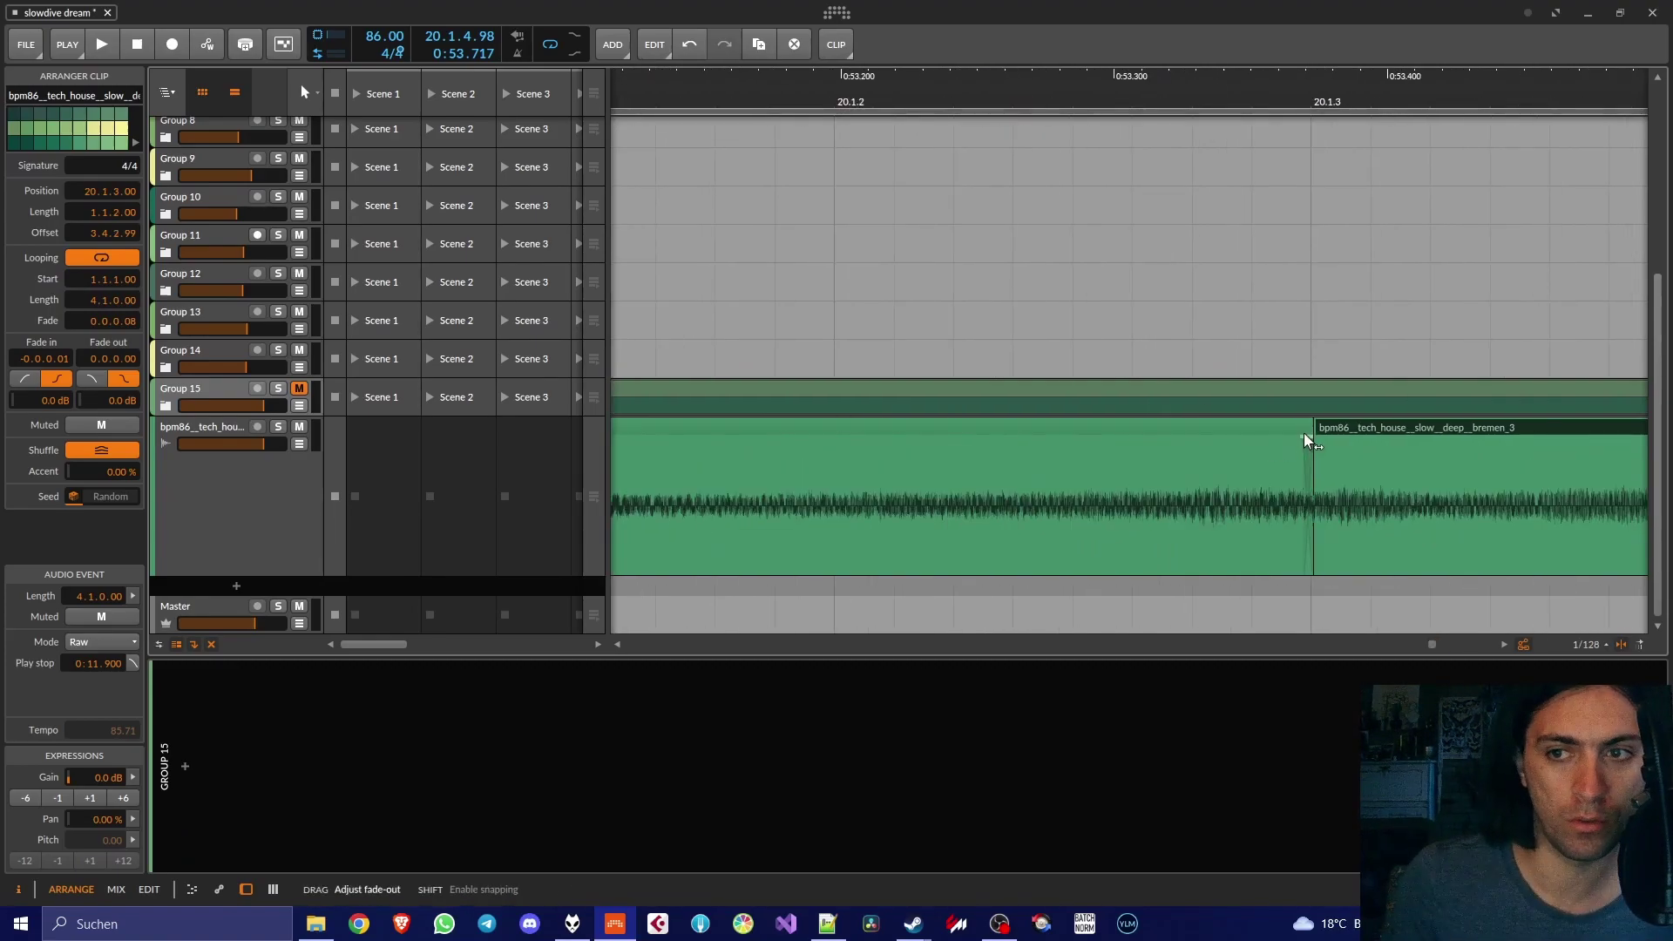
drag(1141, 463, 1270, 463)
drag(1139, 463, 1221, 463)
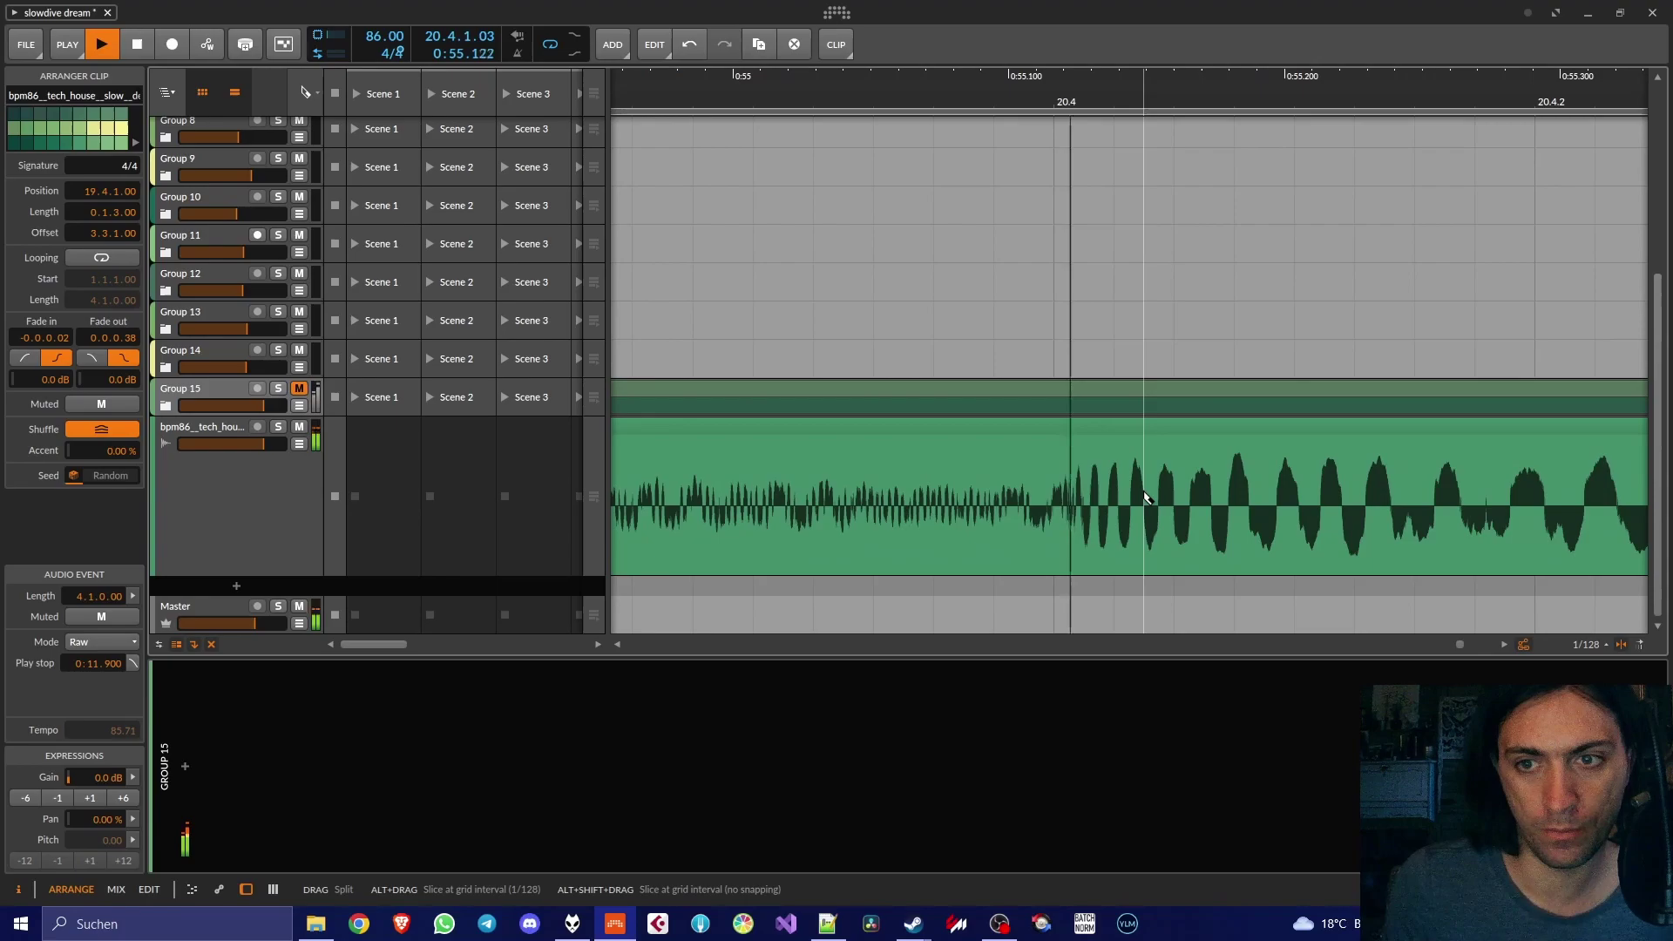
Split bremen_3 near 20.4 and at 20.4.4.75, and trim the last slice to end at 21.2
key(space)
key(space)
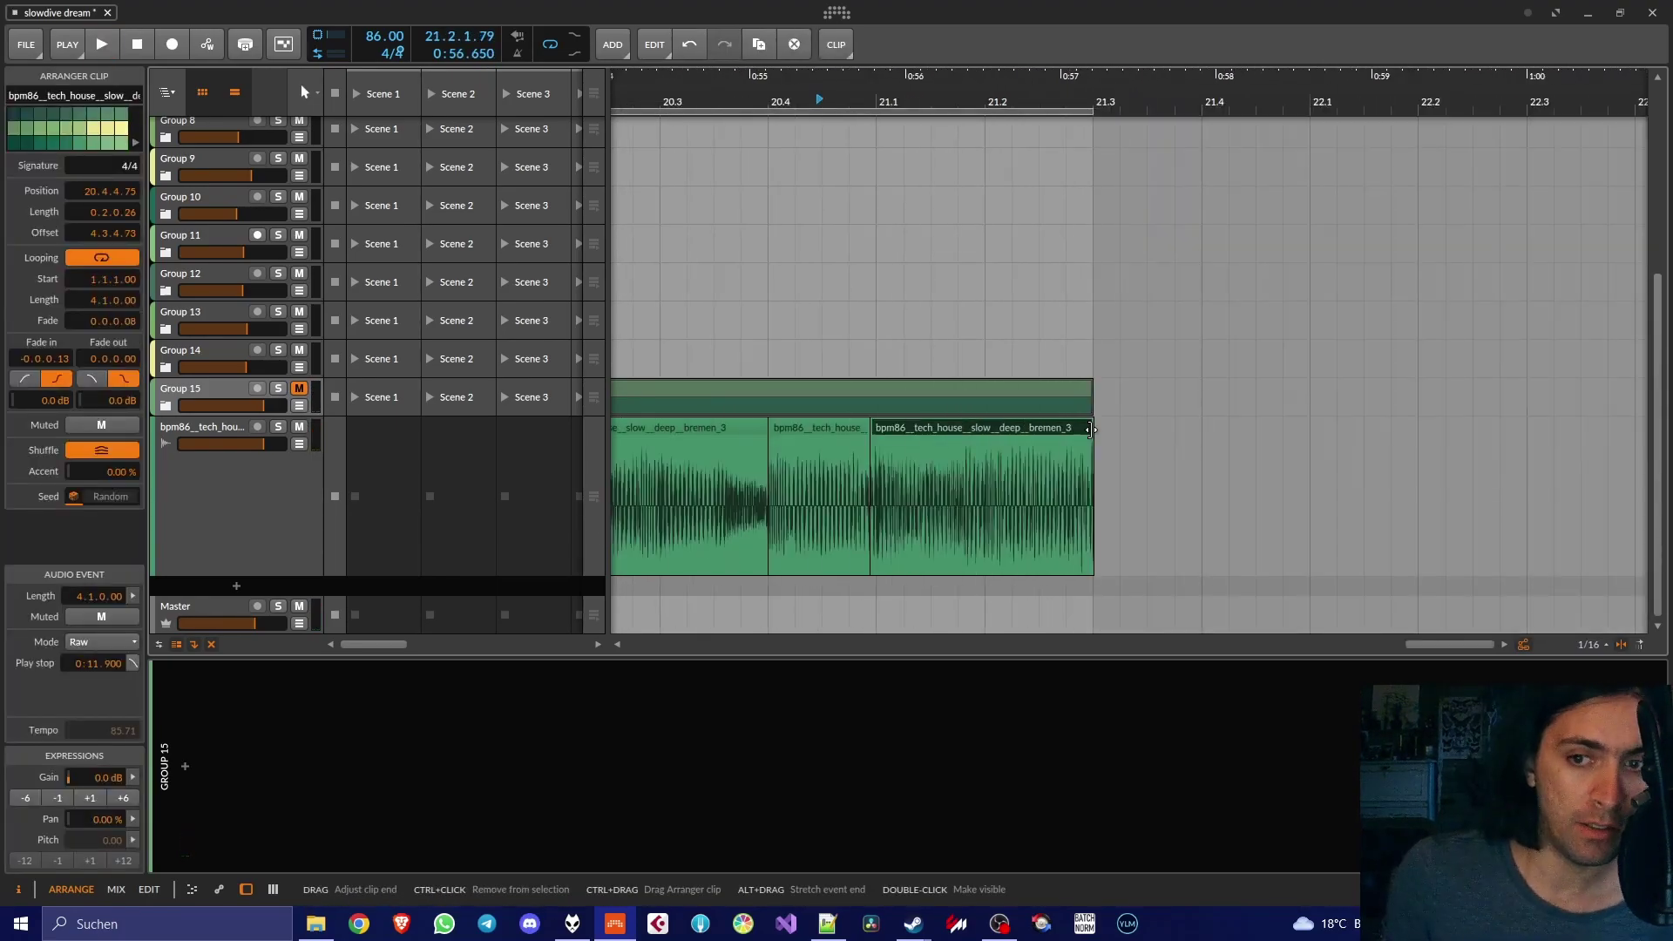
click(975, 428)
drag(1088, 439, 984, 440)
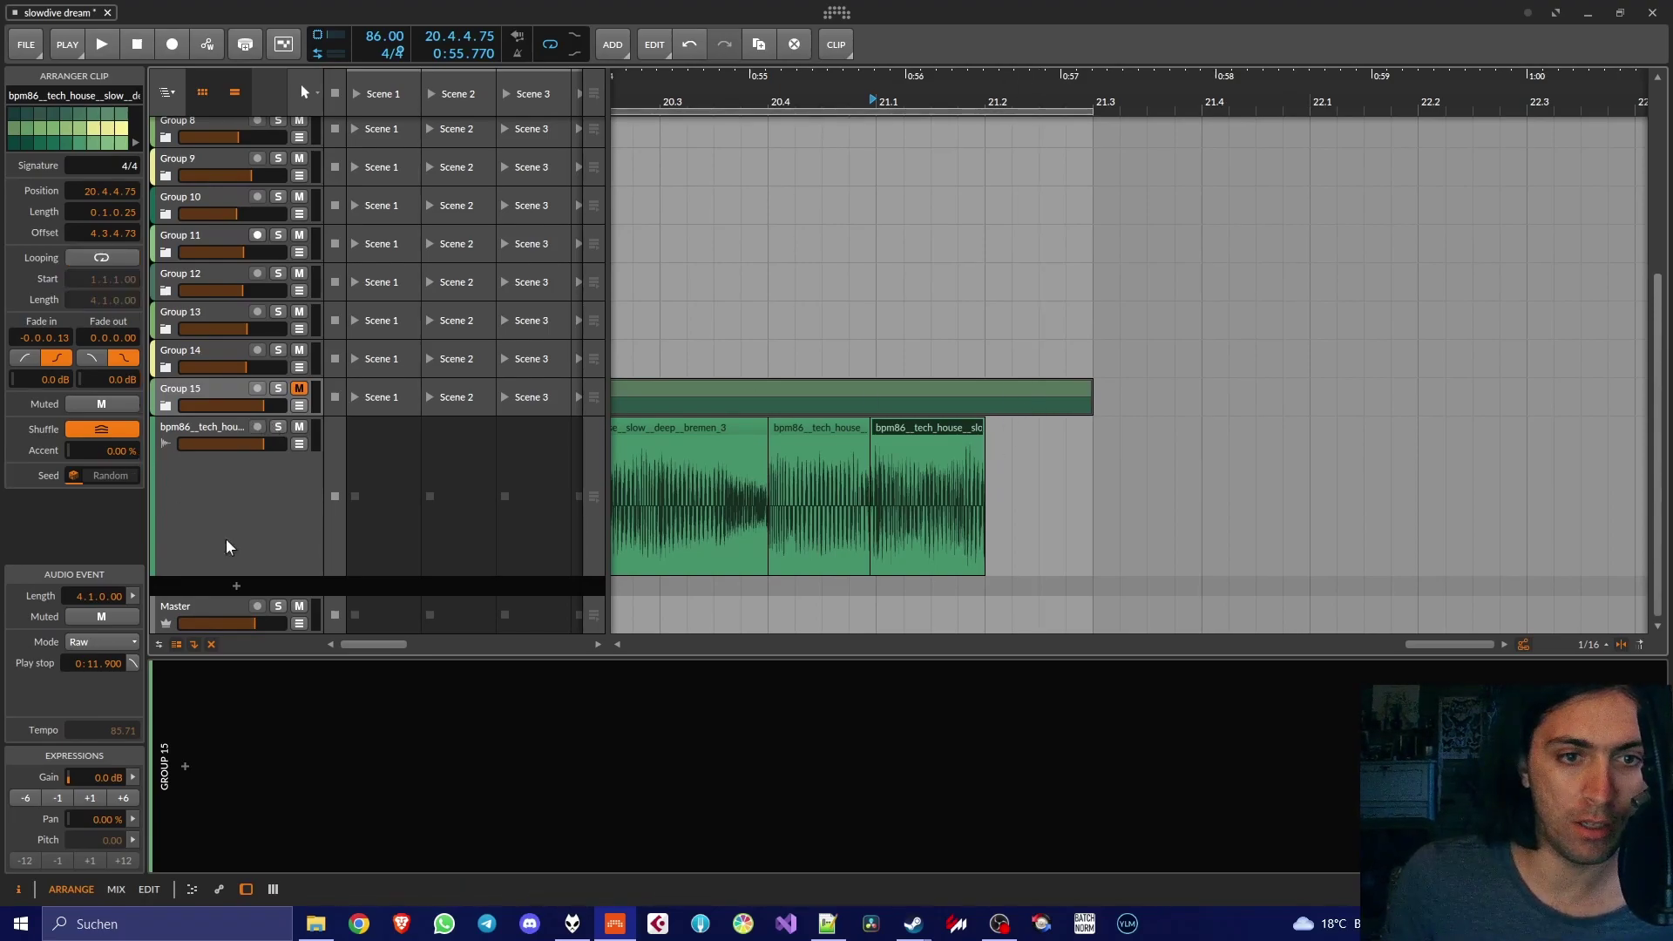
drag(247, 569, 262, 354)
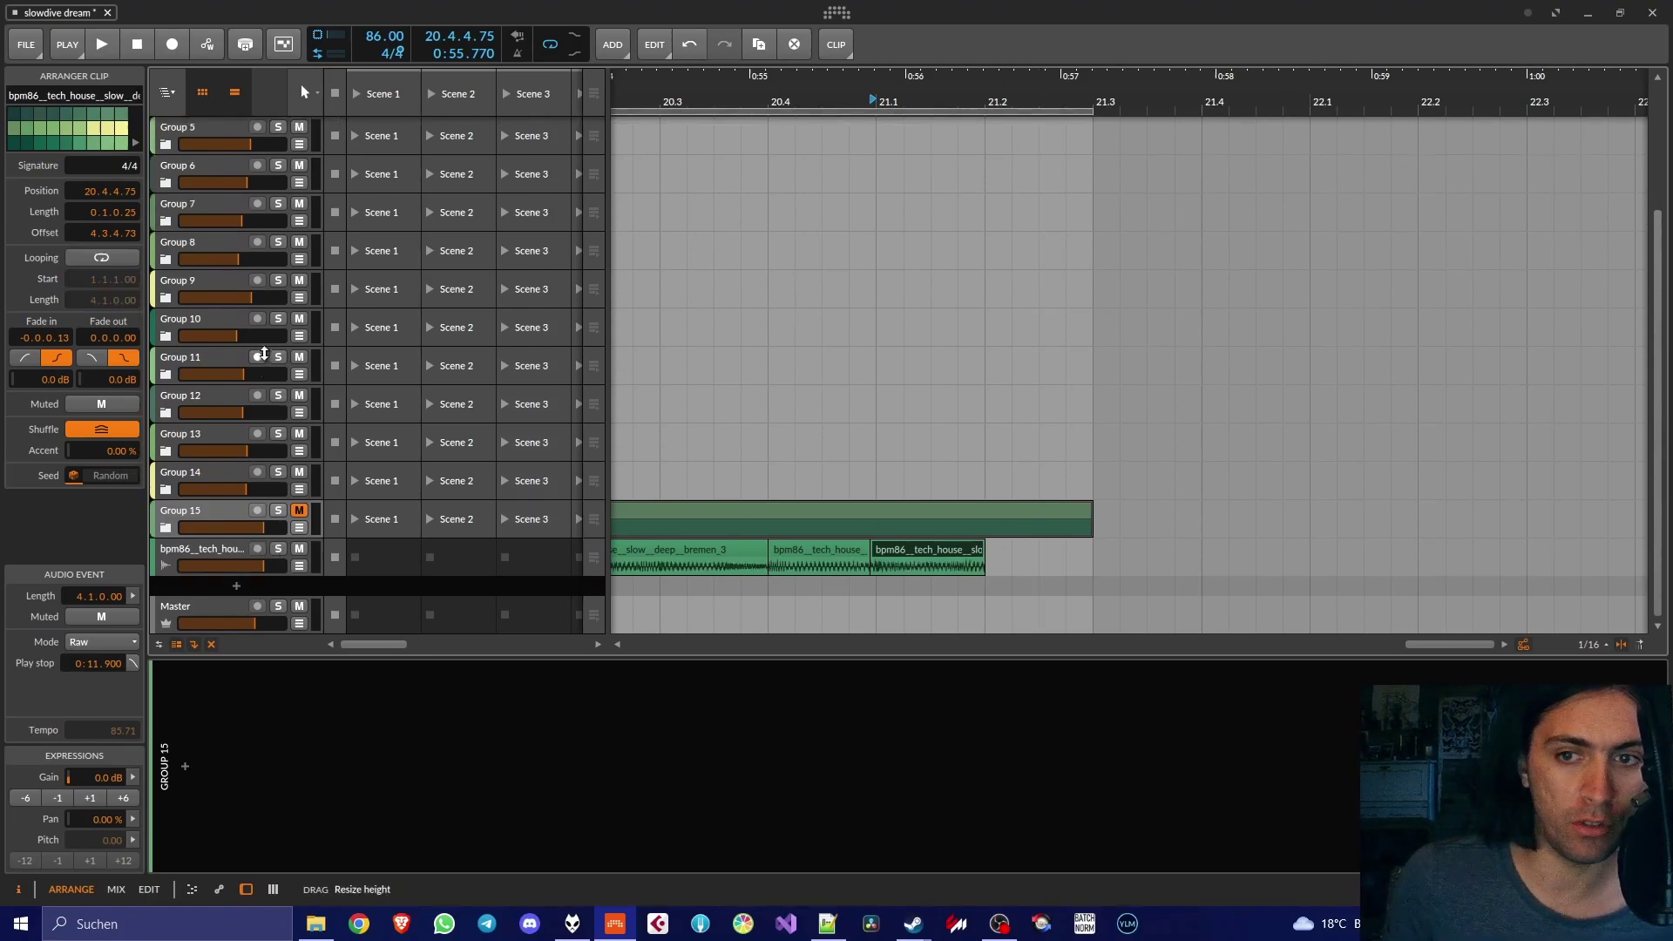
Expand Group 15, trim its bremen_4 and bremen_2 clips to end at 21.2, and unmute the group
click(165, 528)
scroll(927, 447, down, 2)
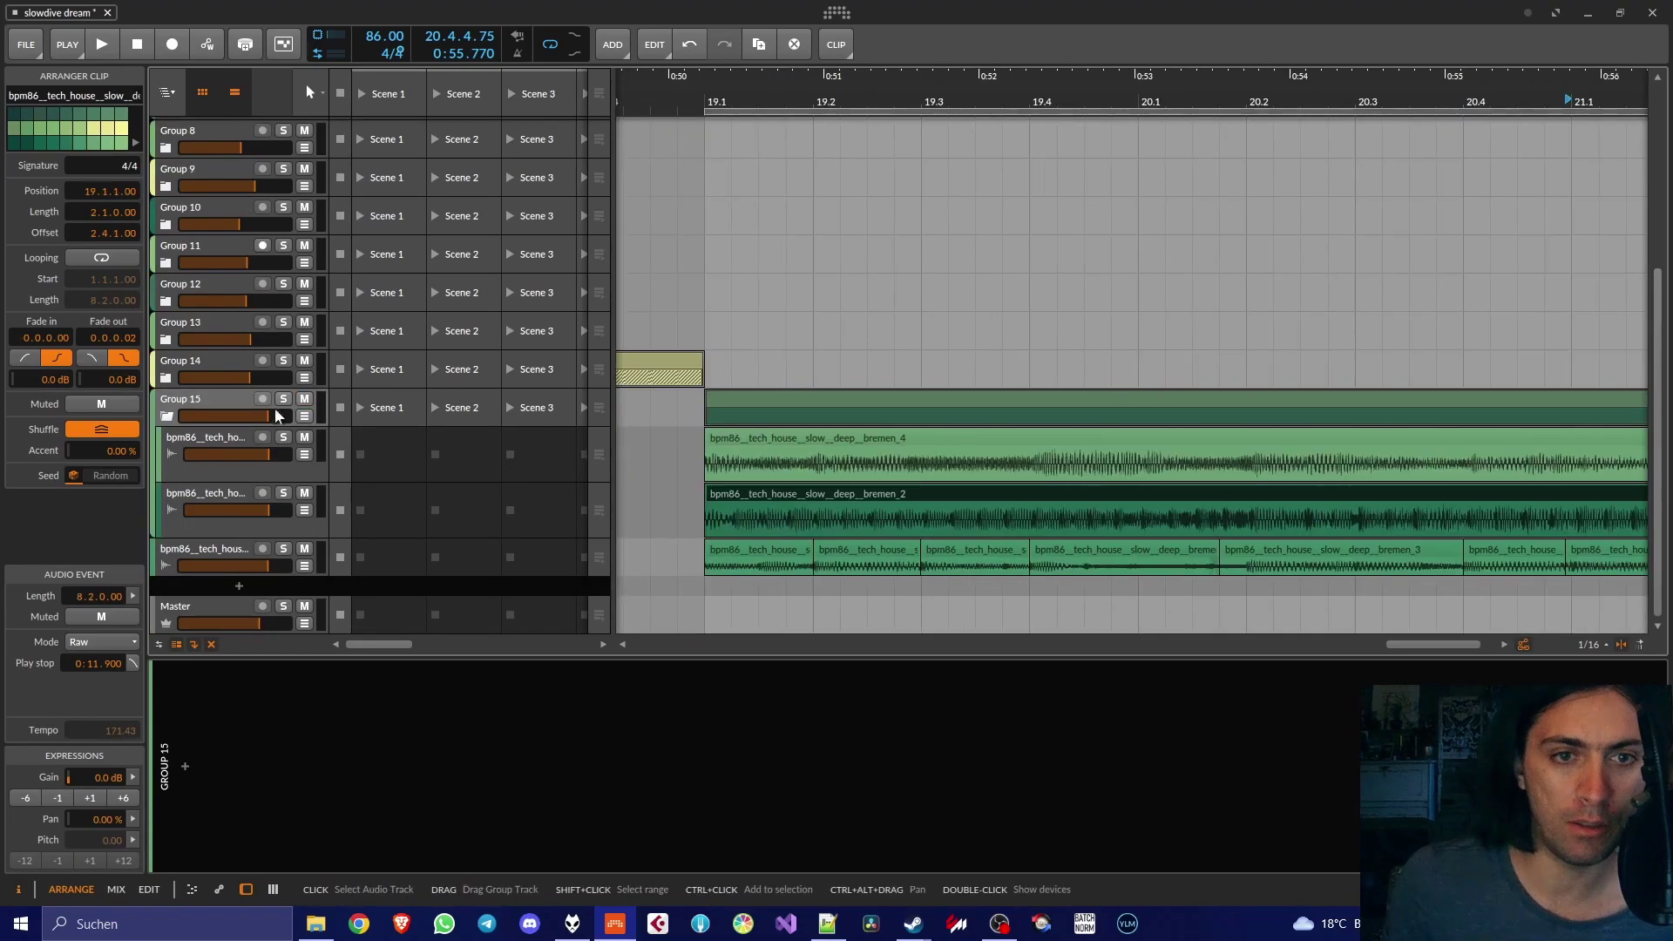
click(304, 399)
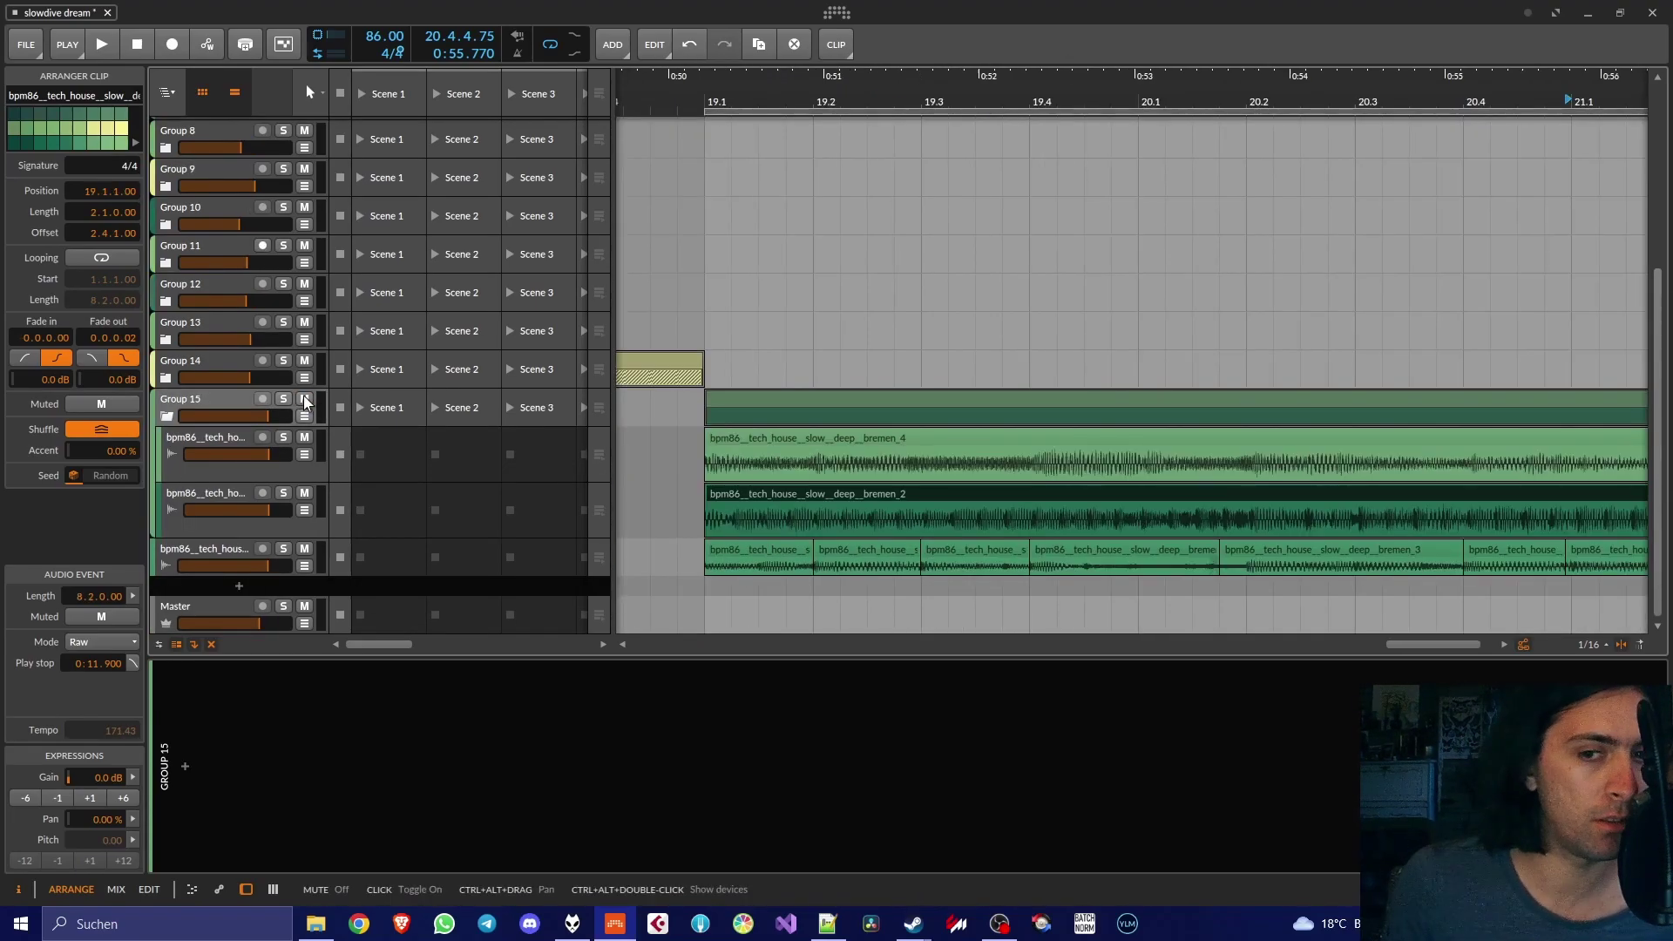
Play all three continuations from bar 19 and shorten the loop region to a length of 2.1.0.00
scroll(772, 485, down, 3)
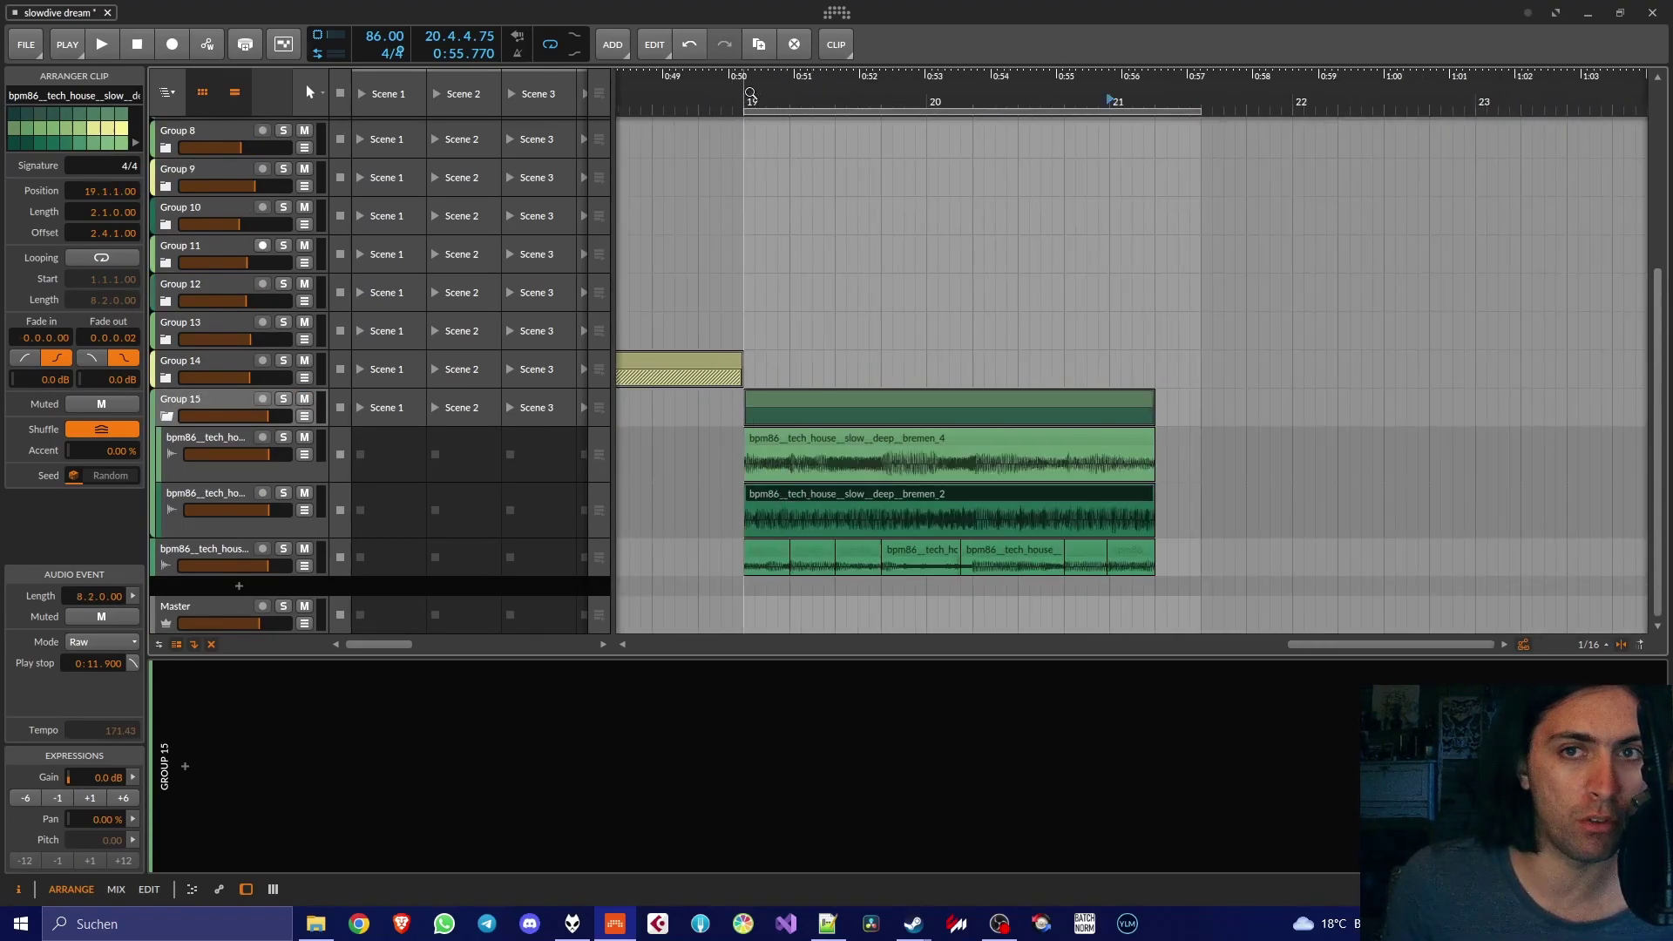
key(space)
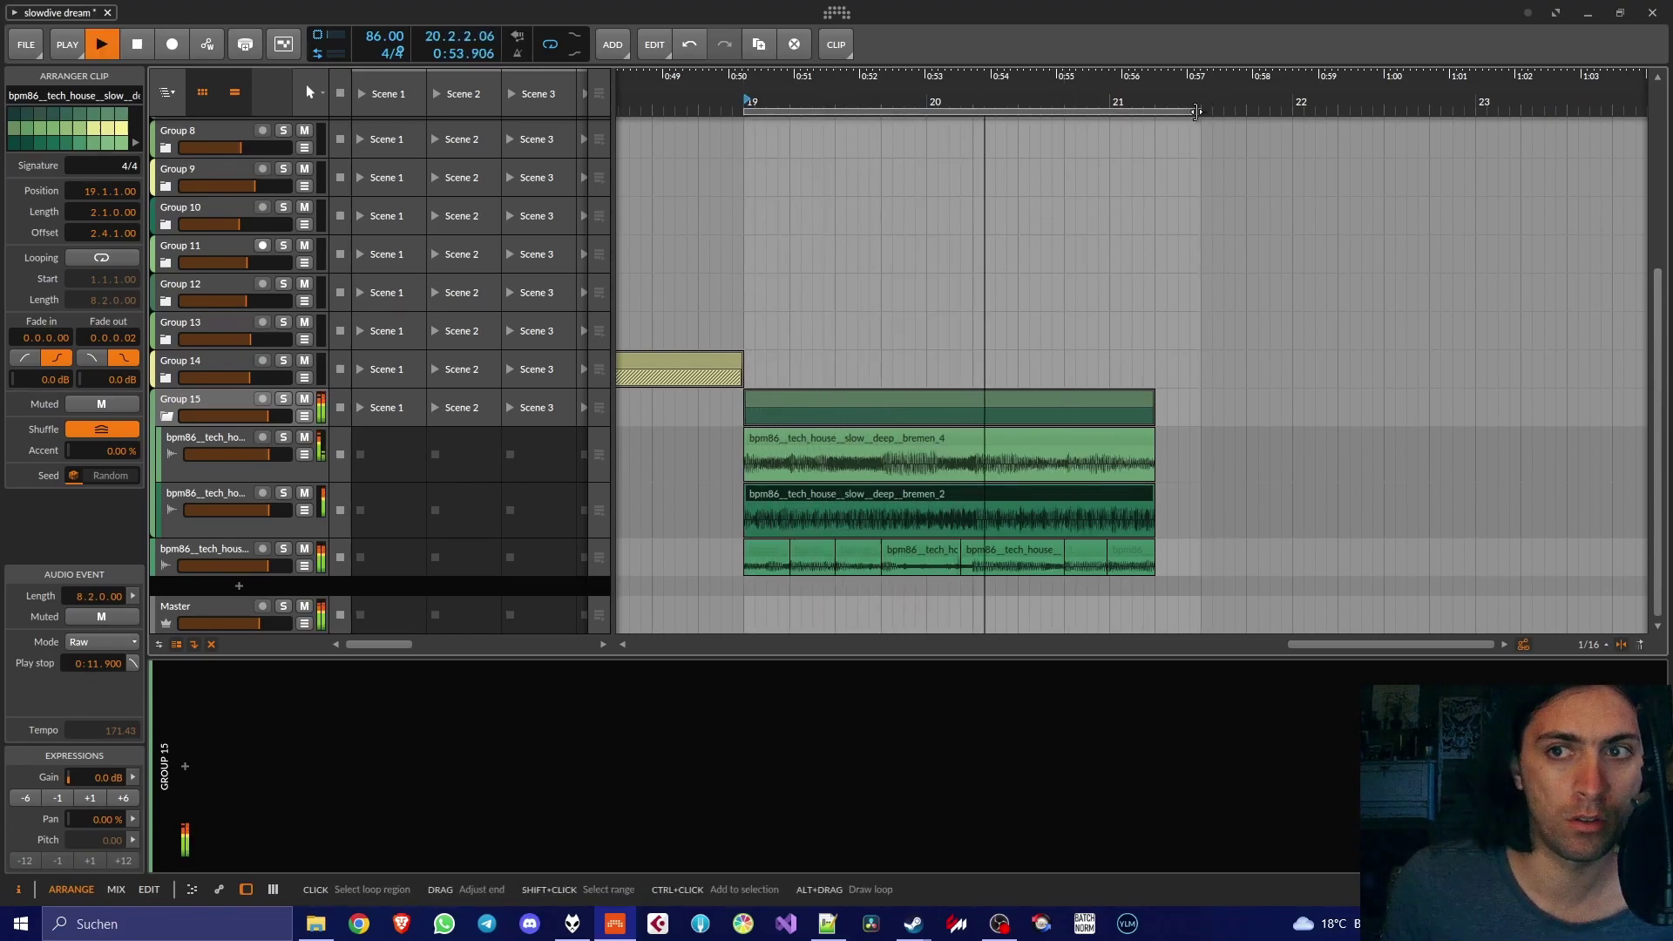
drag(1199, 112, 1148, 173)
key(space)
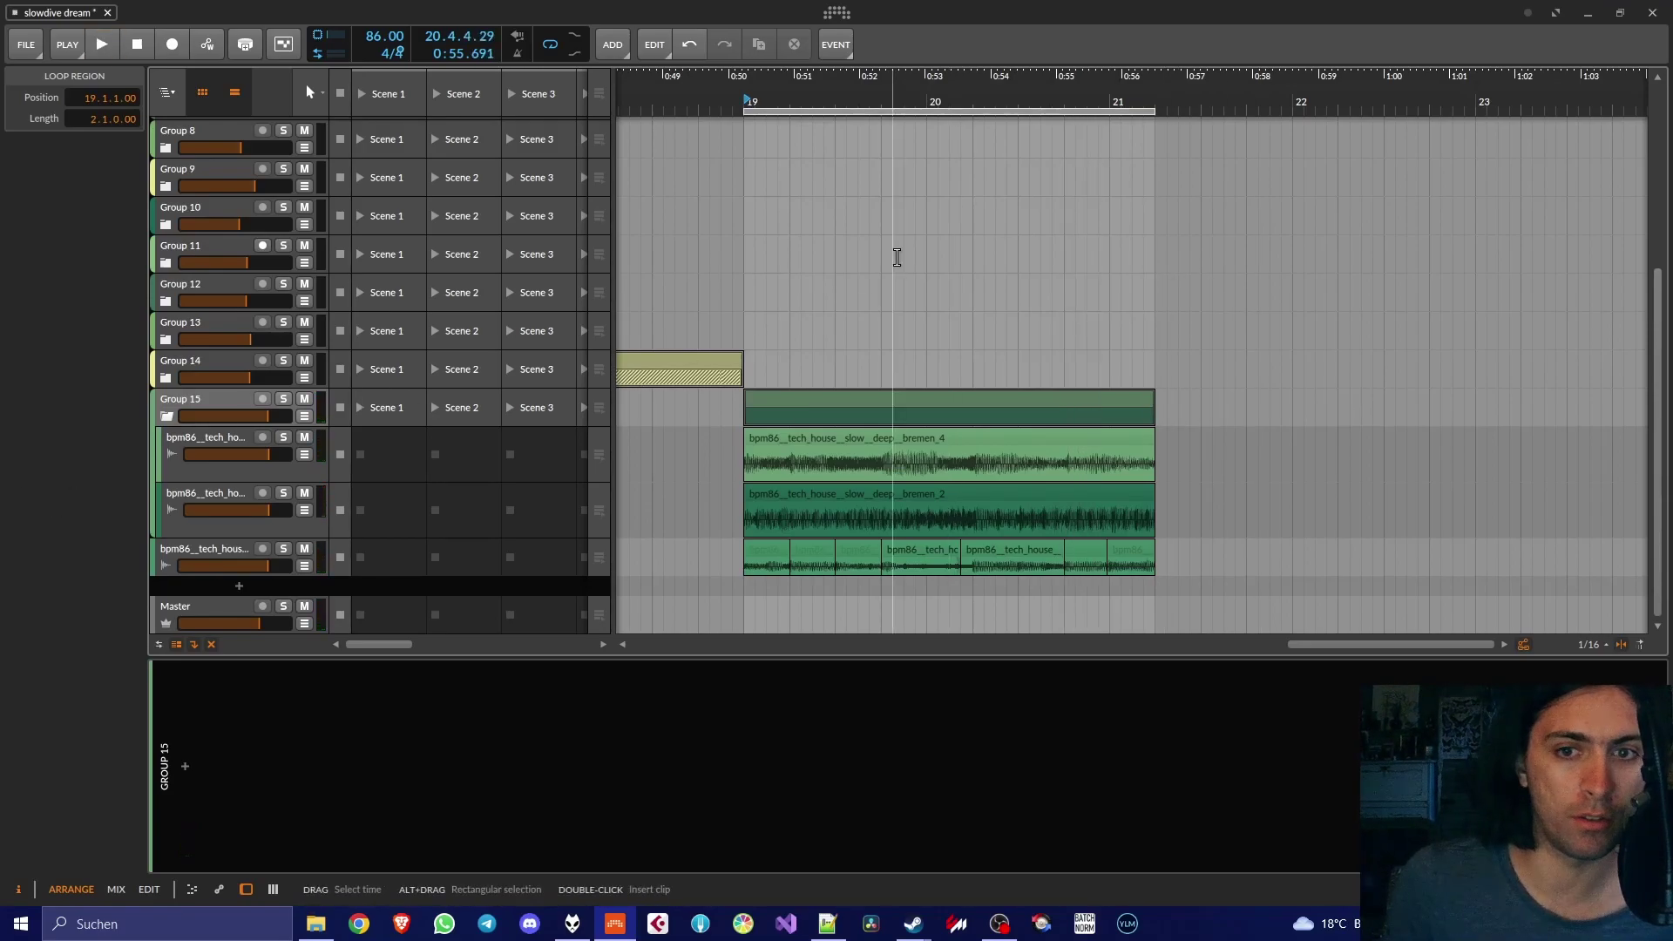
Mute the bremen_4 track and play bremen_2 together with the sliced bremen_3 from bar 19
click(305, 437)
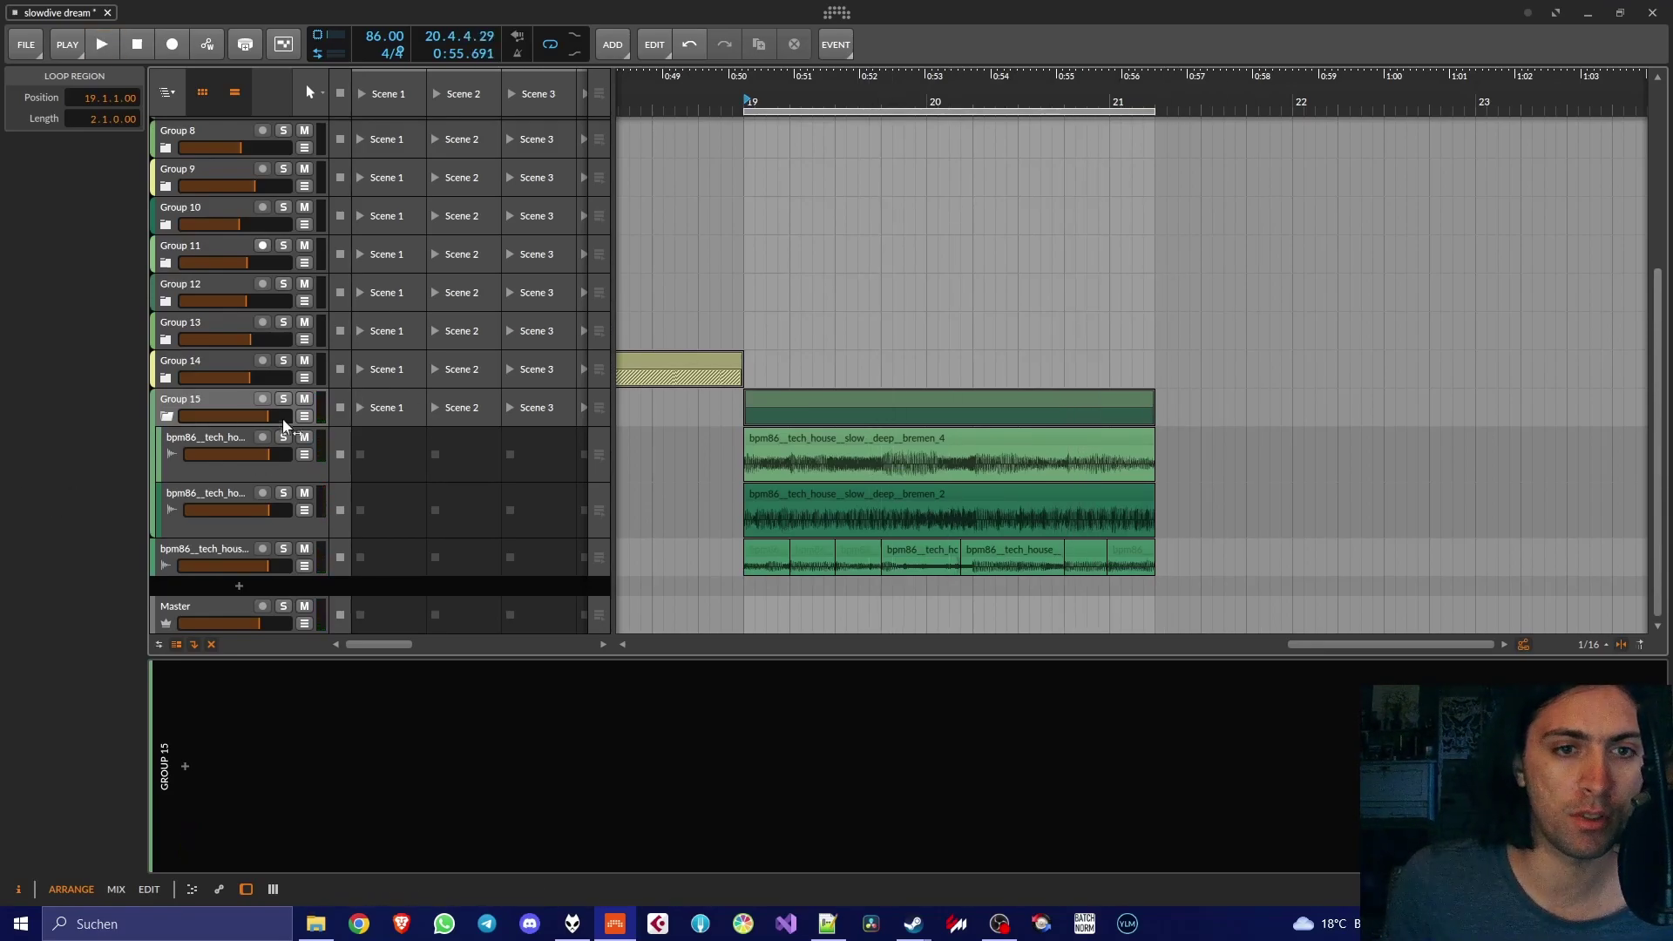
key(space)
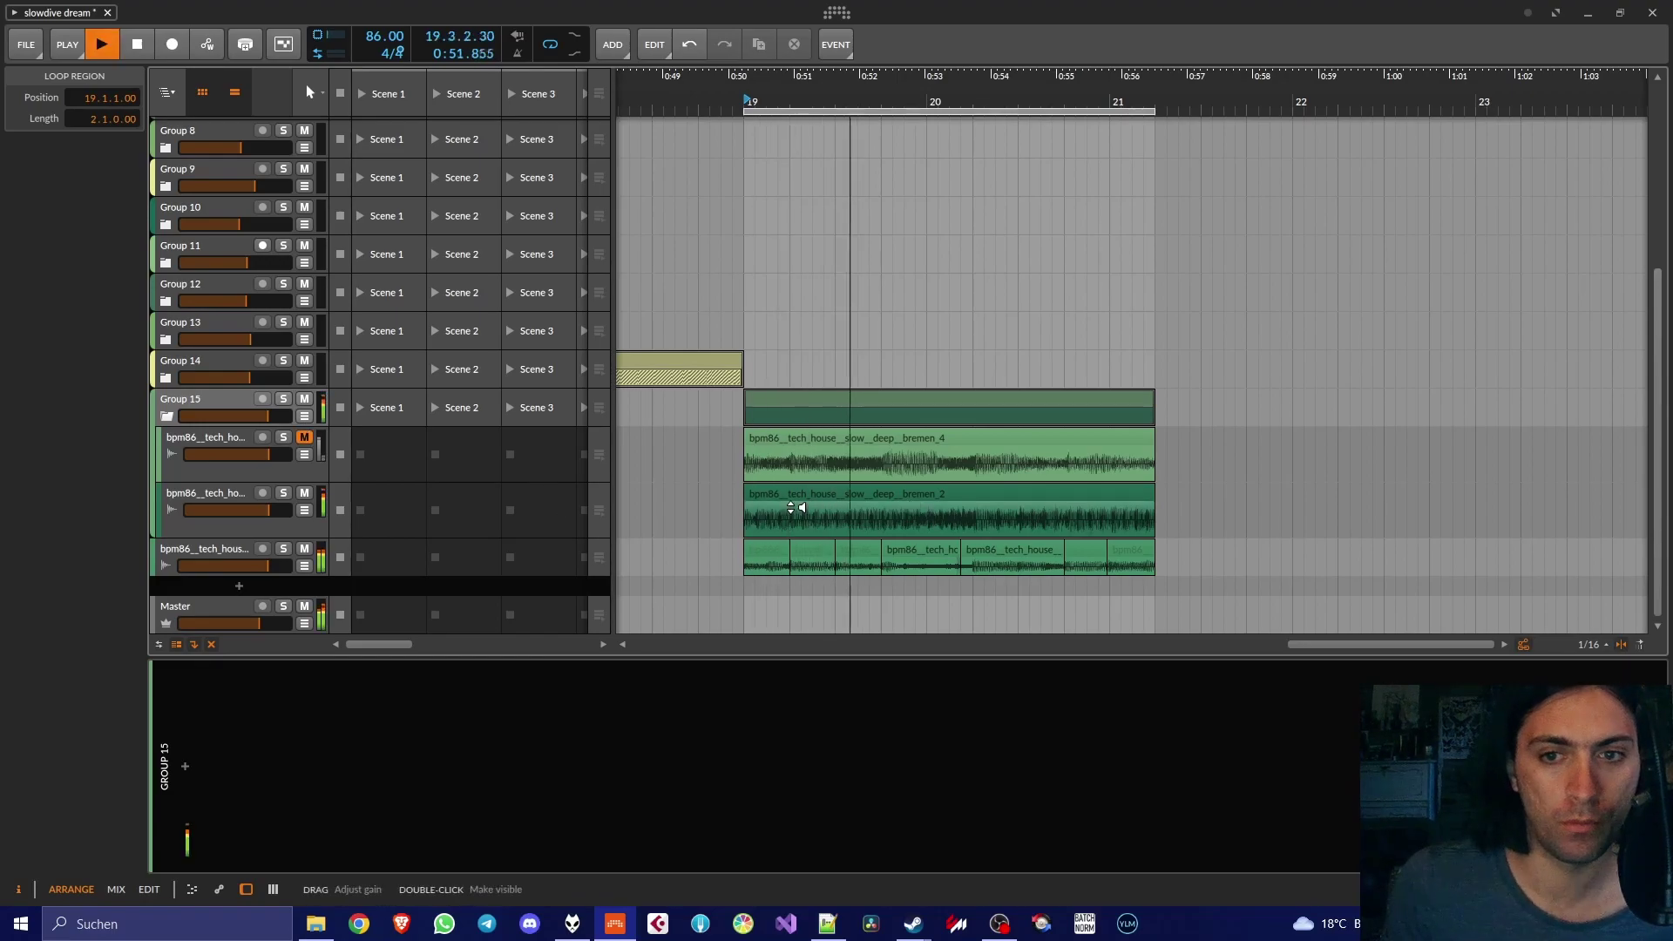
scroll(790, 507, up, 5)
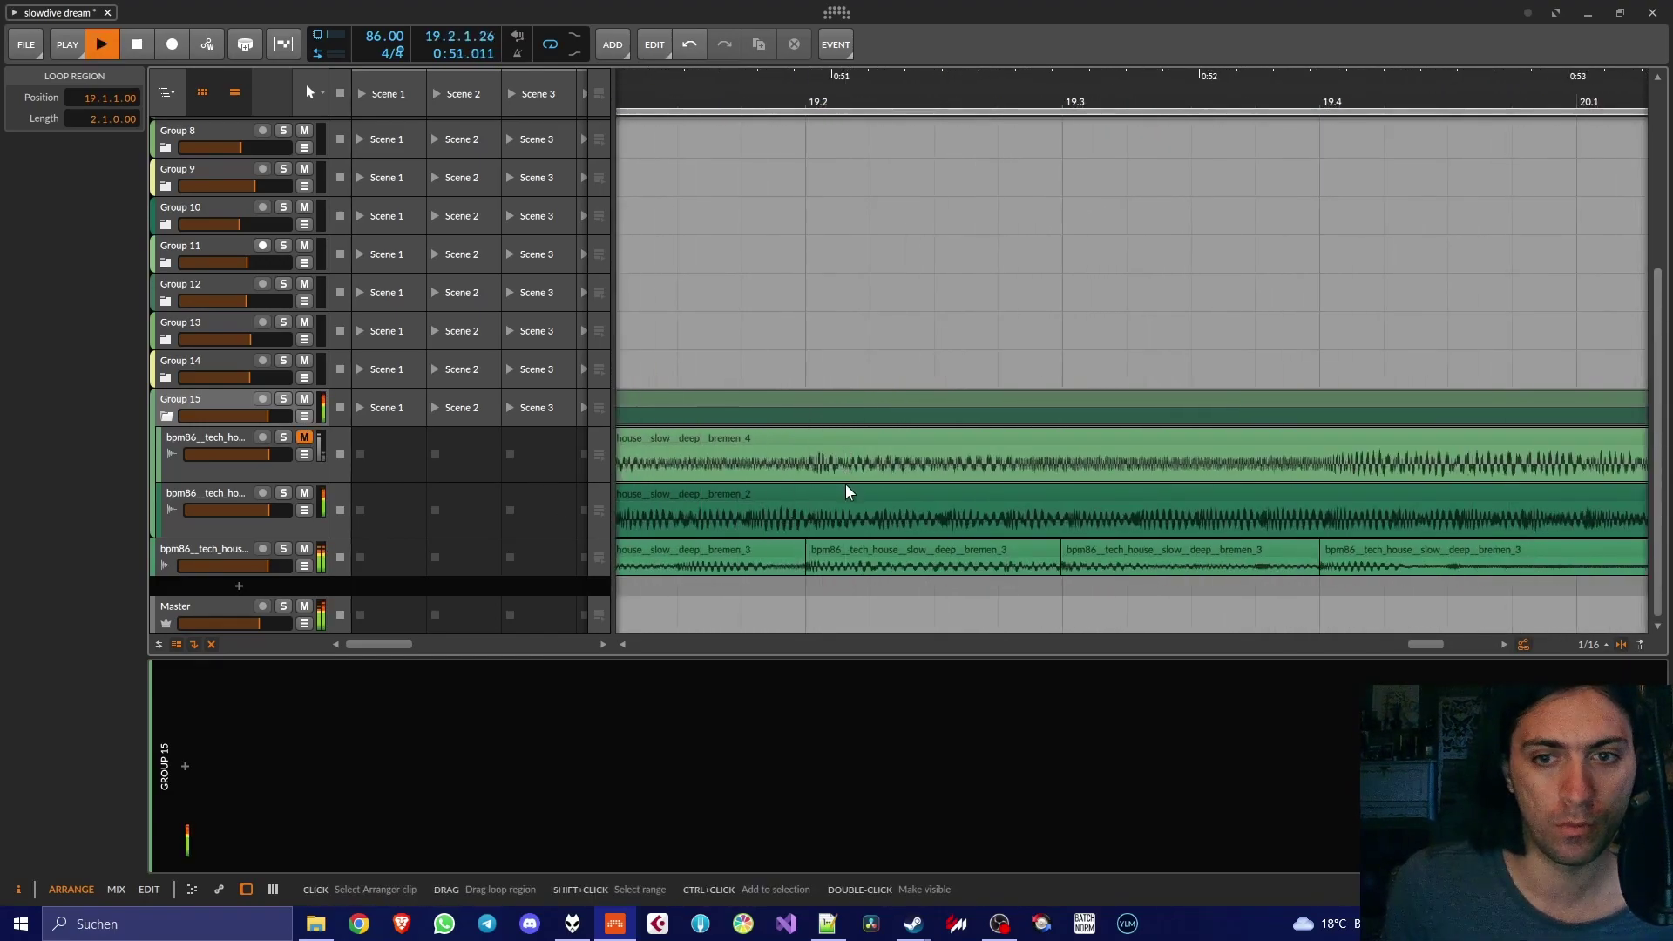
key(space)
Shift the bremen_2 clip slightly earlier to align its transient with 19.3, and trim its start back to 19.1
drag(242, 538, 243, 572)
key(5)
scroll(865, 542, left, 3)
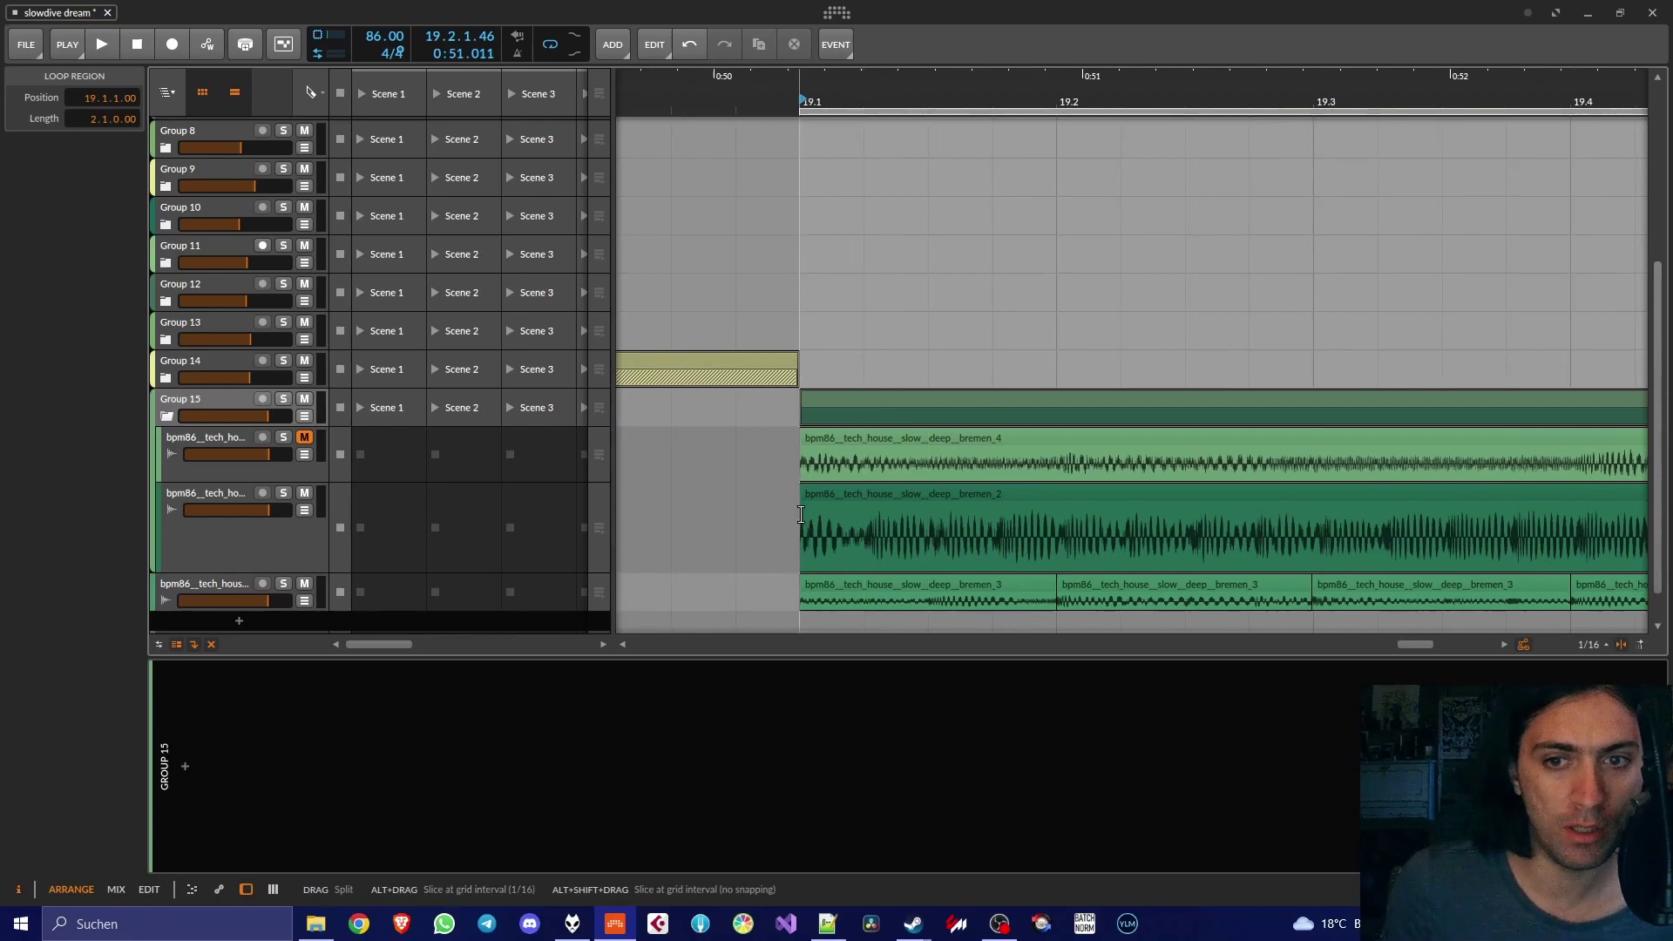
key(1)
scroll(1200, 495, right, 1)
click(1199, 495)
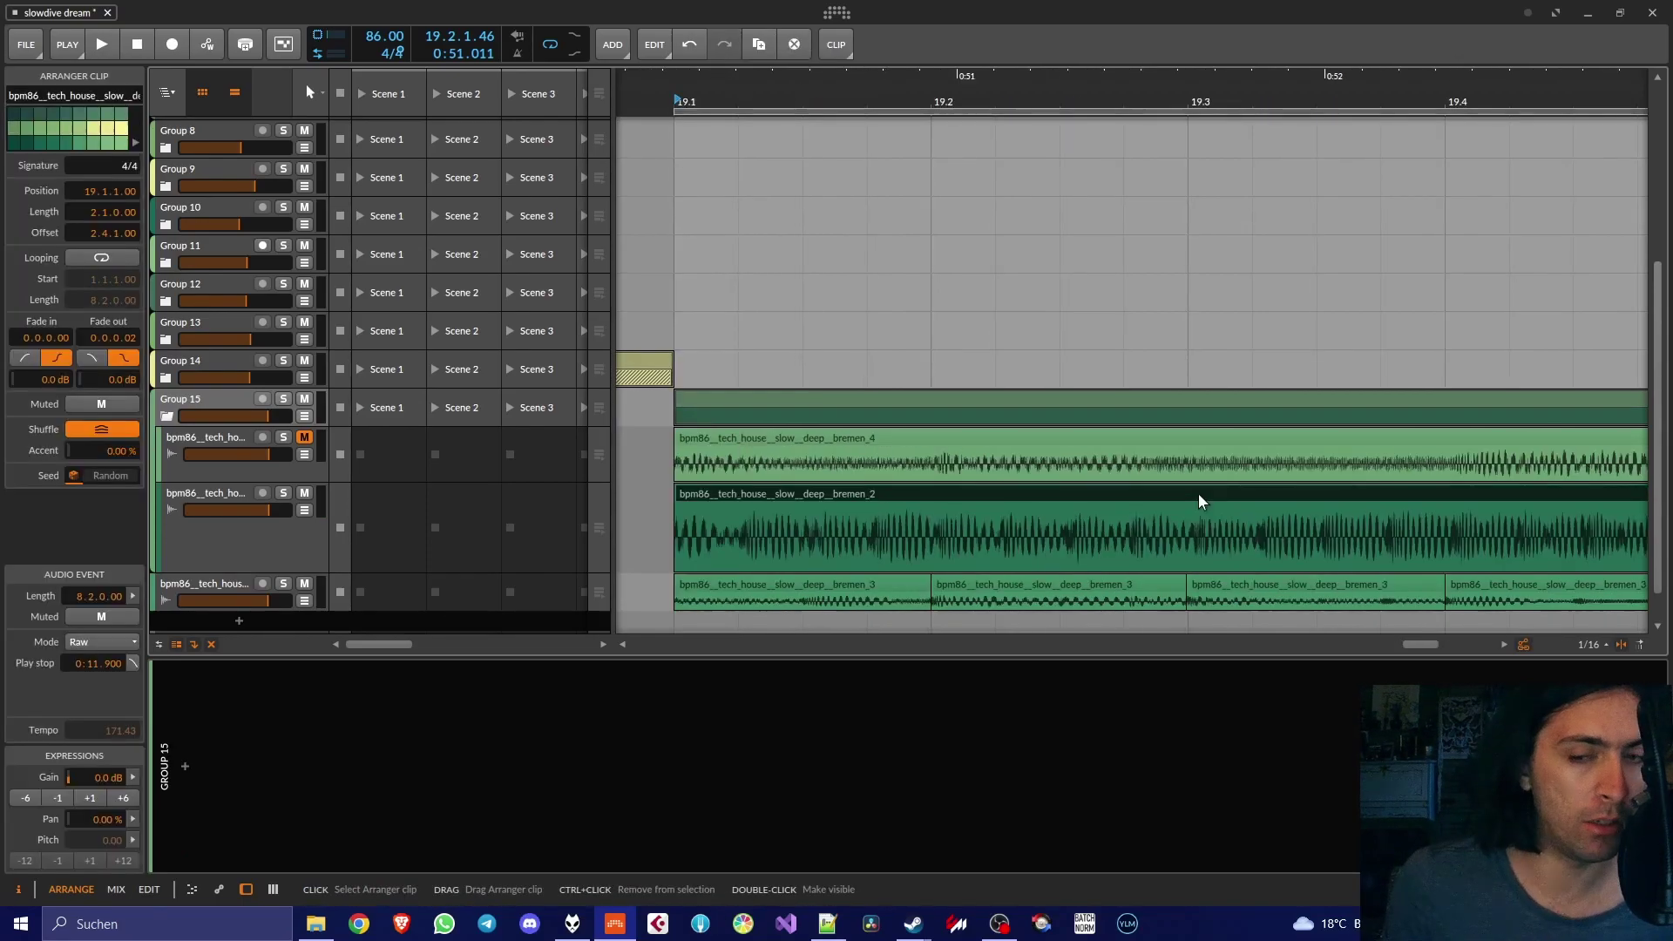
scroll(1195, 495, up, 5)
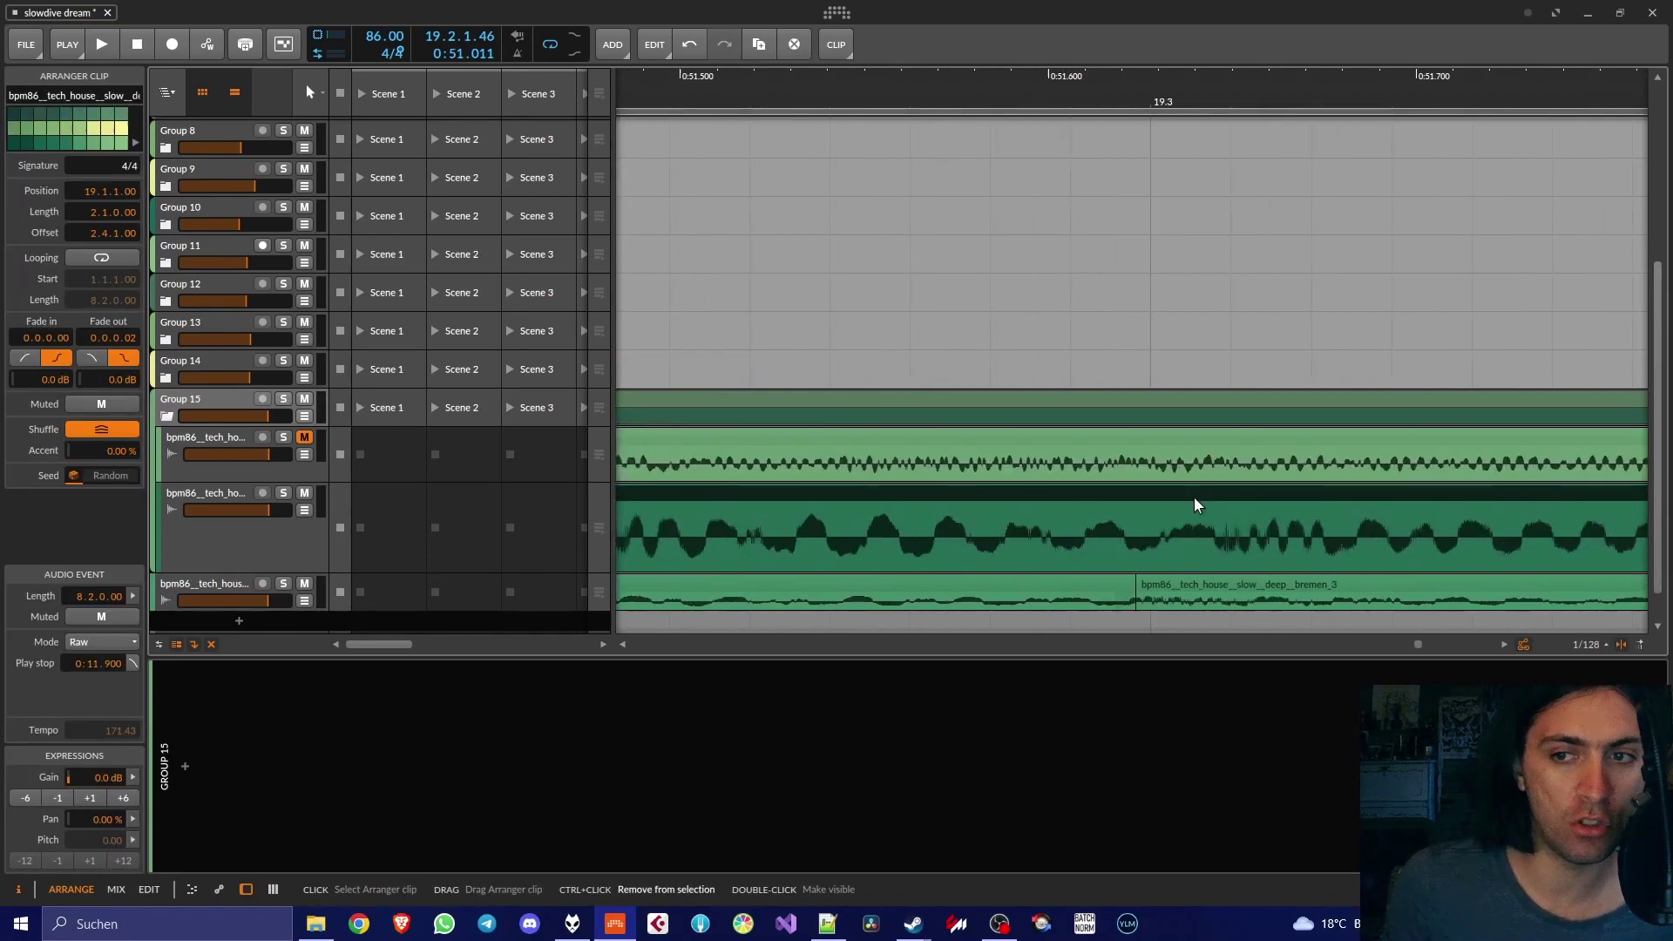
drag(1227, 500, 1162, 509)
scroll(1160, 509, down, 5)
drag(869, 498, 872, 497)
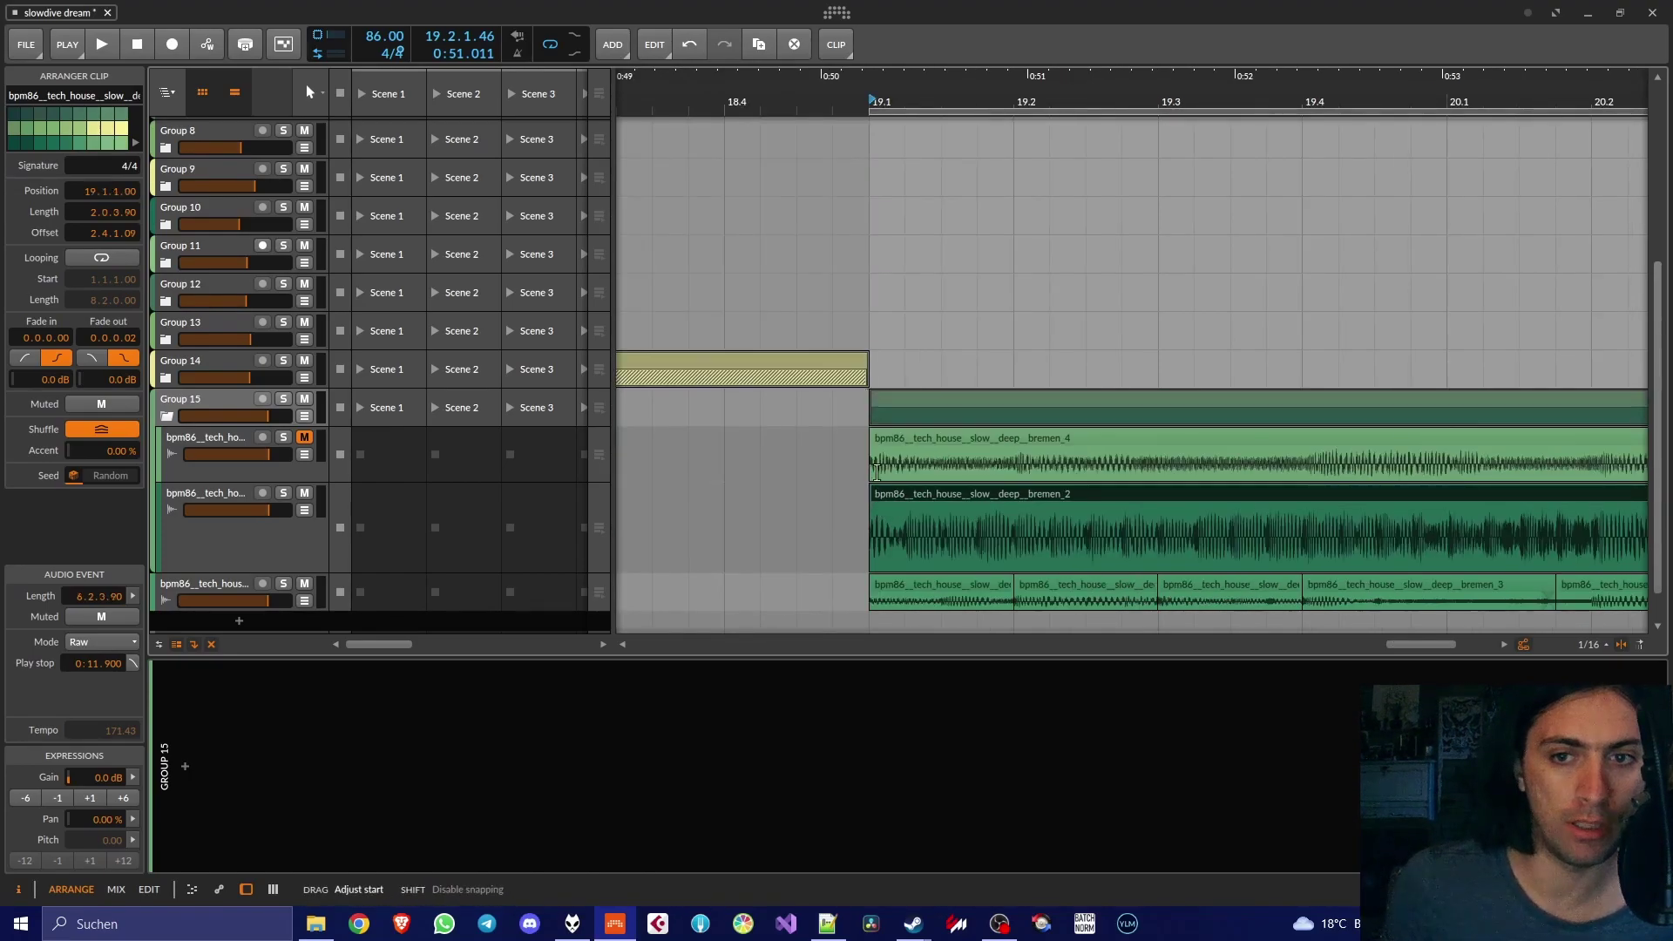
Split the bremen_2 clip at the transient just after 20.3 and shift the second piece earlier to start at 20.3, and play the result
scroll(1208, 514, up, 5)
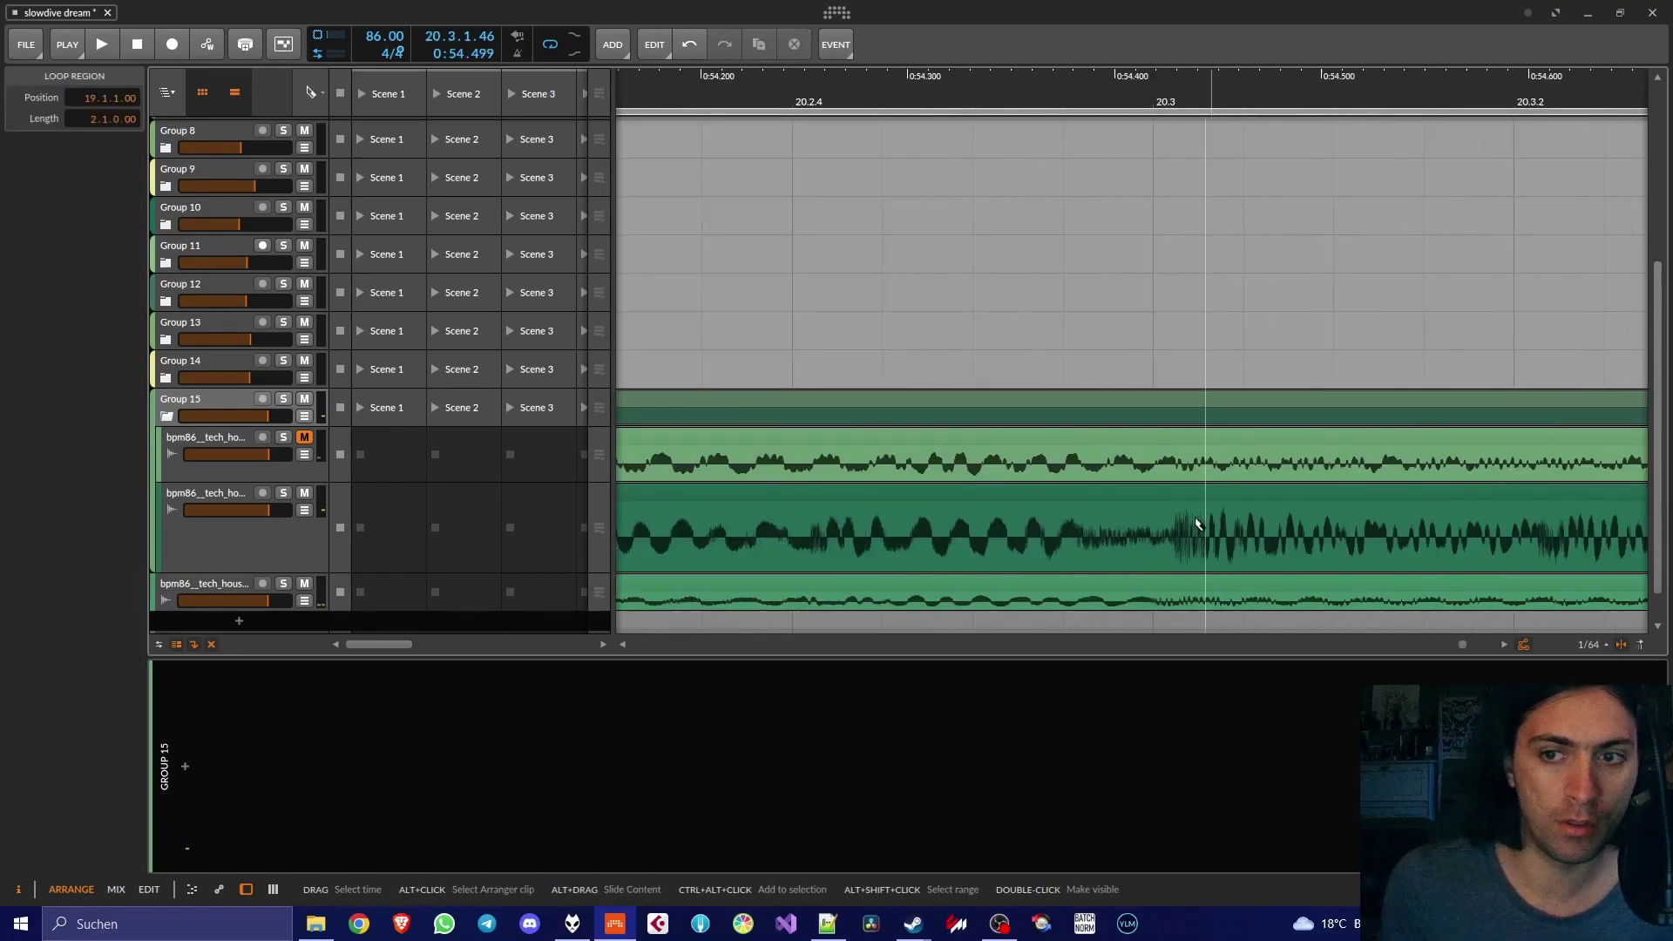
key(5)
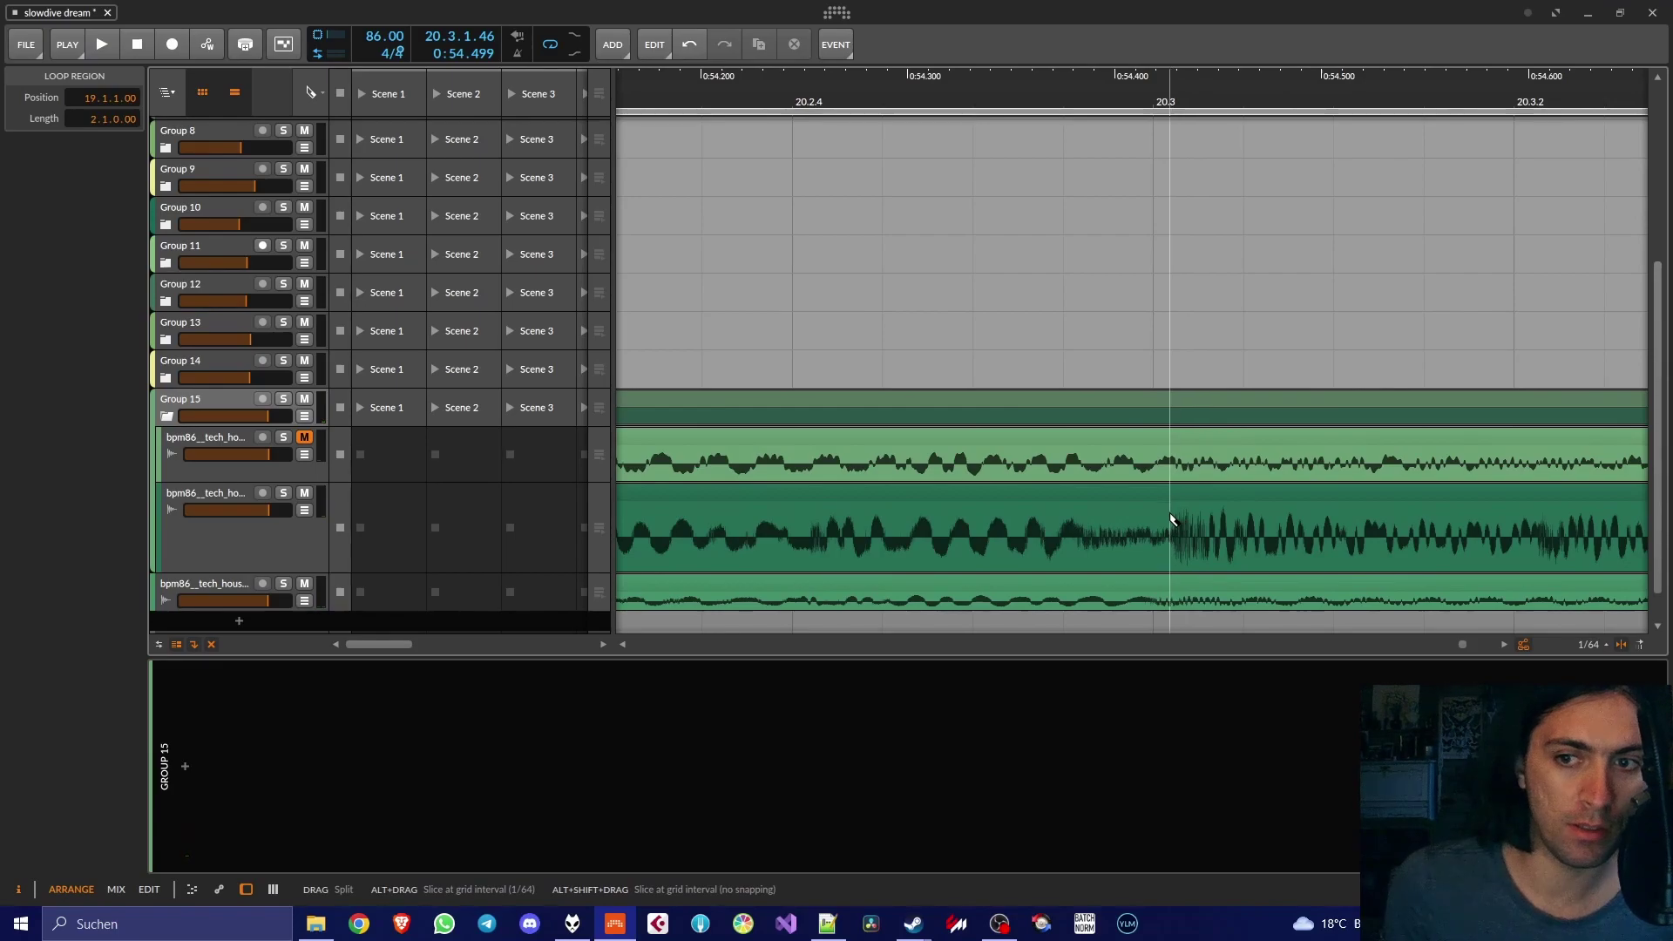
click(1171, 520)
key(1)
drag(1188, 494, 1173, 500)
scroll(1163, 501, down, 3)
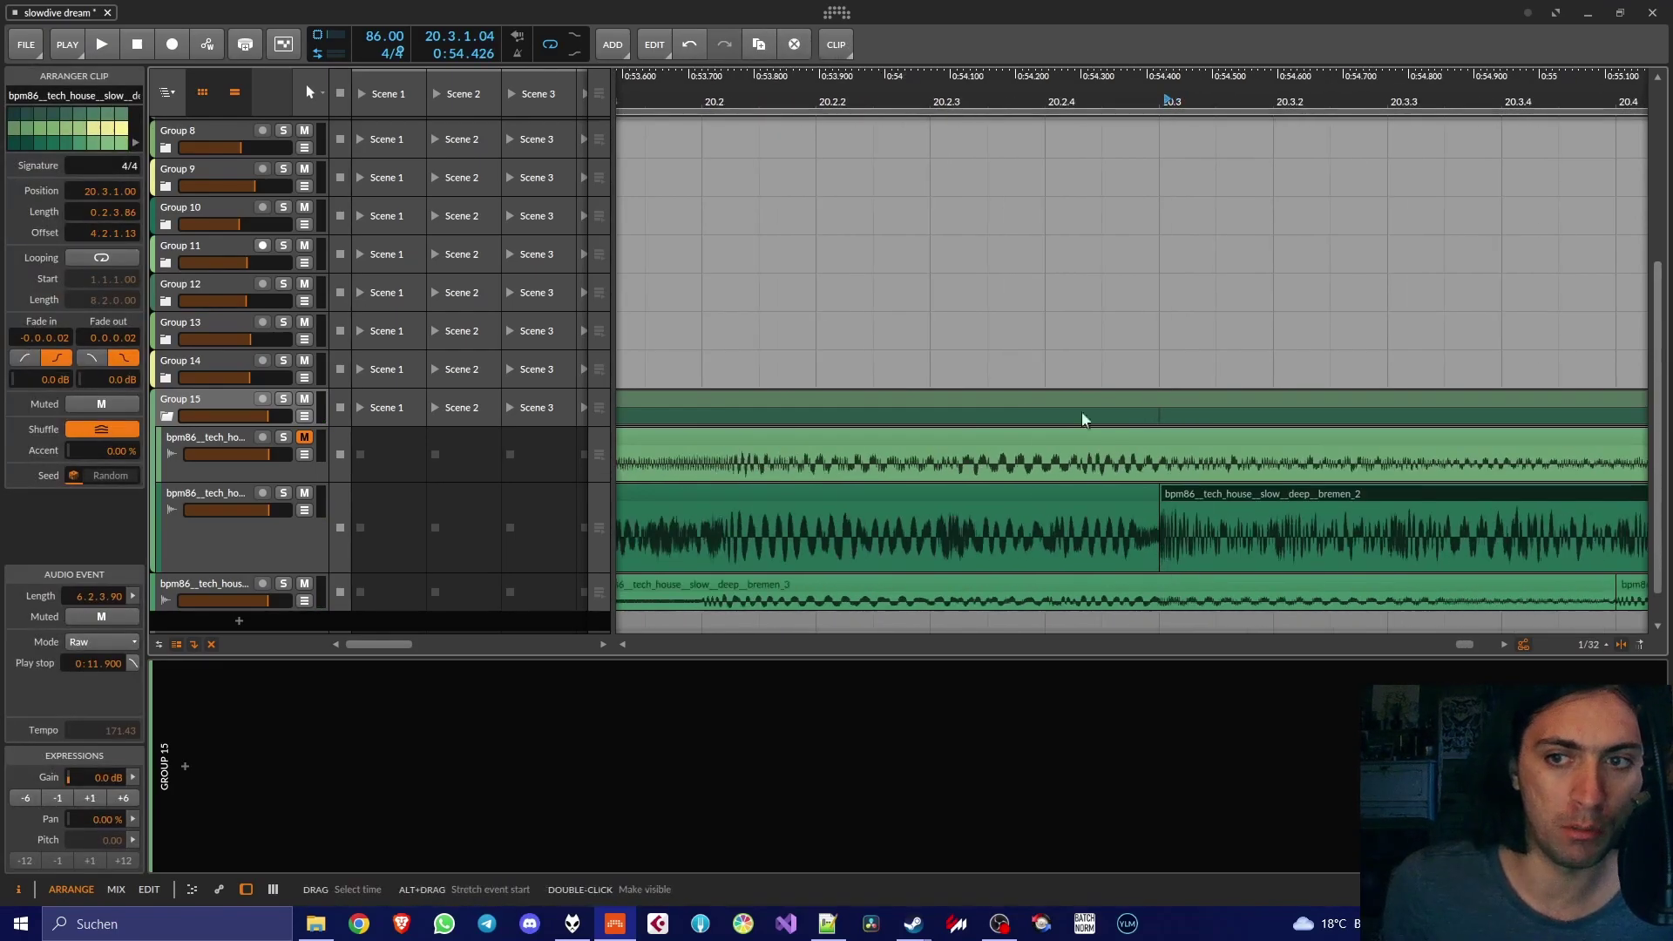
scroll(953, 185, down, 5)
key(space)
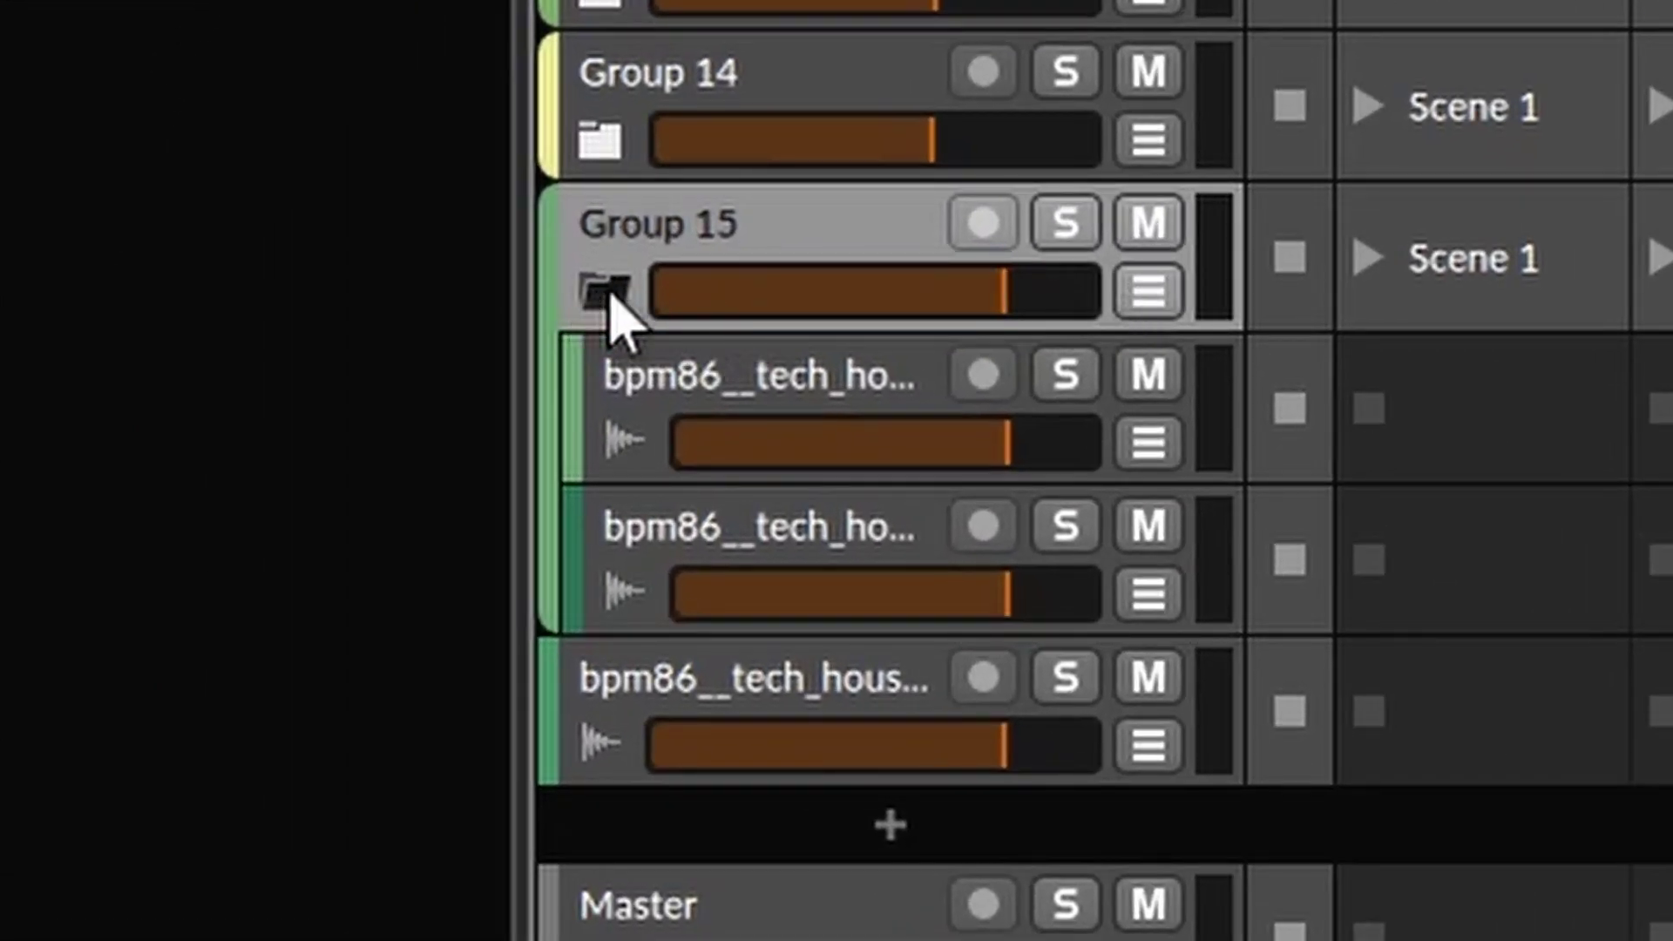
Collapse Group 15 and lower its volume to about -12.5 dB while balancing it against the bremen_3 track during playback
click(610, 297)
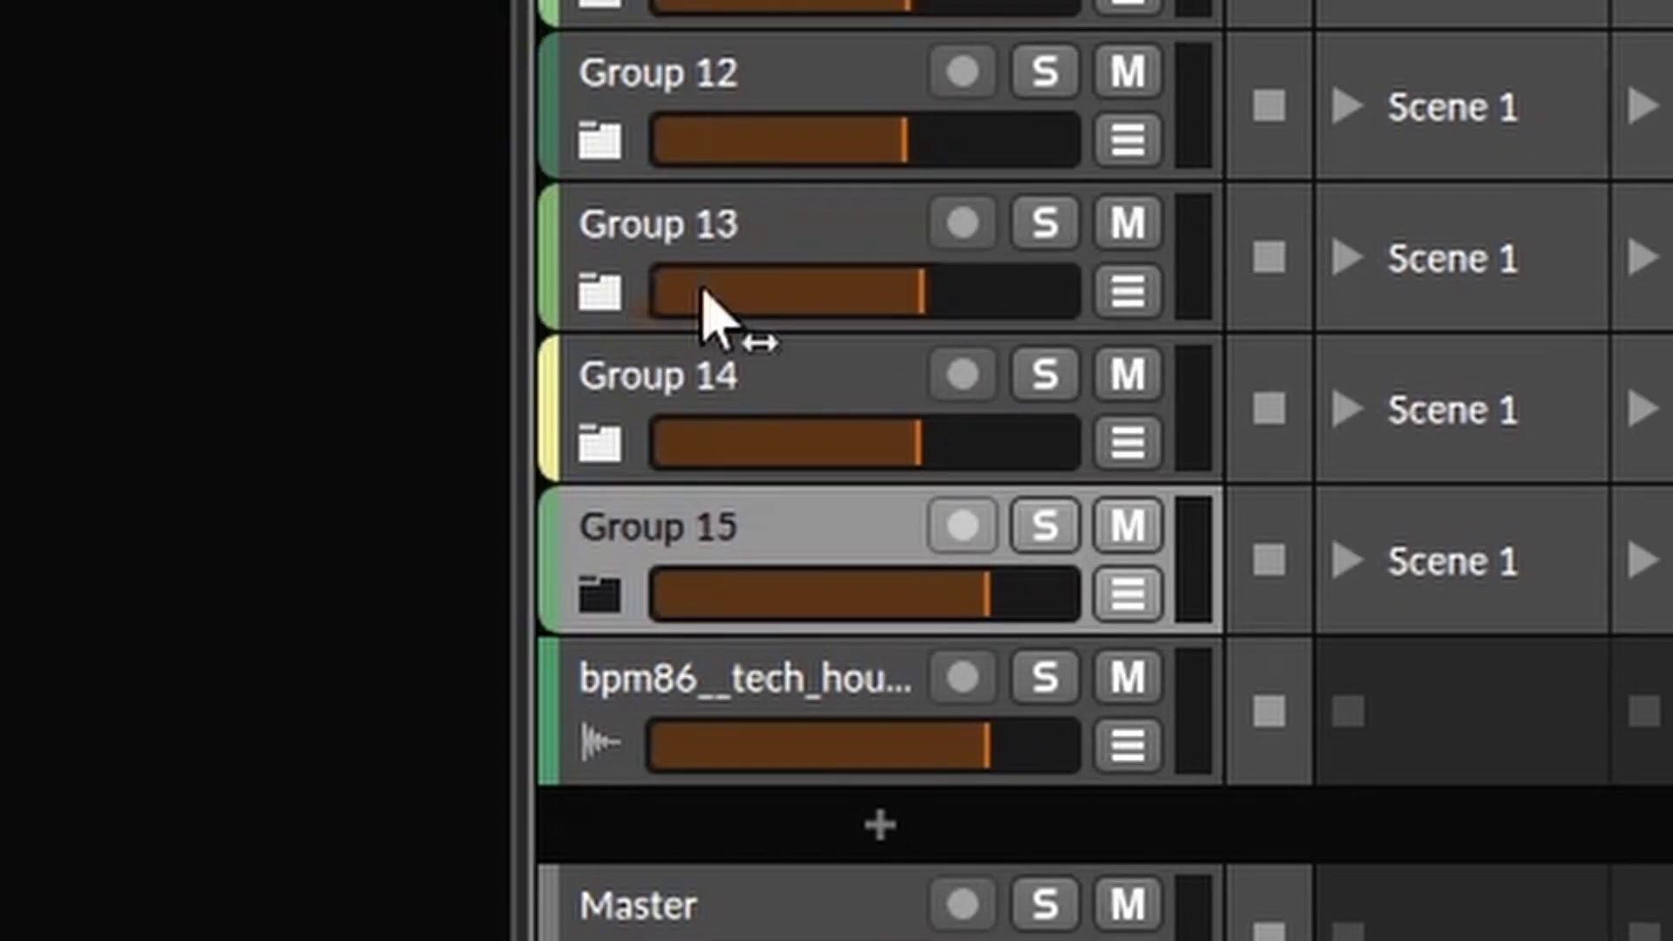
drag(1002, 616, 845, 595)
key(space)
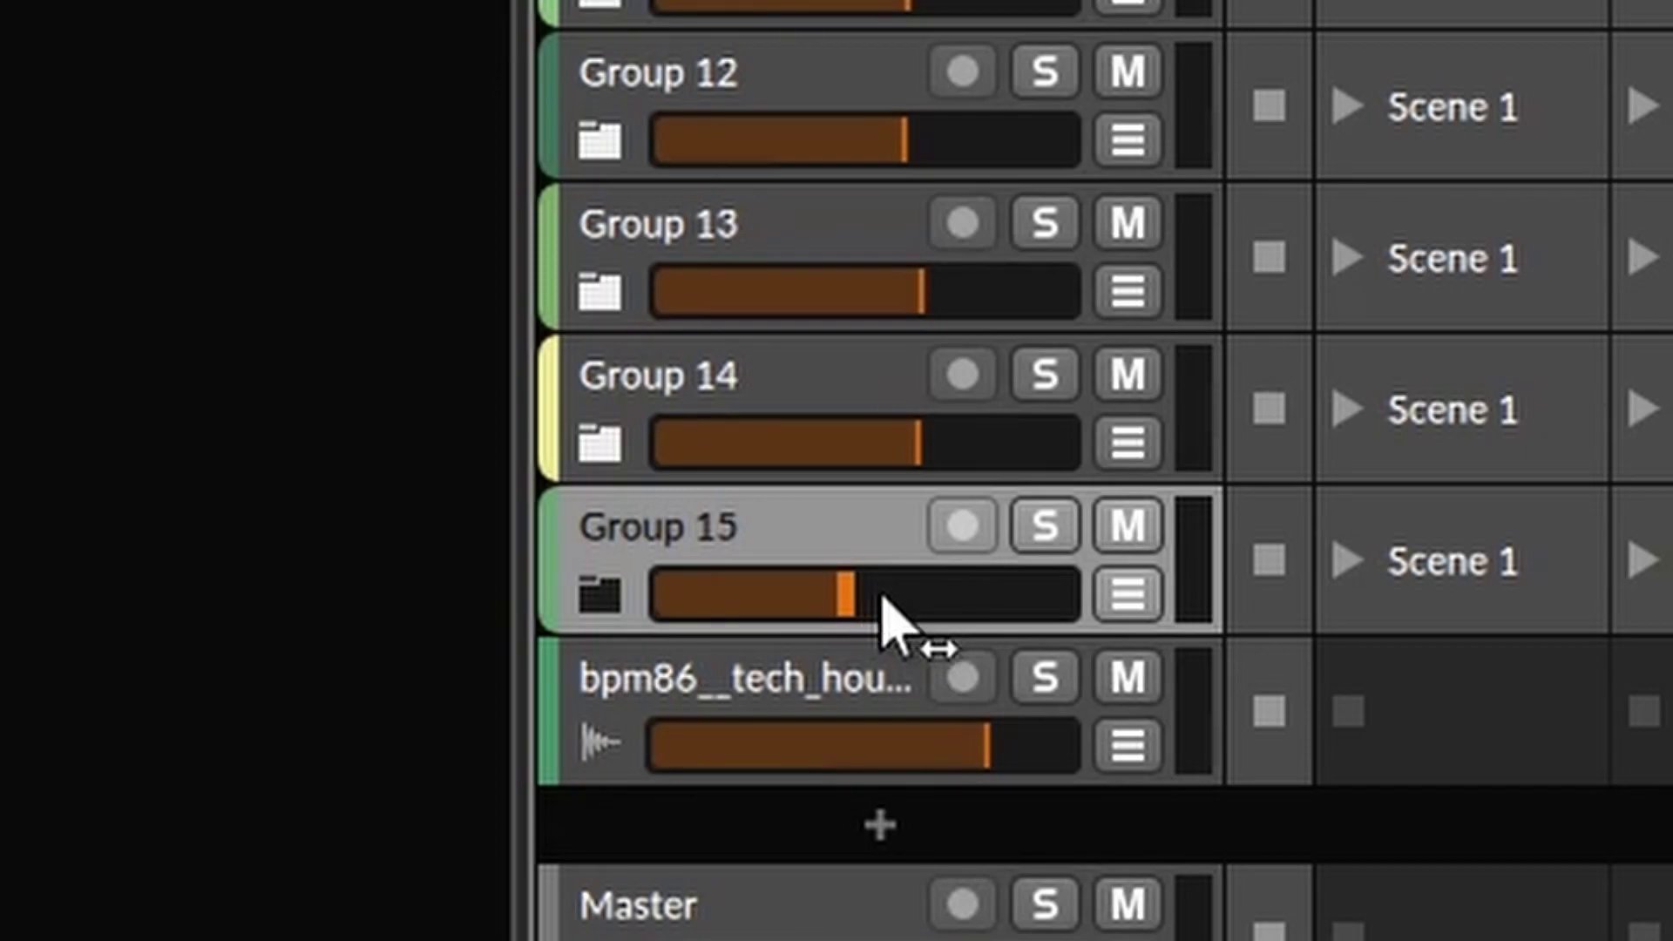
drag(880, 610, 819, 596)
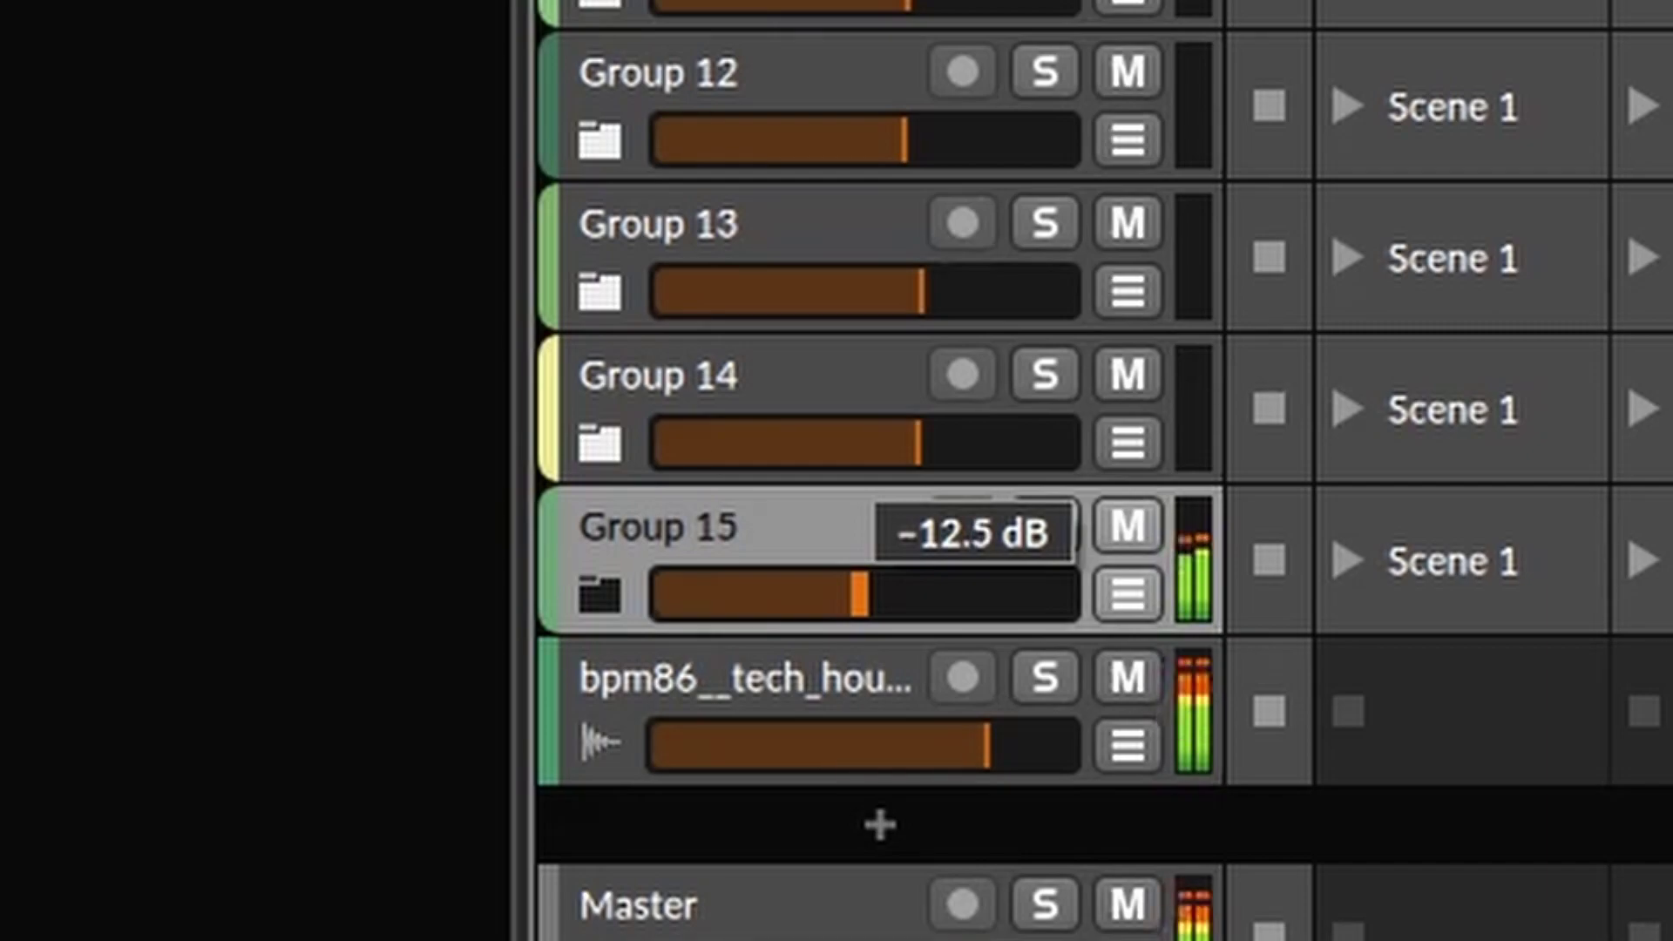
drag(860, 595, 863, 610)
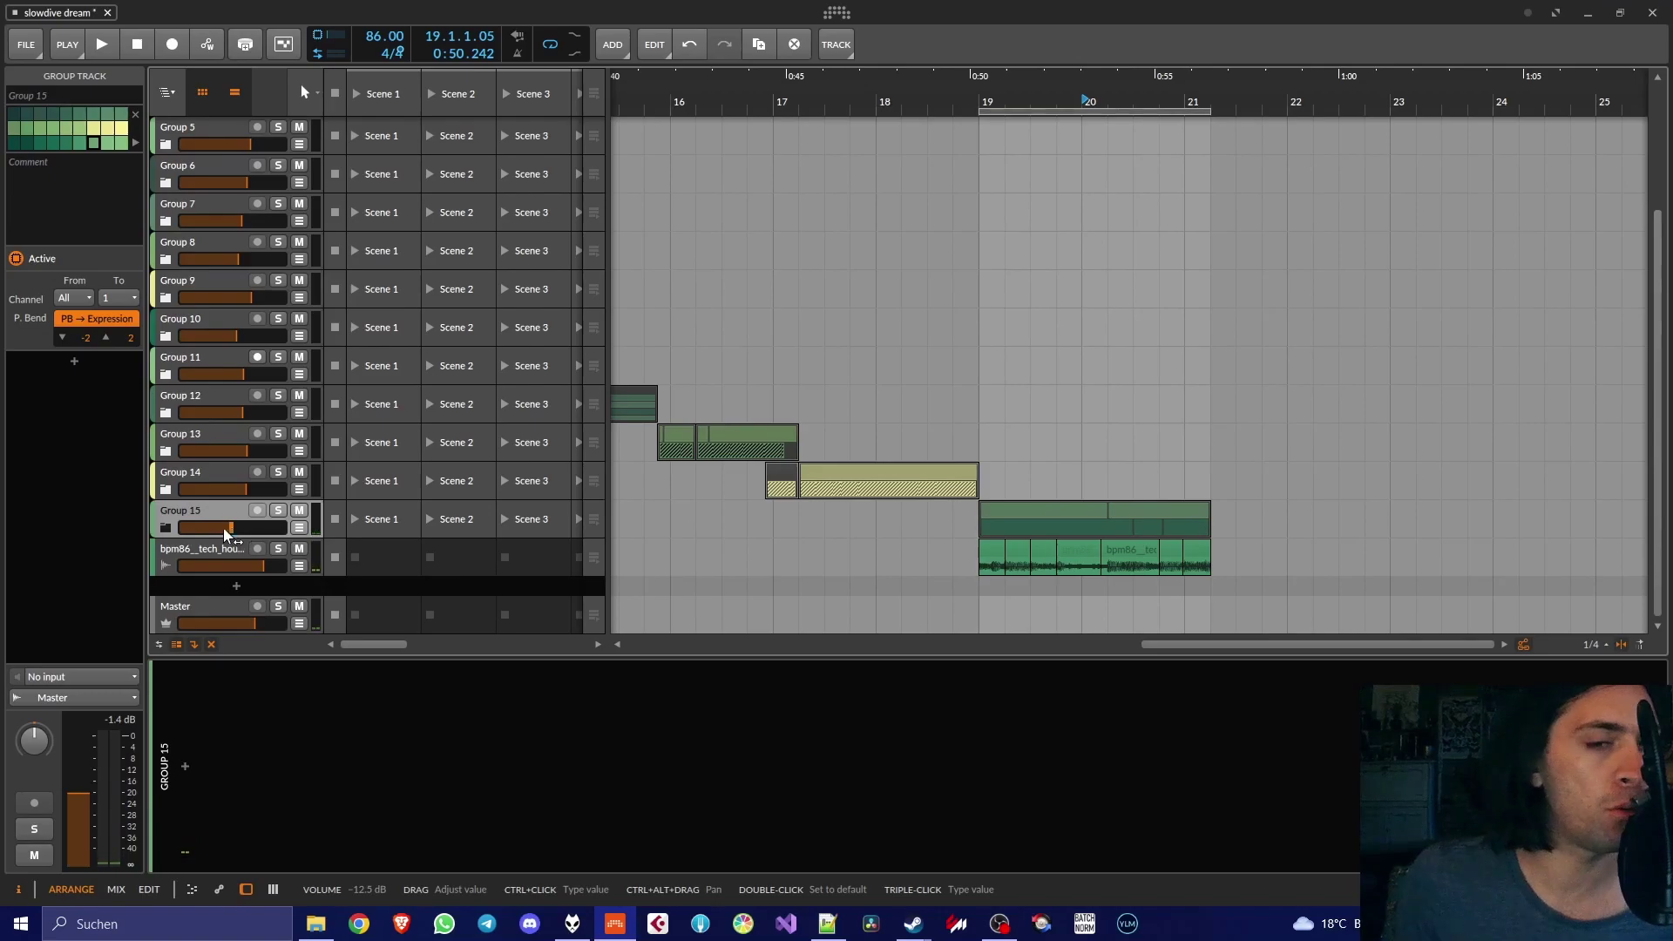
Expand Group 15 and collapse the Tool devices on its bremen_4 and bremen_2 tracks
click(600, 595)
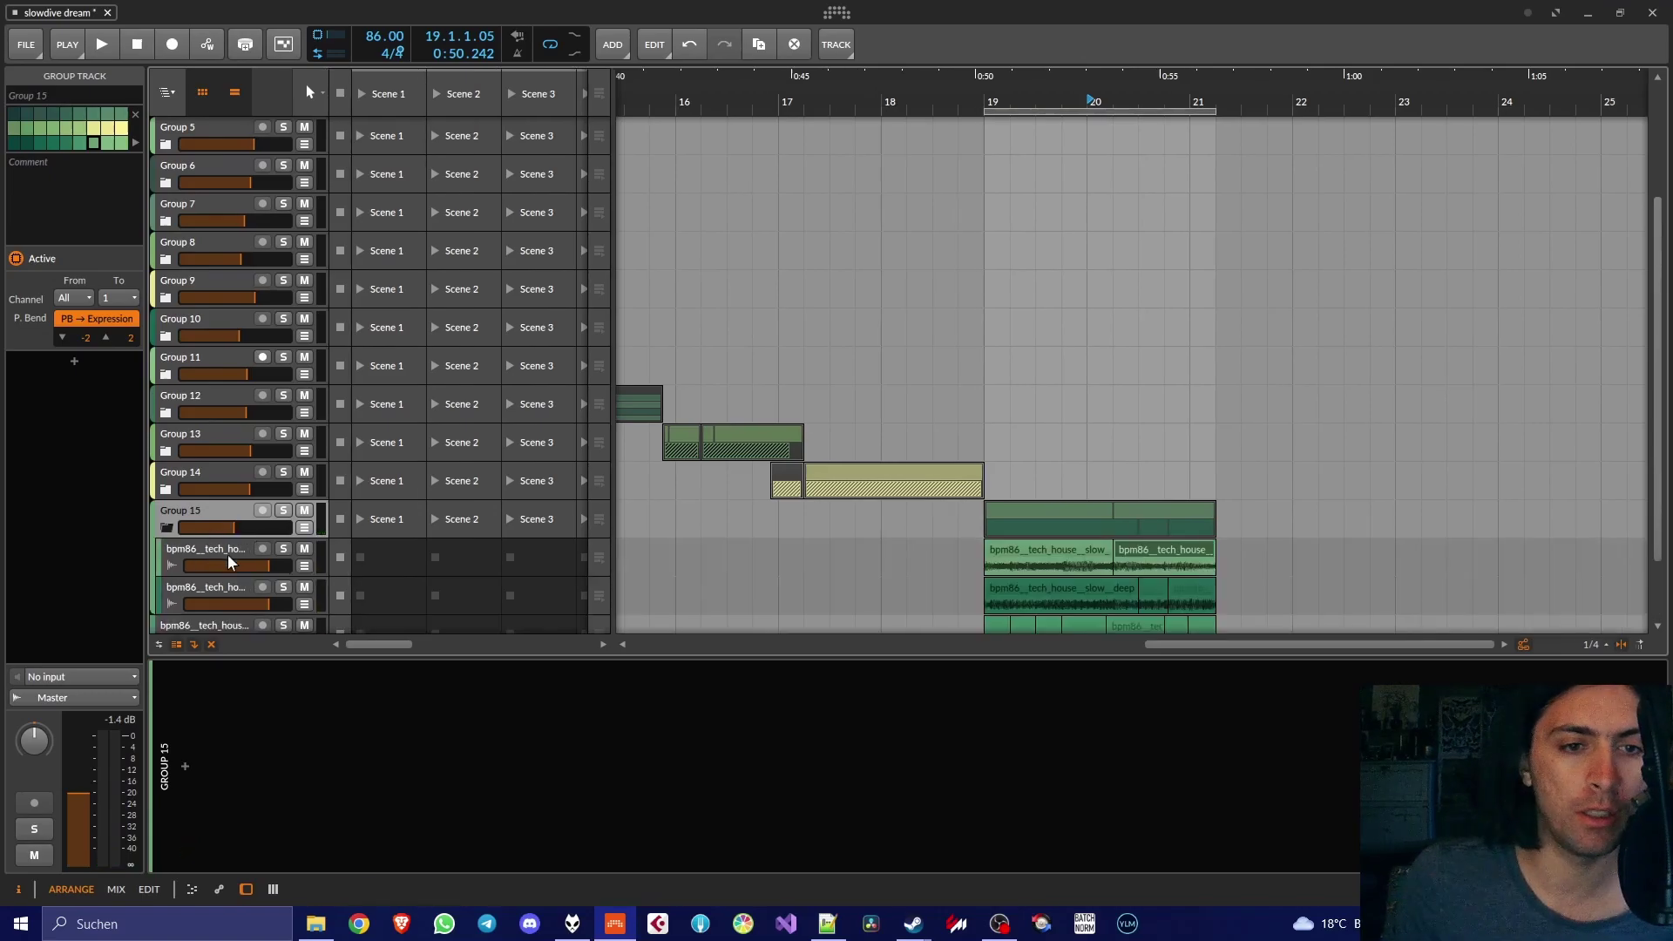
click(228, 555)
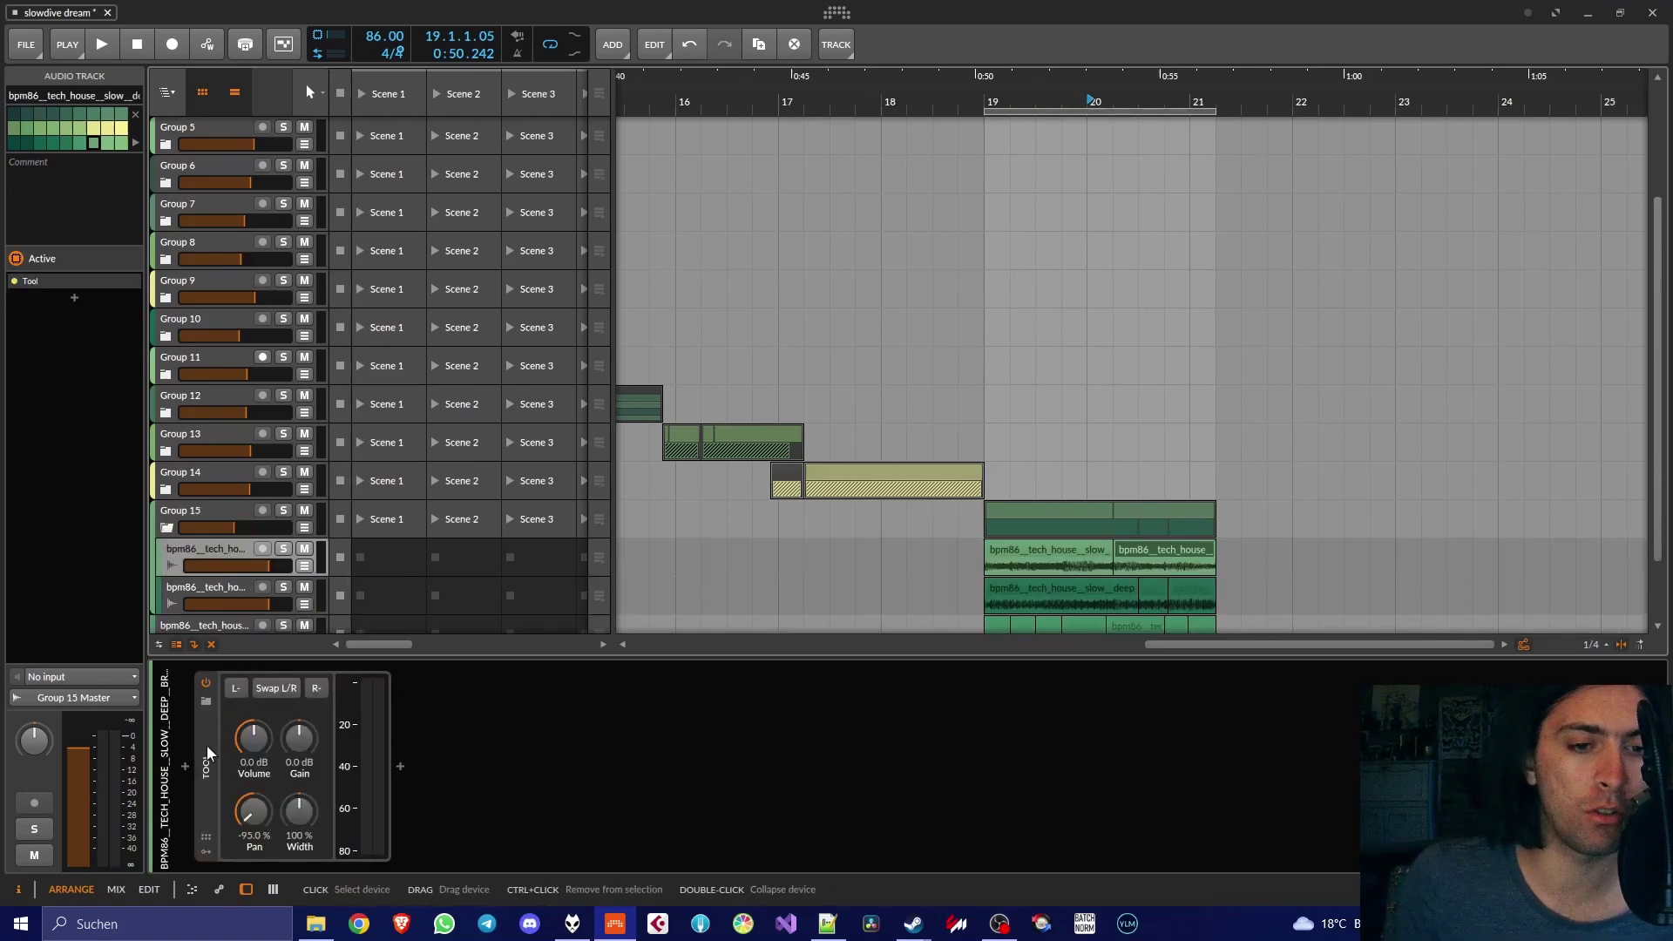
click(207, 746)
key(Delete)
click(207, 585)
click(211, 743)
double_click(211, 741)
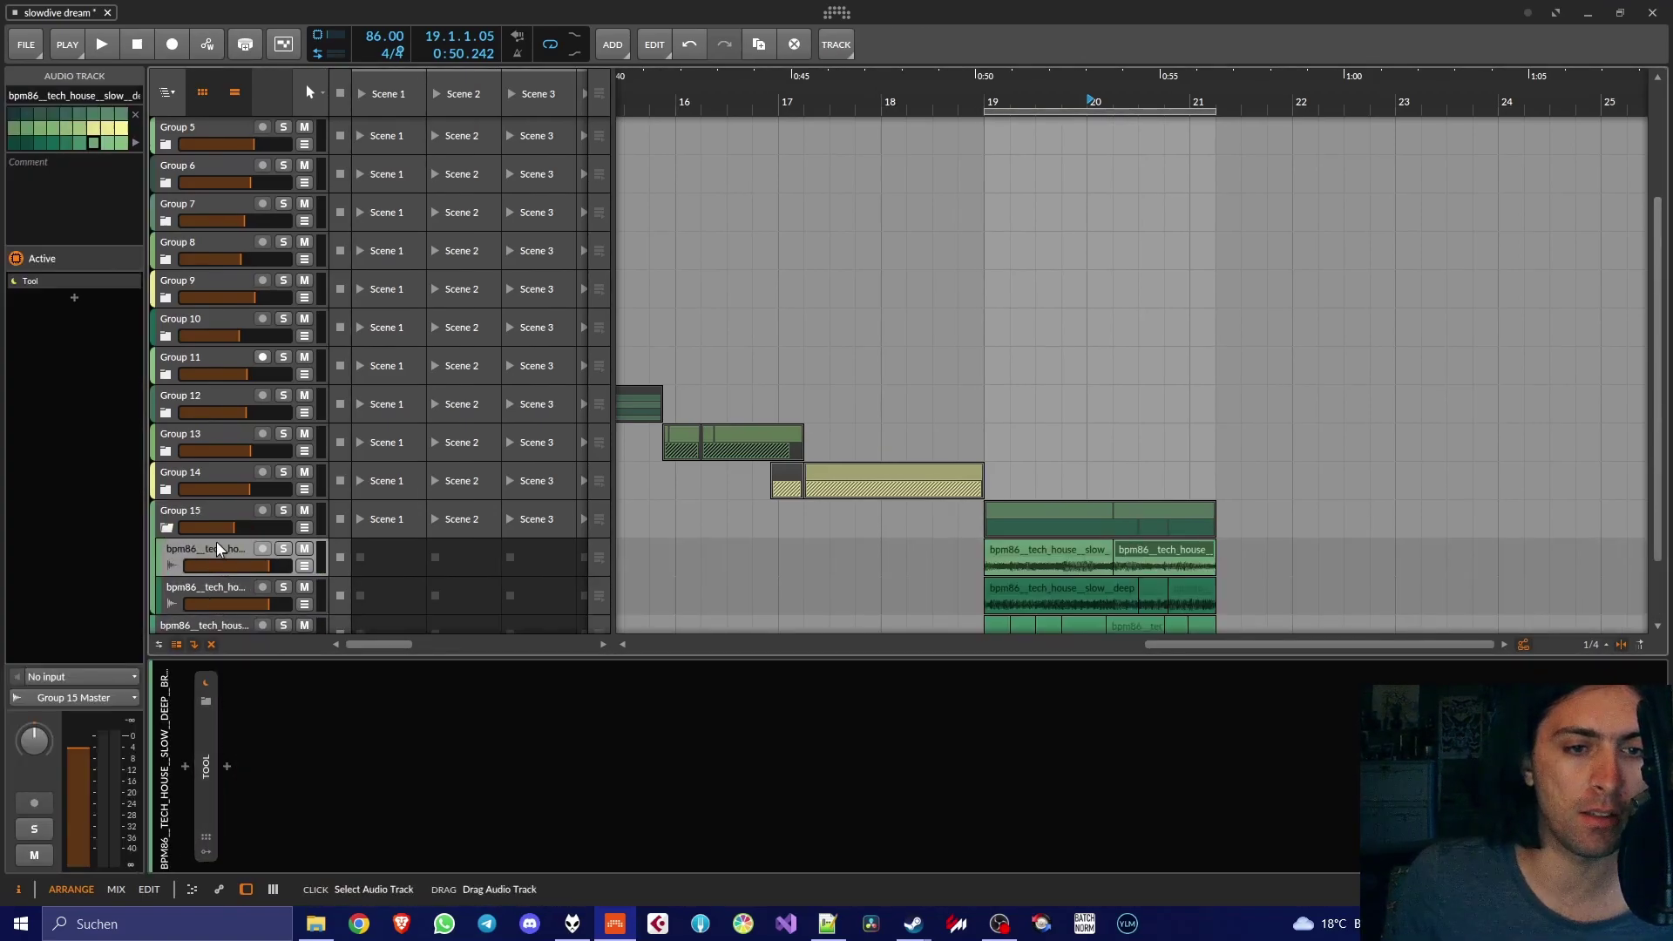
Add a Freq Shifter after the Tool device on the bremen_4 track, centre its Left ± offset and adjust its Range during playback
click(227, 766)
text(freq)
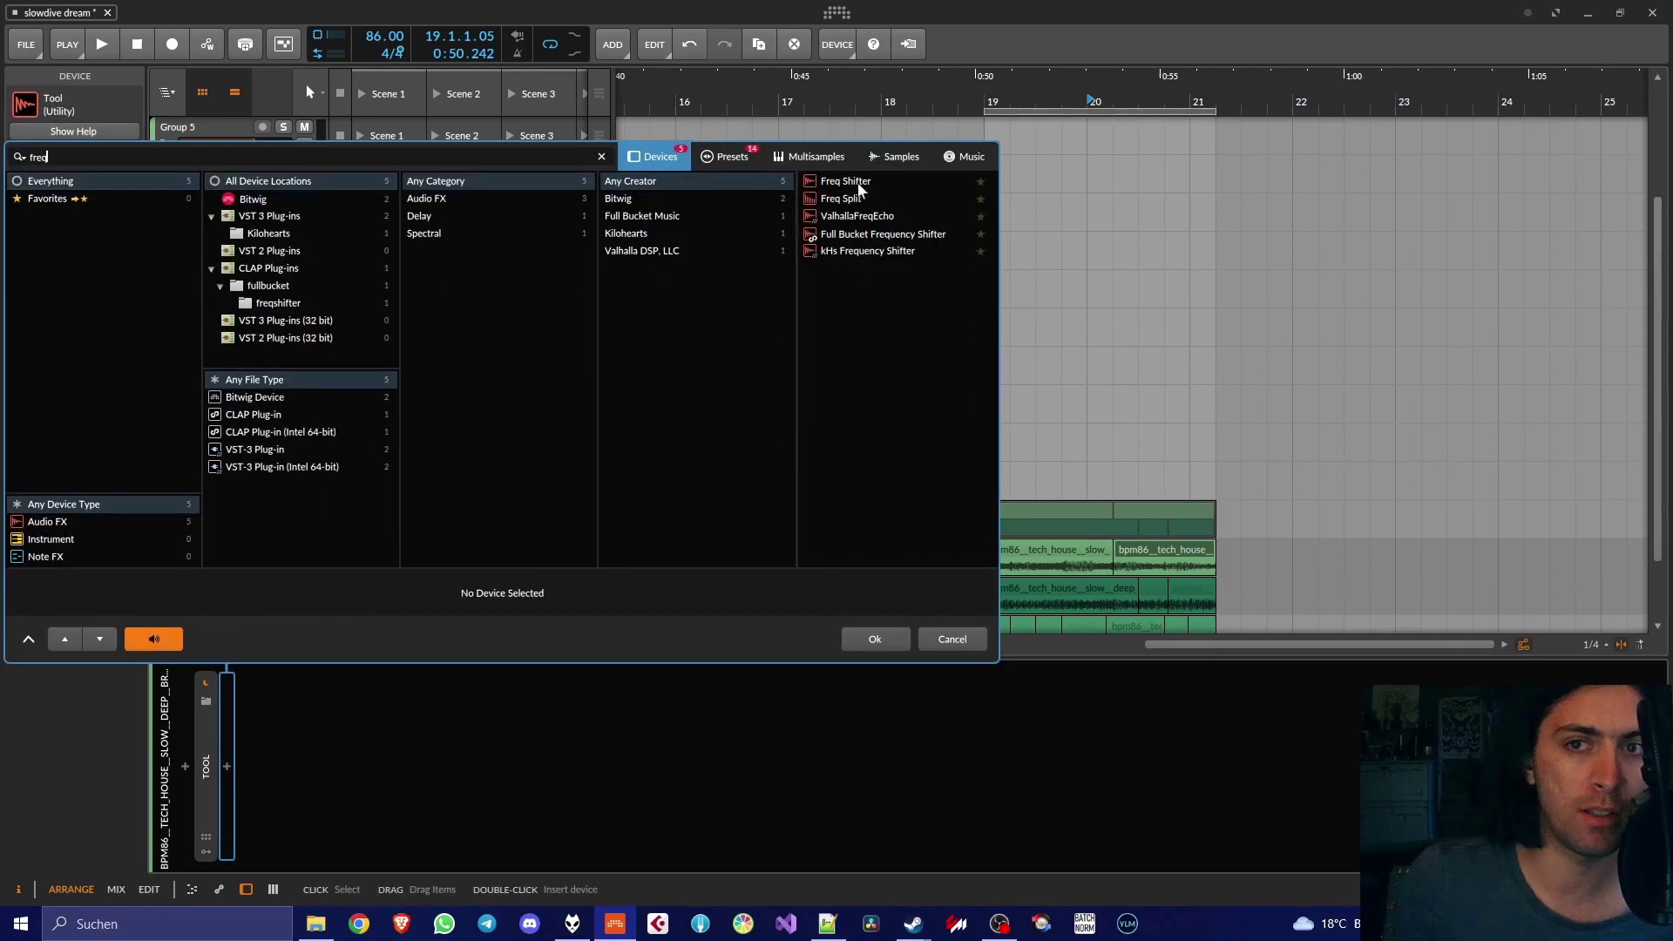
double_click(859, 183)
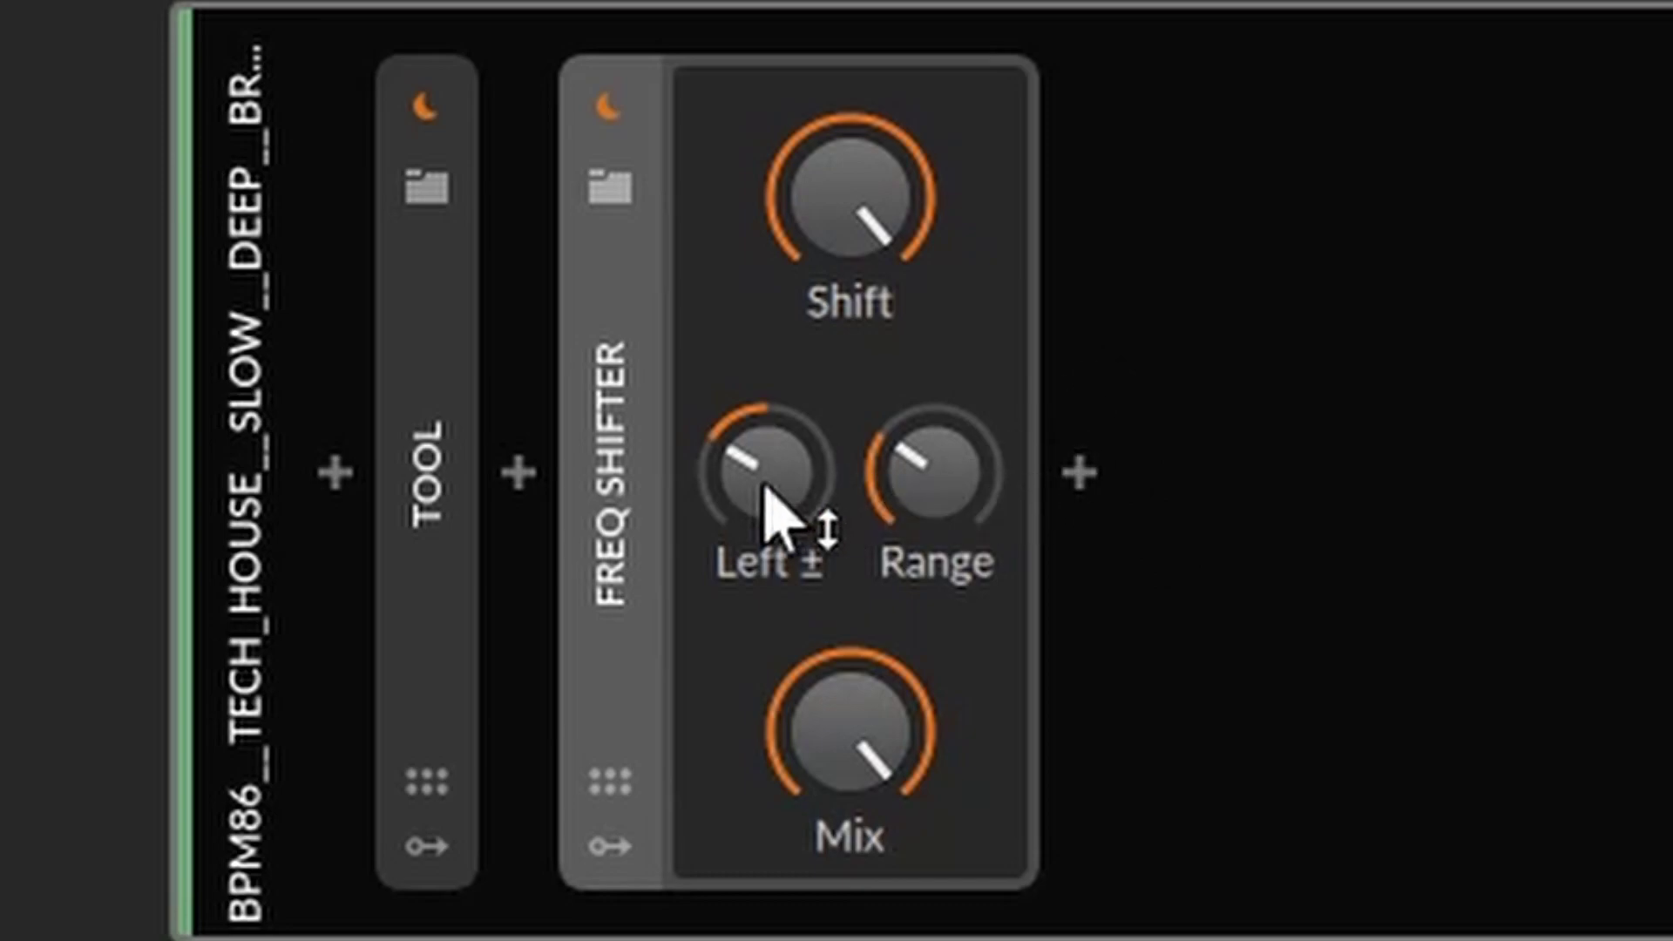
drag(896, 483, 896, 514)
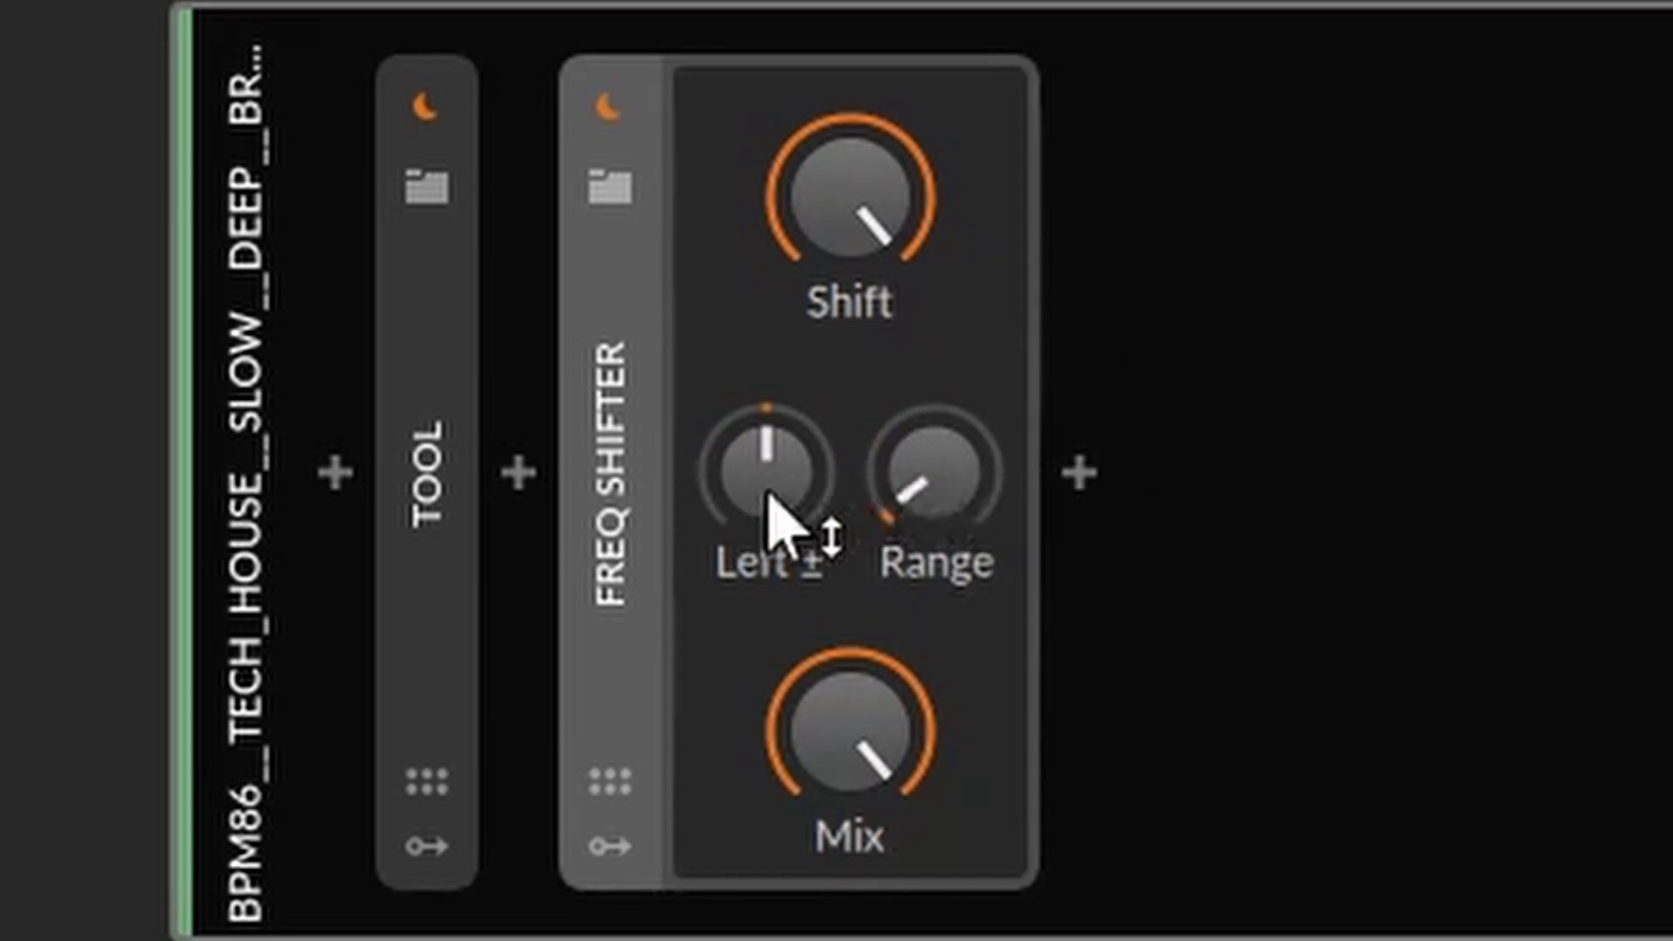
click(942, 516)
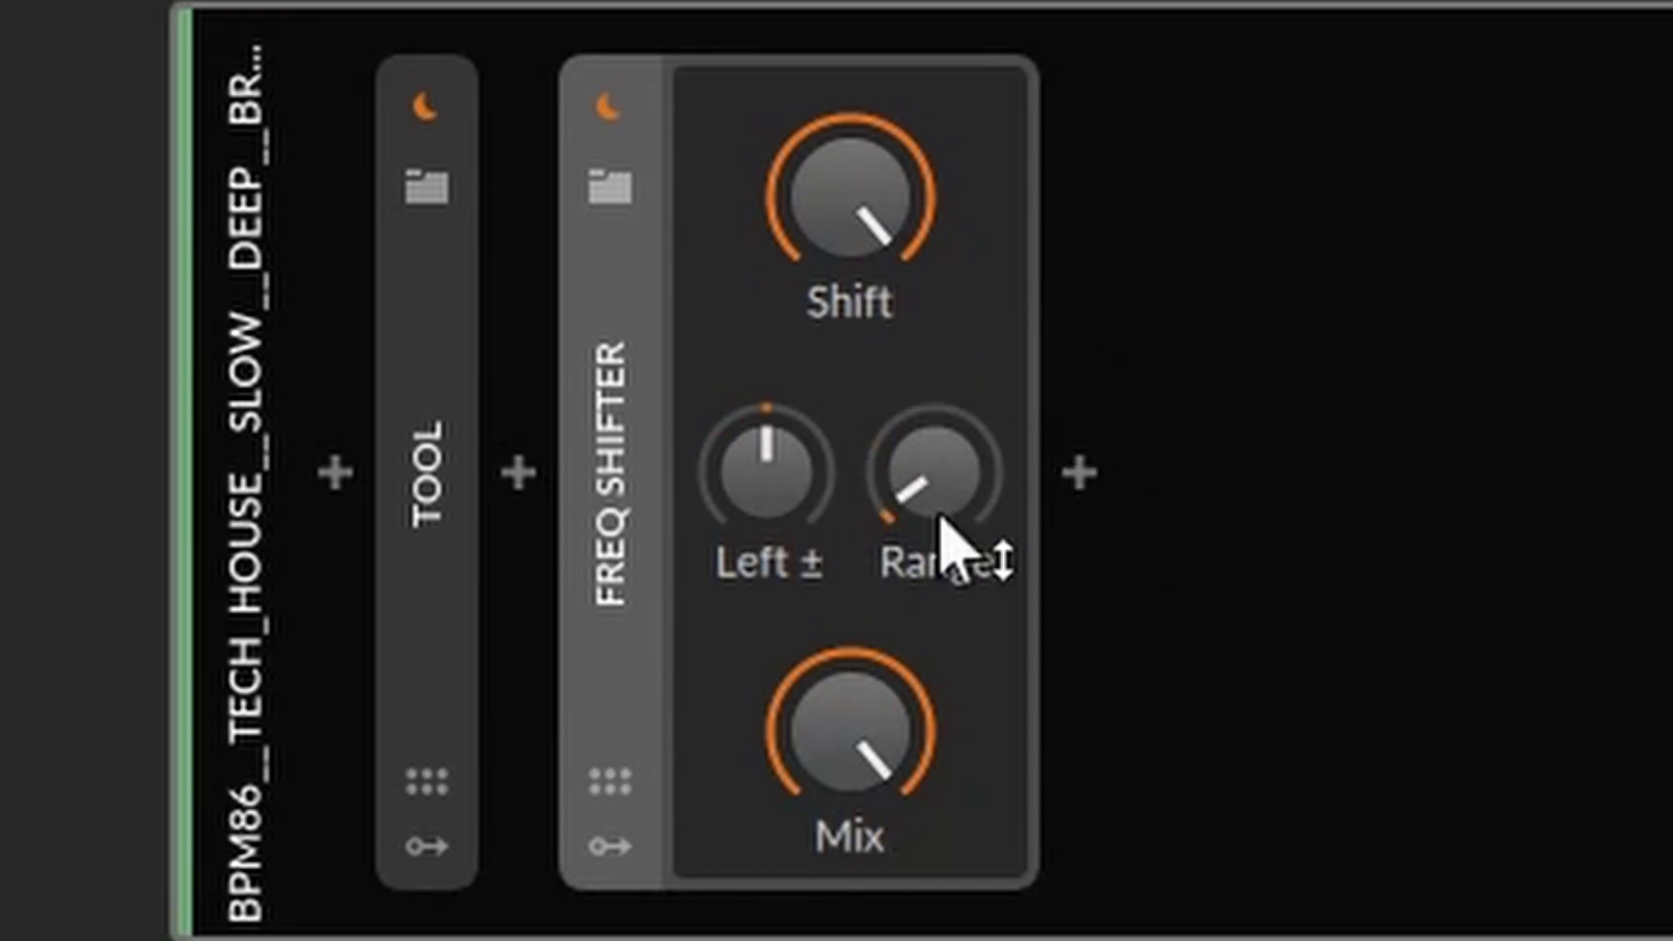
key(space)
drag(950, 541, 950, 488)
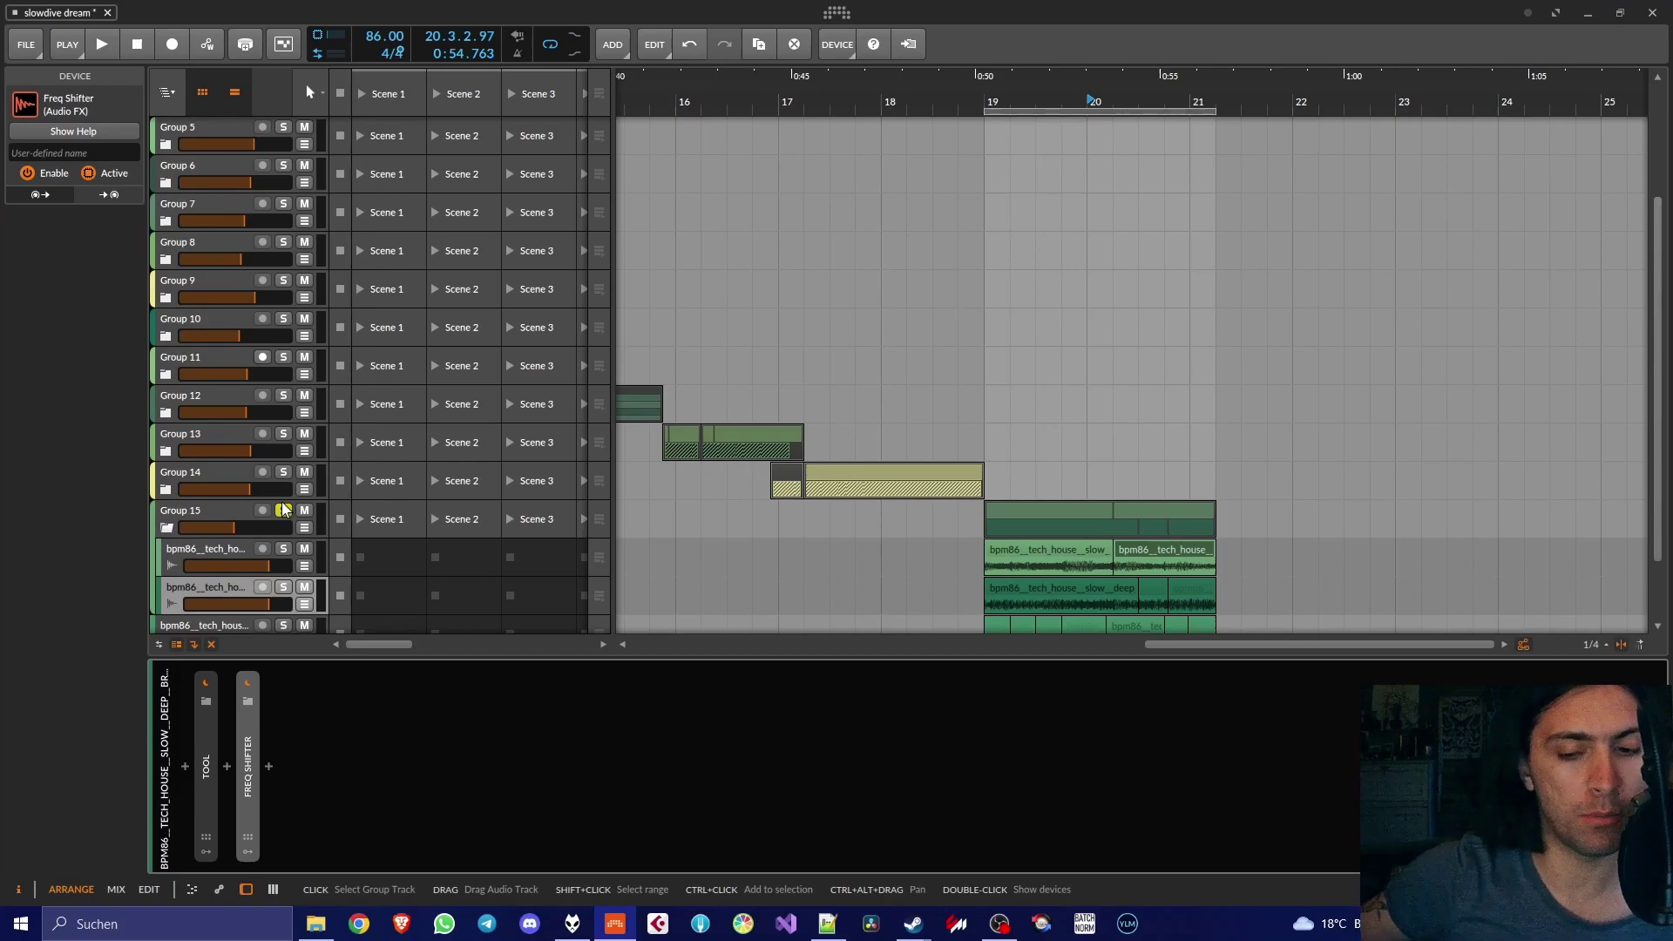
Turn off solo on Group 15, collapse the group, and play the transition from Group 14 starting at 18.3
click(283, 512)
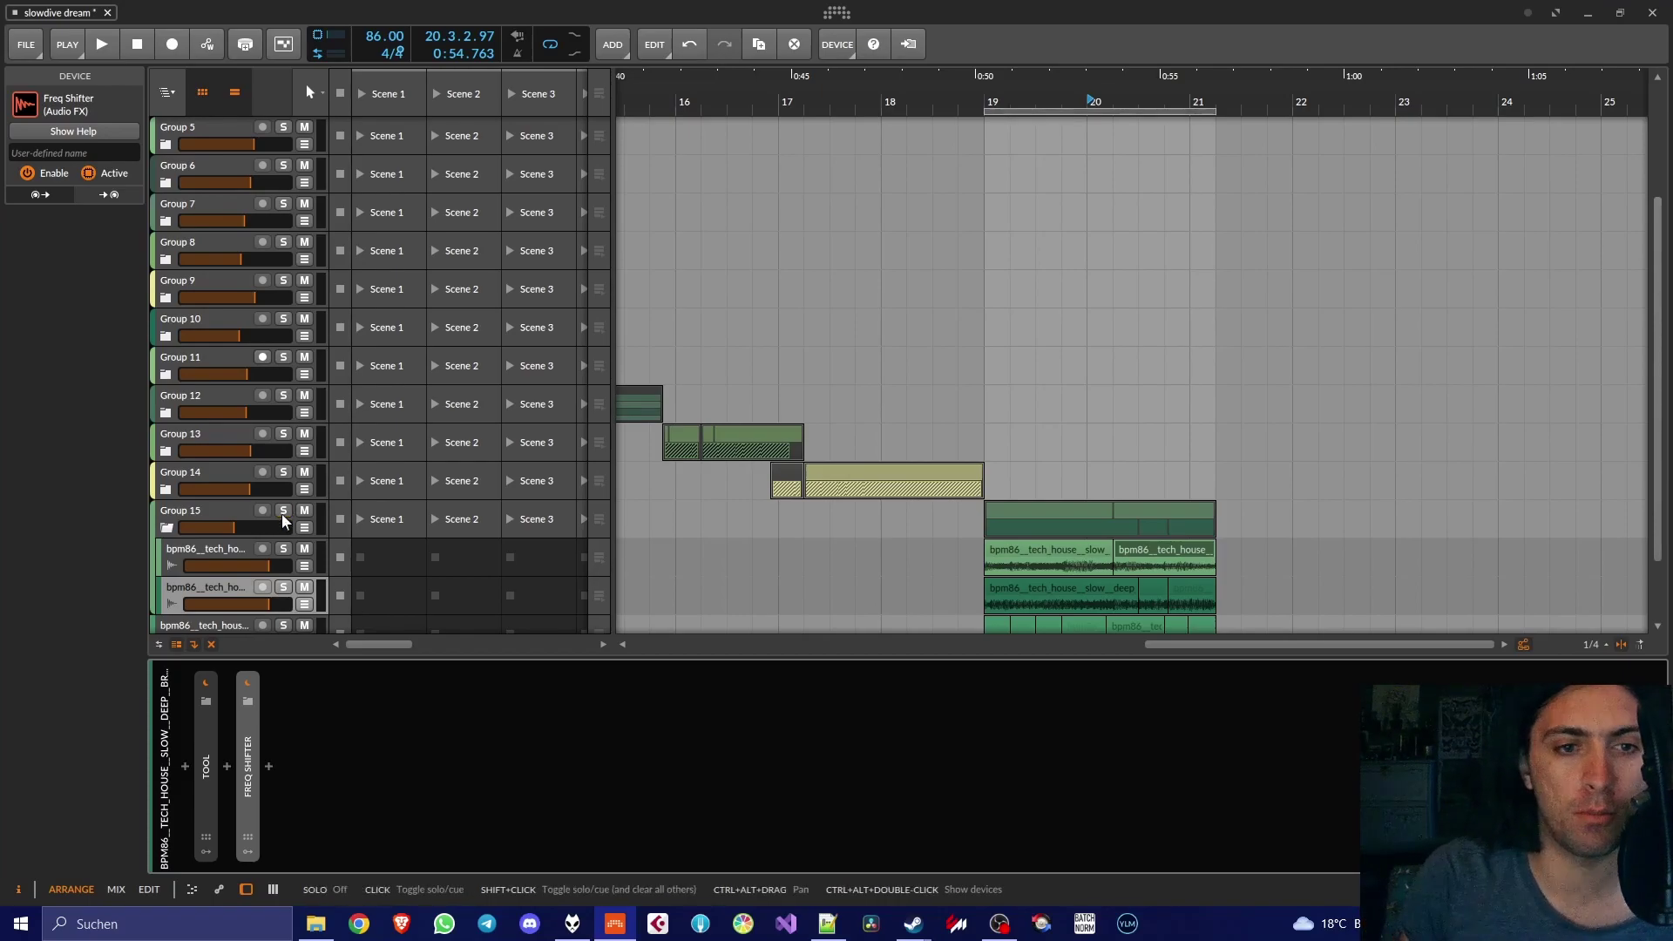
click(167, 527)
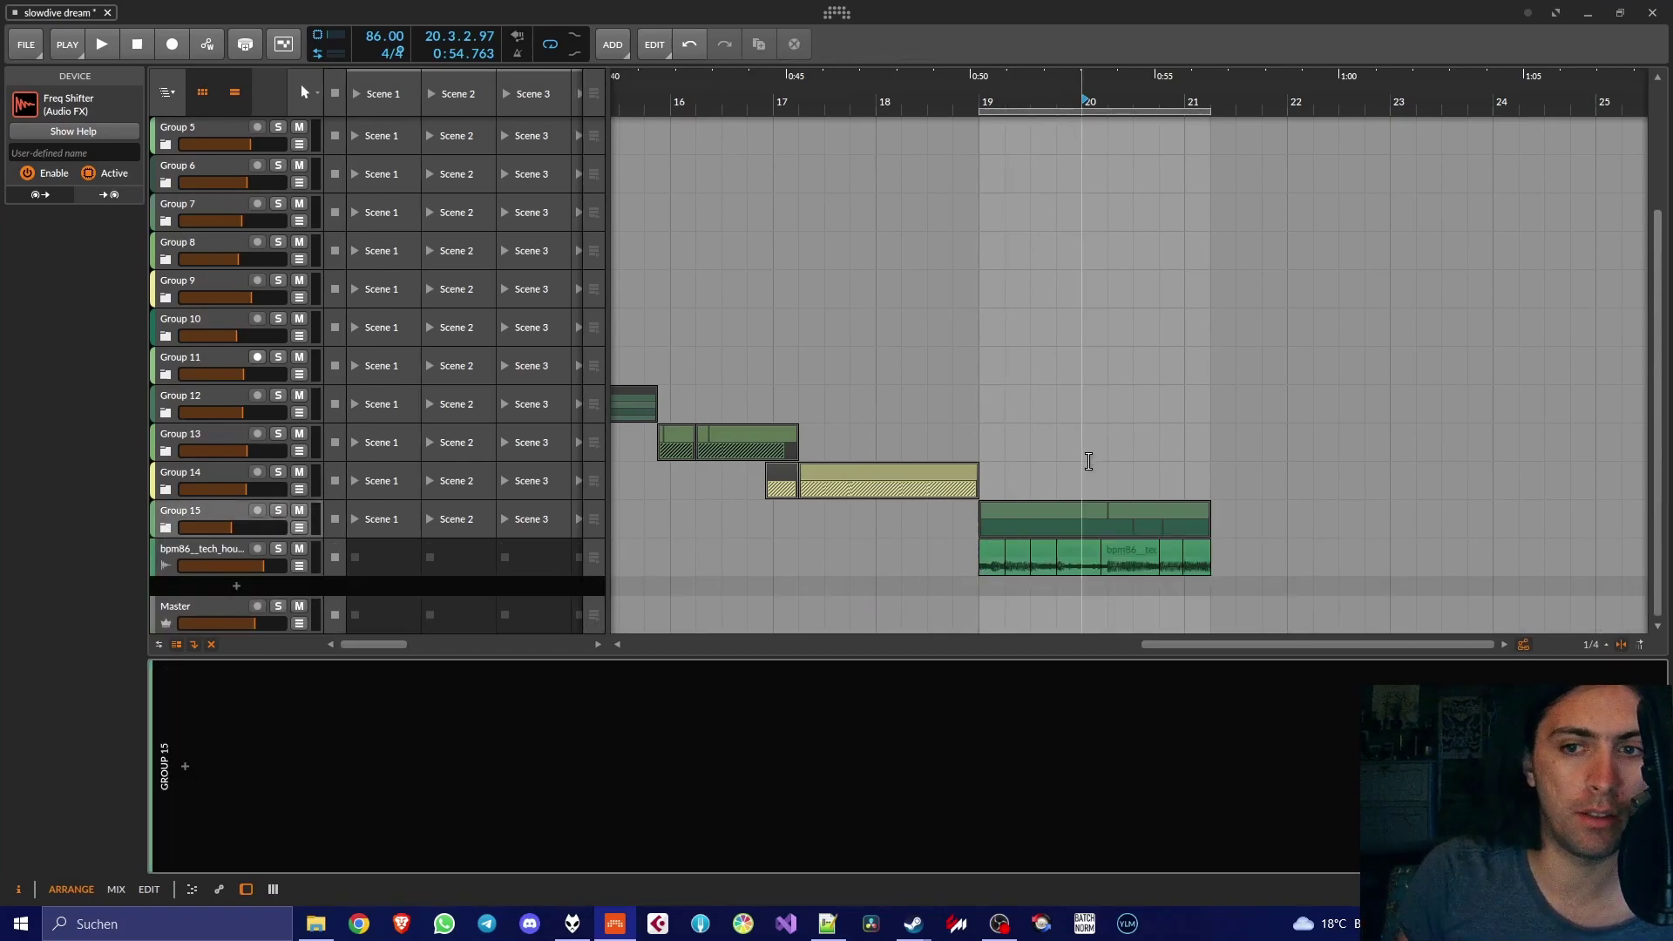
click(935, 92)
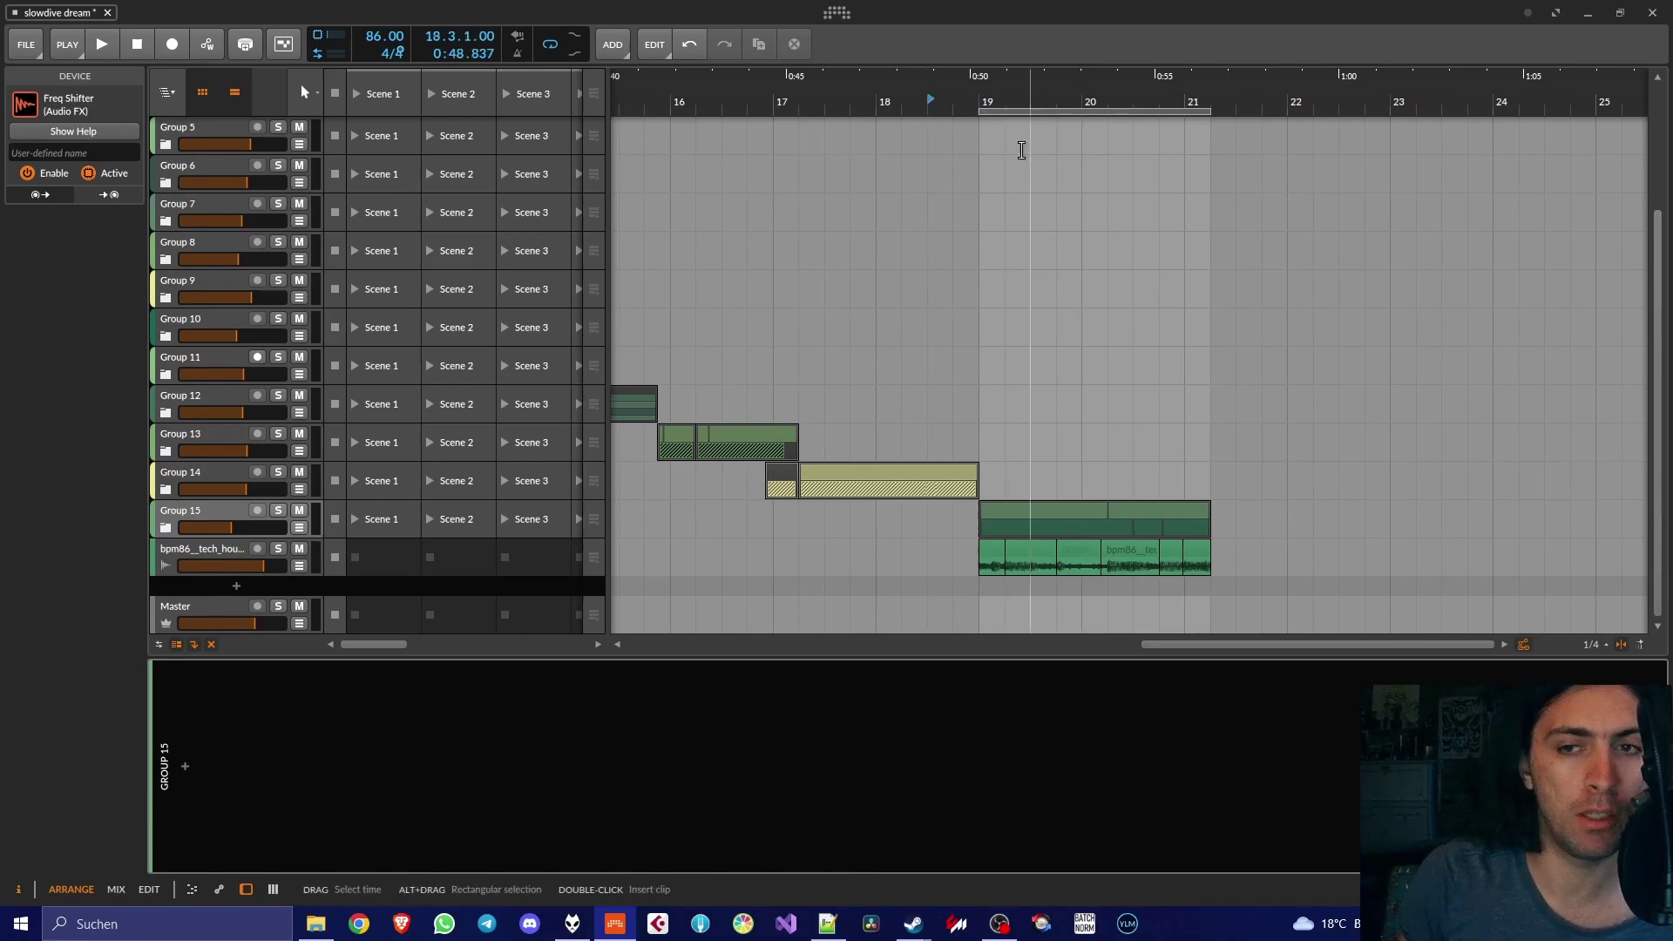
key(space)
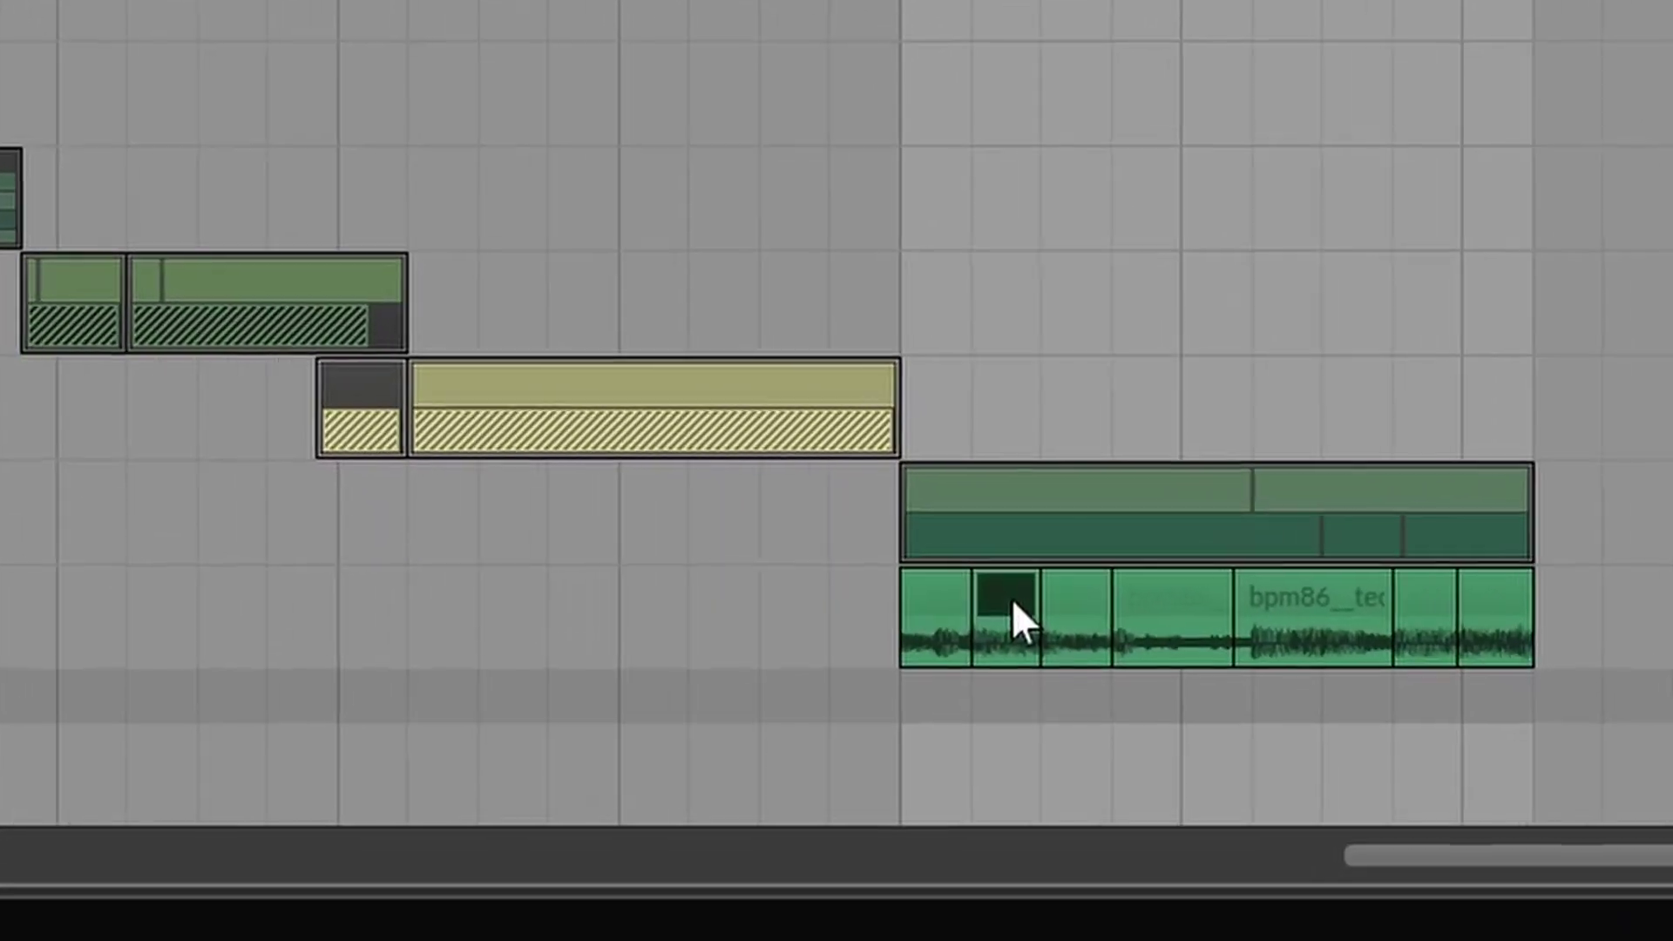
Try deleting the first two bremen_3 slices
key(Delete)
click(925, 605)
key(Delete)
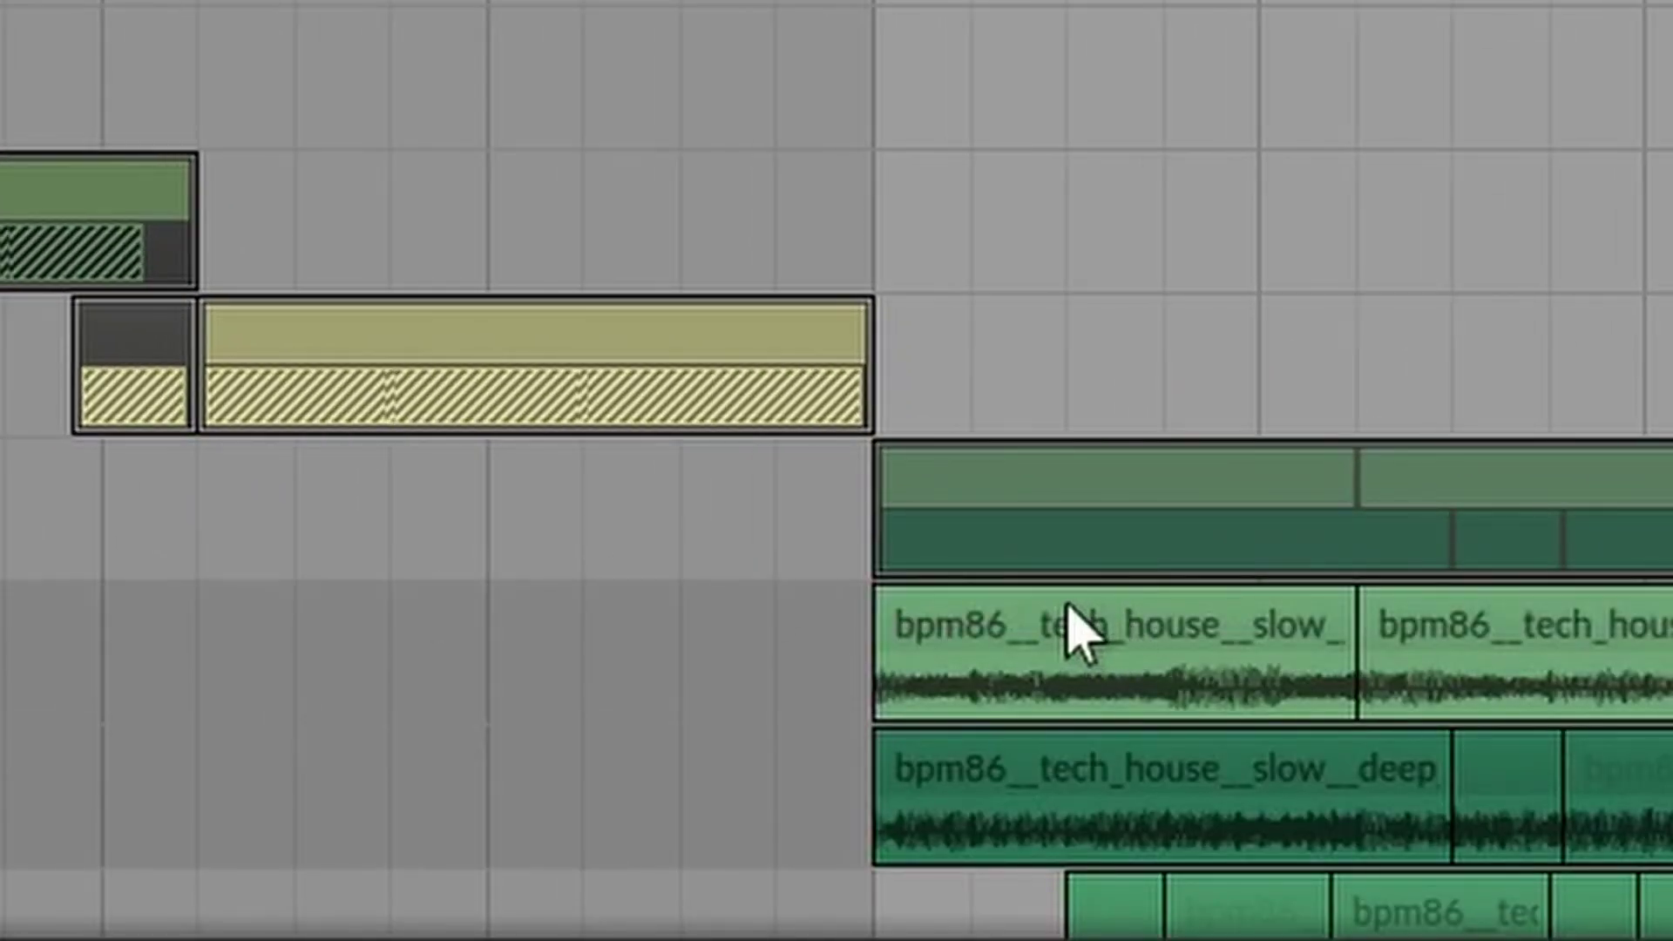
Move all Group 15 and bremen_3 clips half a bar earlier to start at 18.3, with fade-ins on bremen_4 and bremen_2
drag(1647, 610, 967, 346)
drag(990, 351, 845, 351)
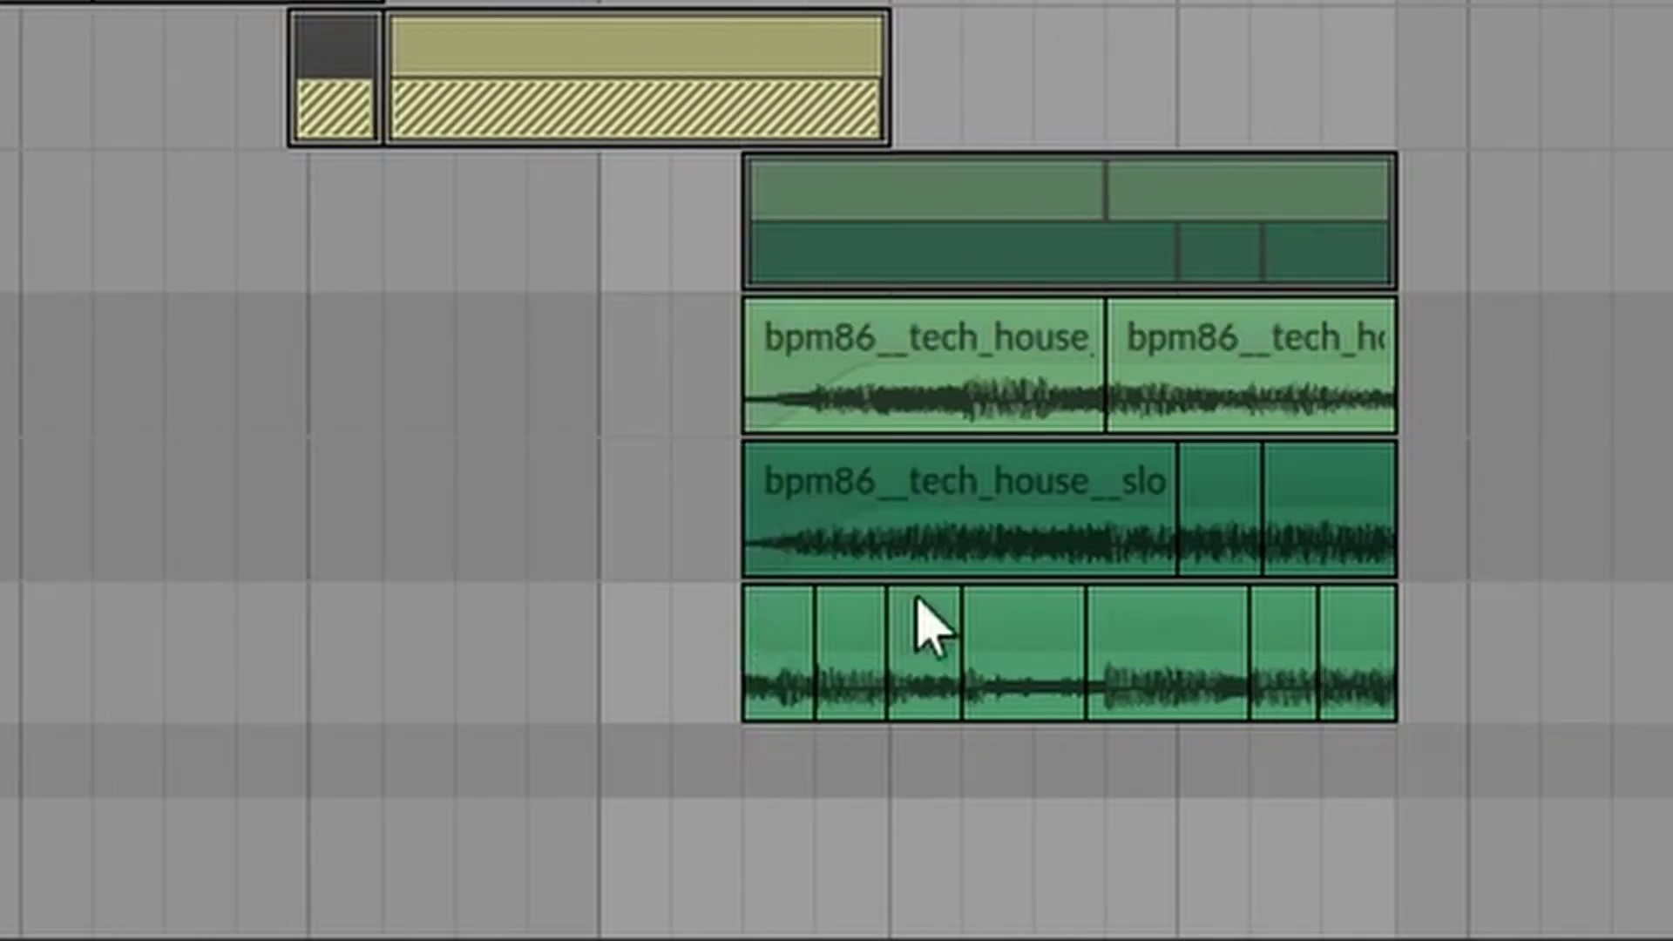
Move the first two bremen_3 slices out of the transition, parking them at 21.1 after the other clips
click(928, 628)
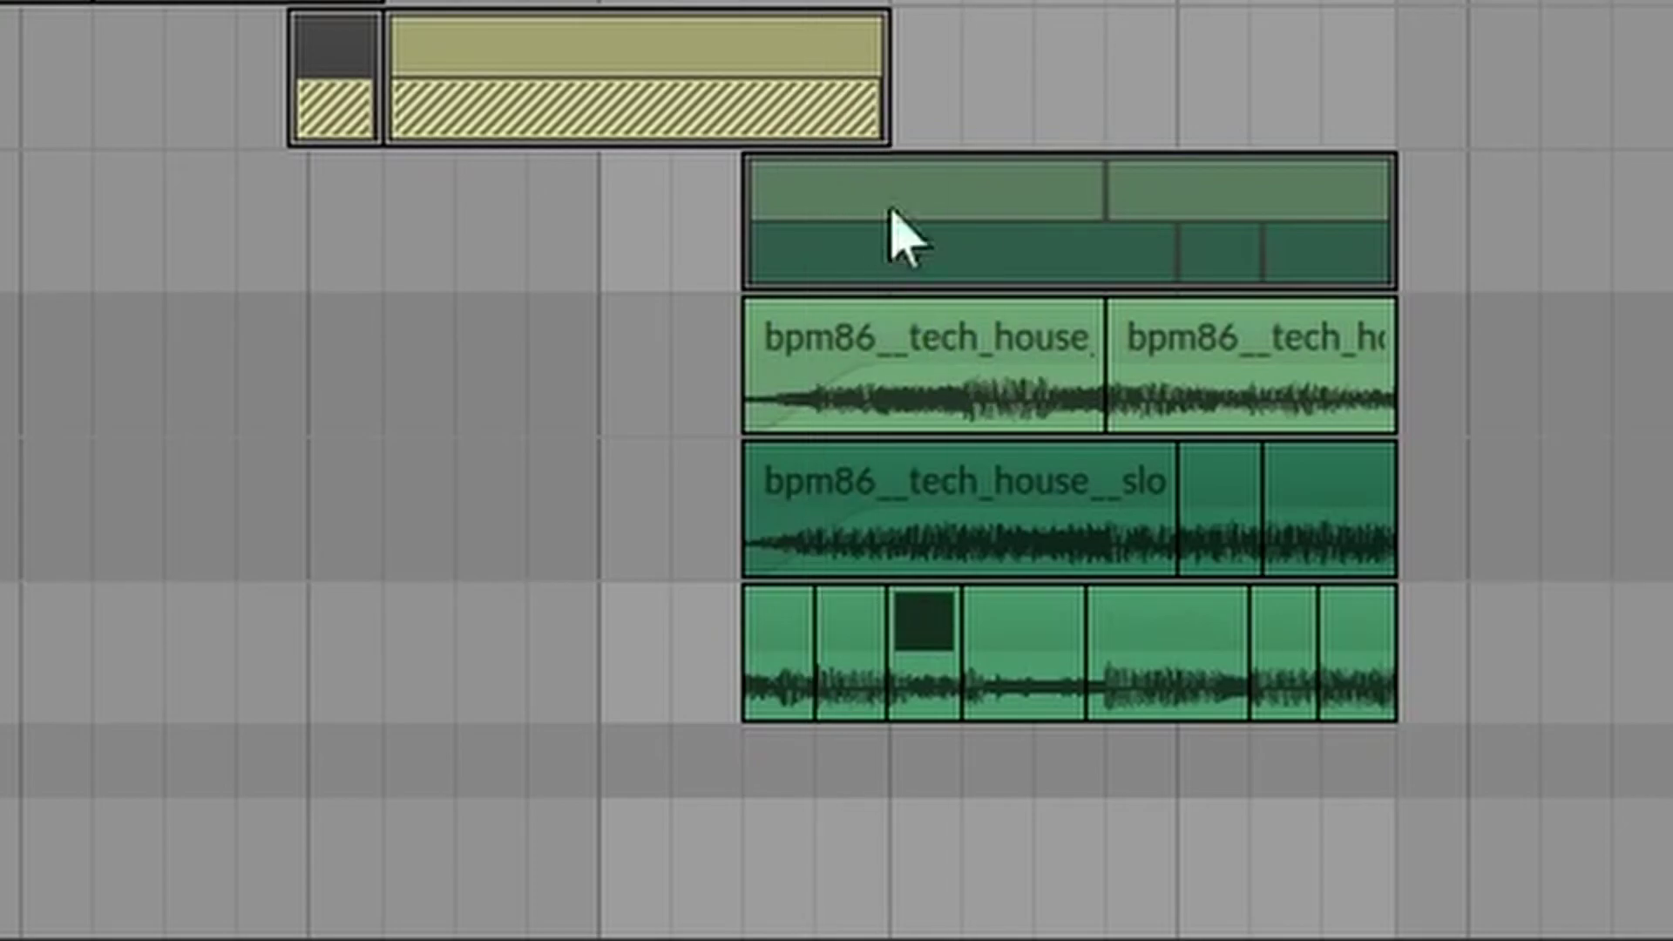
ctrl+scroll(850, 536, up, 3)
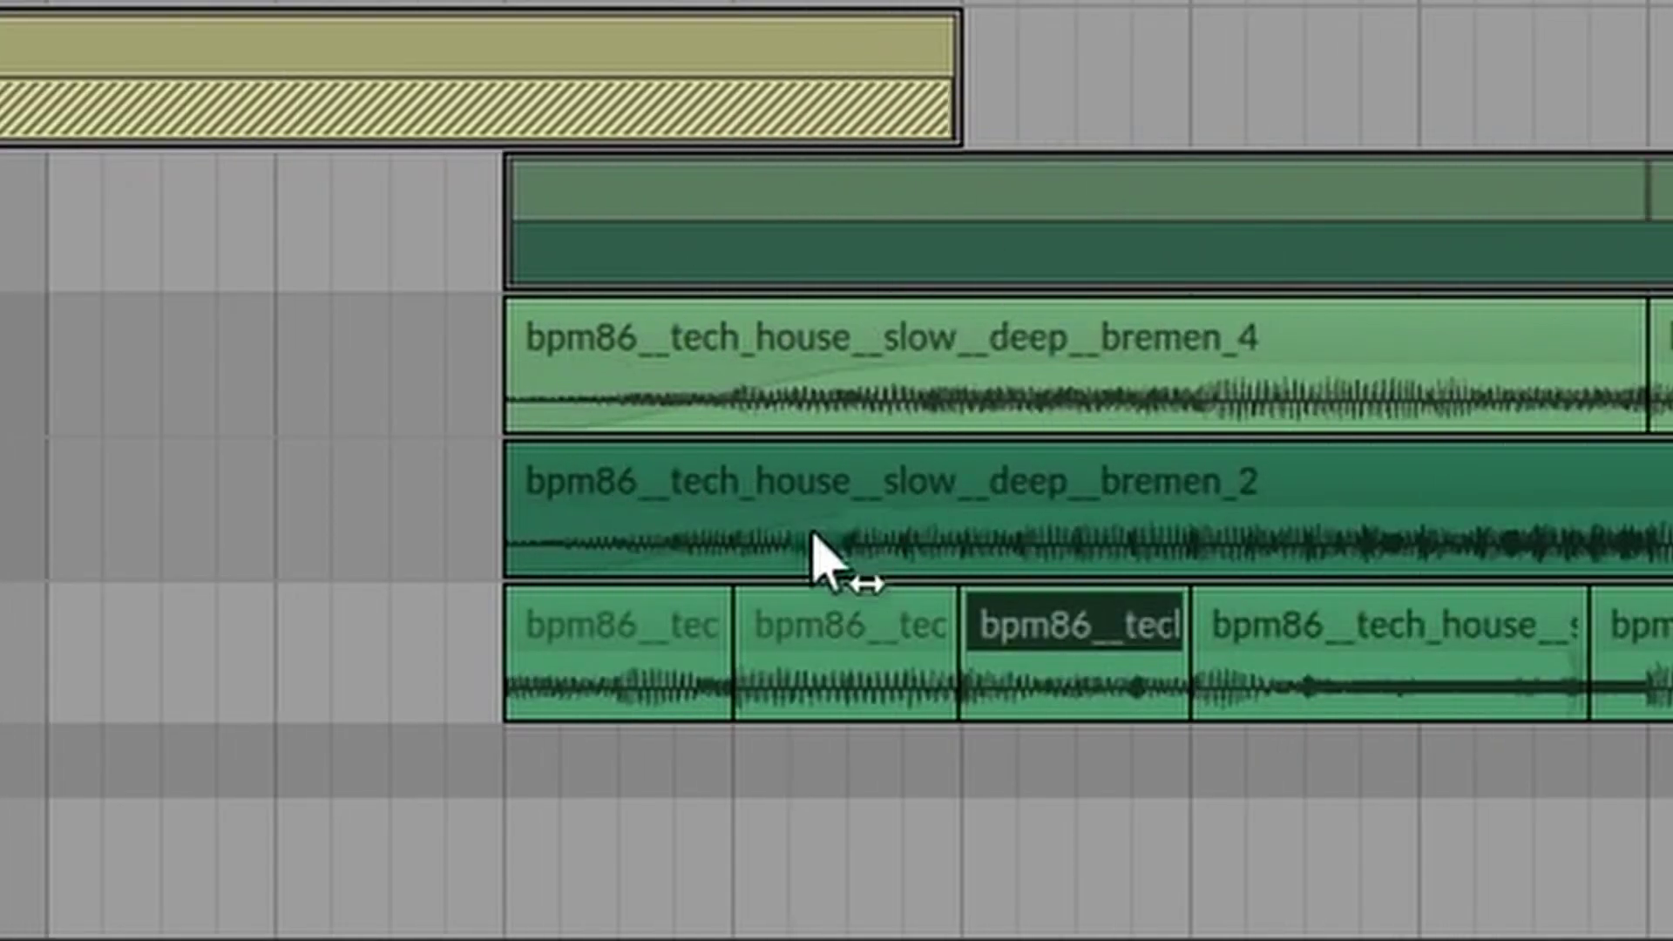
click(676, 663)
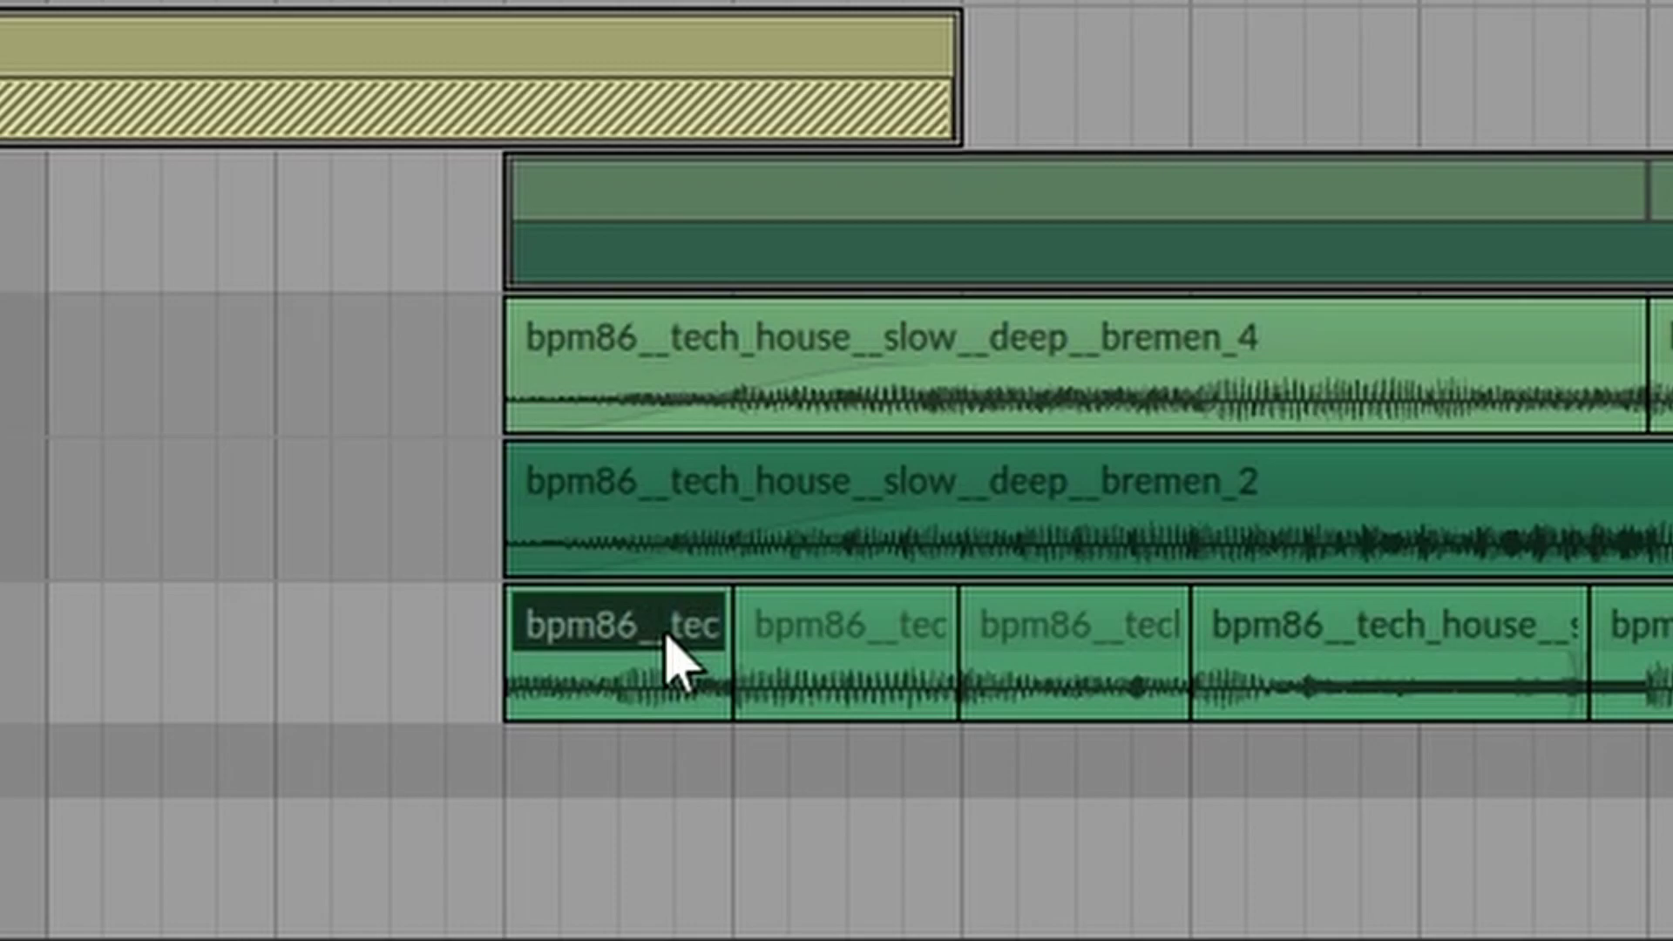
shift+click(776, 649)
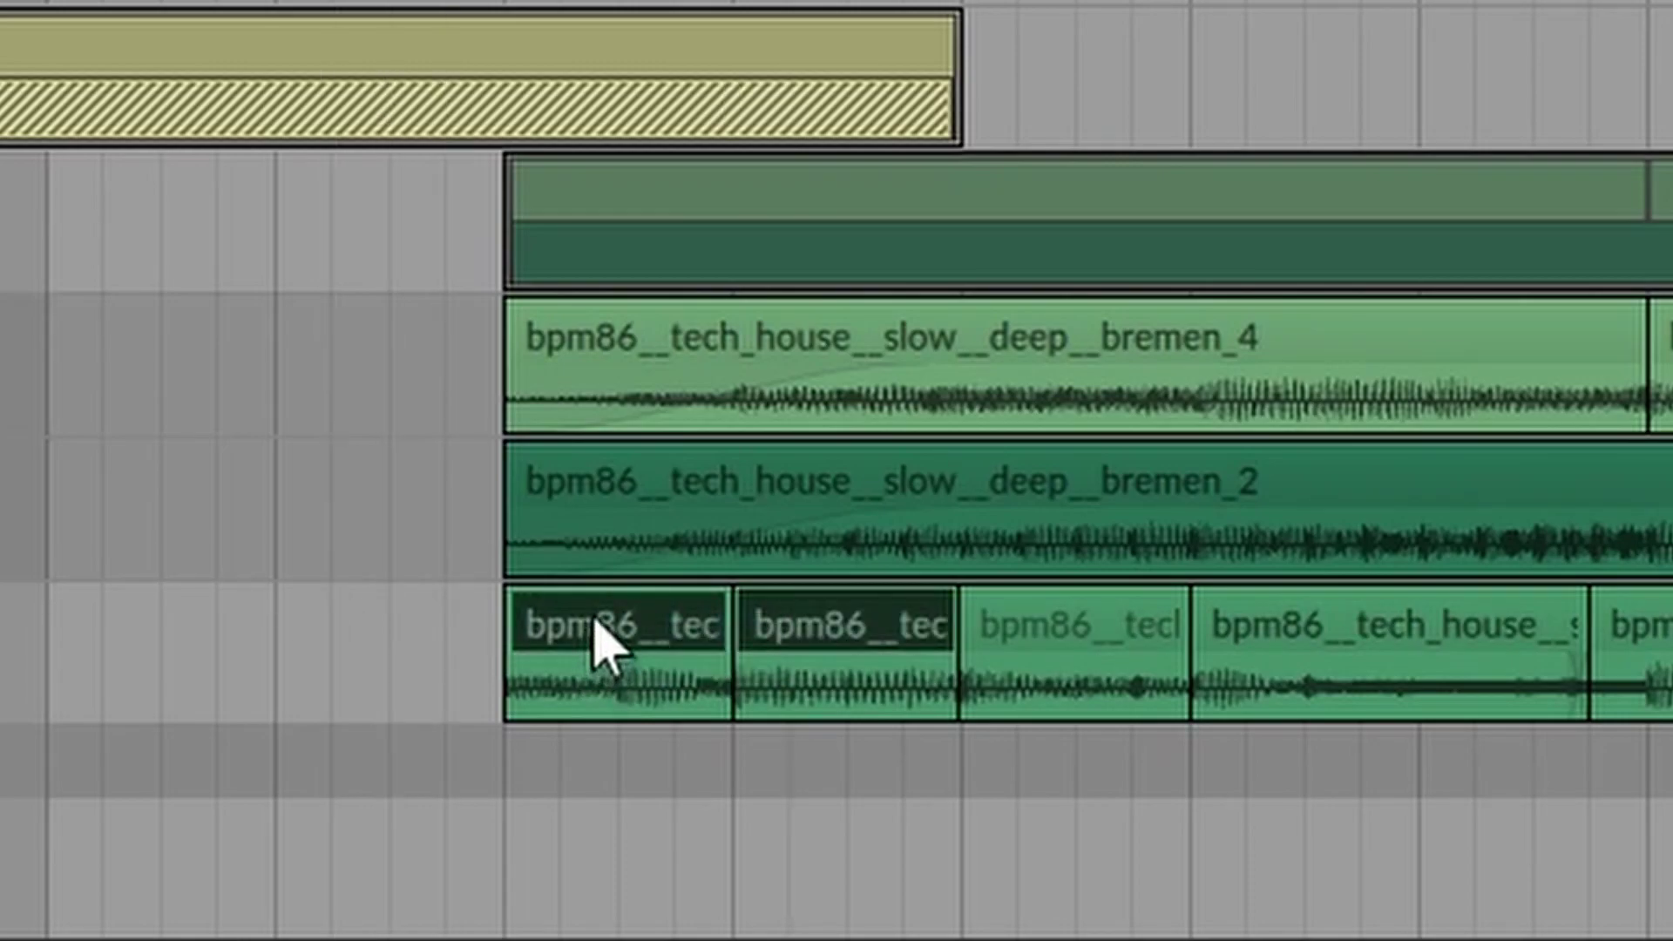
drag(594, 619, 884, 634)
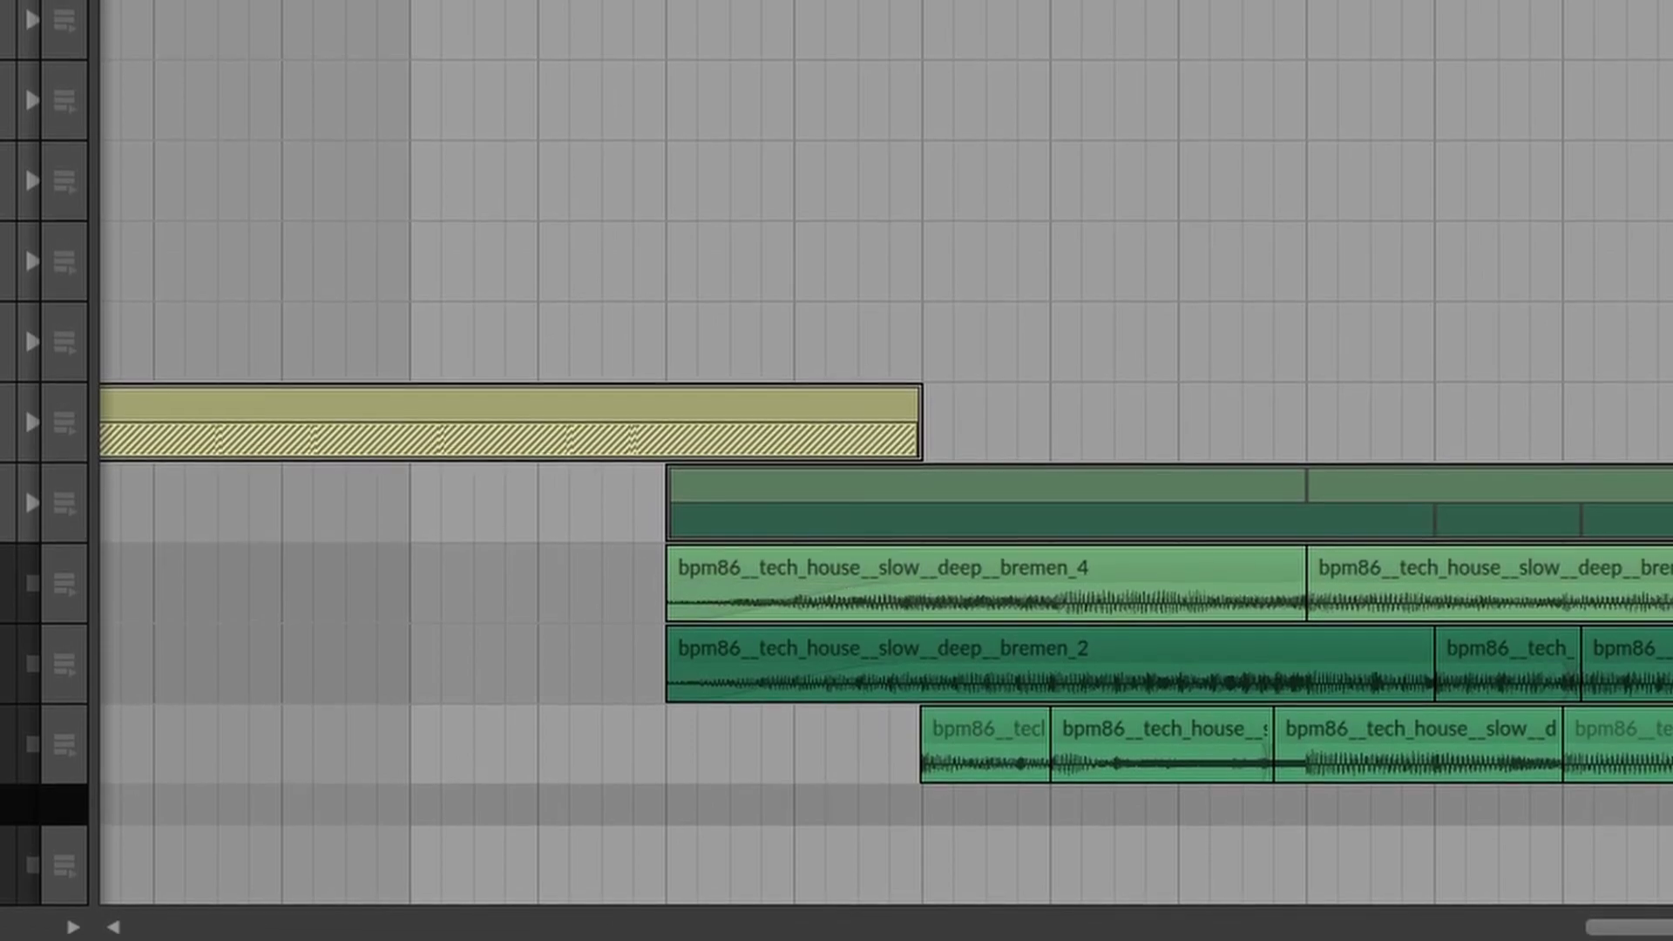
Expand Group 14 and give its sensi_2 and sensi_3 clips a fade-out of 0.2.0.06 overlapping the start of Group 15
click(7, 422)
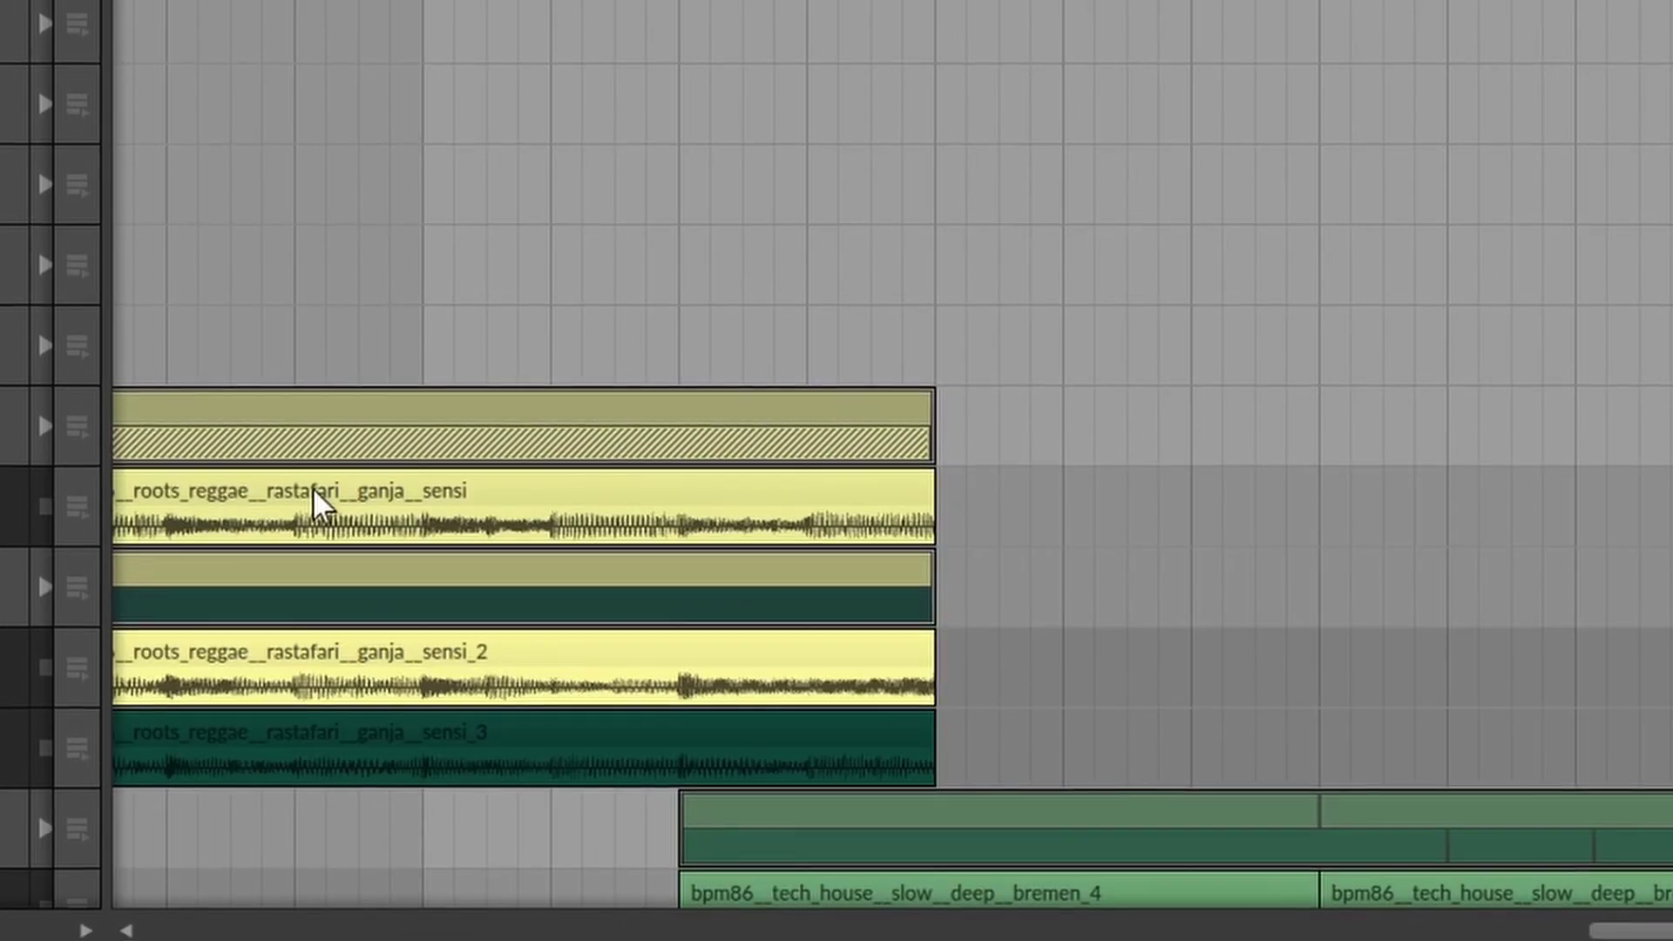
scroll(318, 504, down, 4)
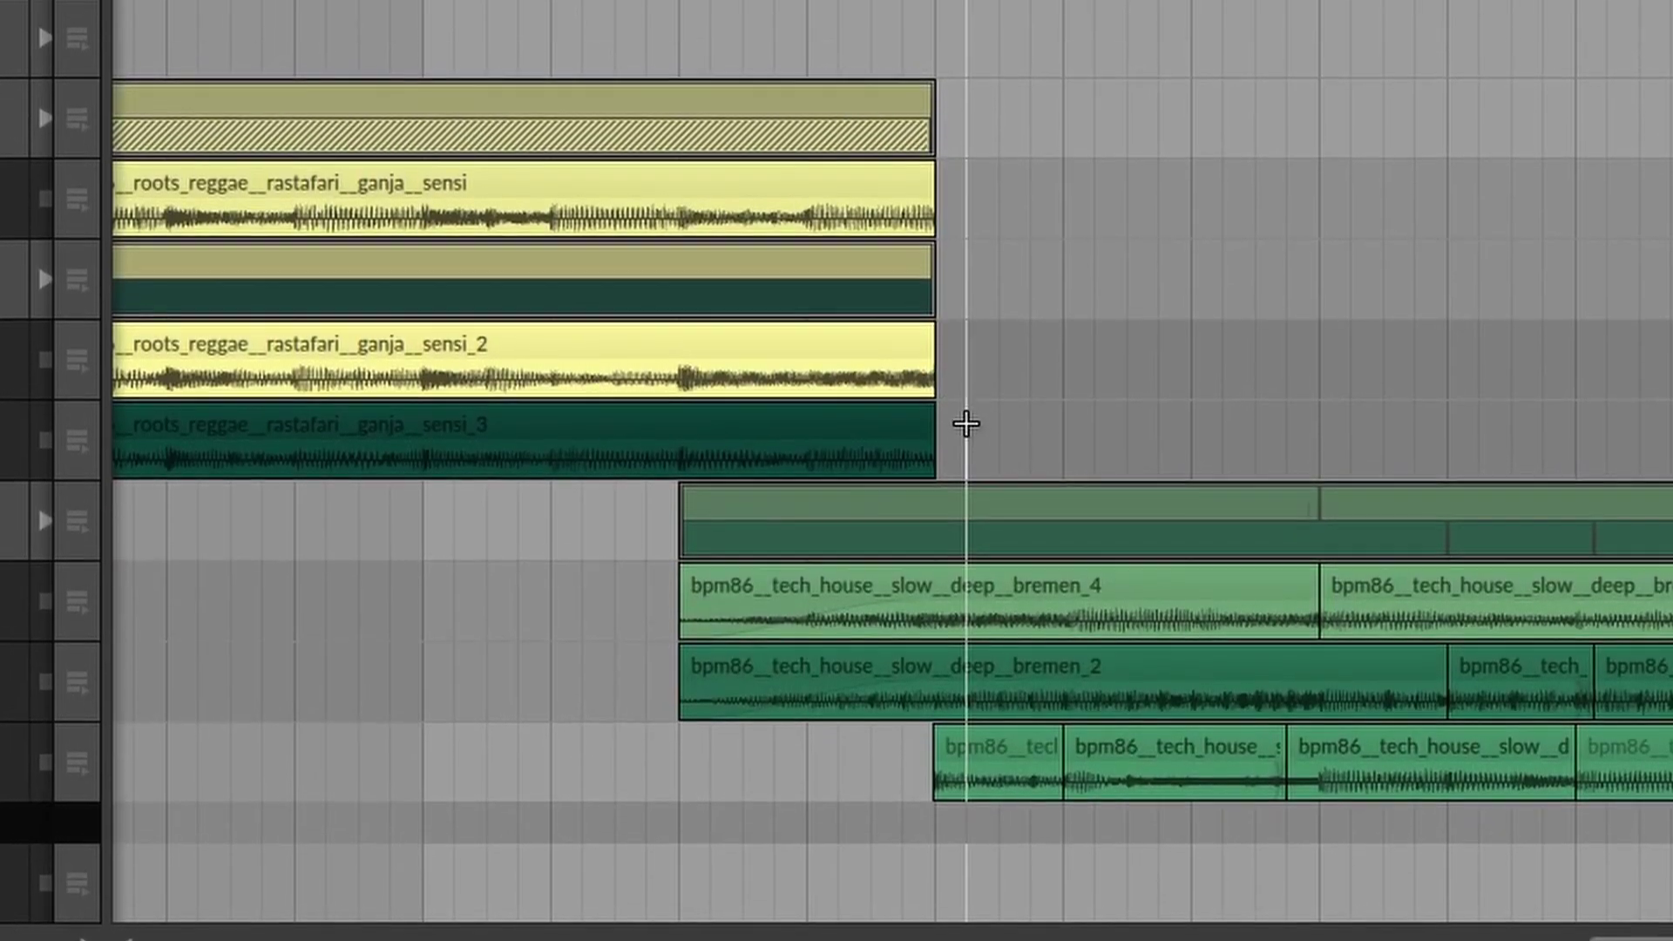
drag(967, 425, 865, 326)
drag(926, 375, 674, 401)
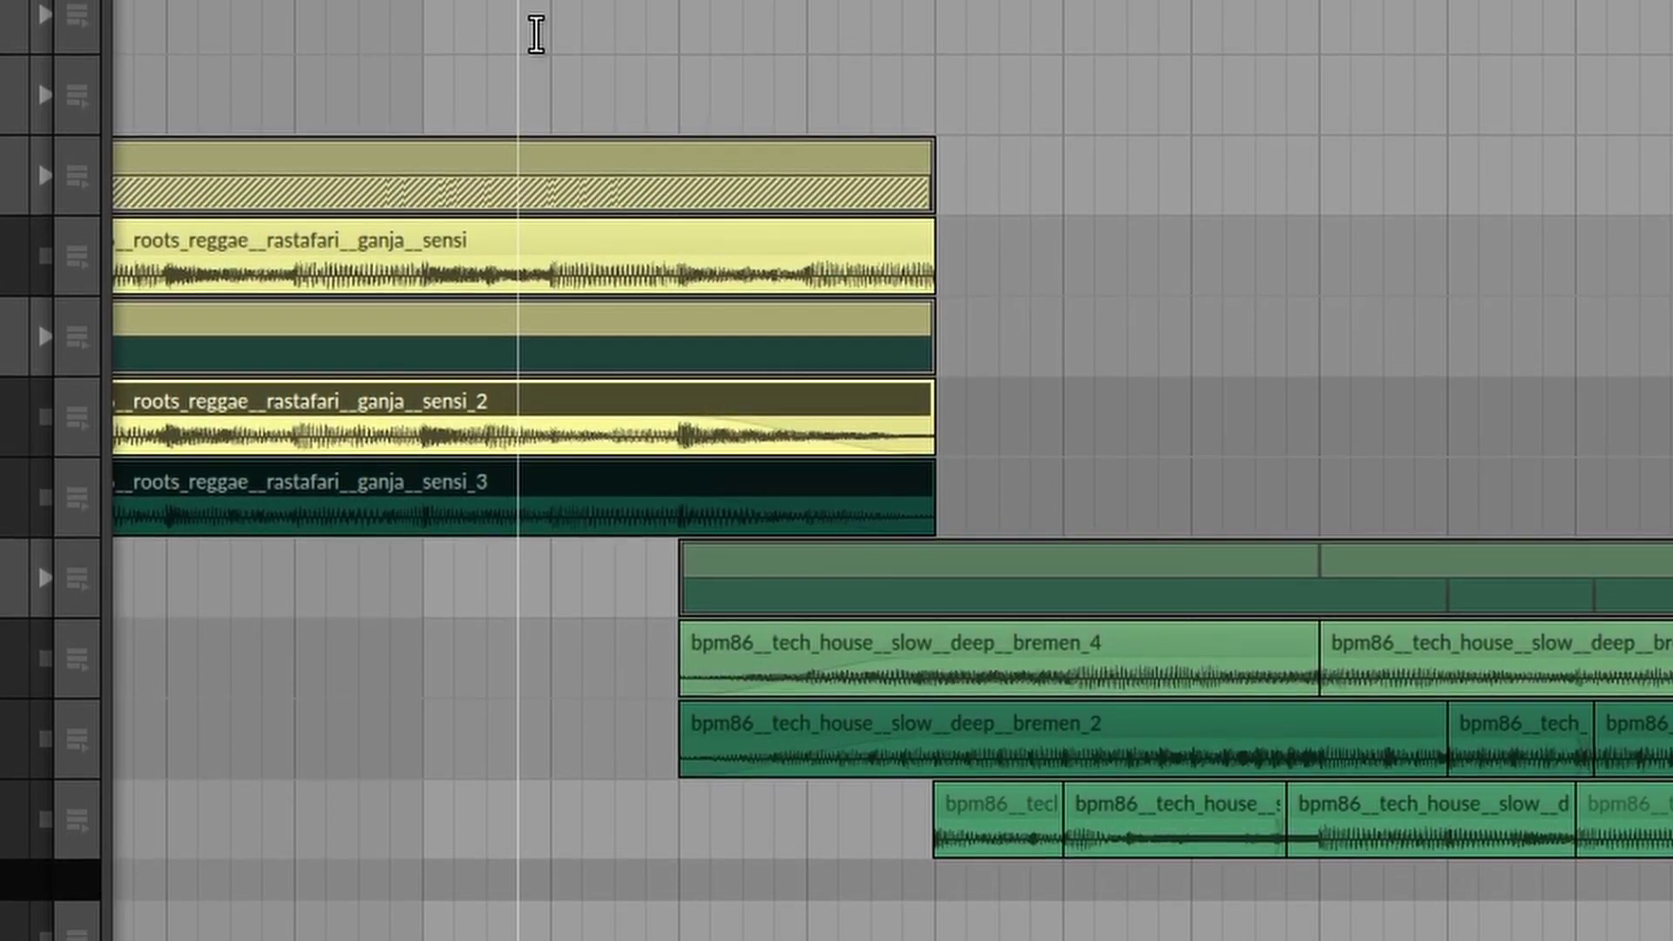
Play the crossfaded transition between Group 14 and Group 15 from 18.1
key(space)
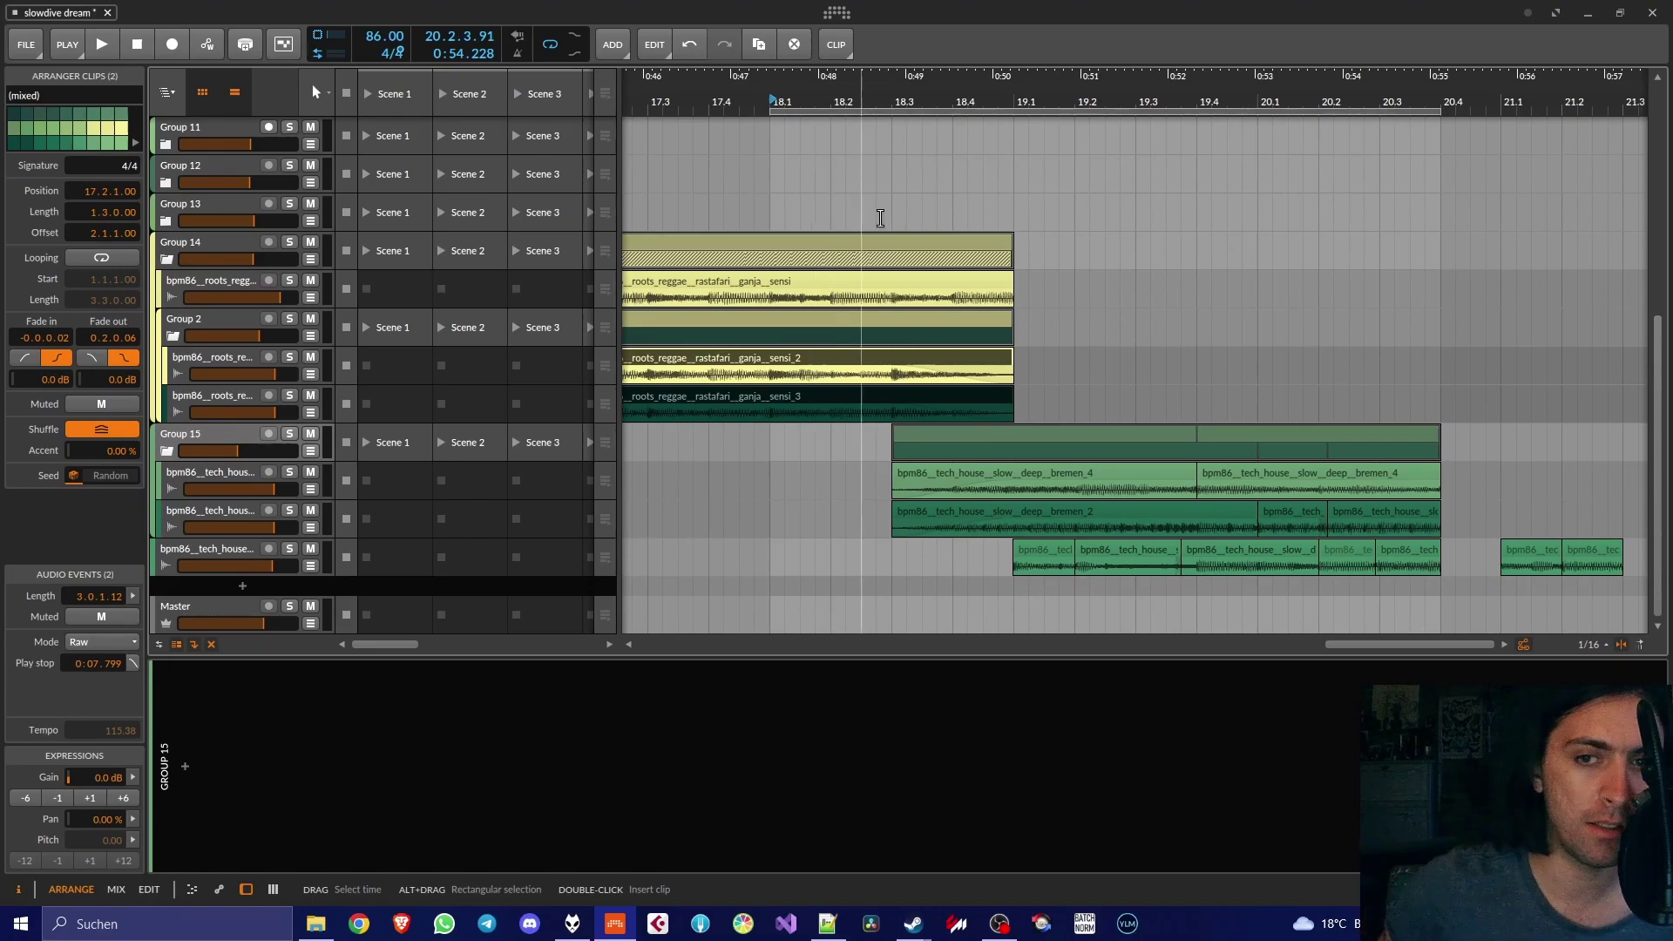
key(space)
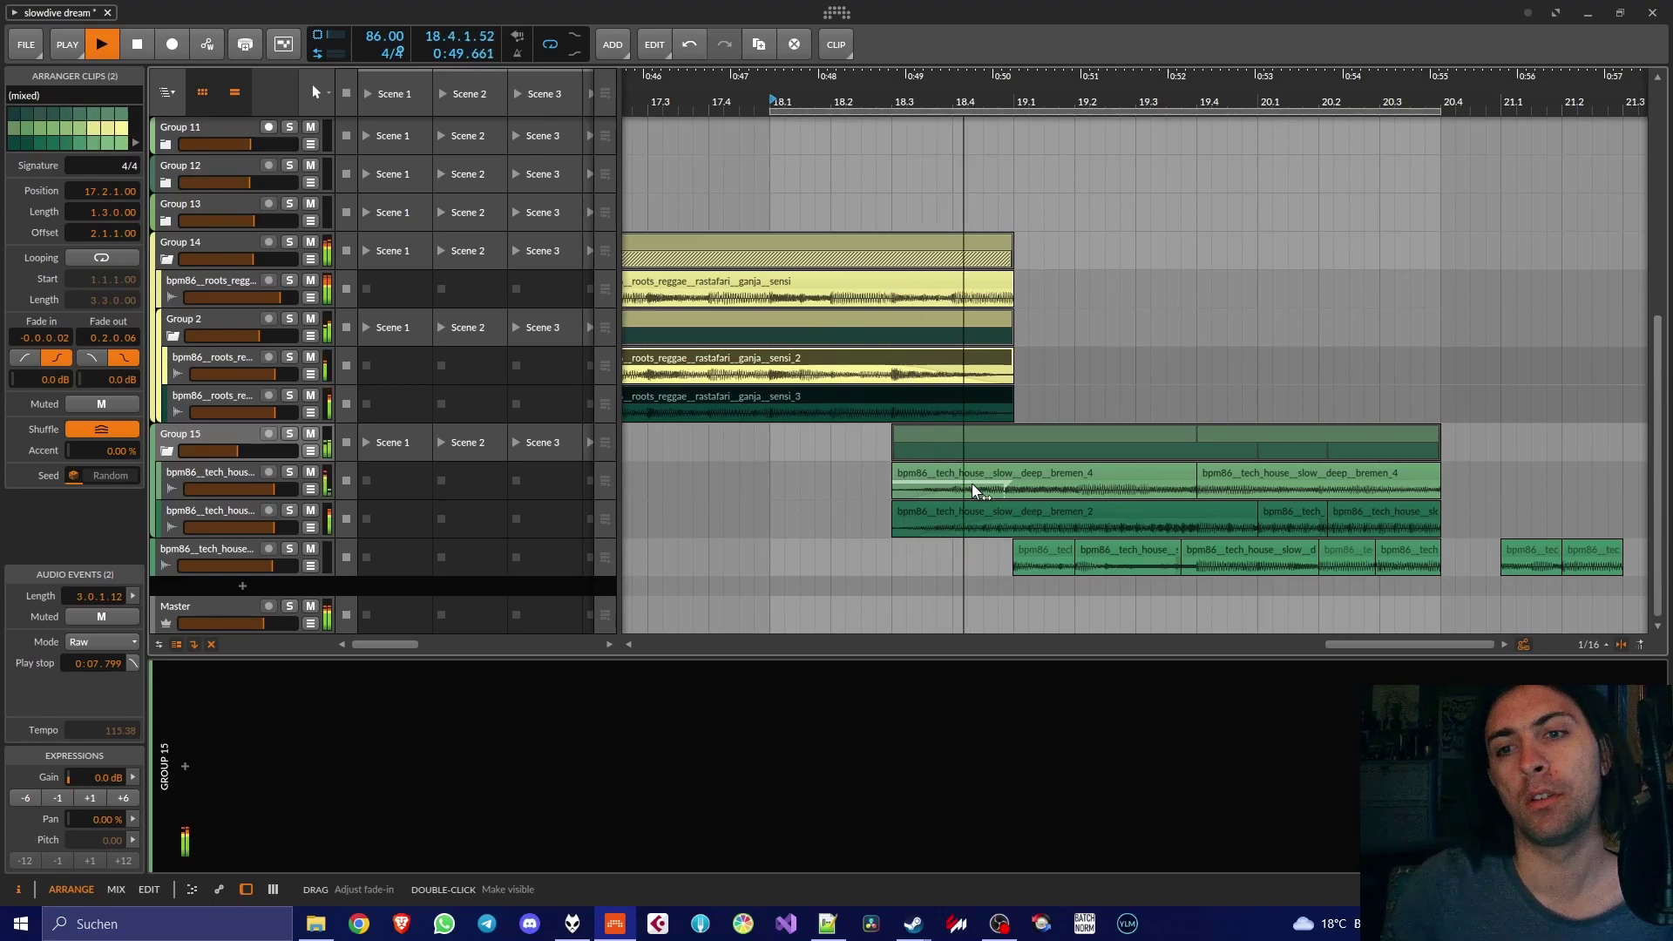
key(space)
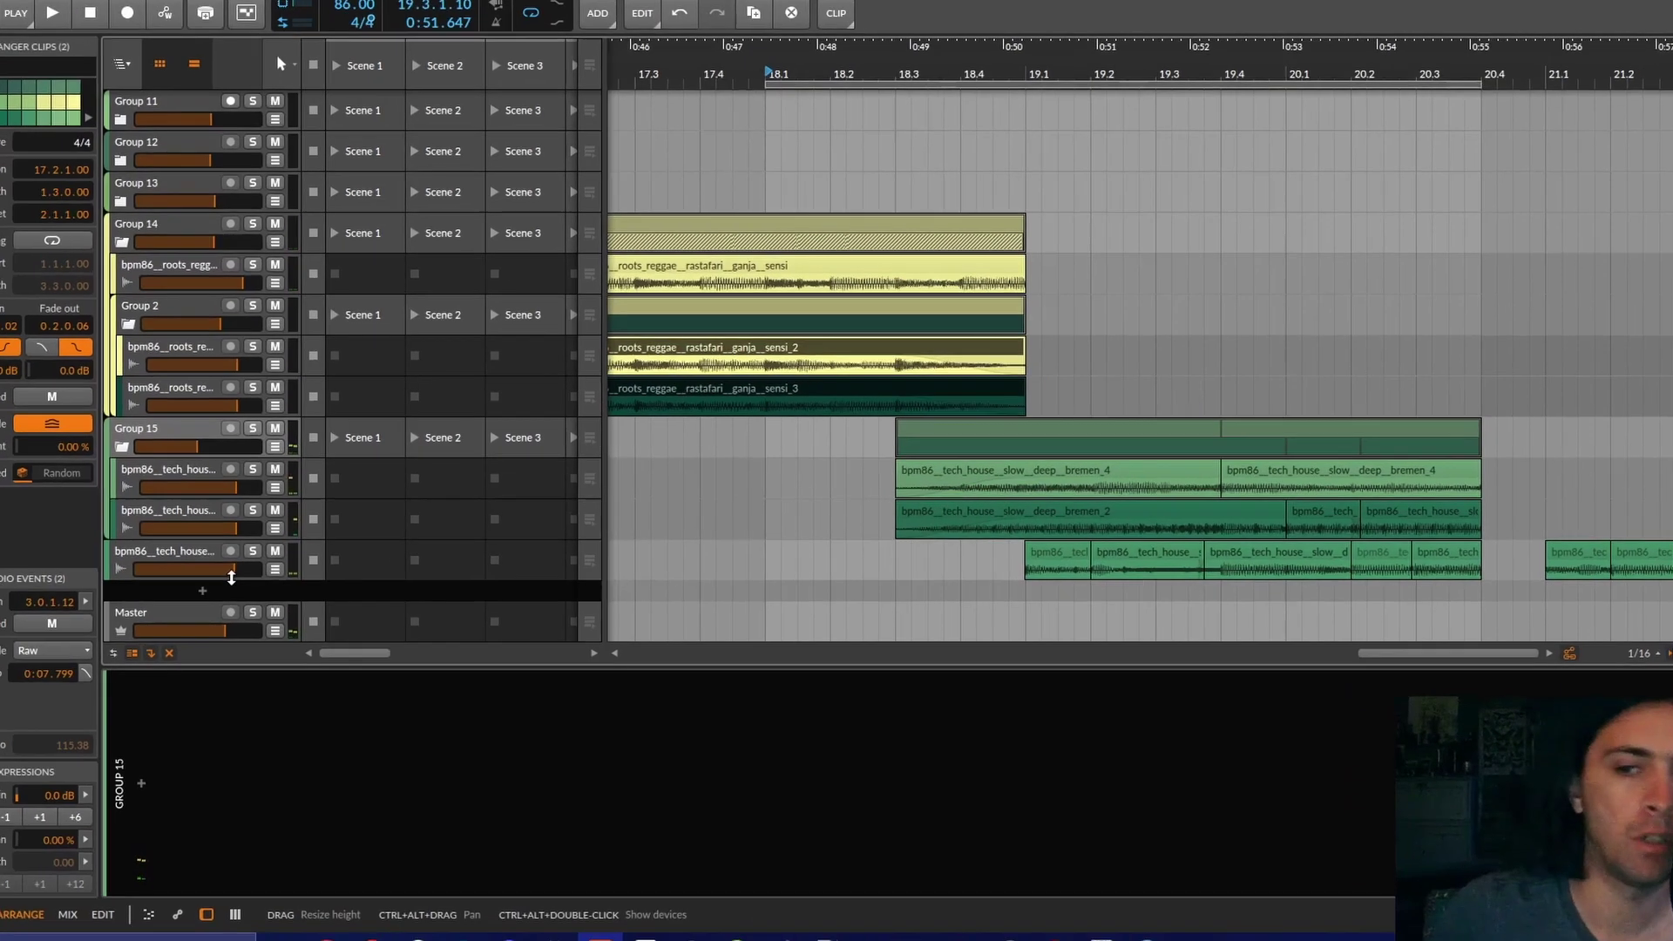
Enlarge the bremen_3 track and raise the gain of its slice at 19.1 to balance it with the following slice
drag(264, 575, 275, 612)
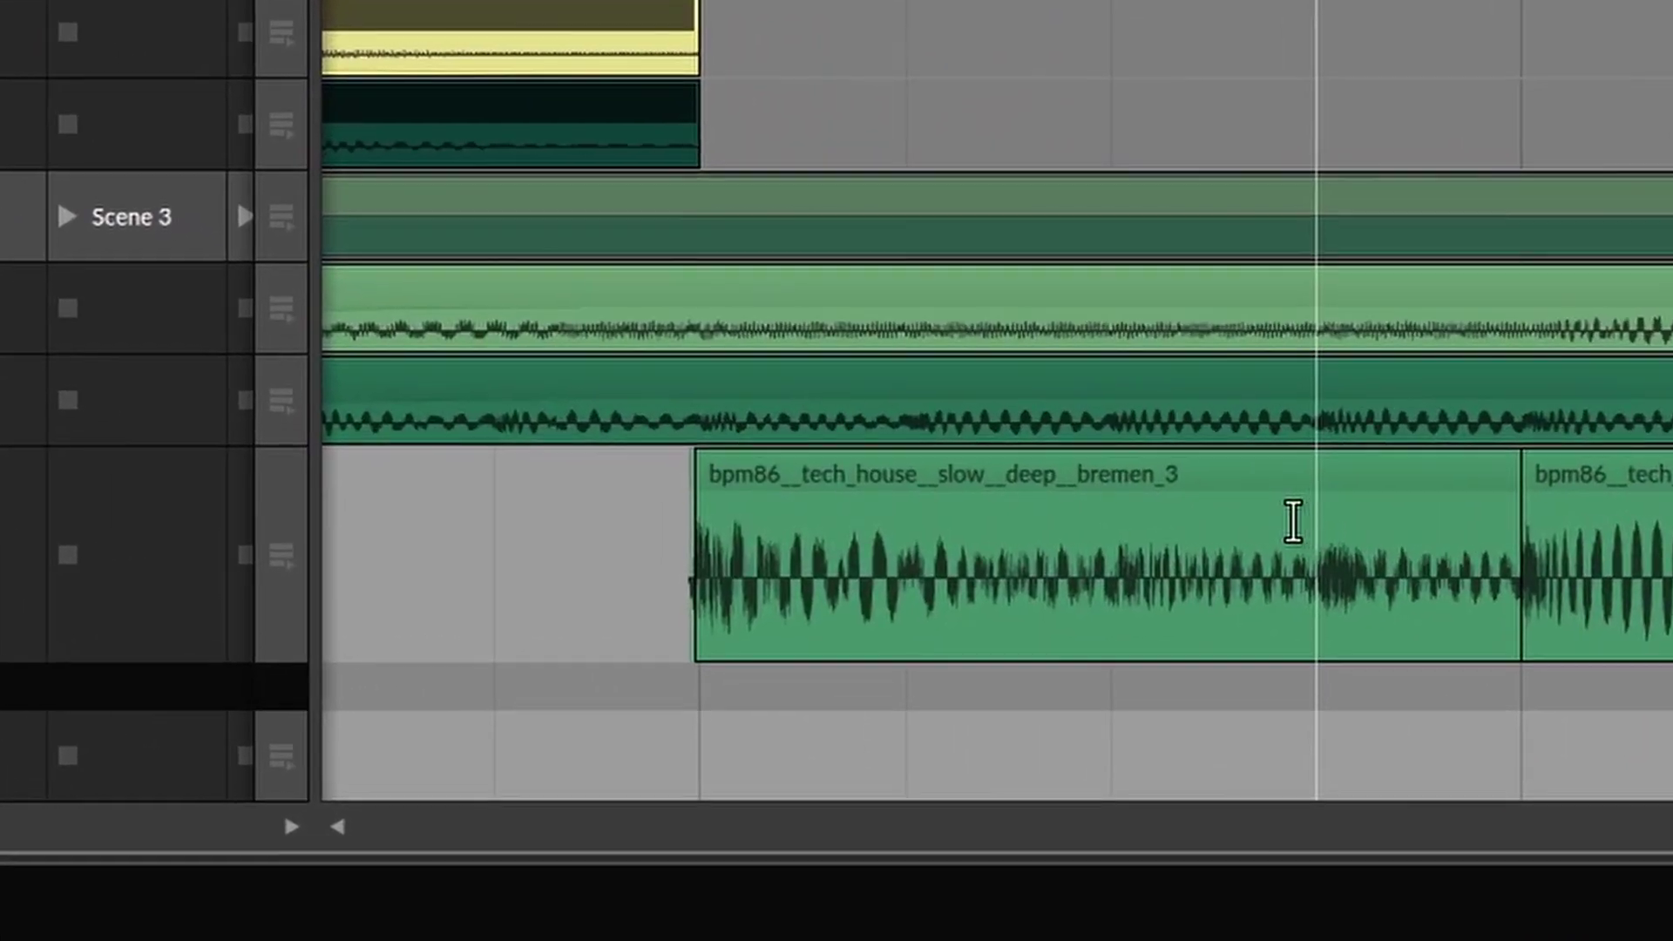
drag(1209, 503, 1241, 453)
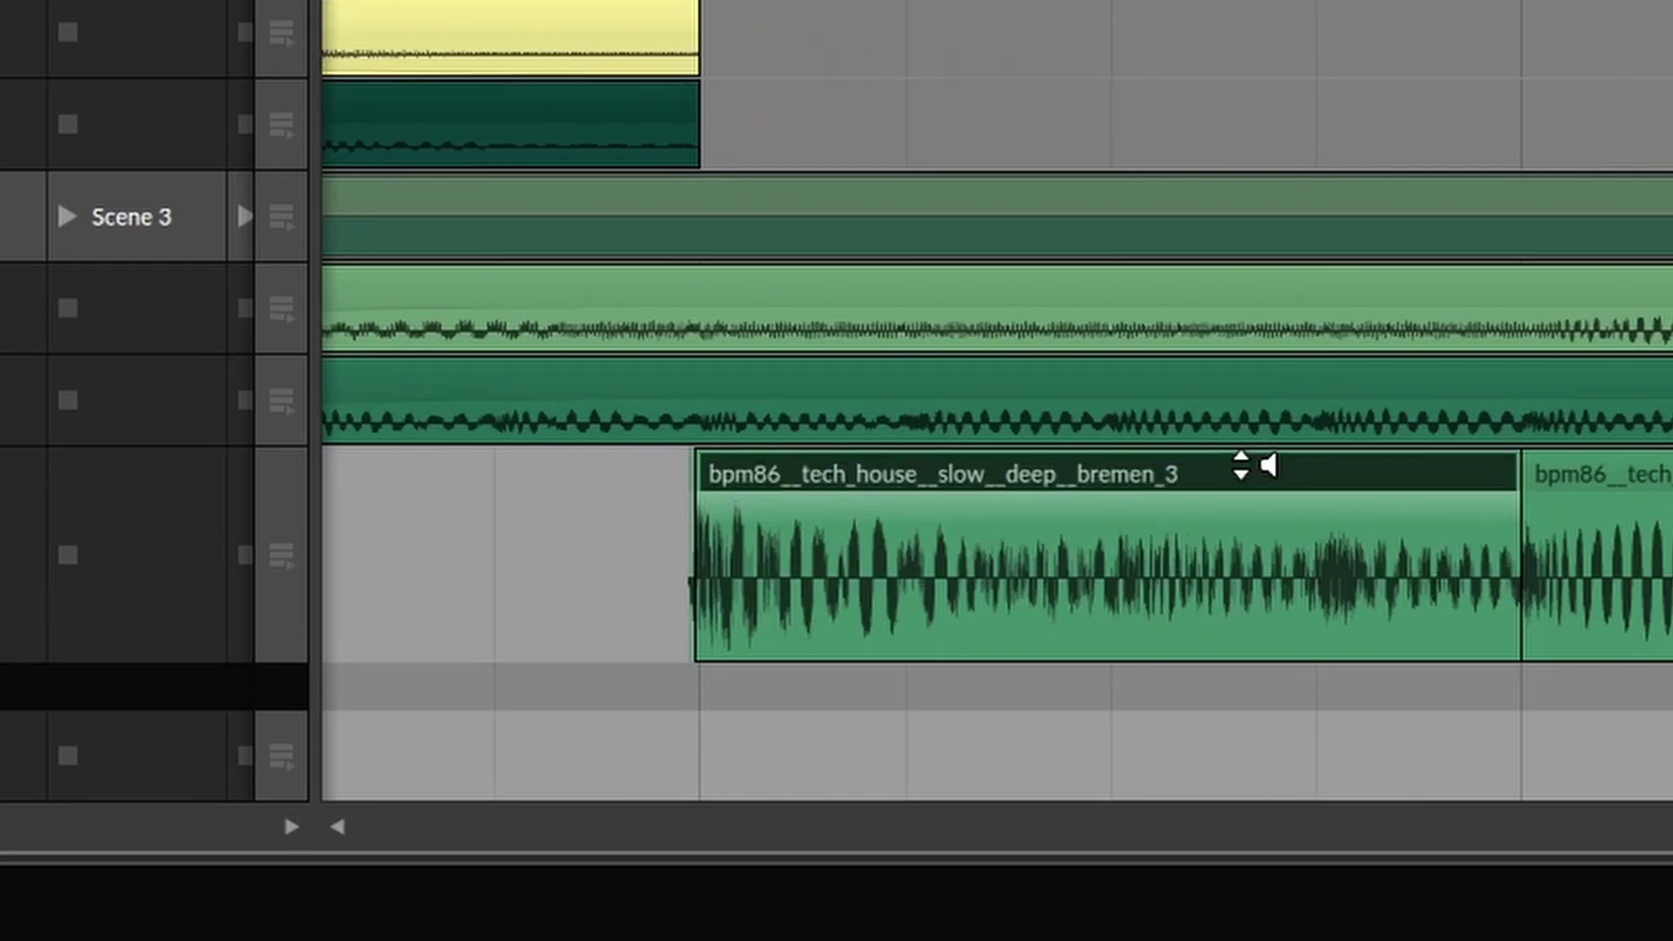
click(1531, 503)
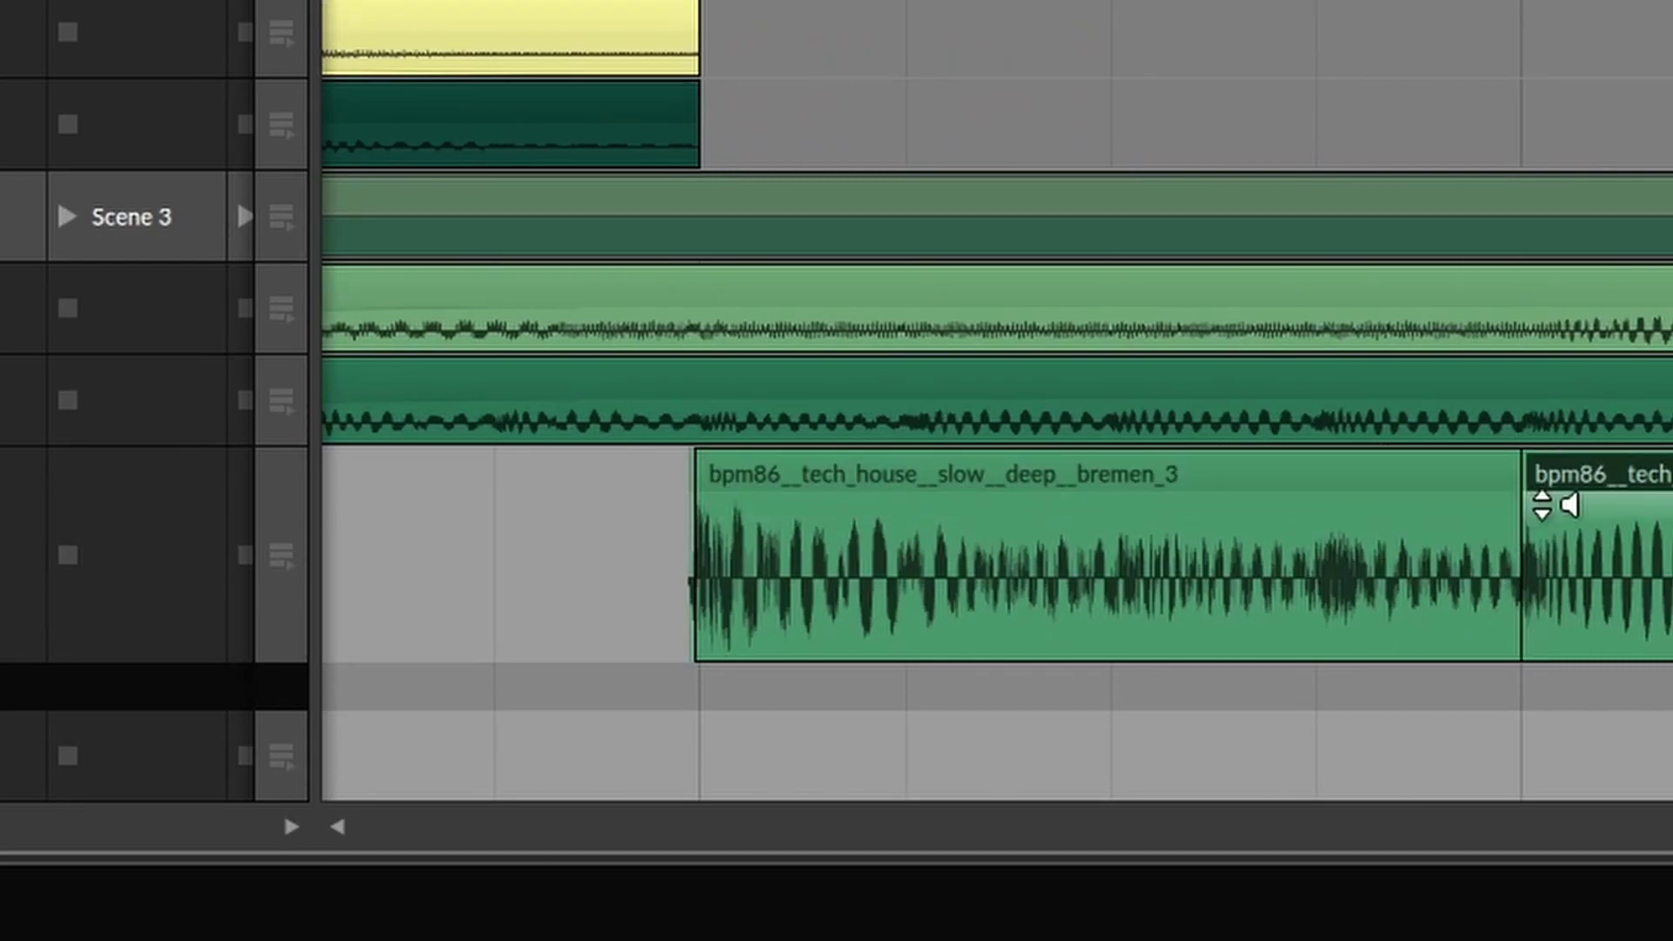
drag(1098, 497, 1026, 495)
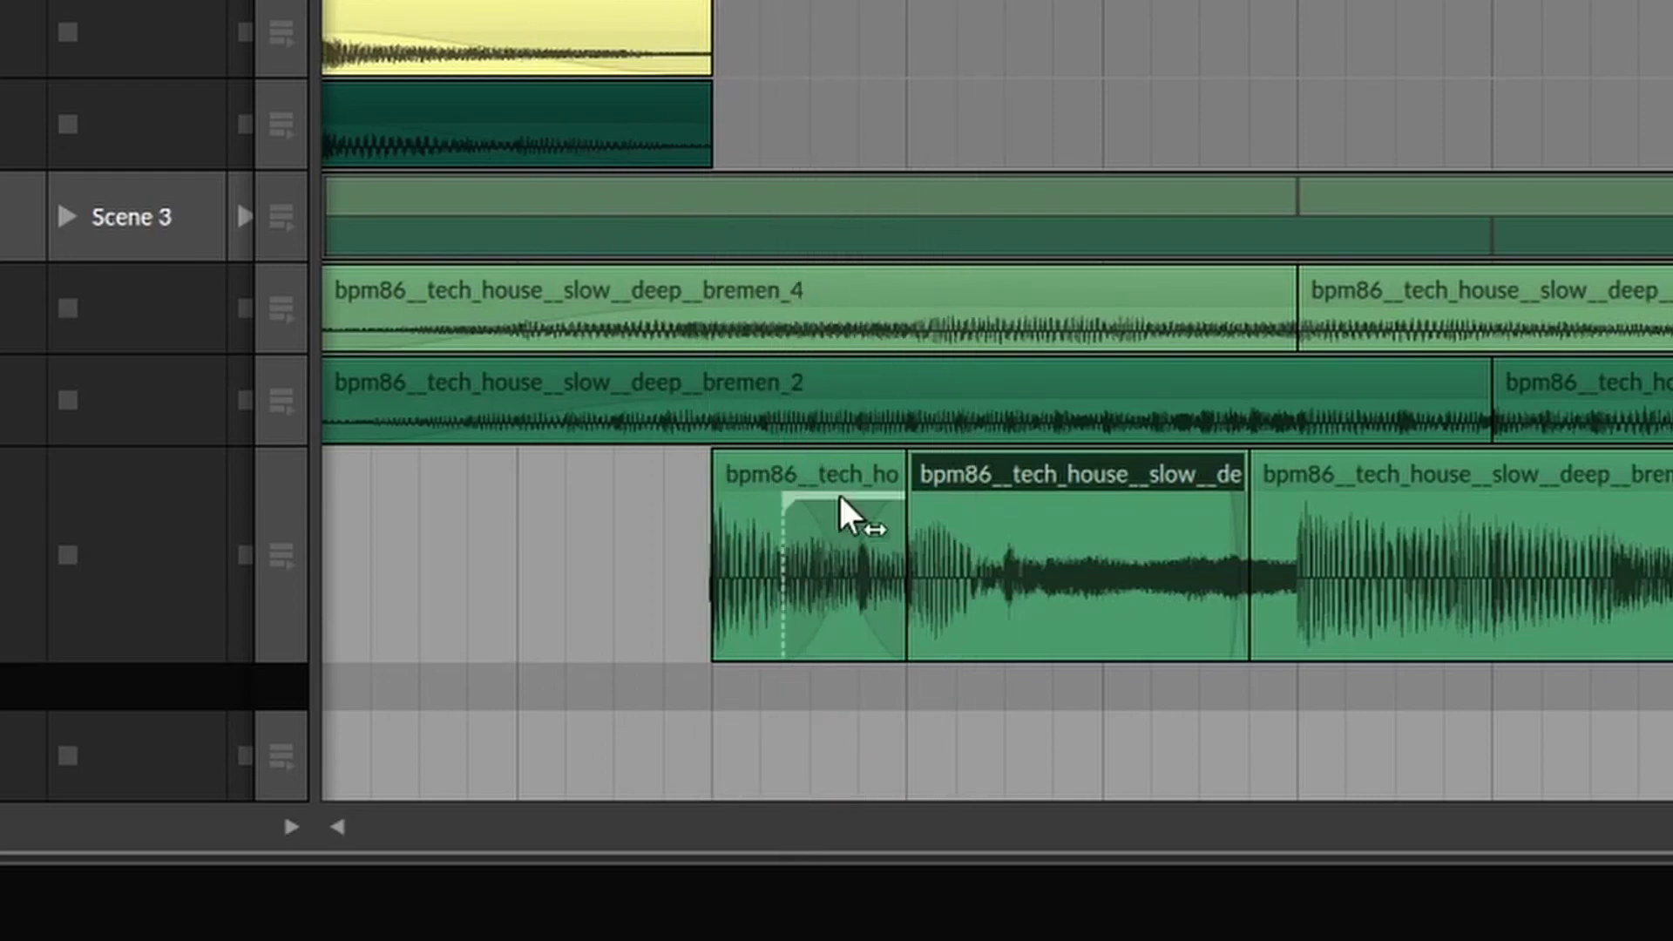
Select and play the two bremen_3 slices parked at 21.1 behind the other clips
click(729, 531)
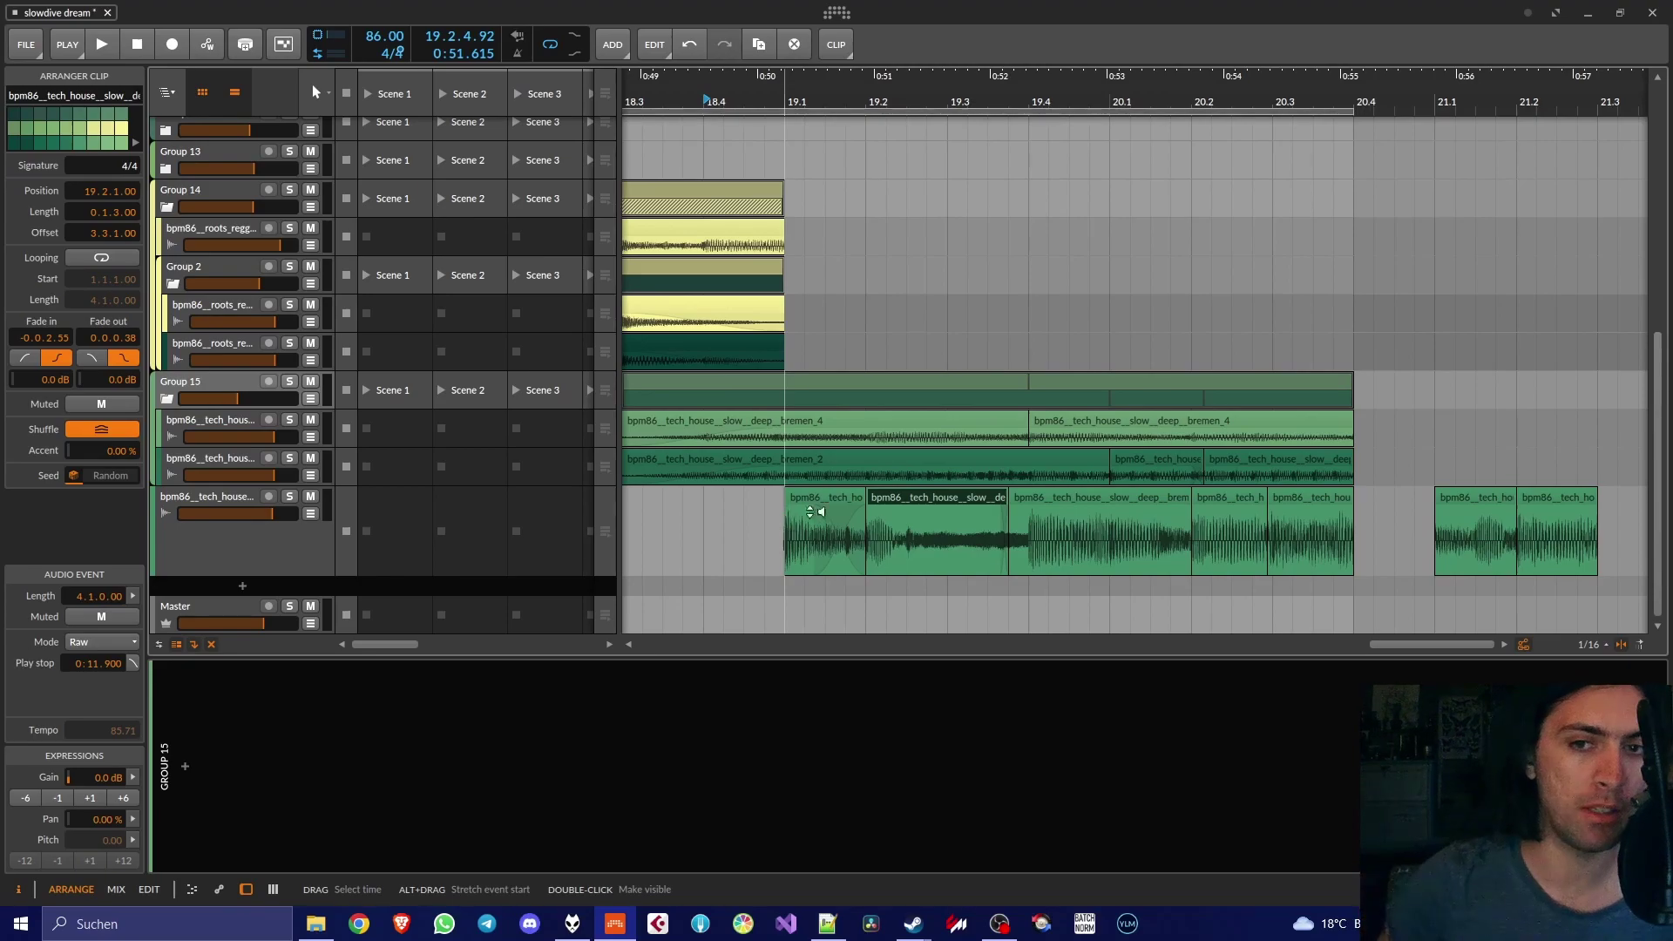
scroll(849, 467, left, 3)
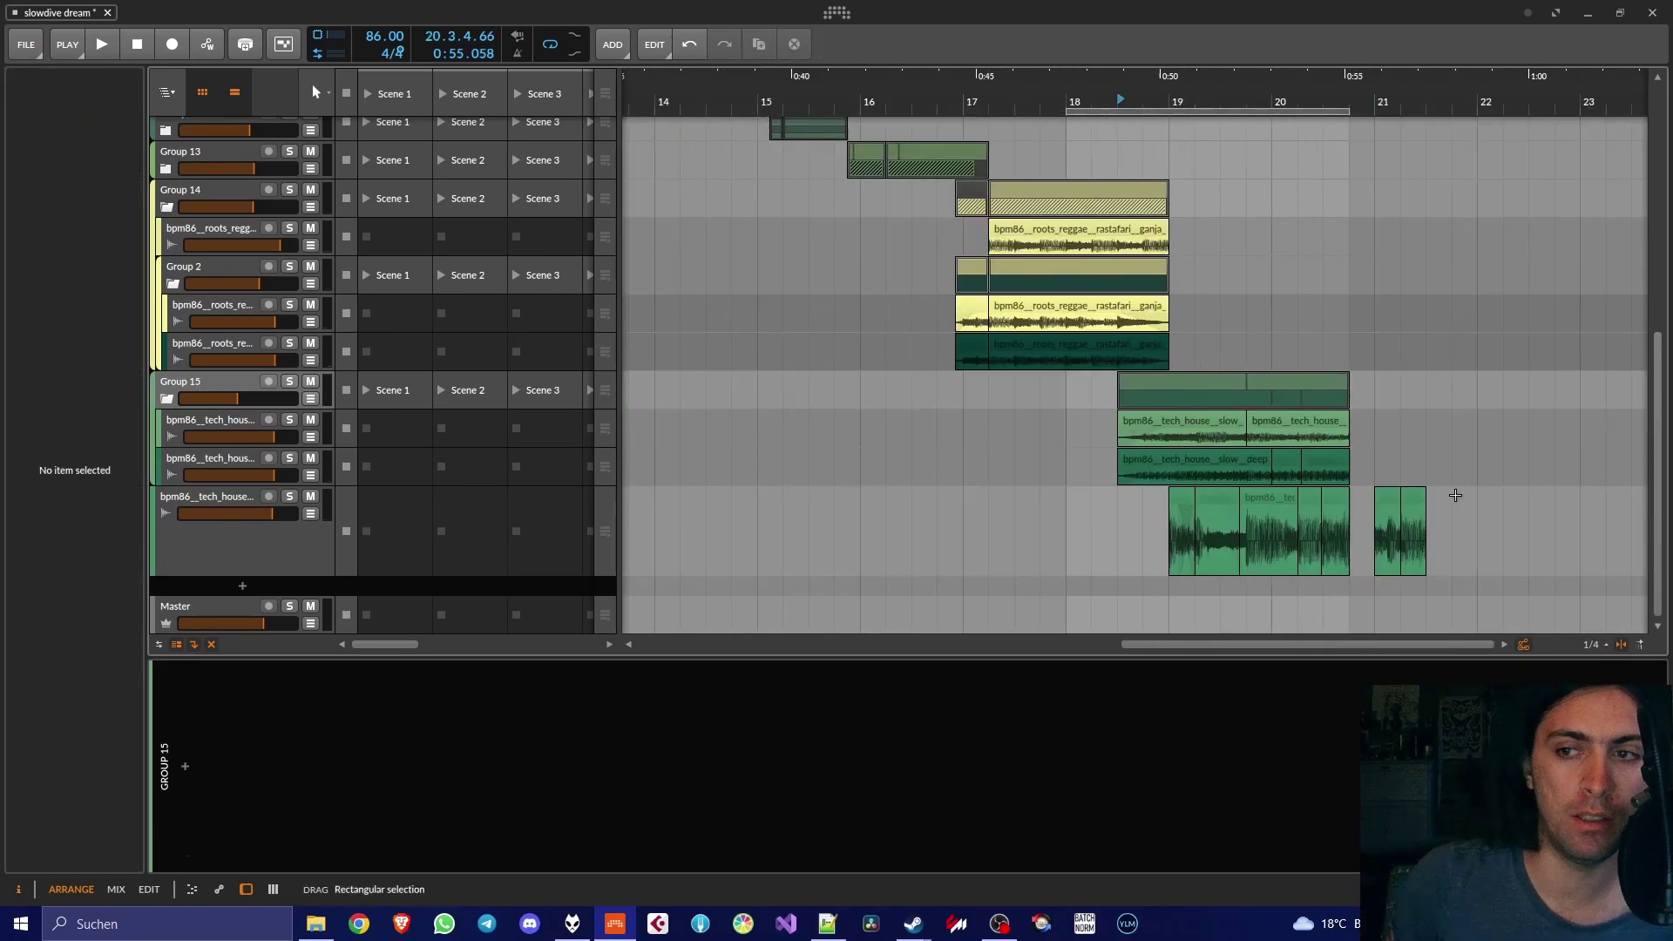
click(1454, 493)
drag(1444, 494, 1380, 501)
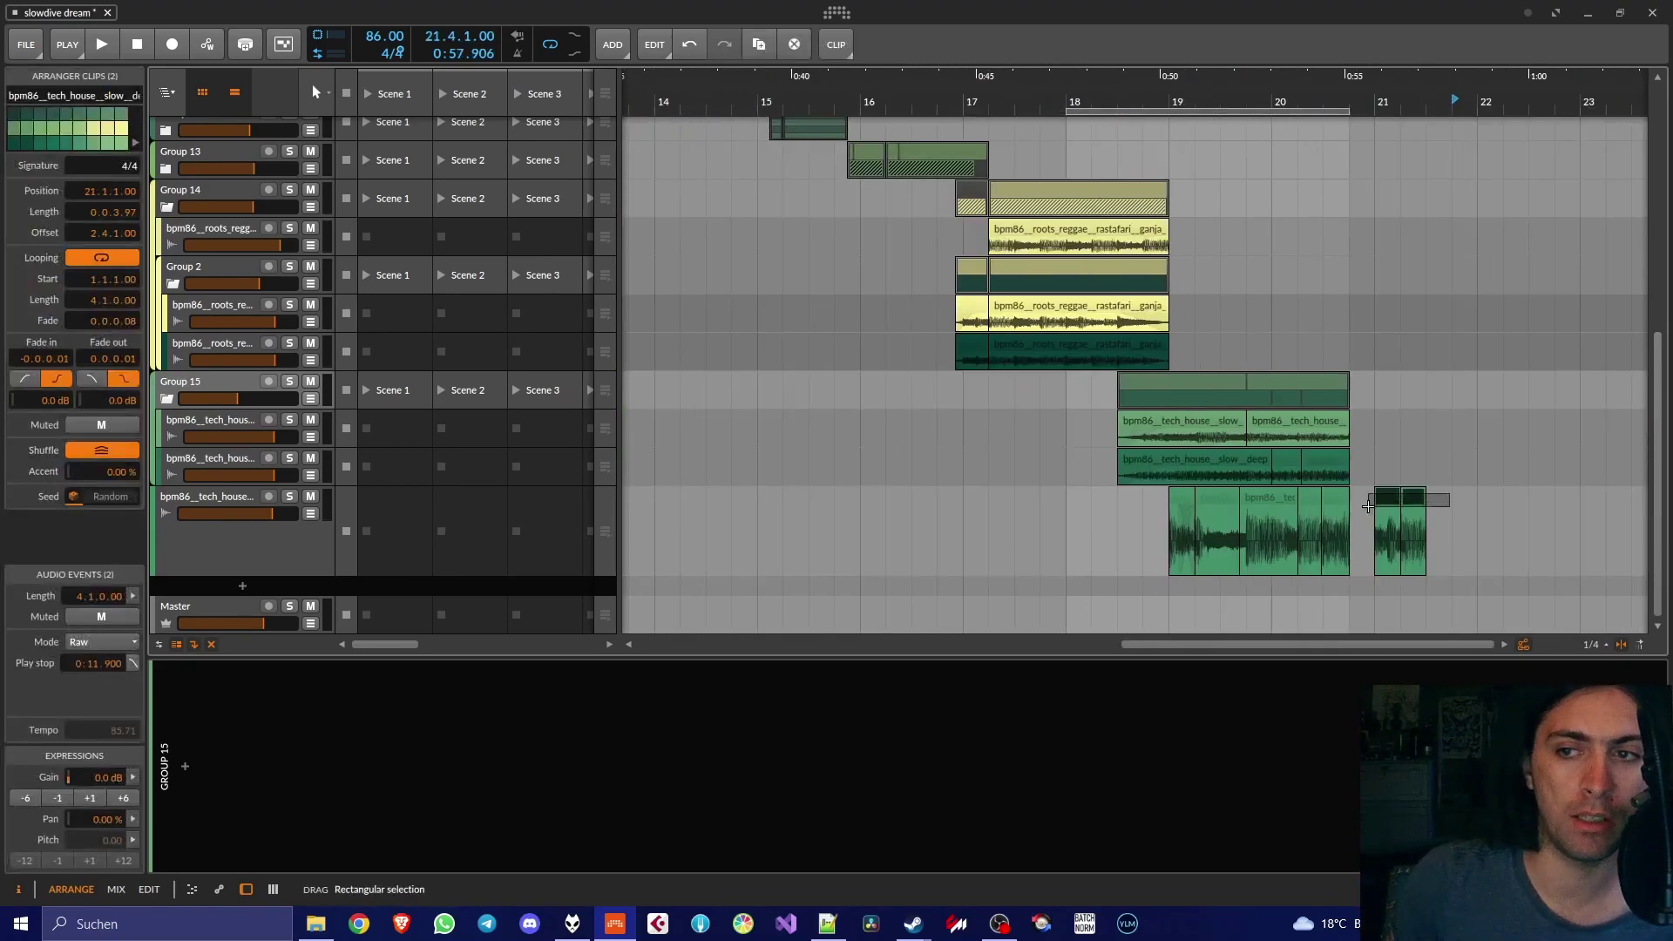
key(space)
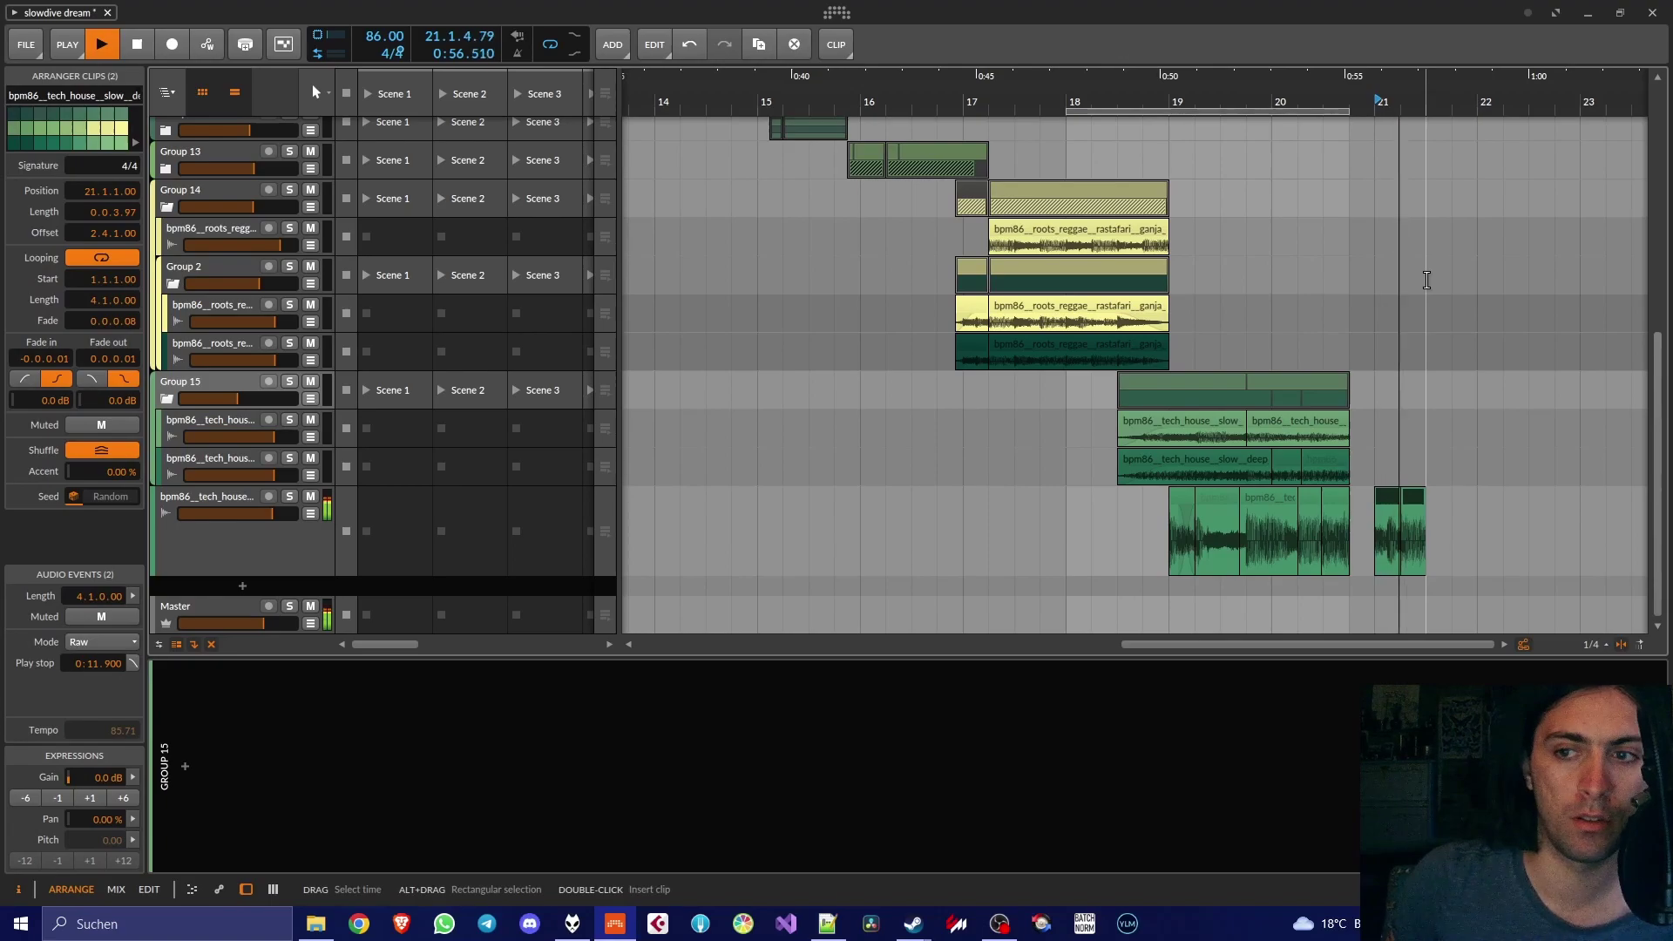
key(space)
Delete the first parked slice and reverse the remaining bremen_3 slice at 21.2
click(1417, 498)
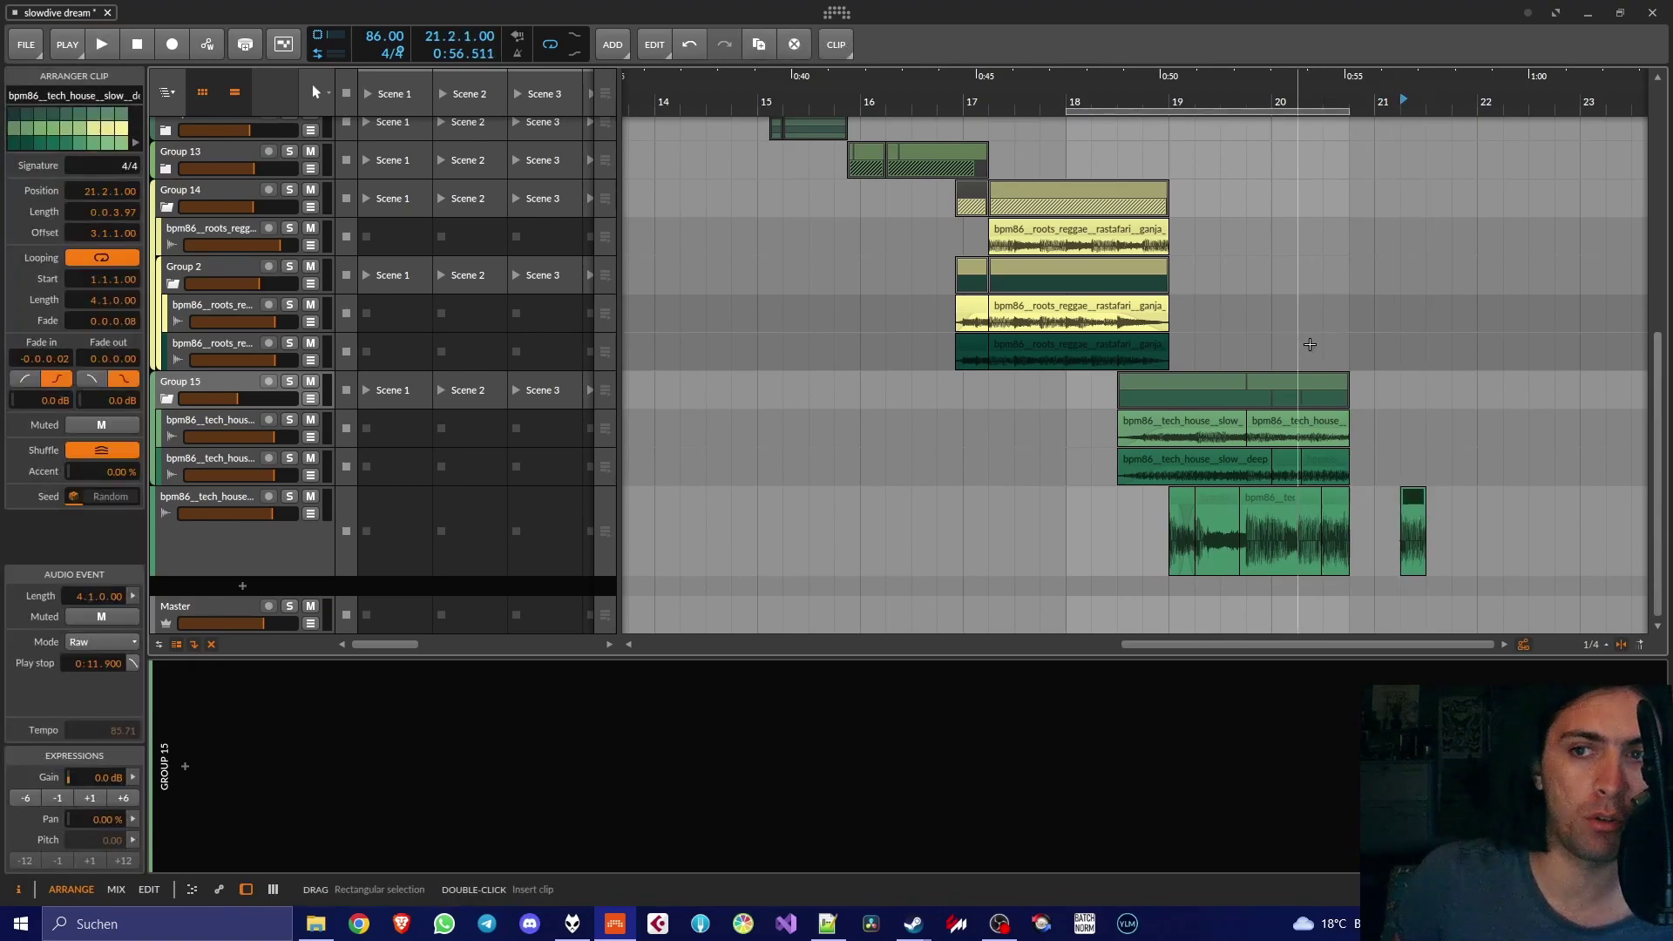
click(838, 44)
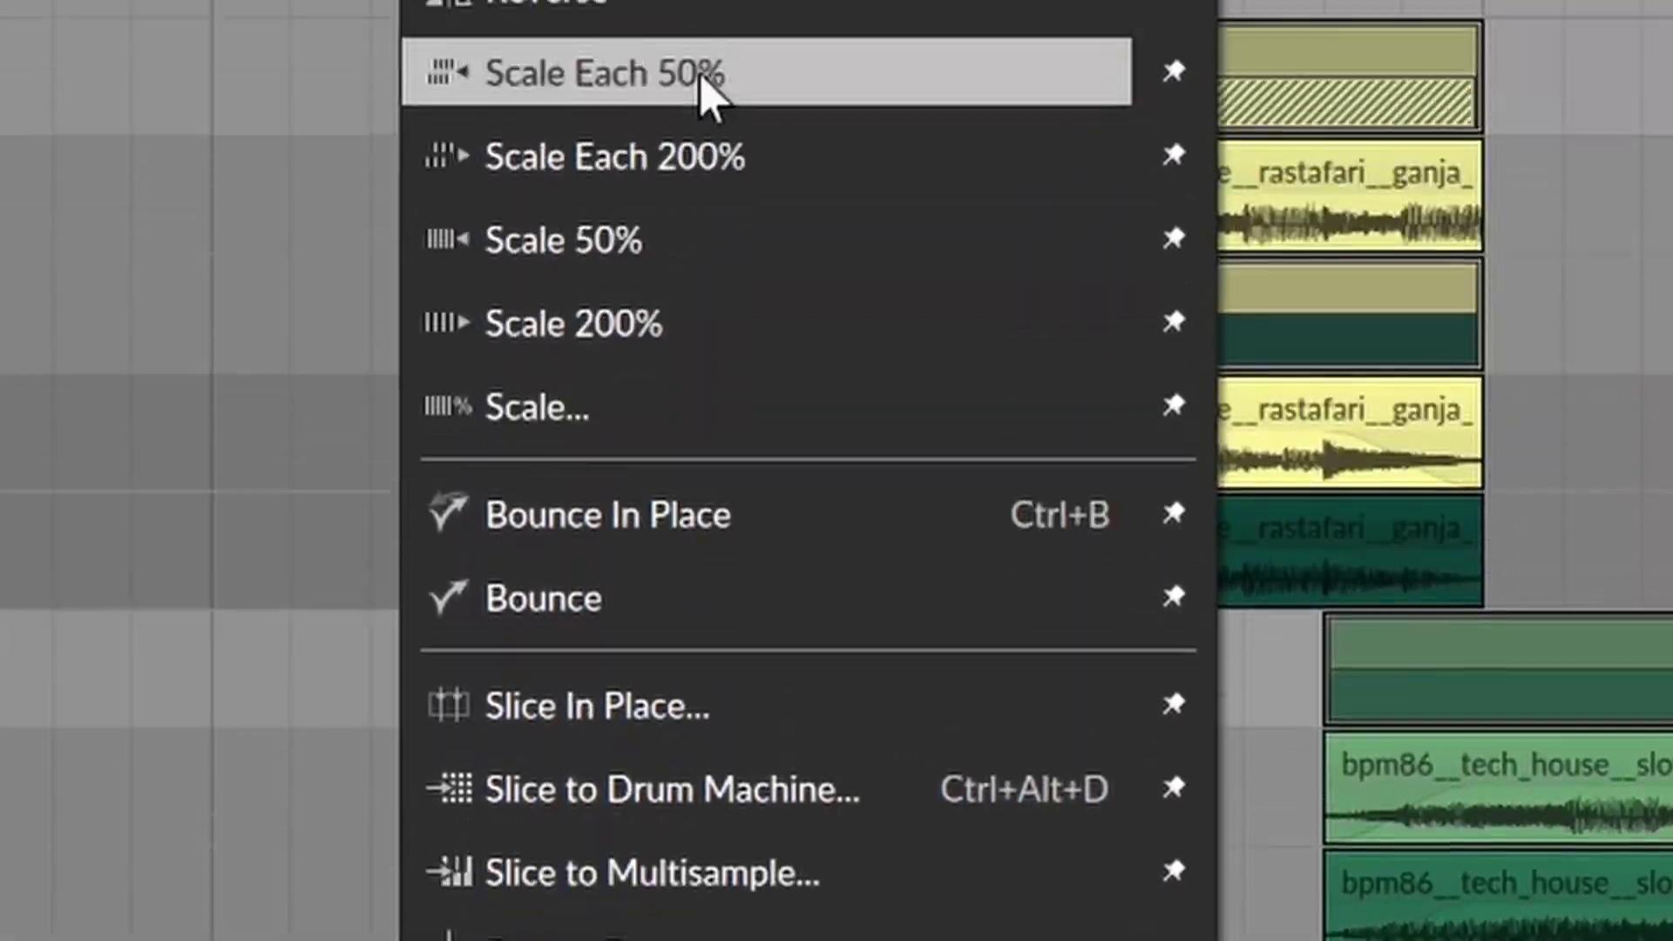
click(706, 77)
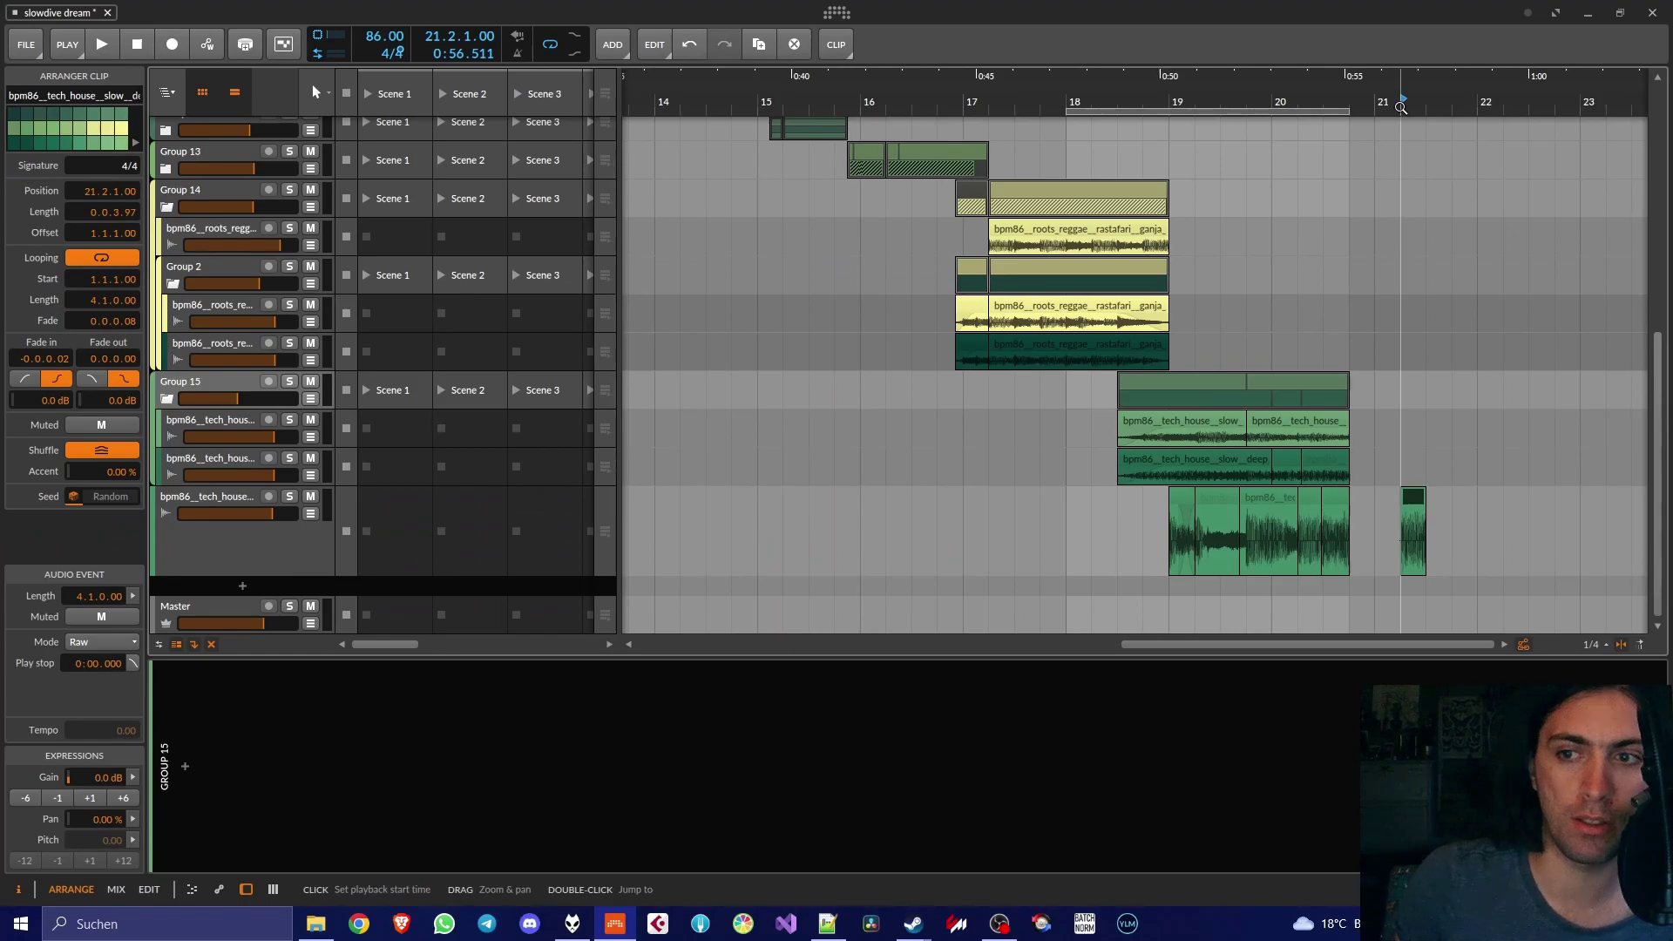
Play the reversed slice and give it a fade-in of 0.0.3.83 covering nearly its whole length
key(space)
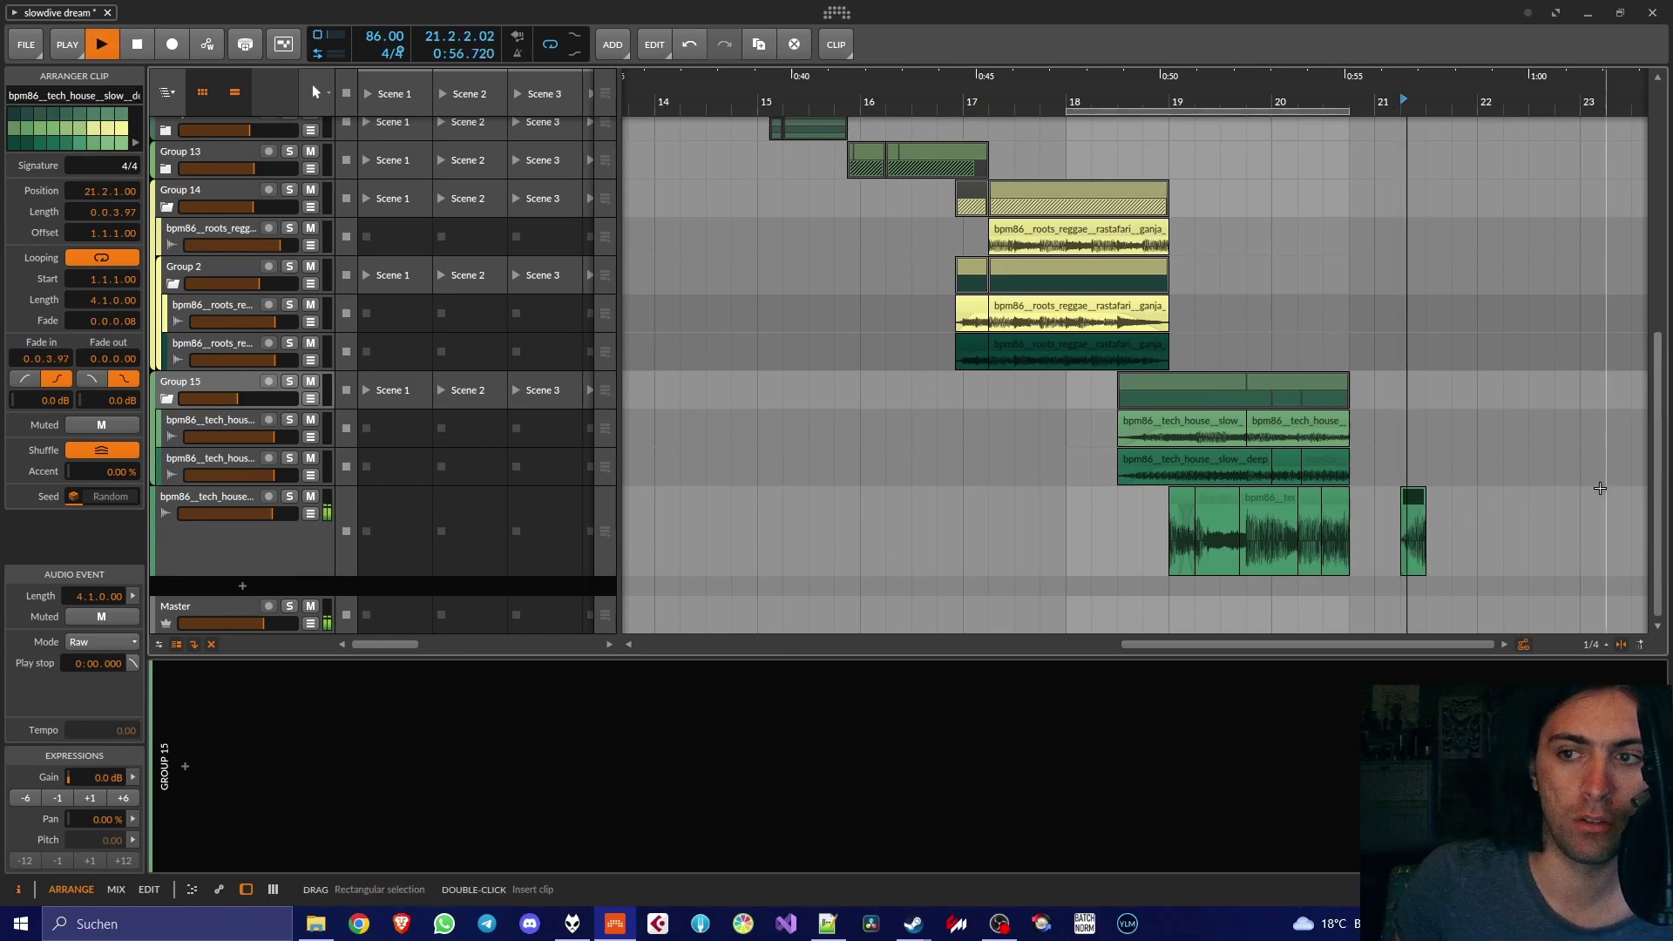
scroll(1437, 523, up, 8)
key(space)
scroll(1217, 512, up, 6)
scroll(1478, 511, down, 5)
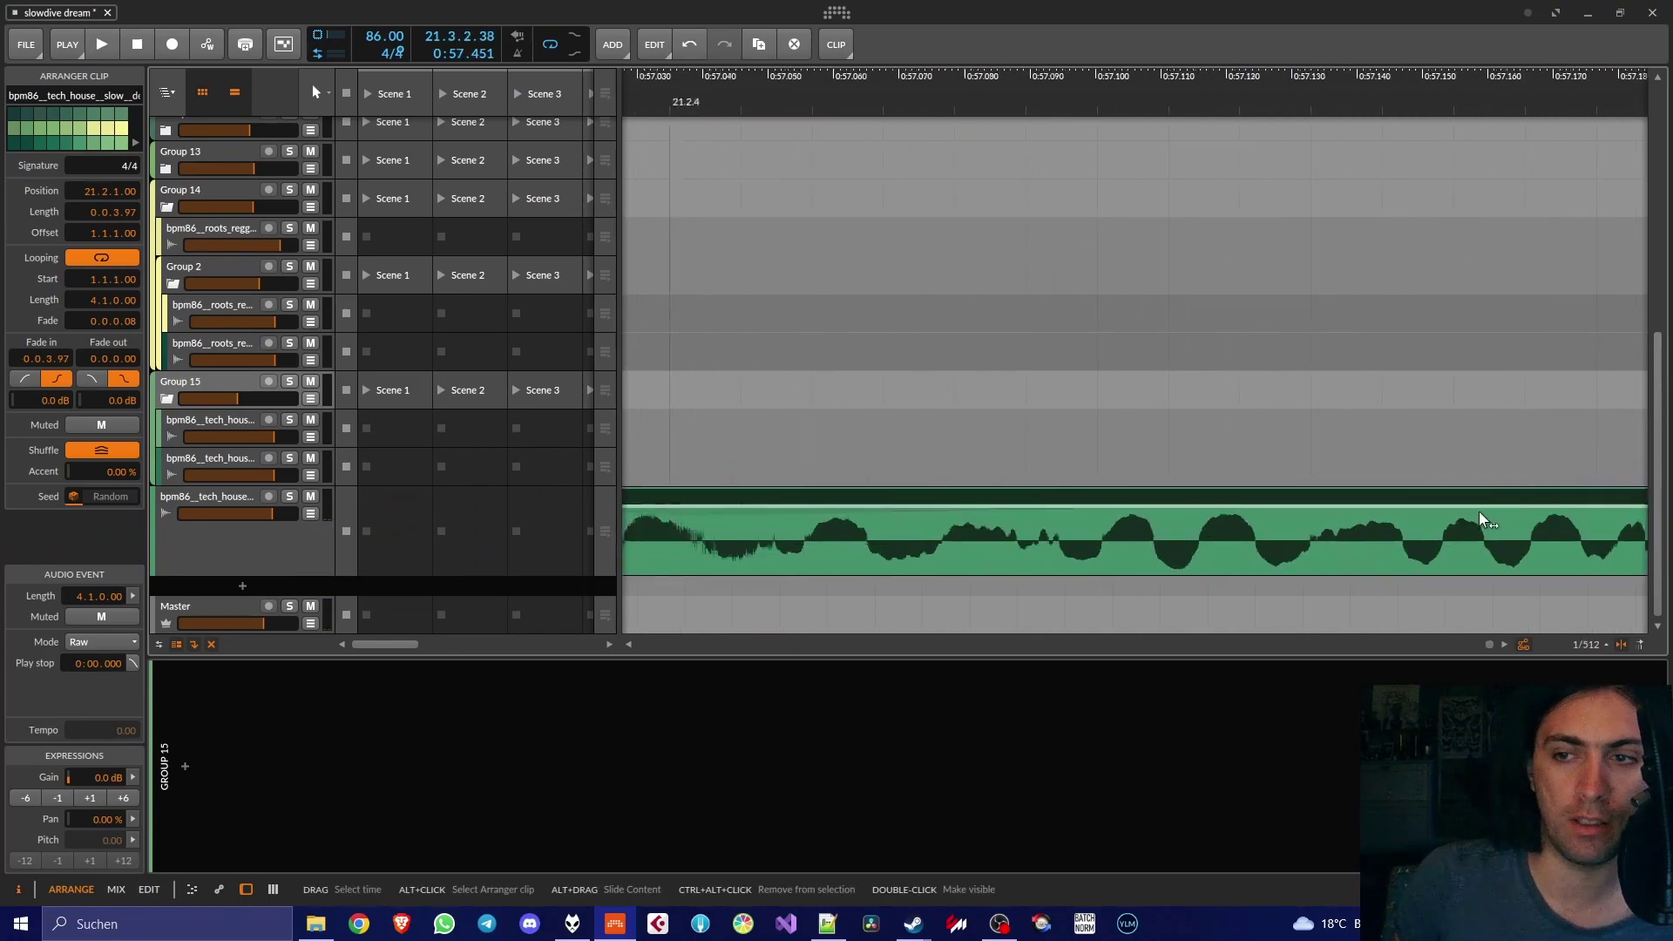
drag(1503, 518, 1527, 509)
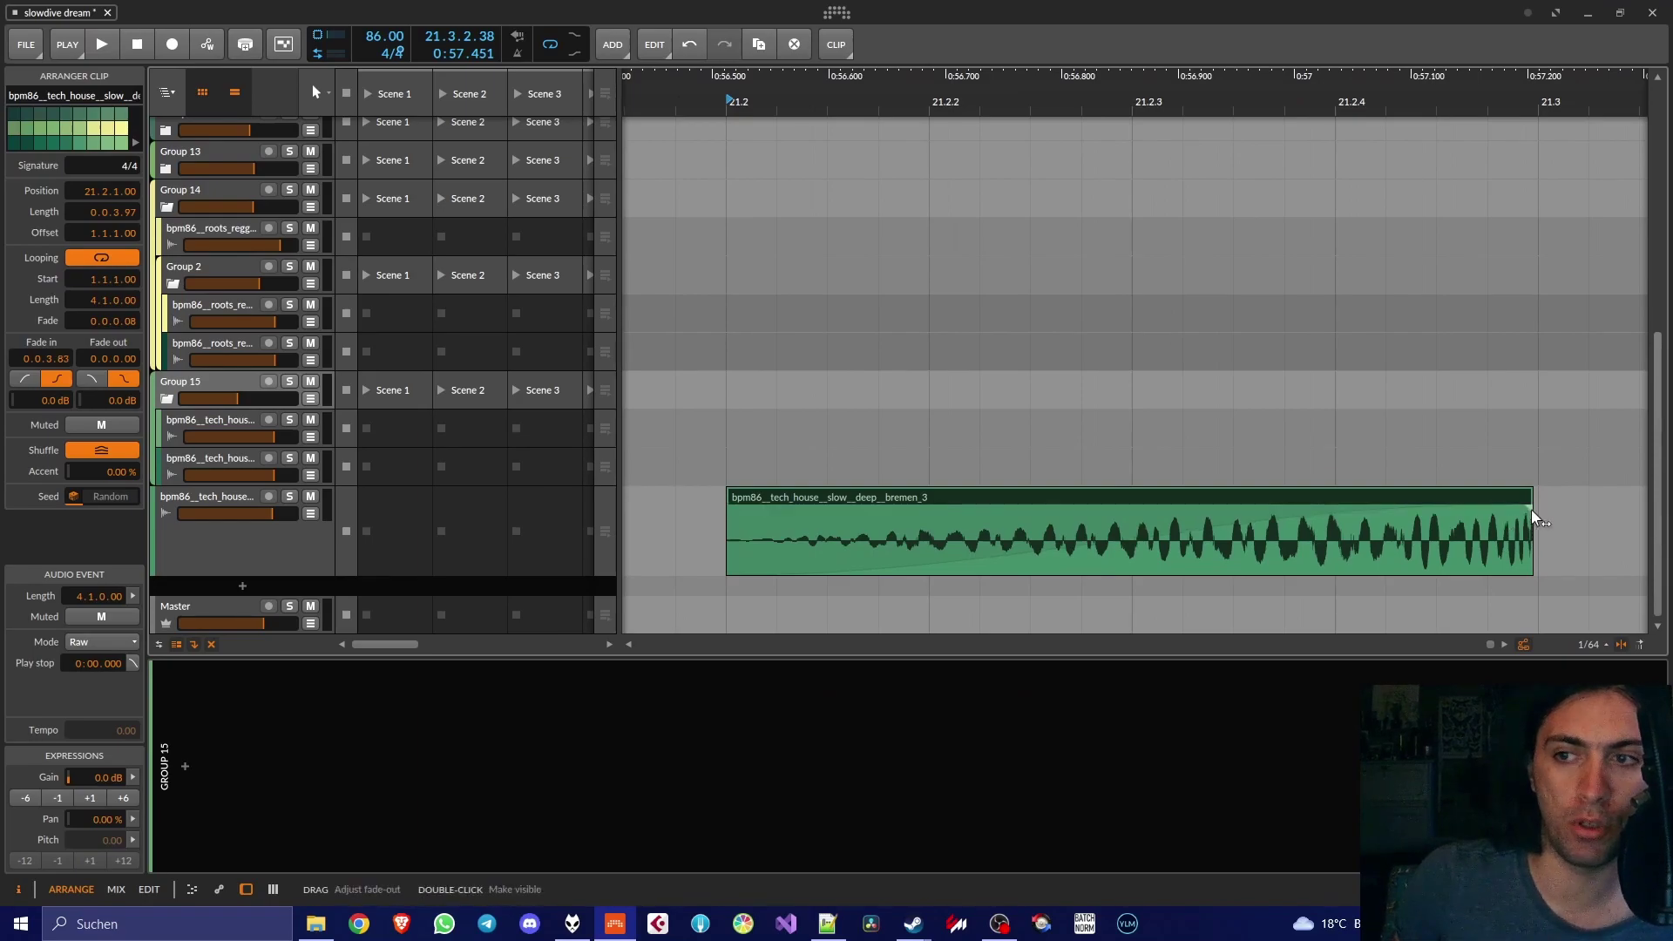
Move the reversed slice to a new track at 18.4, leading into 19.1, and balance that track at -5.4 dB during playback
key(space)
scroll(1371, 500, down, 8)
key(space)
drag(1369, 499, 1018, 576)
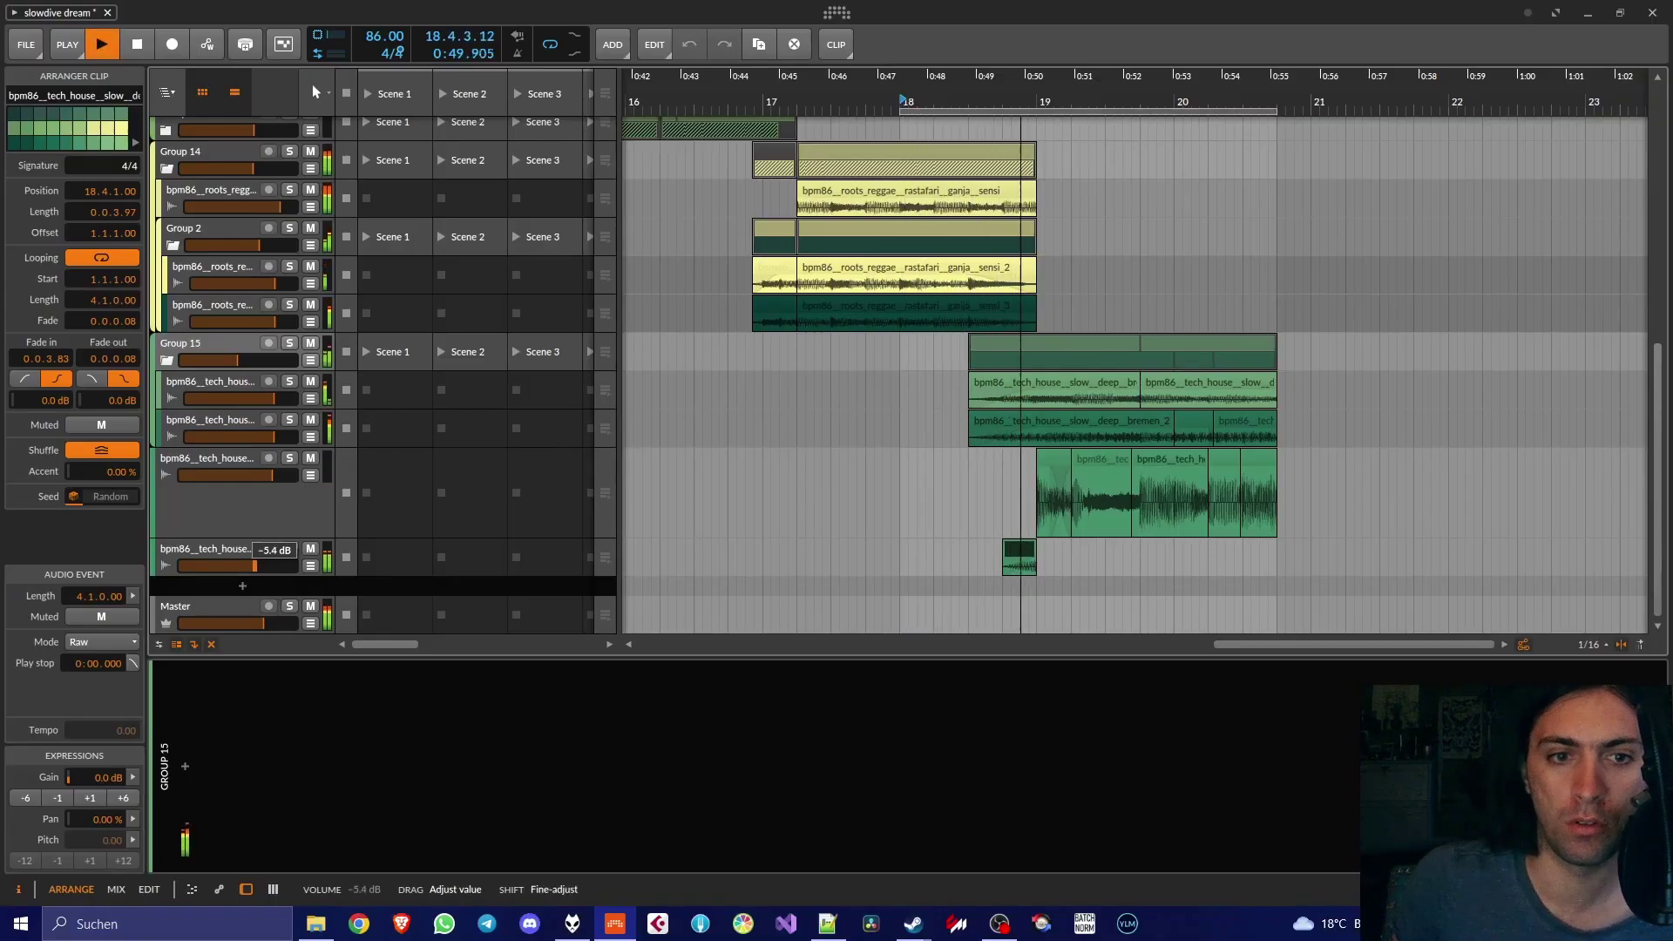
key(space)
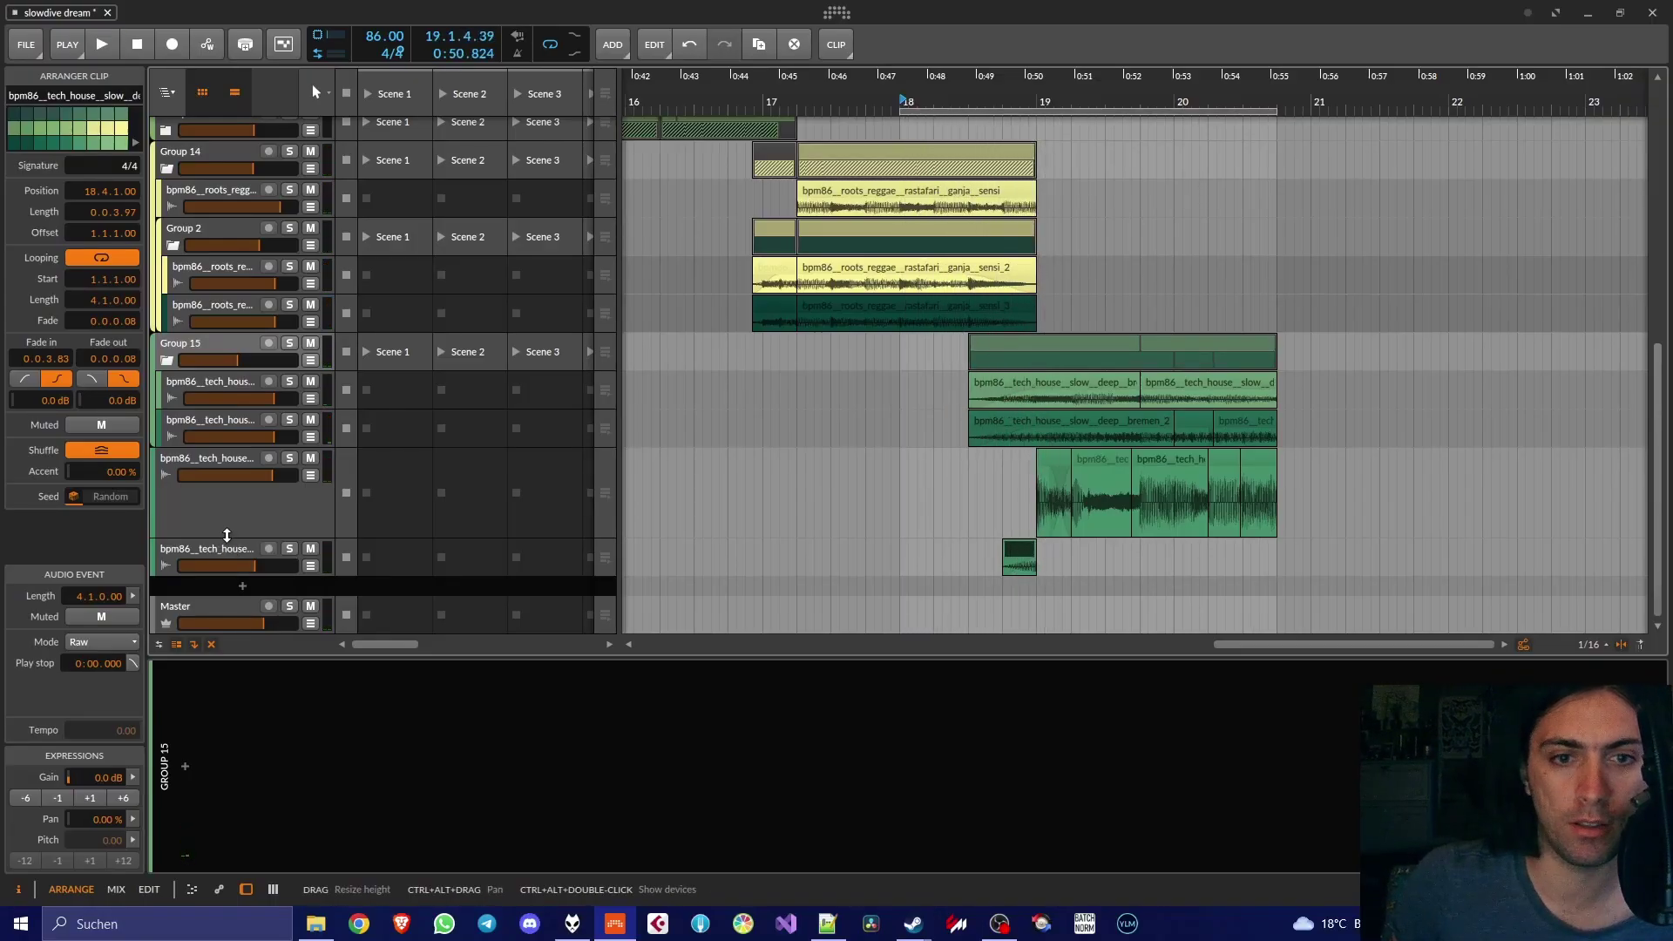
Reduce the enlarged bremen_3 track's height and combine Group 15 with the two bremen_3 tracks below it into one parent group
drag(226, 537, 228, 358)
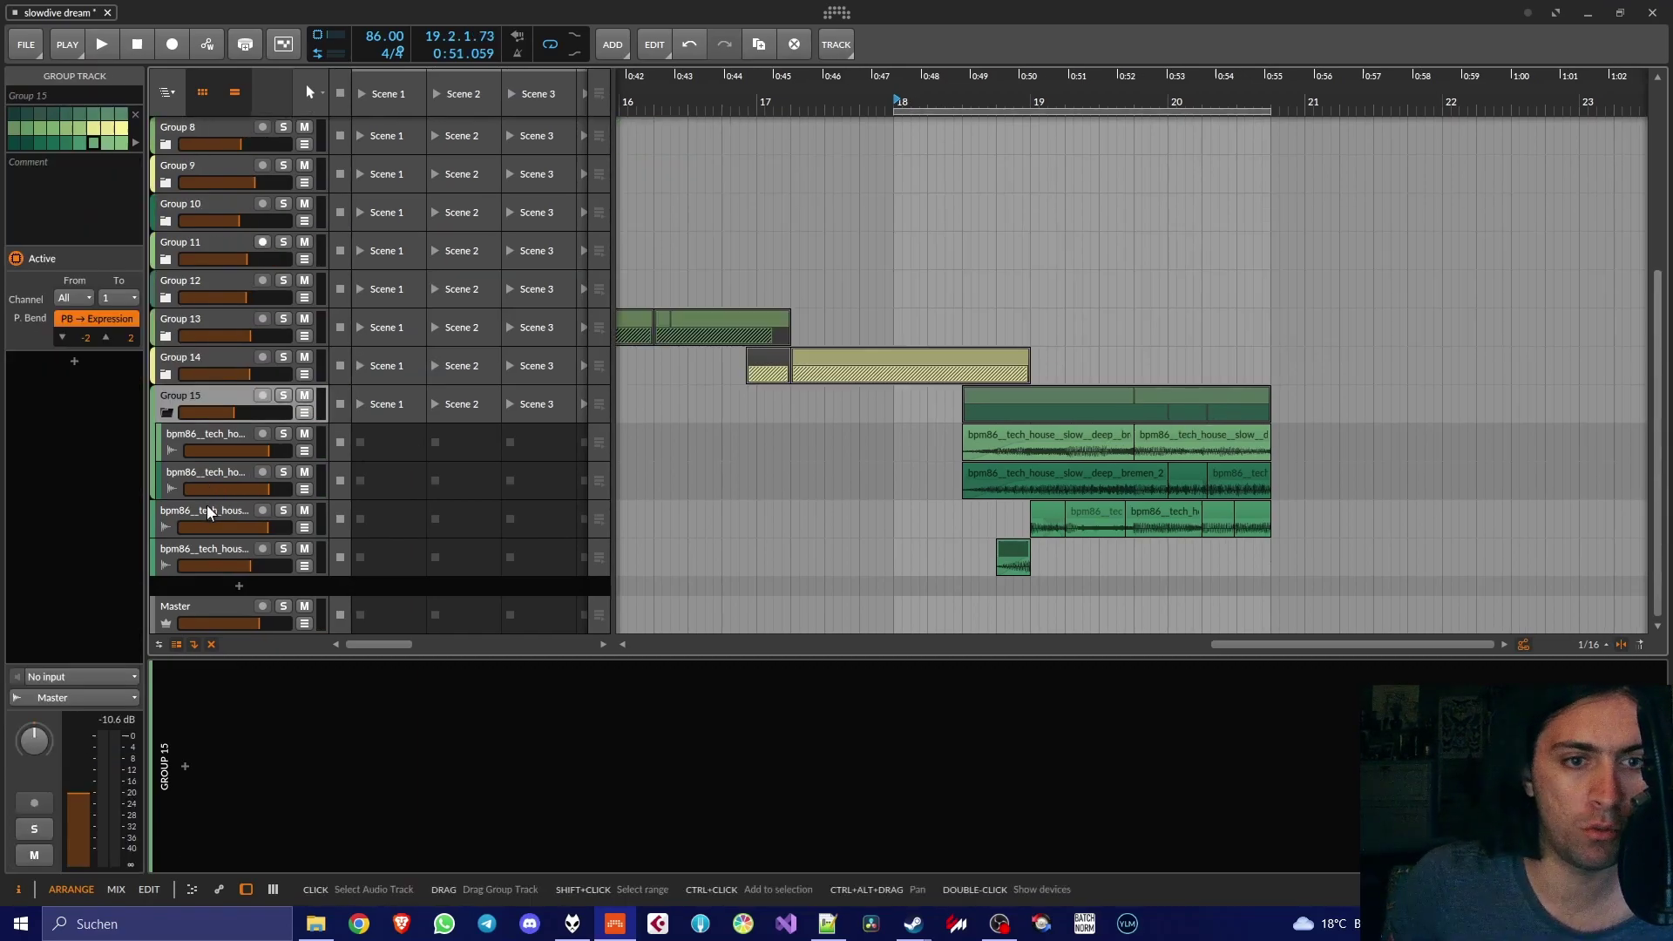
click(166, 412)
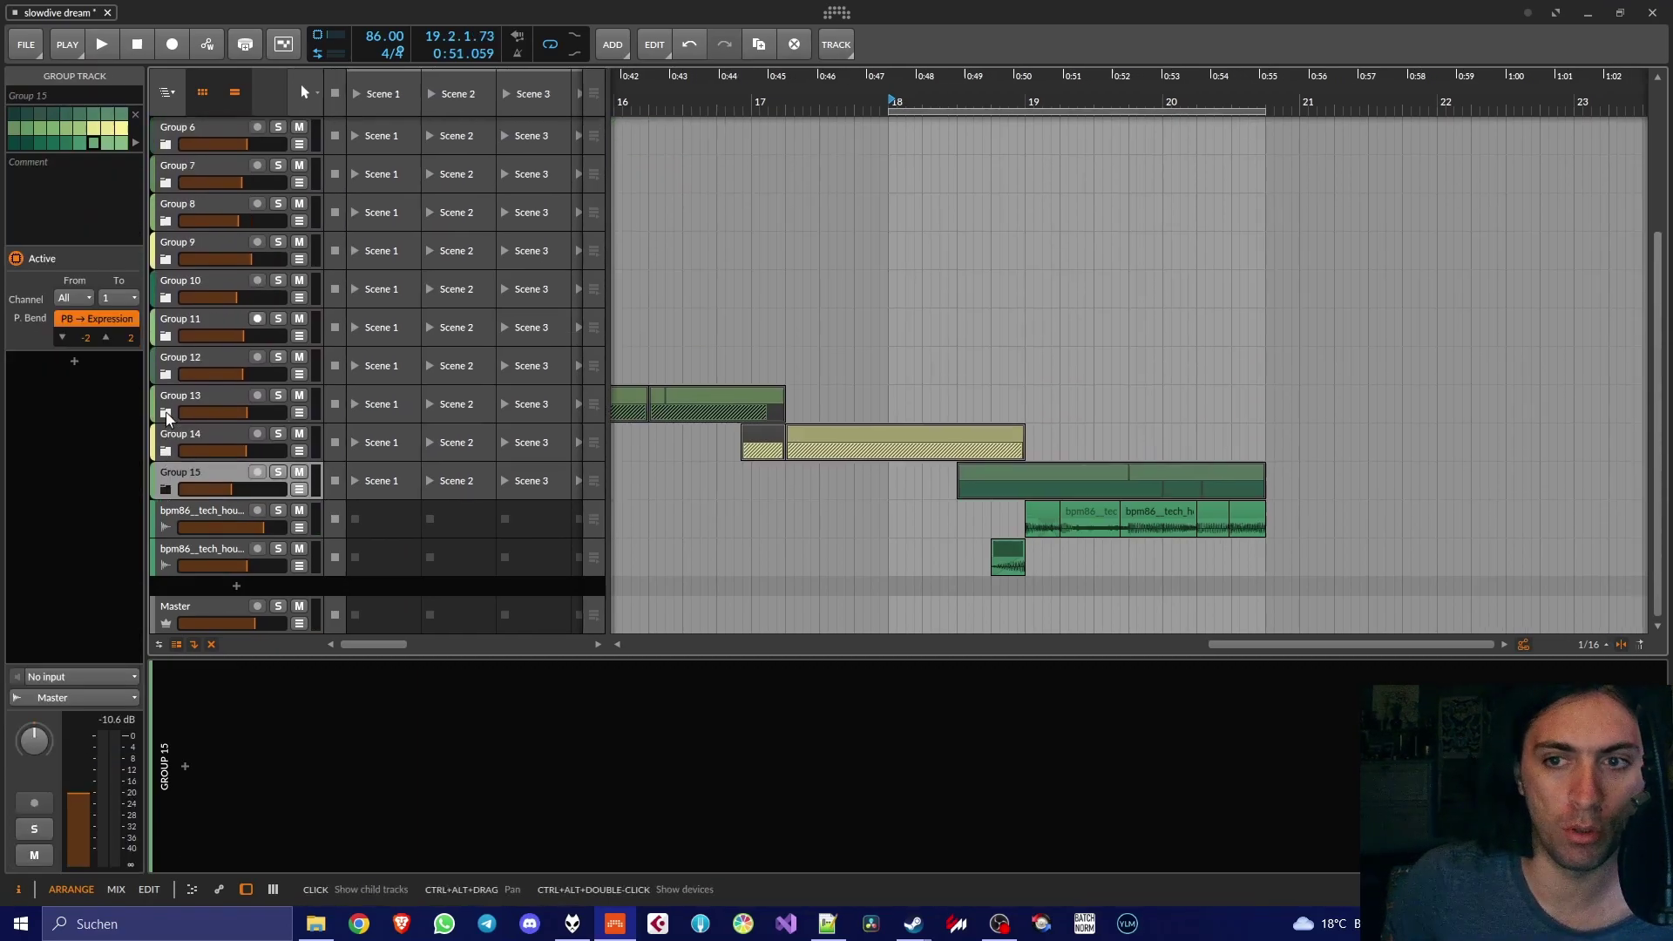
click(167, 413)
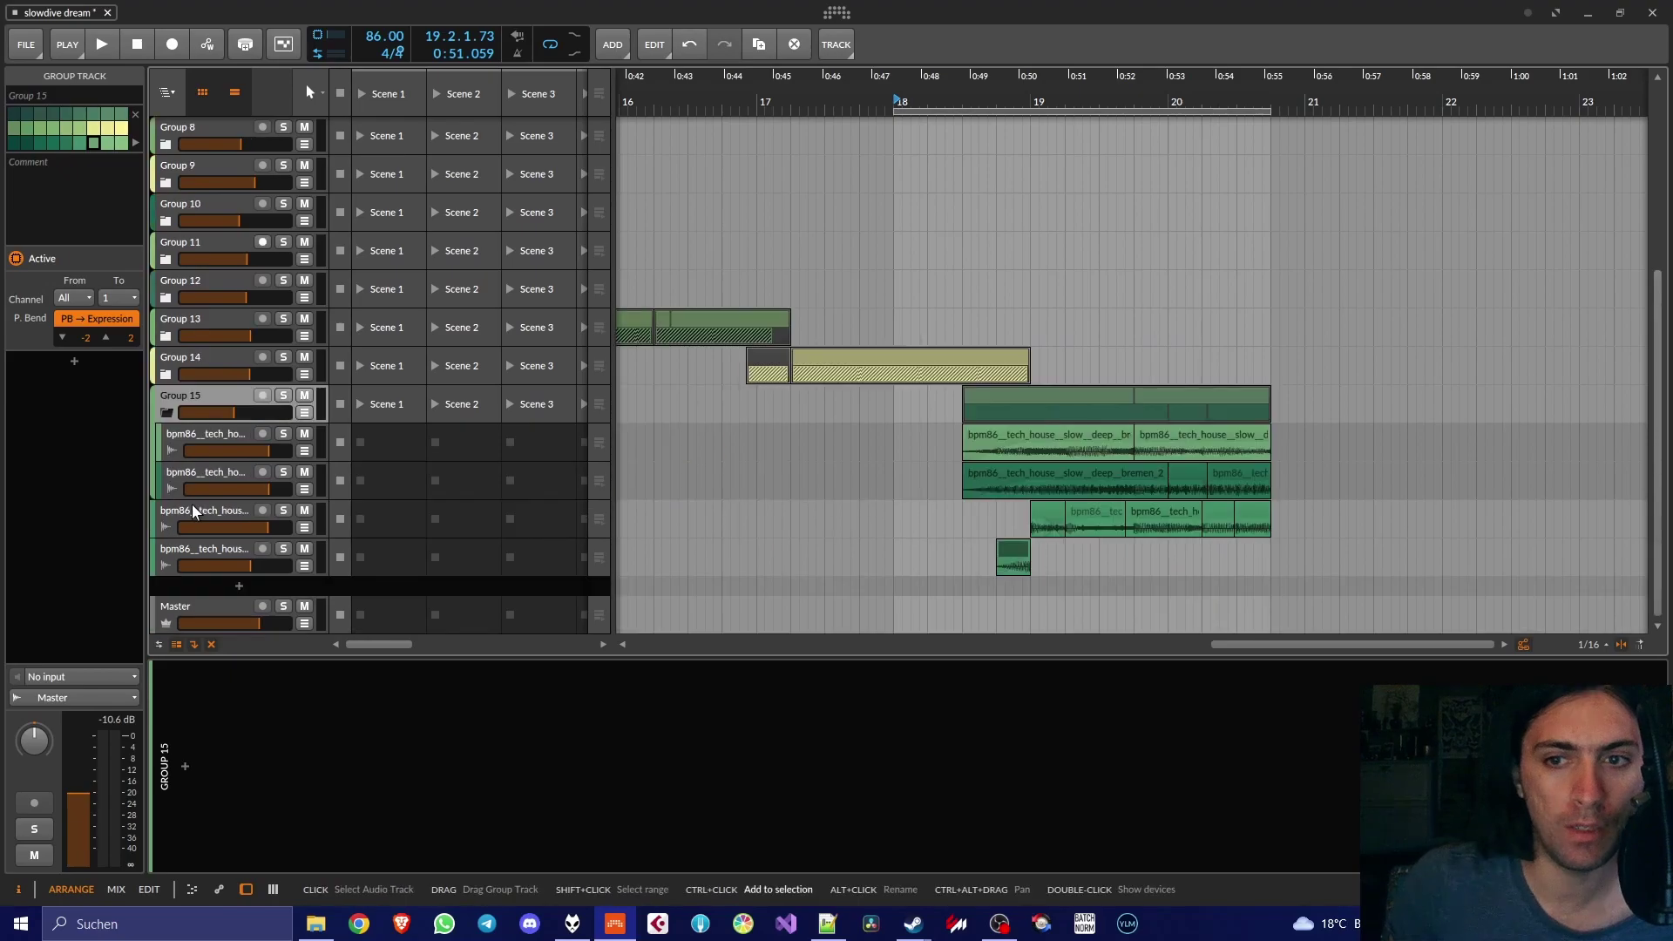
ctrl+click(192, 506)
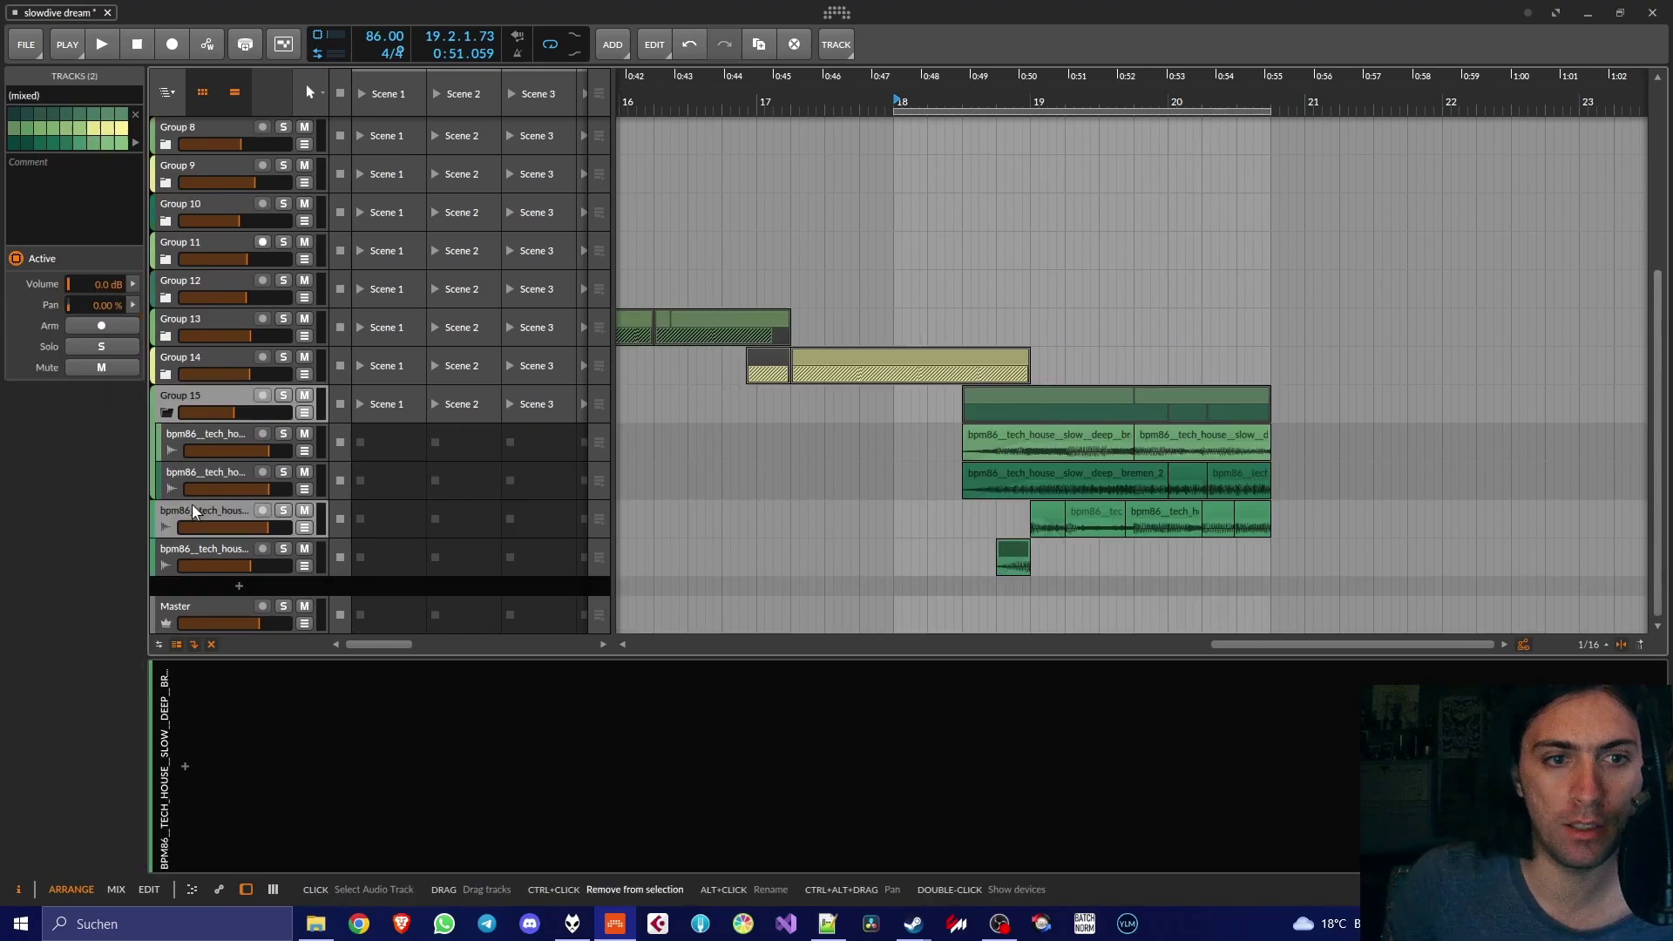
ctrl+click(202, 544)
right_click(212, 392)
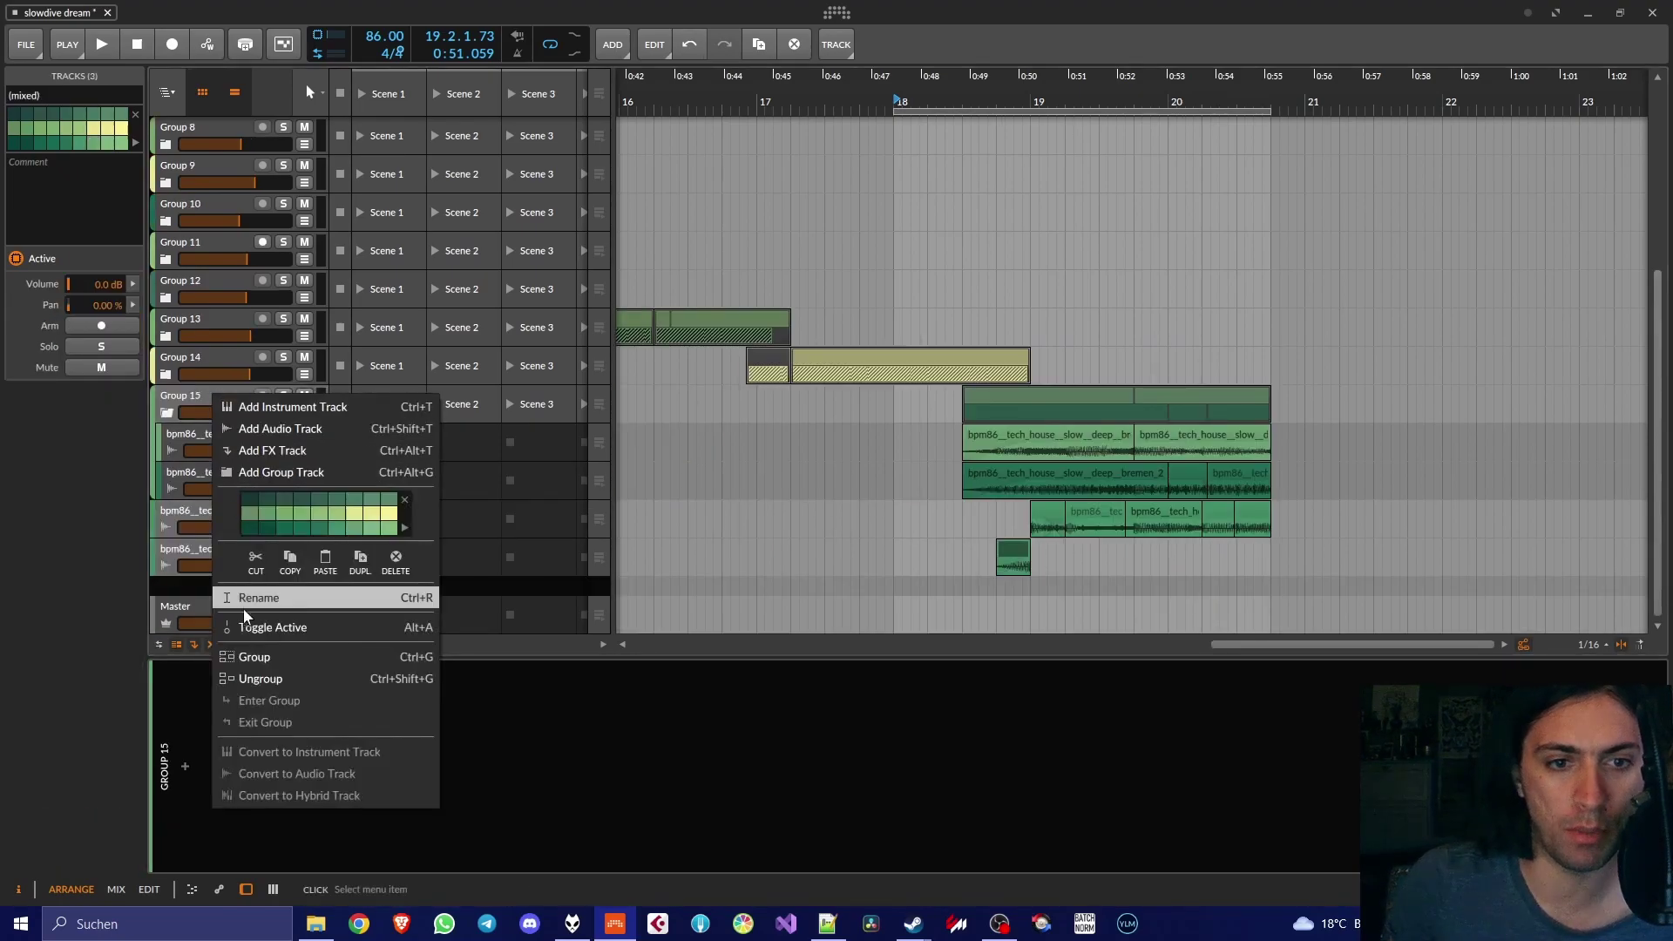
click(235, 652)
click(167, 566)
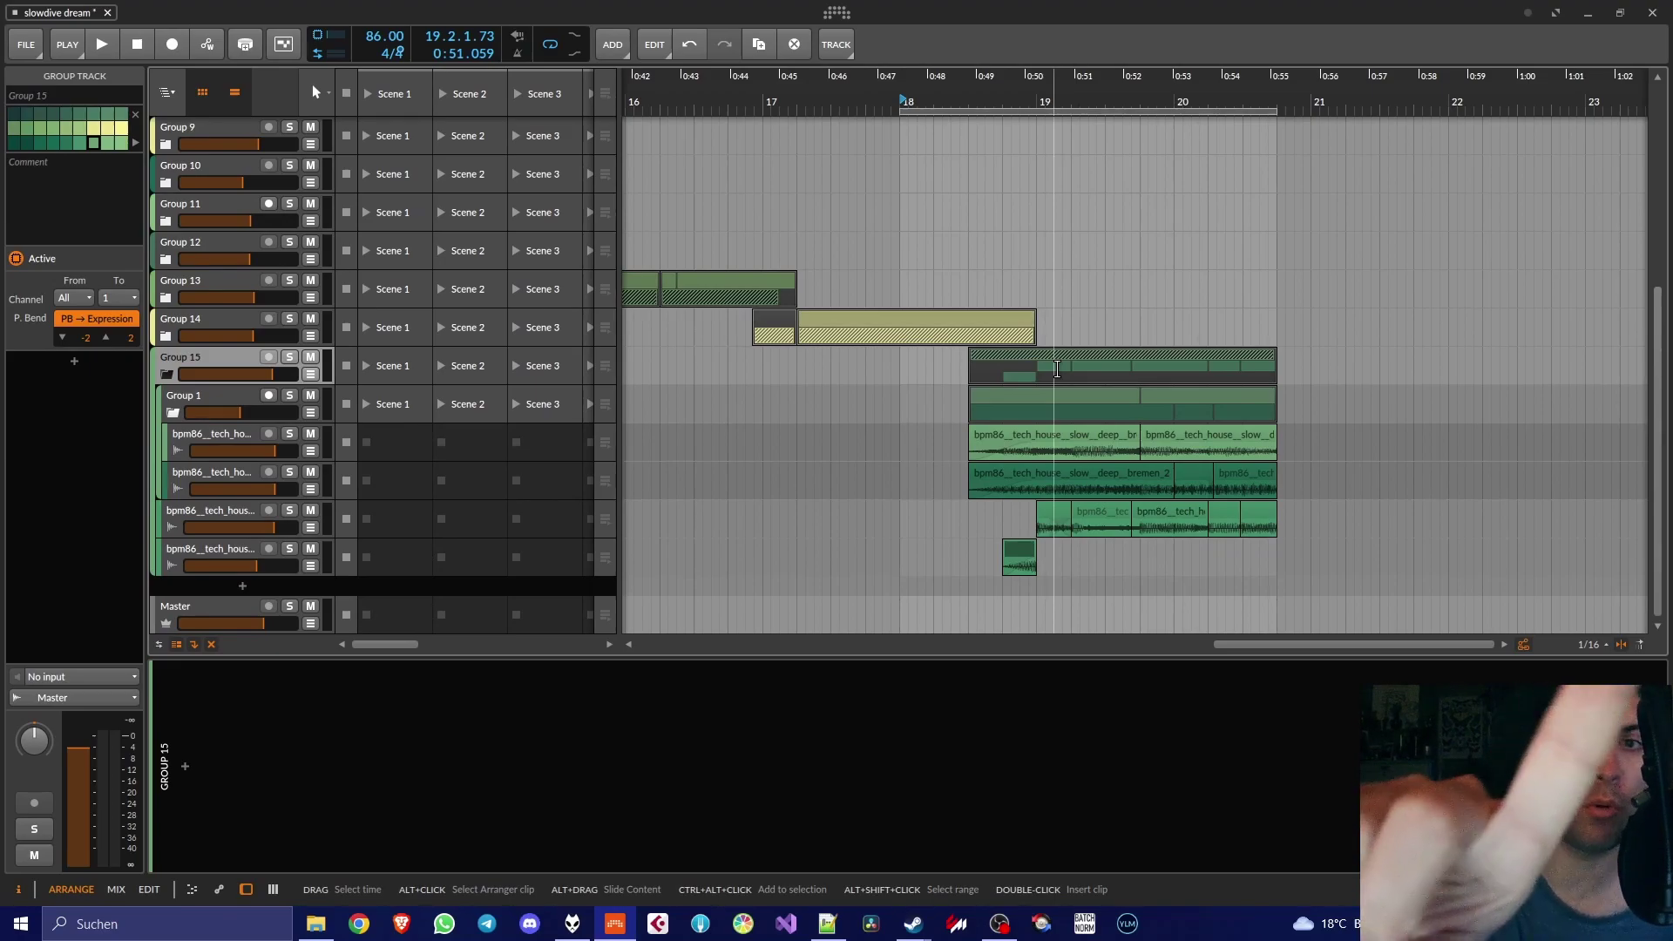
Split all Group 15 clips at 19.4 and set the loop region over the second part, from 19.4 to 20.4
key(5)
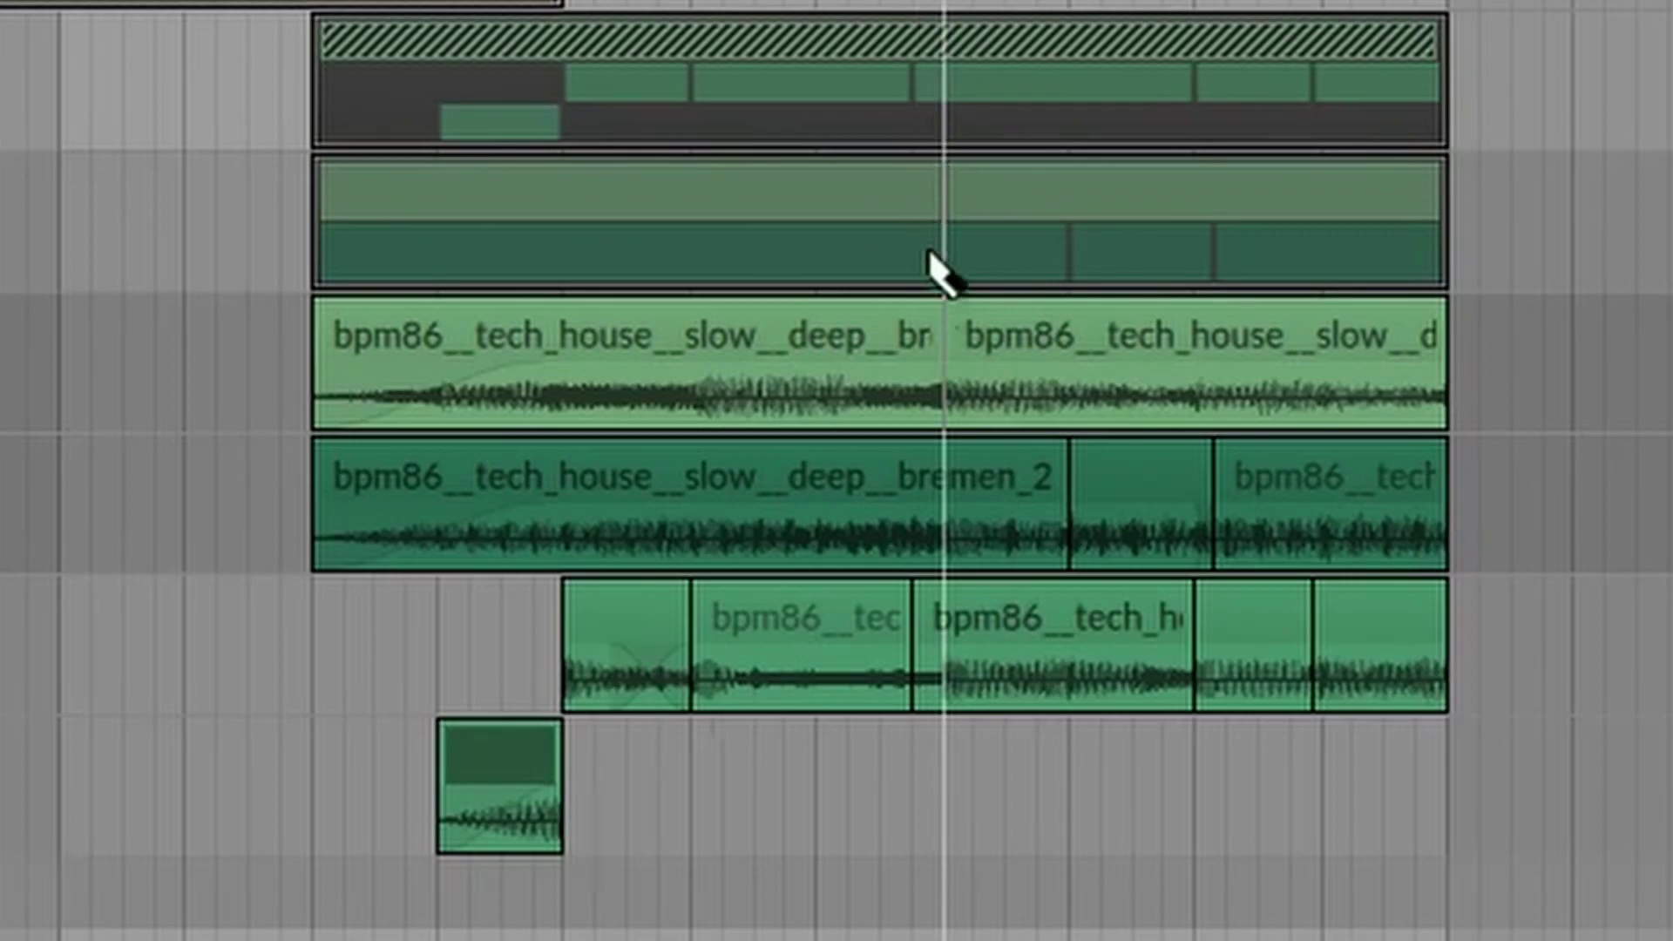
click(944, 501)
click(944, 589)
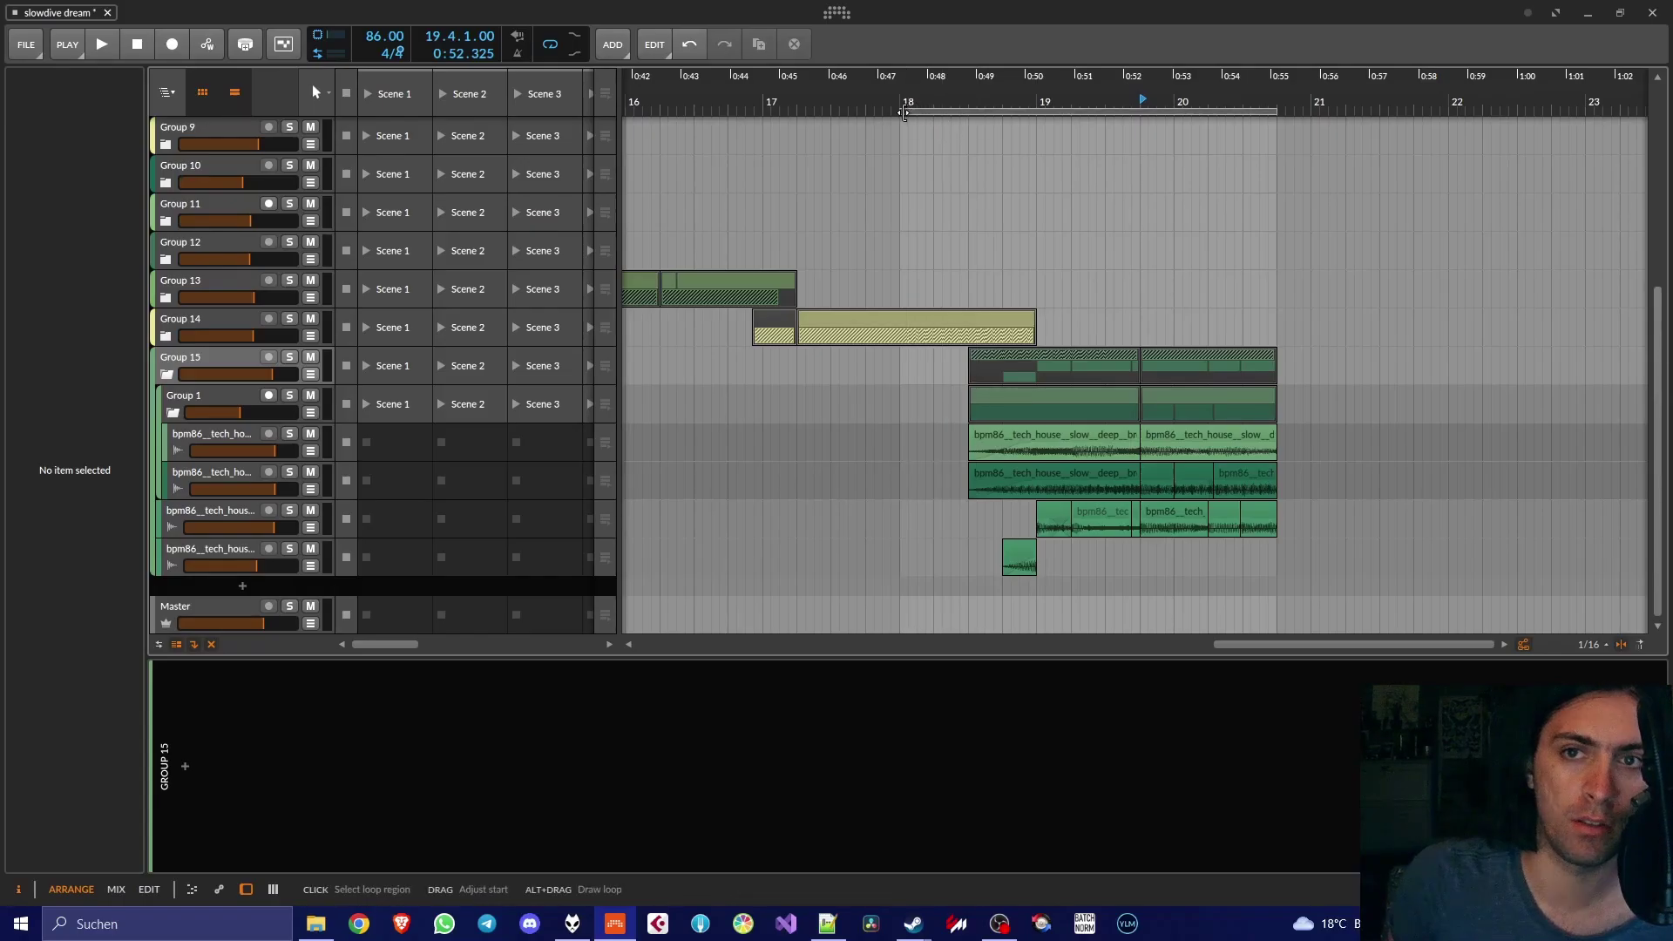
drag(902, 111, 1142, 209)
click(1253, 363)
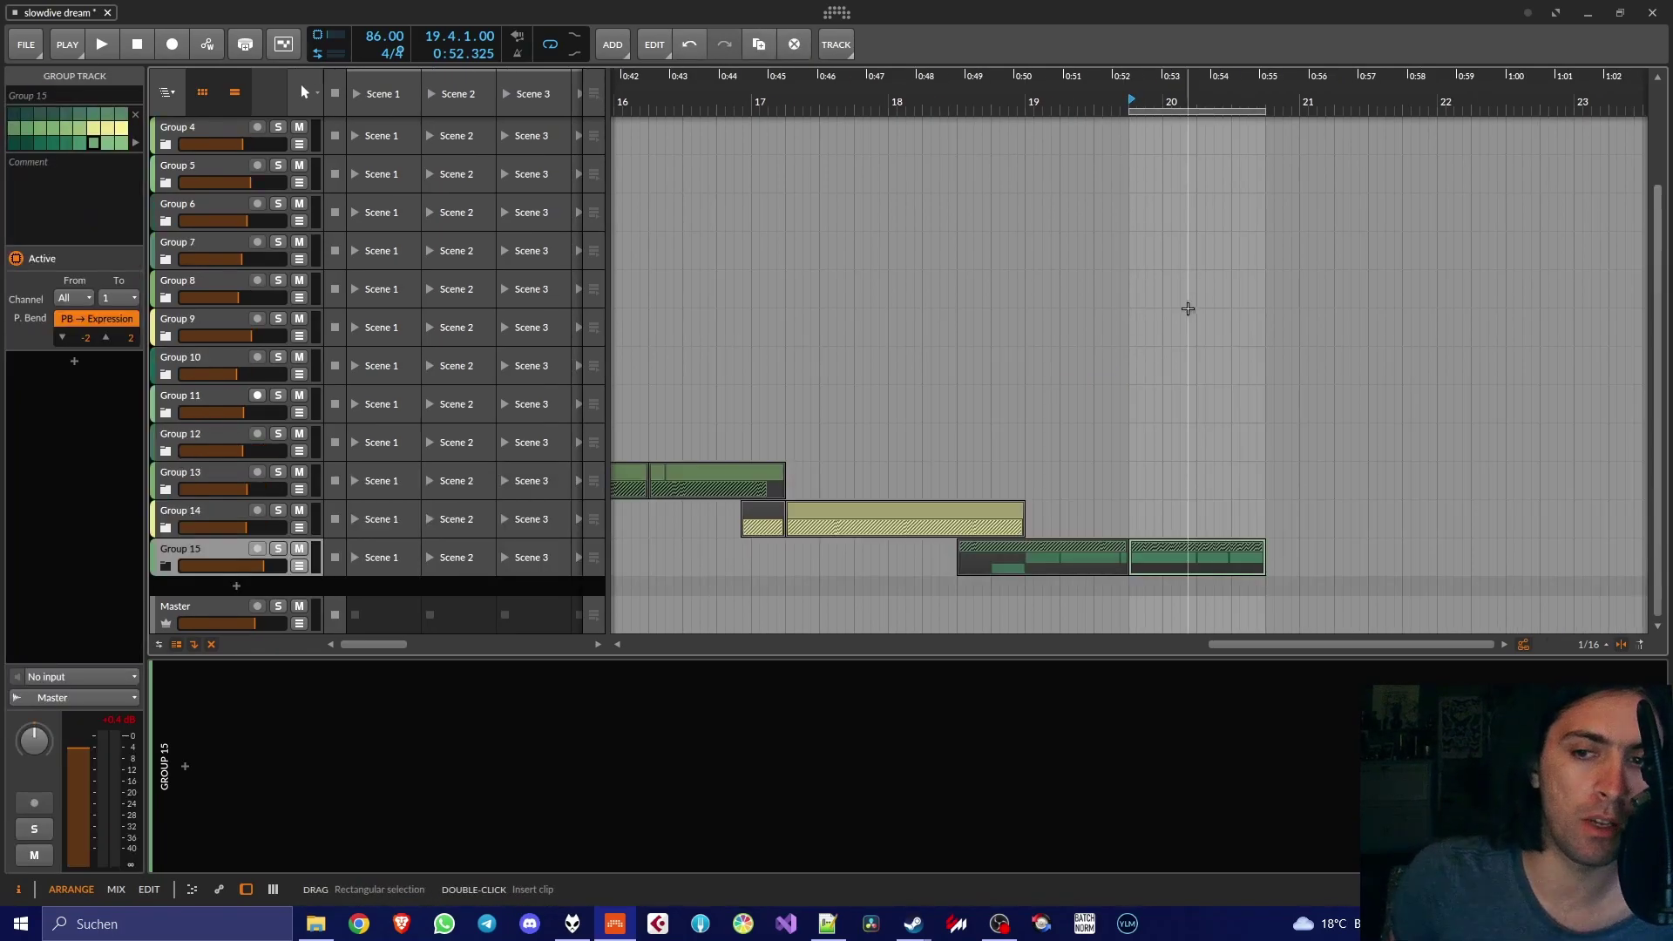
Shorten the loop region to 0.2.0.00 and shift it back in stages to 19.3.1.00 while listening for a continuation point in Group 15
scroll(1188, 308, up, 3)
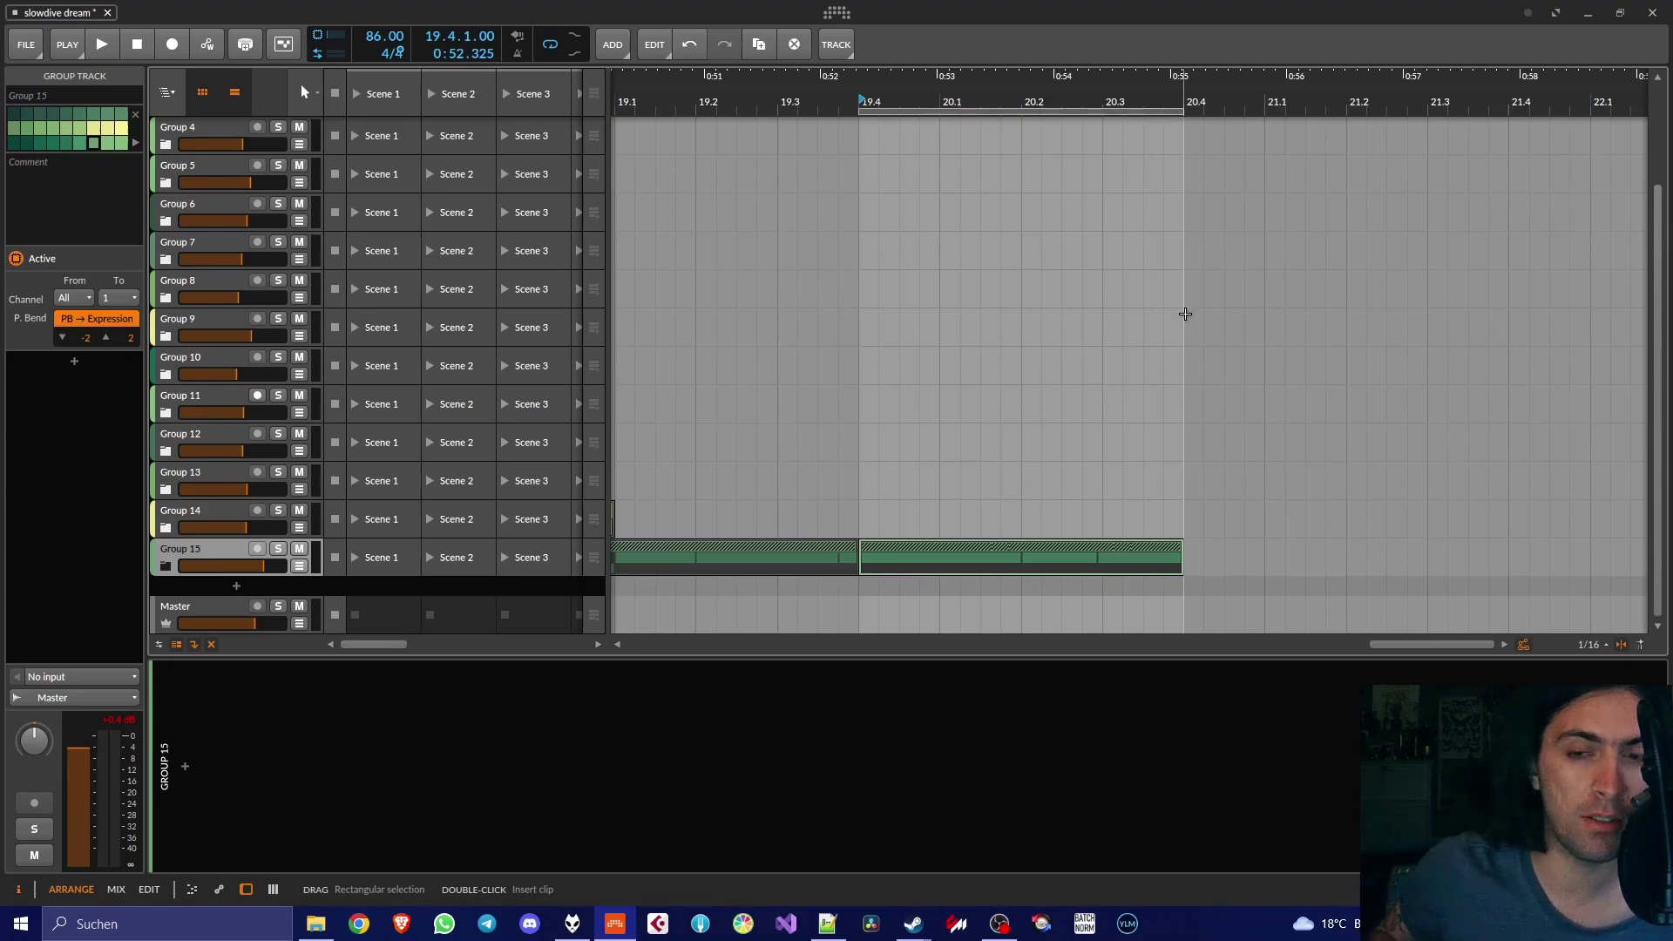
key(space)
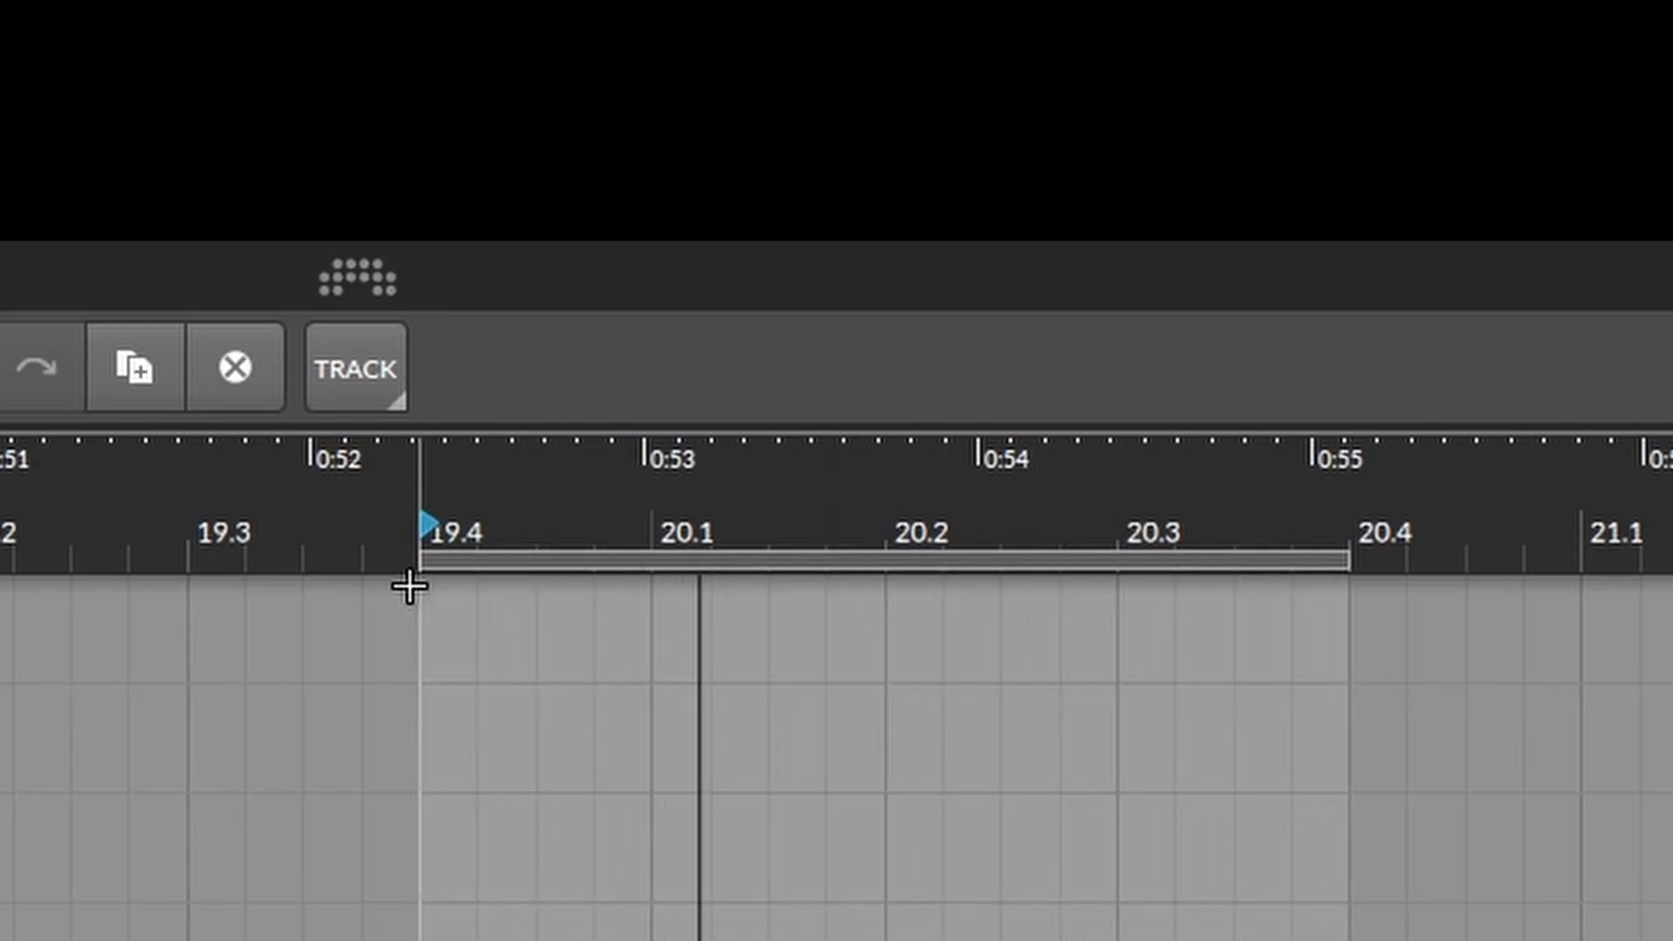
drag(430, 558, 884, 564)
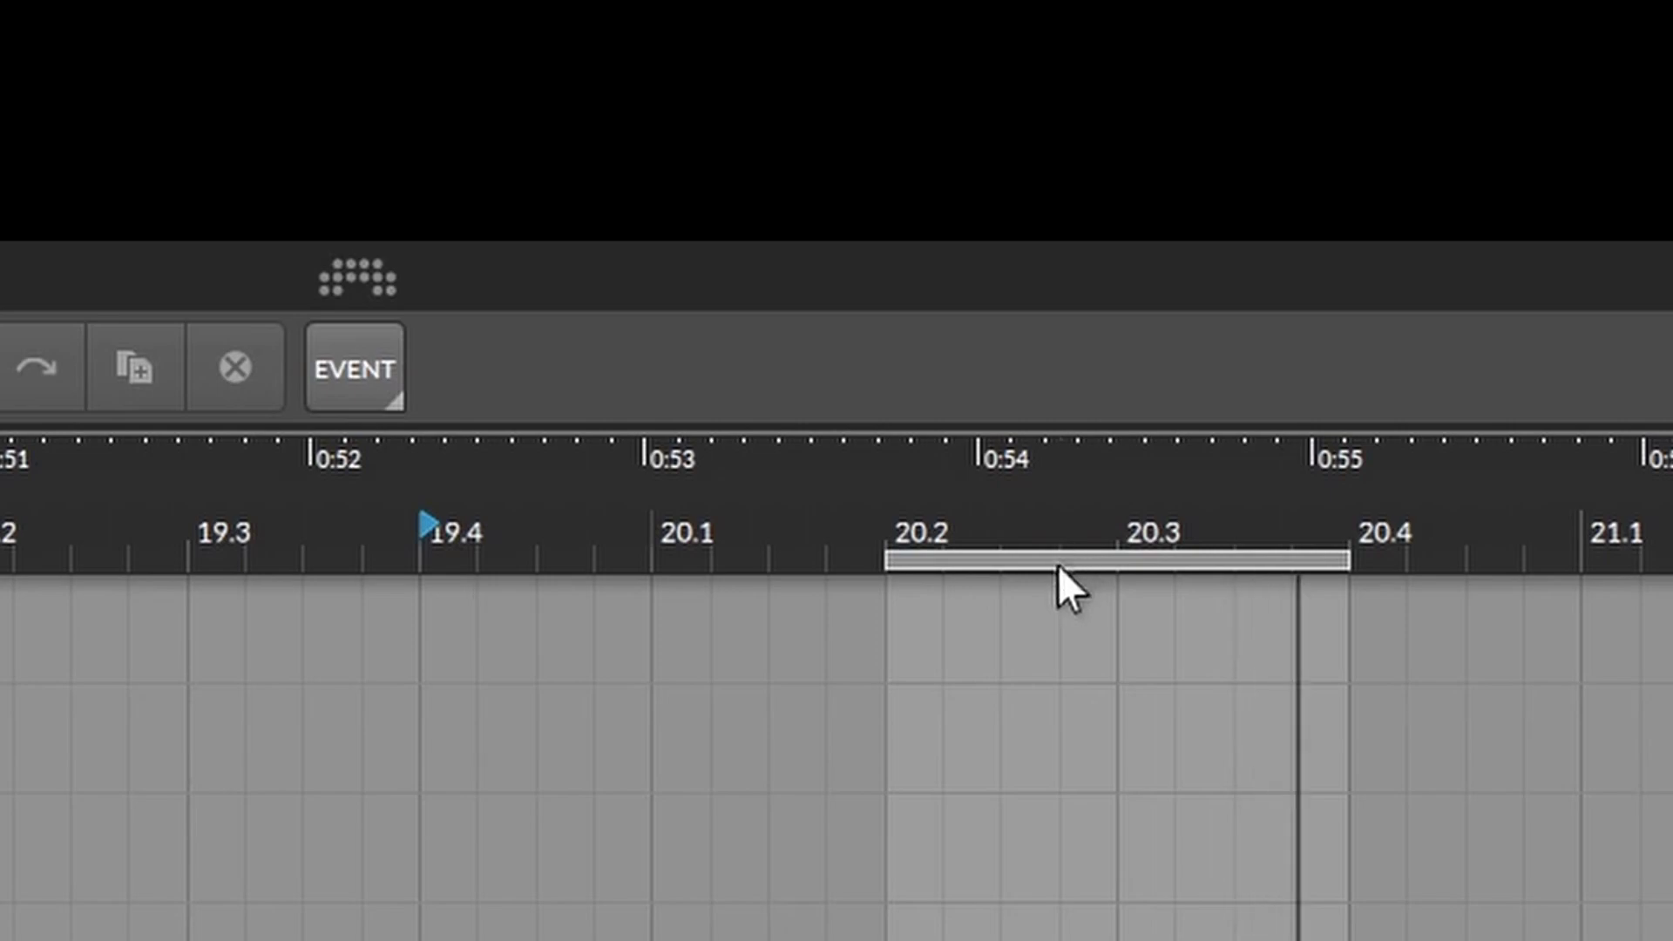
drag(1060, 559, 881, 616)
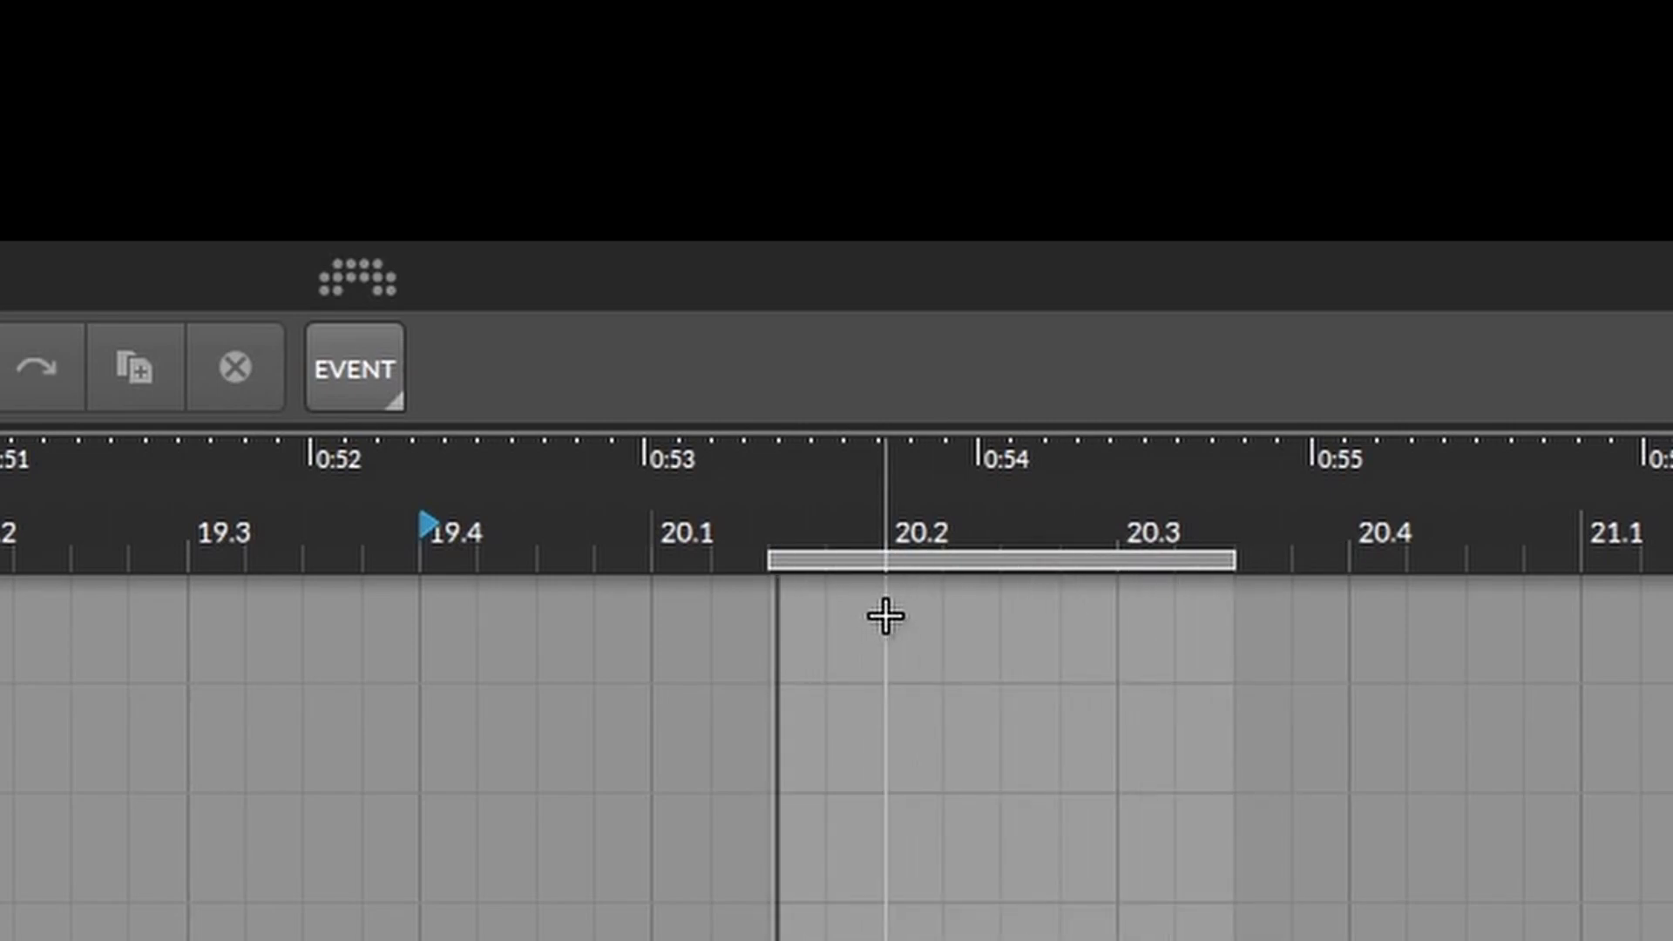
drag(912, 567, 770, 642)
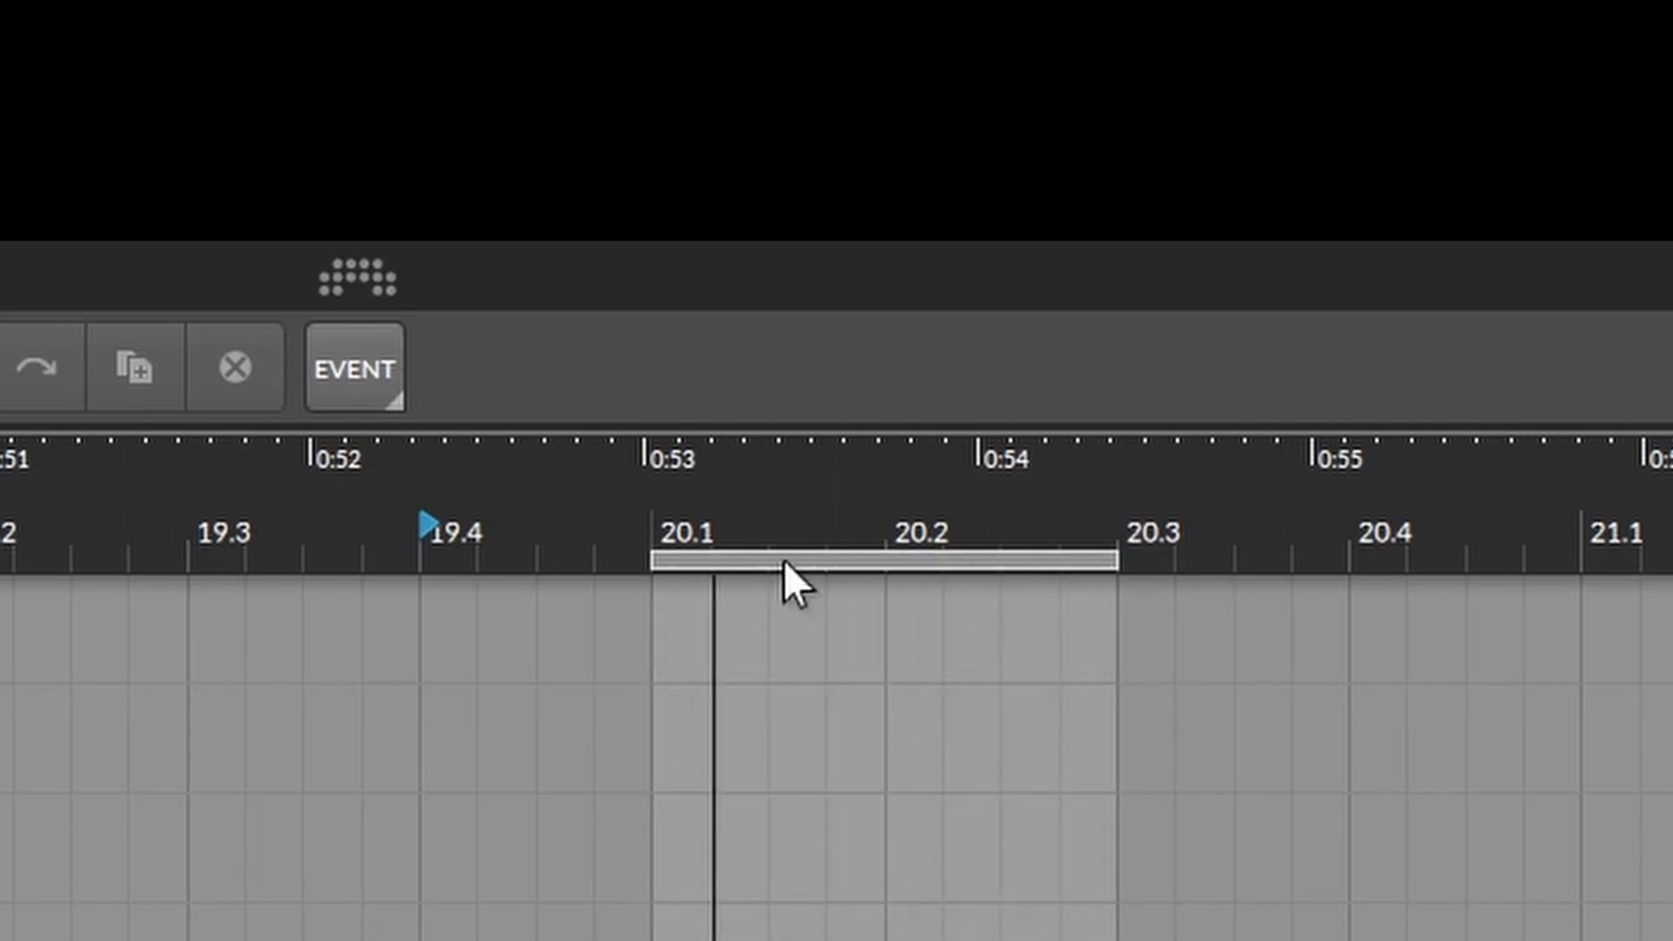
drag(772, 562, 381, 619)
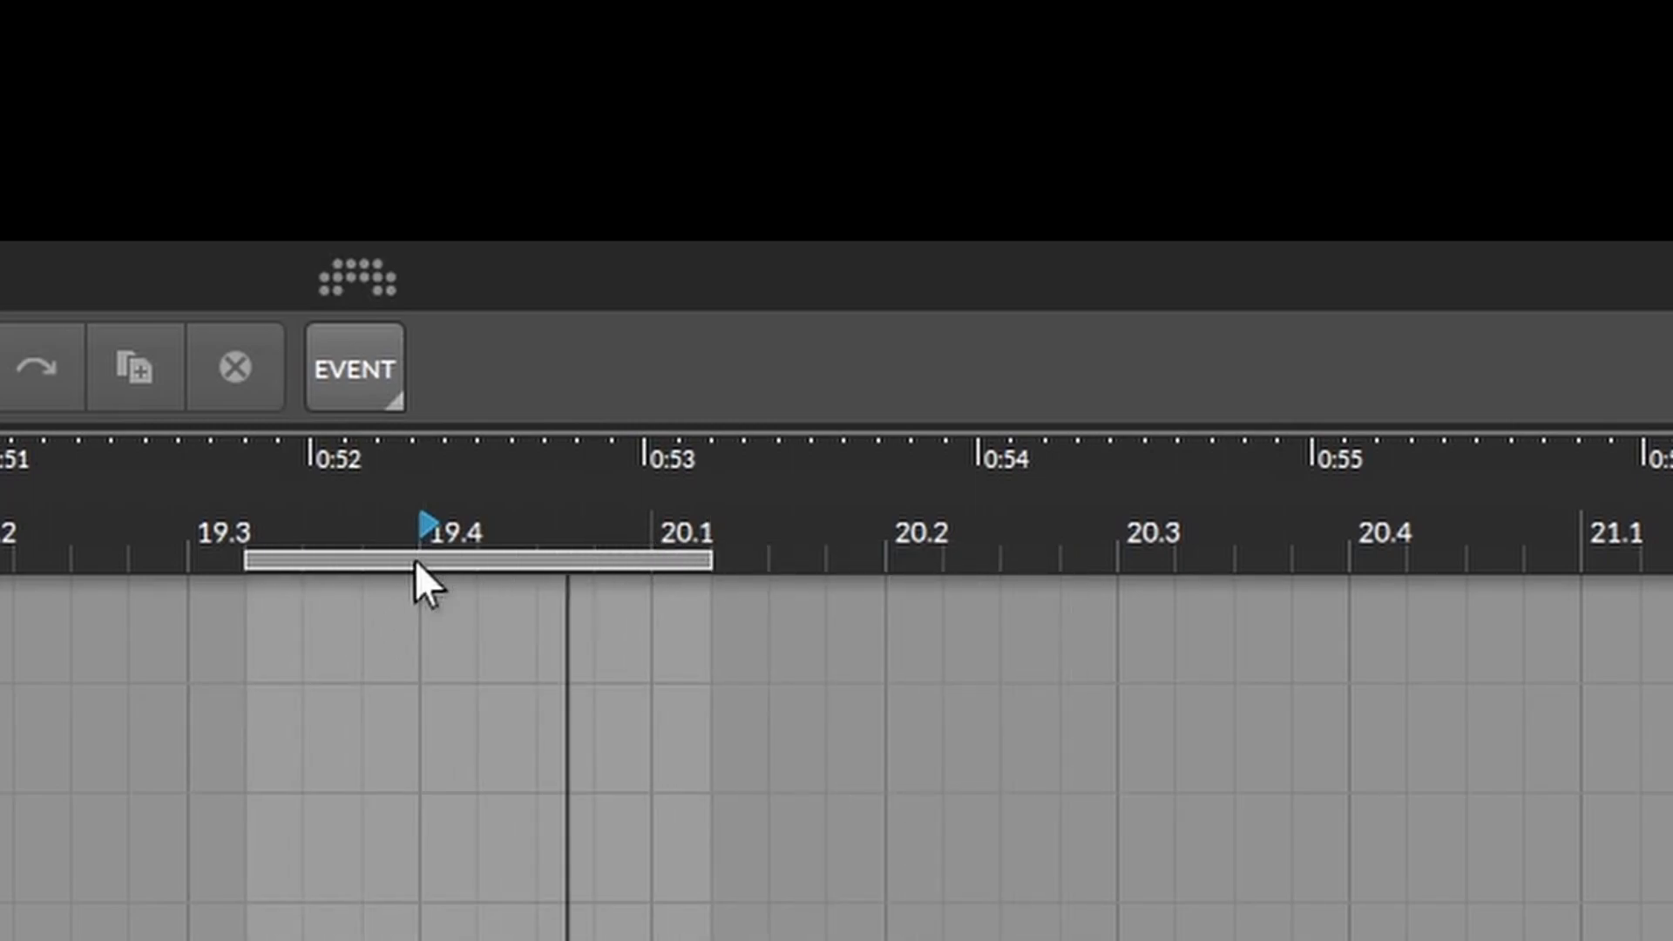
drag(383, 562, 329, 583)
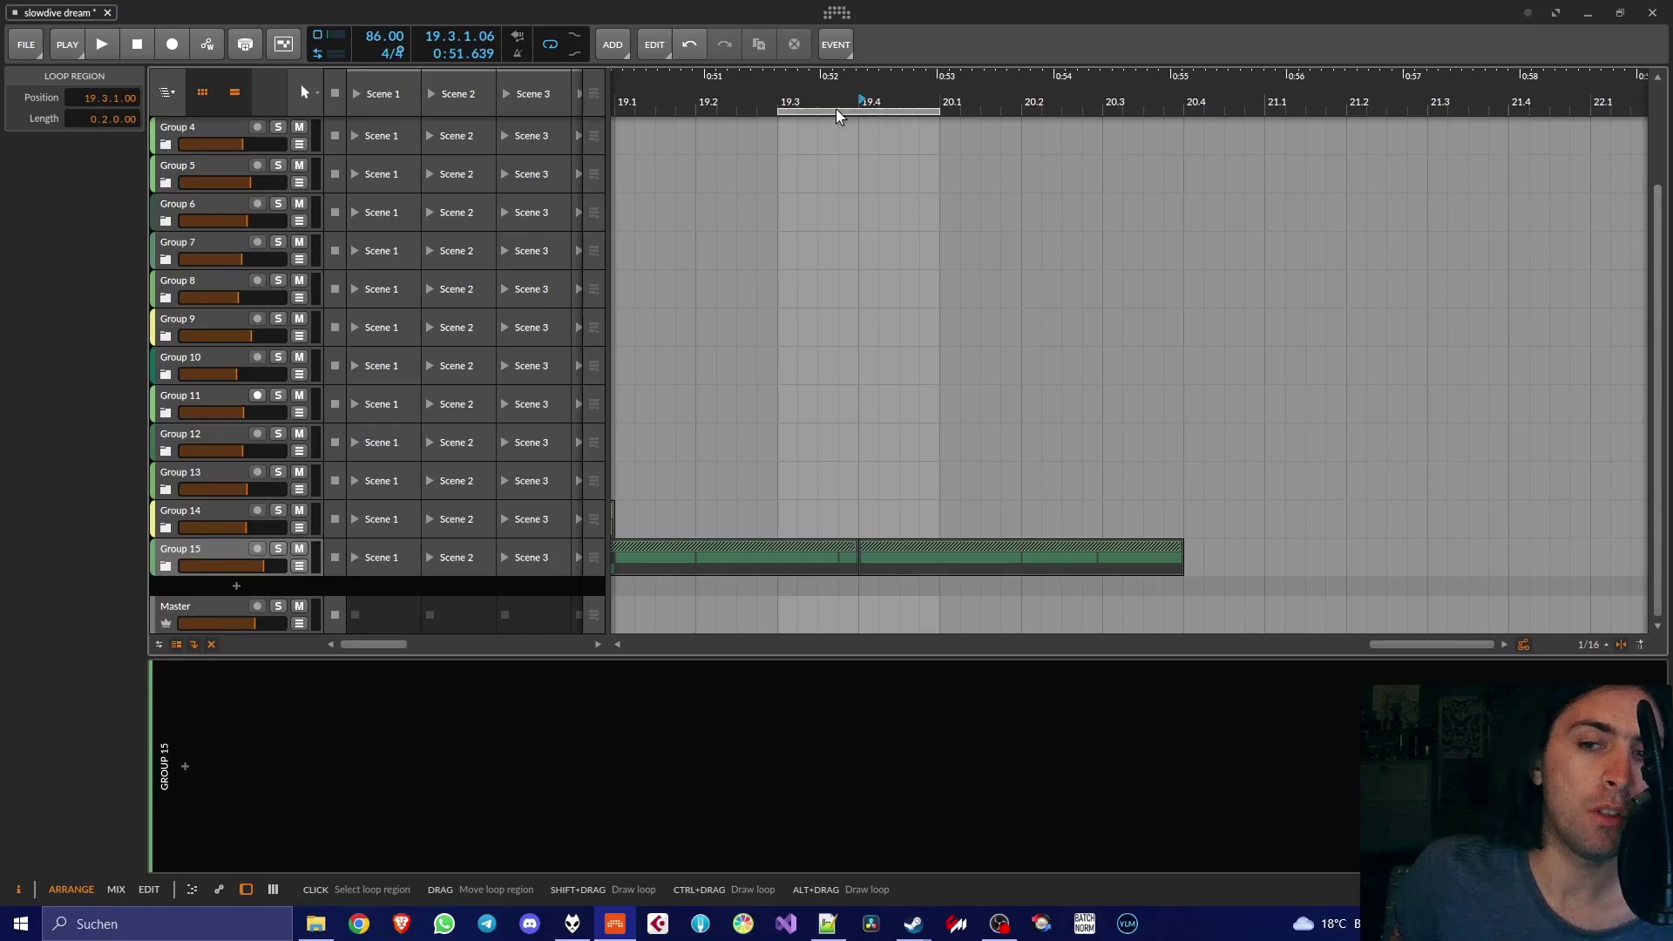
scroll(889, 235, down, 8)
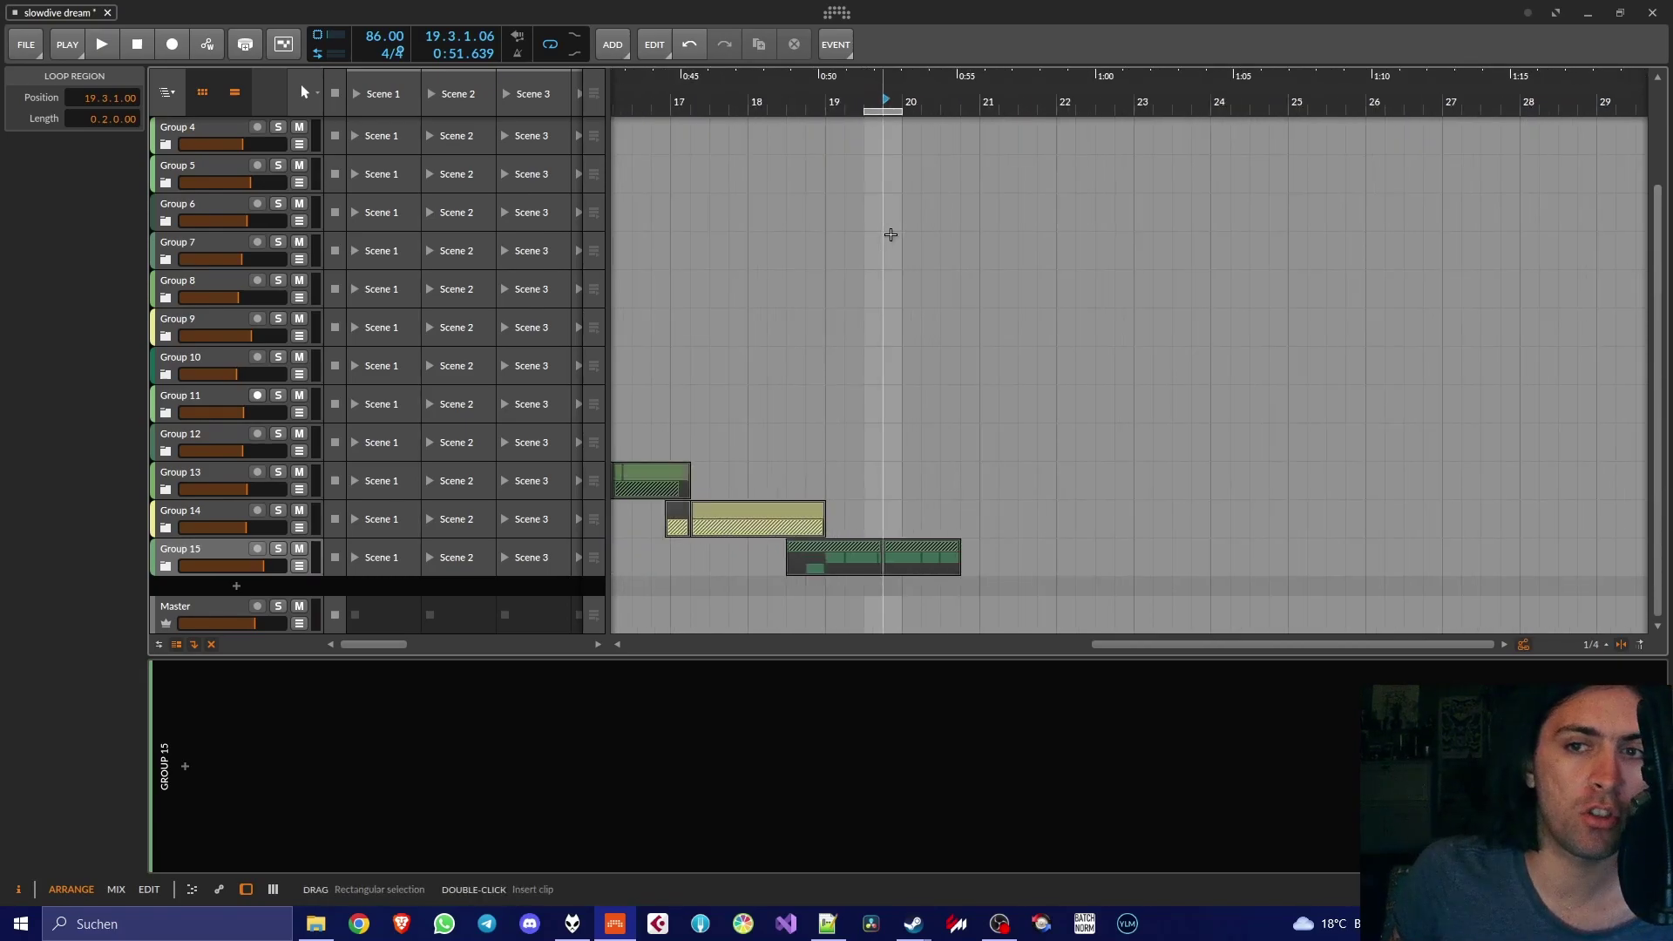
scroll(772, 187, up, 2)
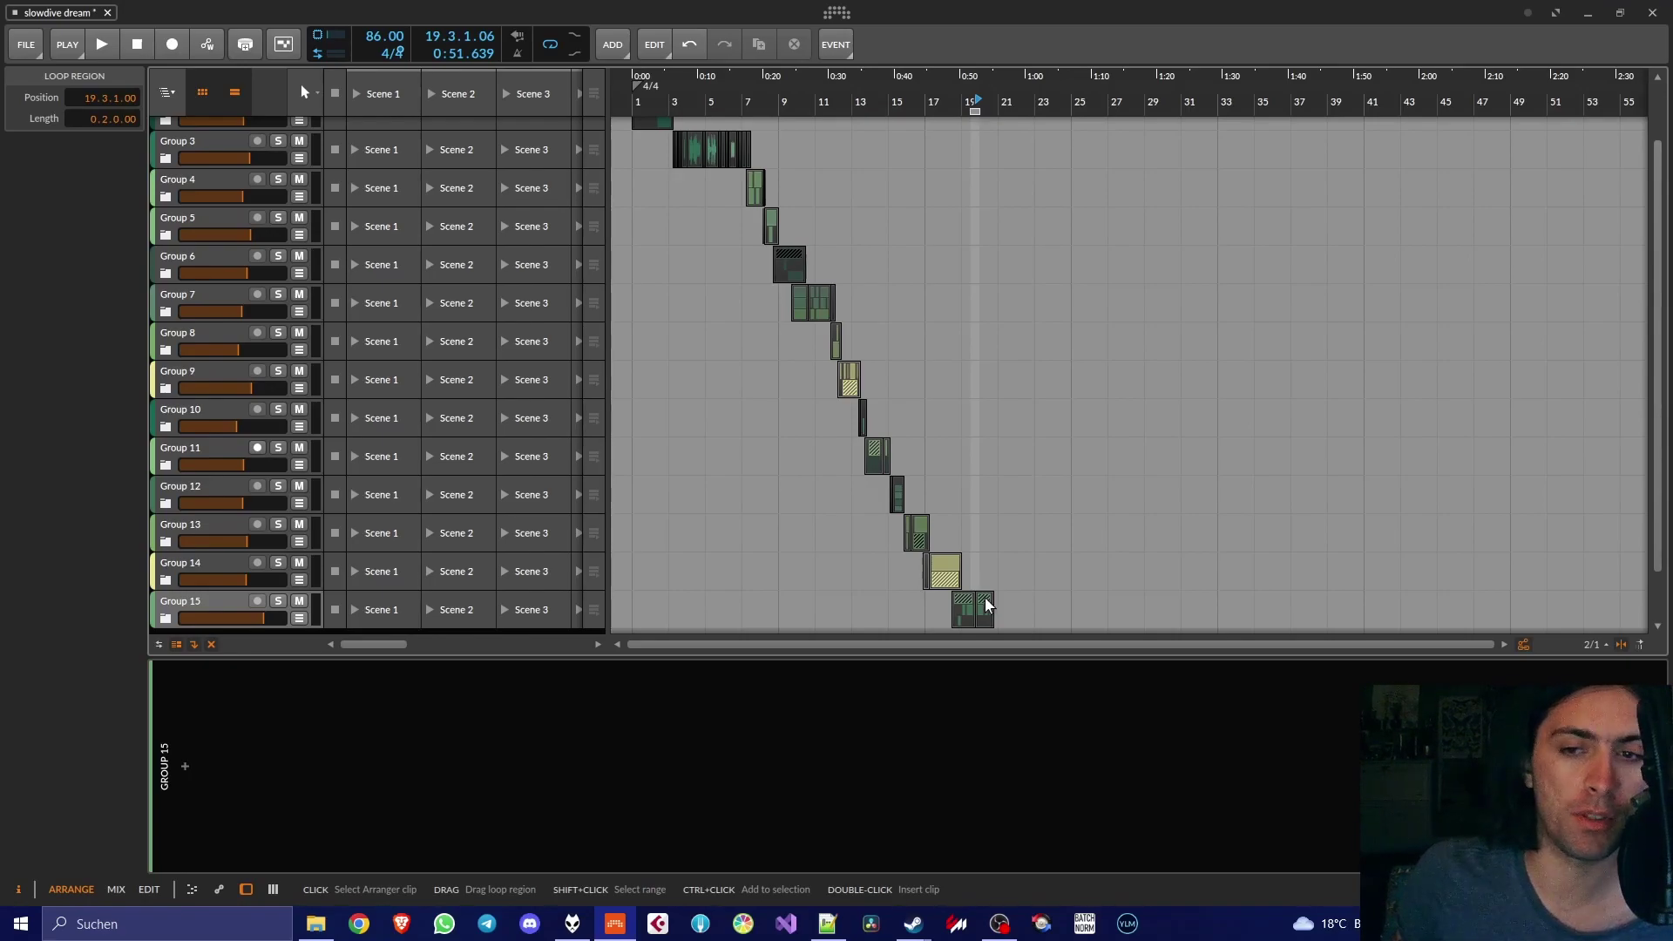
scroll(985, 598, down, 2)
scroll(985, 596, up, 3)
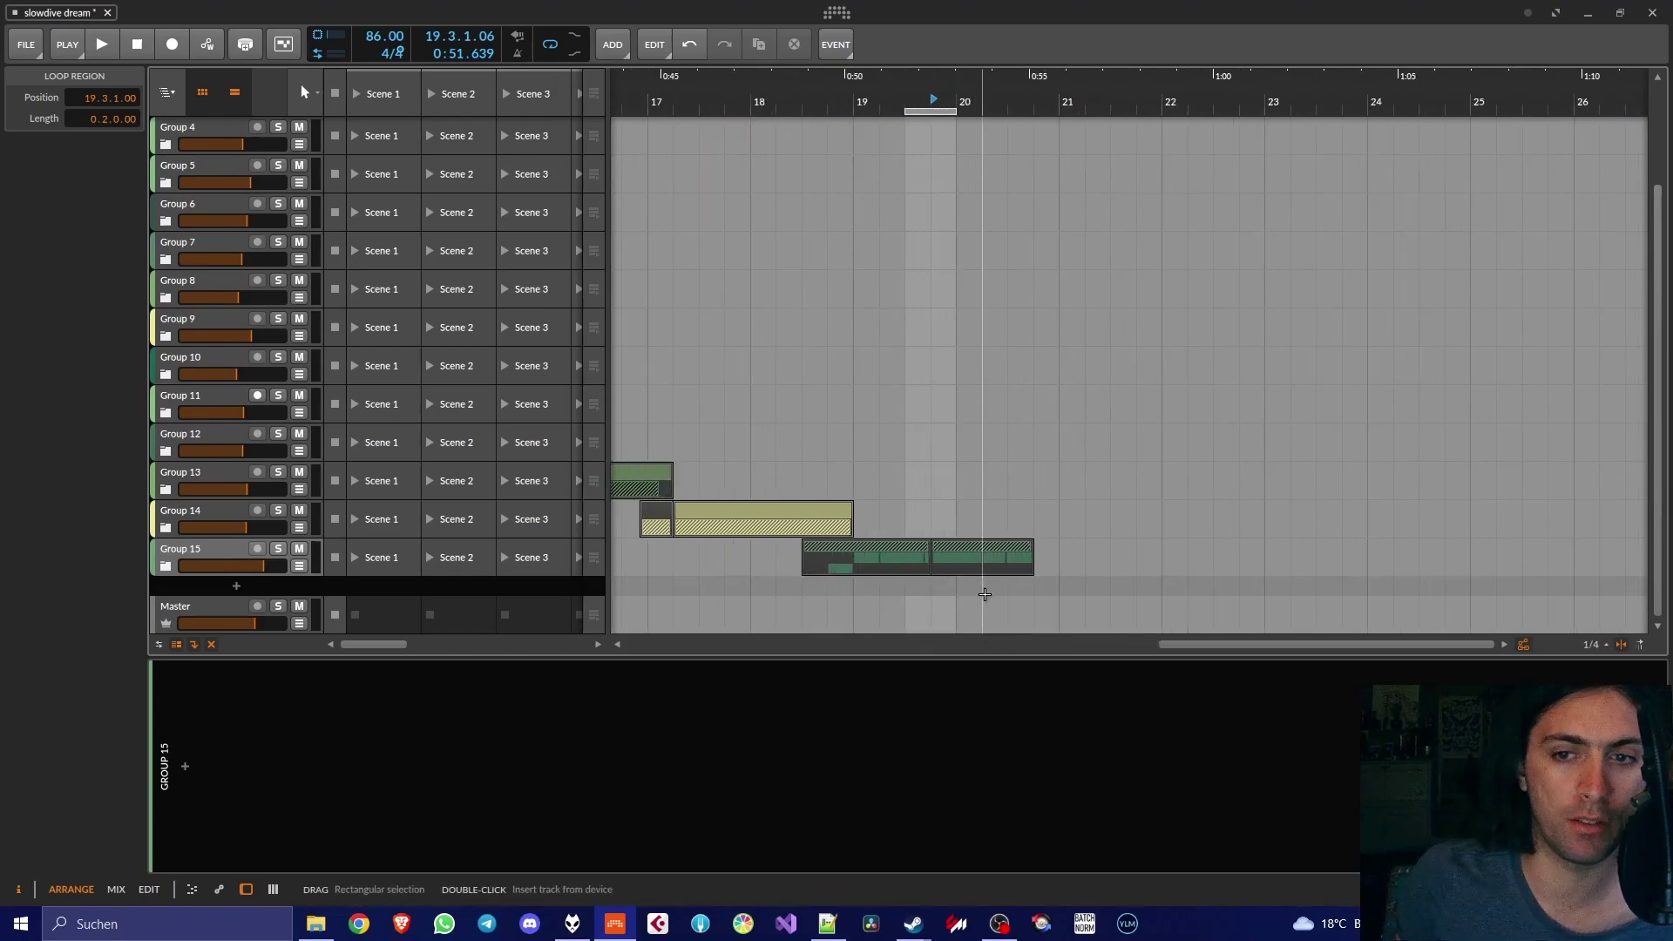